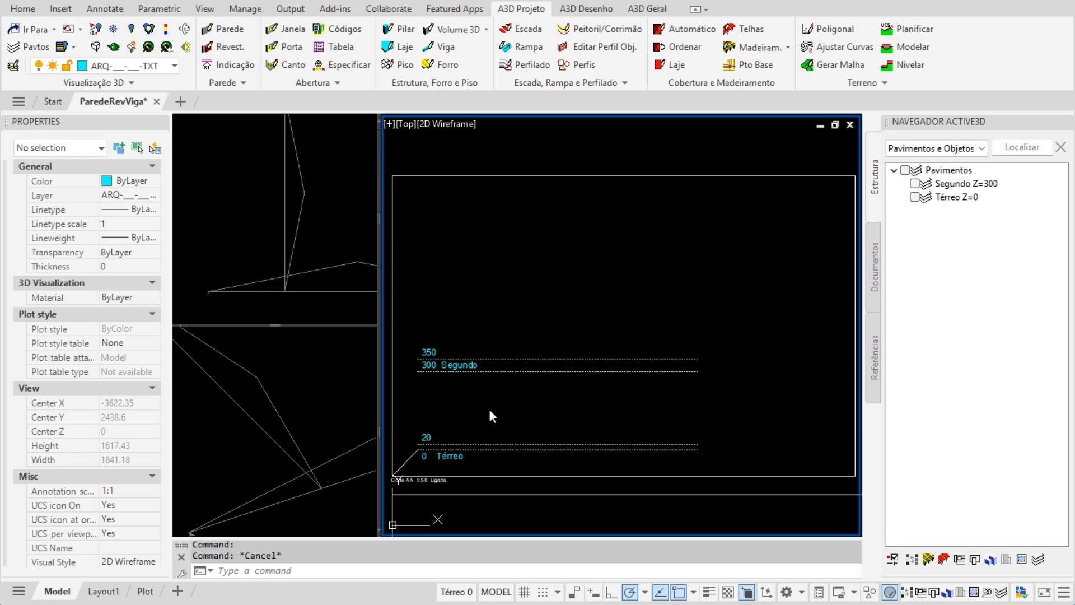
# Examine the three viewports and the Corte AA section frame in the large viewport.
pyautogui.click(317, 204)
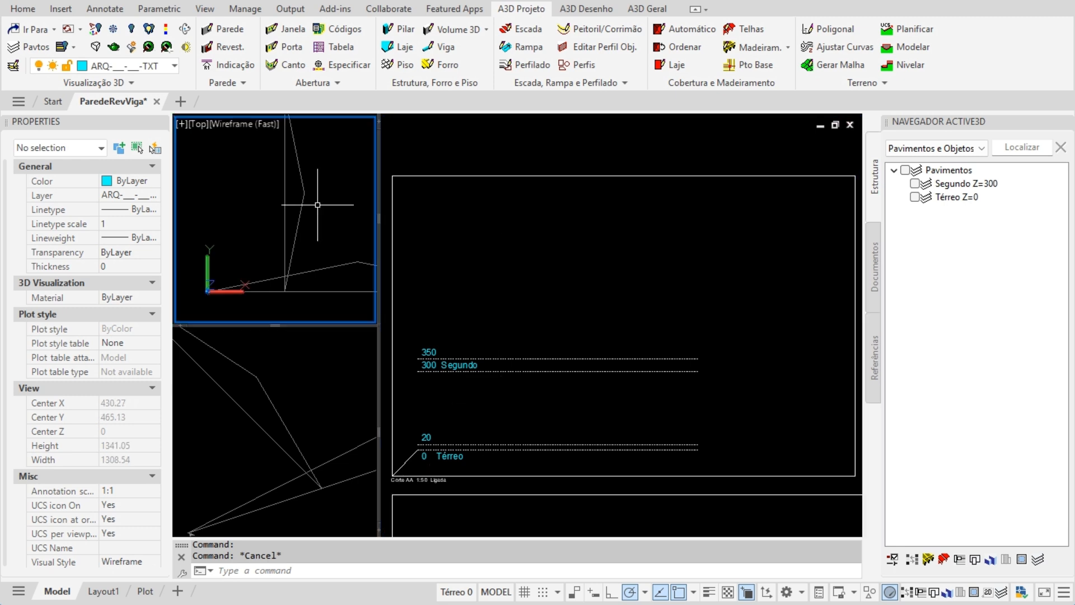
pyautogui.click(298, 356)
pyautogui.click(488, 313)
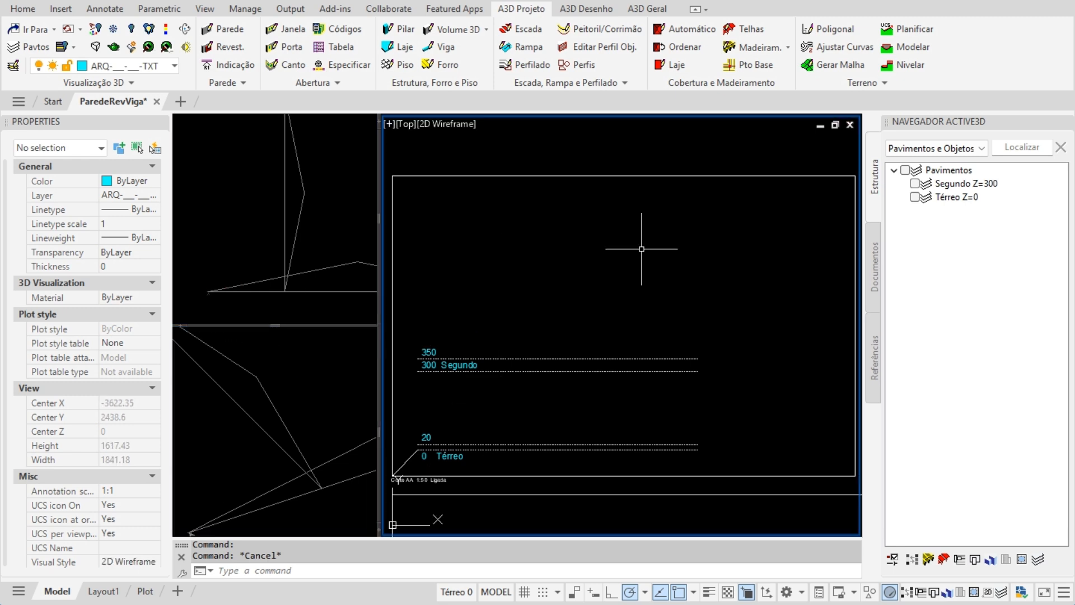
pyautogui.click(565, 176)
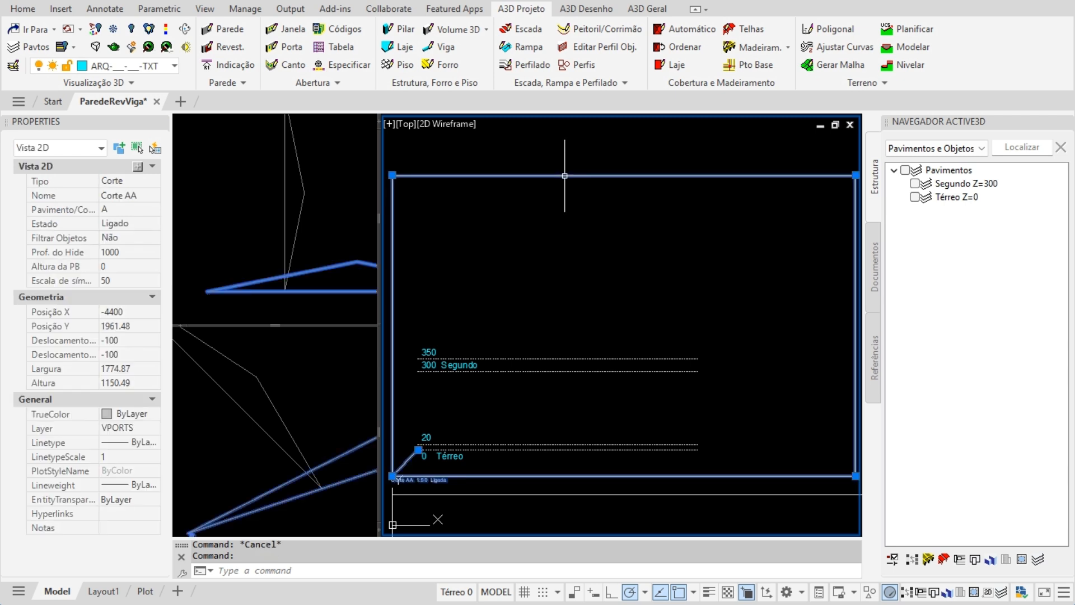
pyautogui.press('Escape')
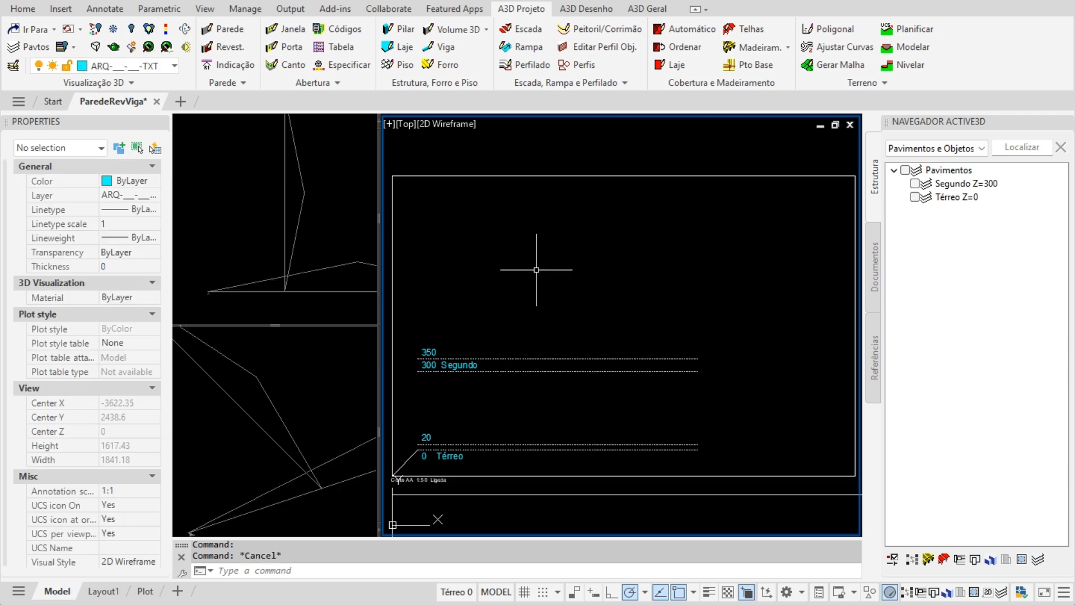
# Inspect the Térreo and Segundo reference lines at levels 0, 20, 300 and 350 in the Corte AA section.
pyautogui.click(504, 451)
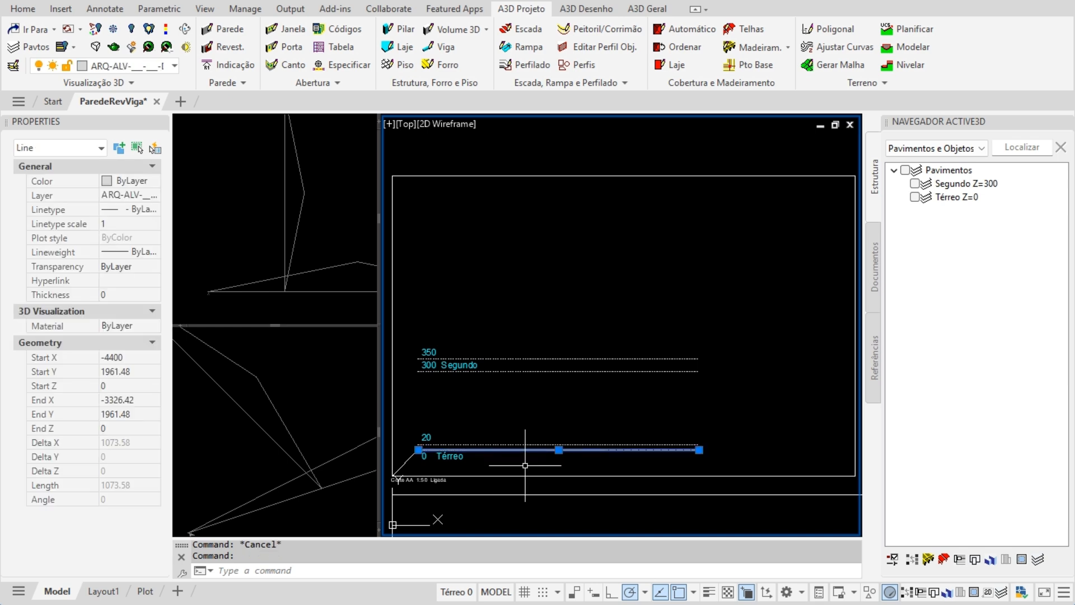
pyautogui.press('Escape')
pyautogui.click(415, 456)
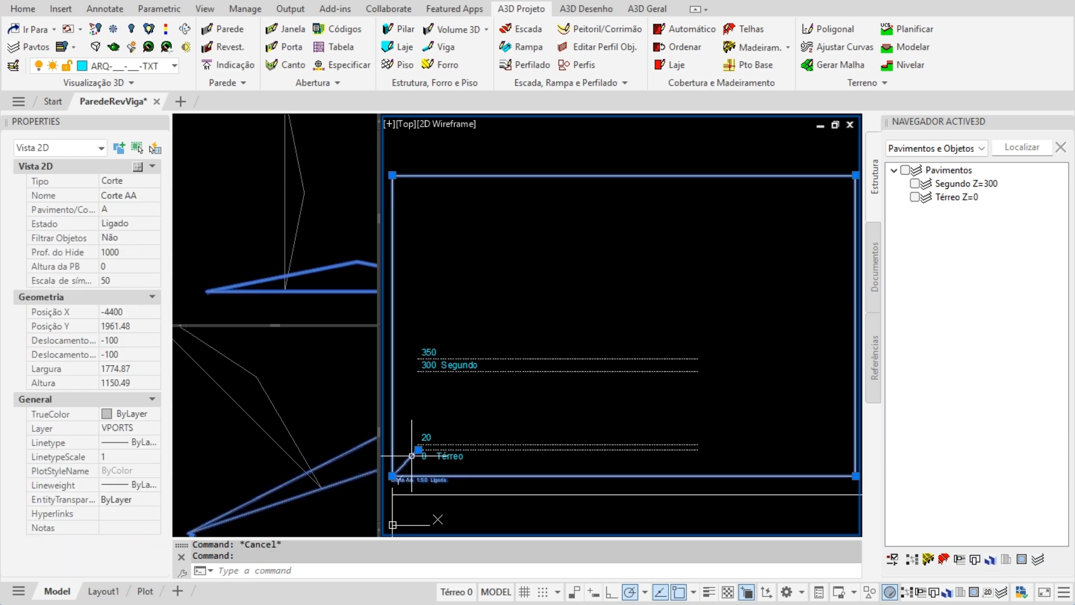
pyautogui.press('Escape')
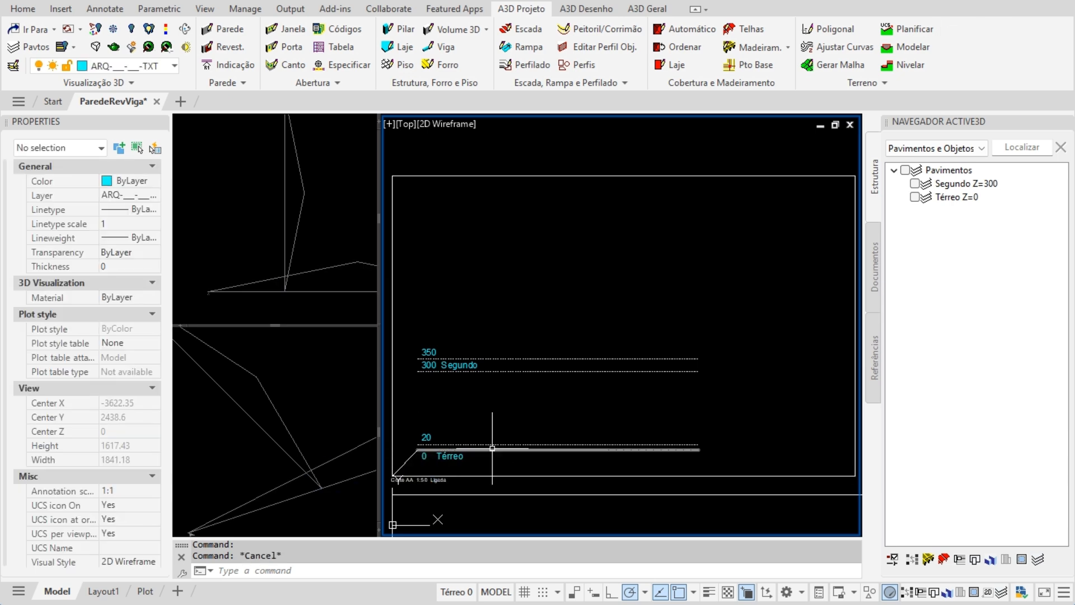
pyautogui.click(476, 449)
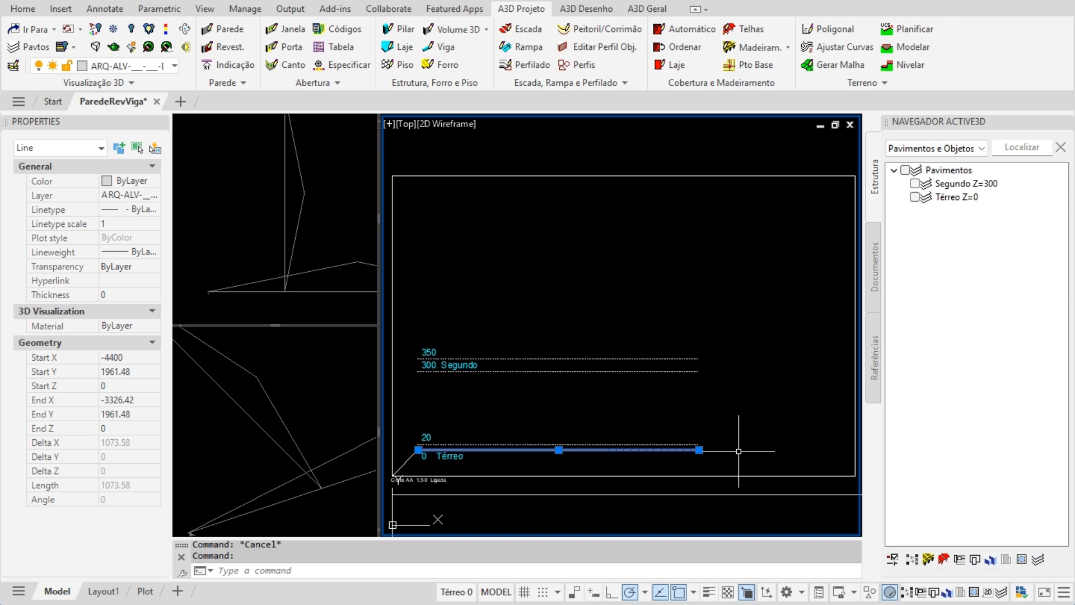
pyautogui.press('Escape')
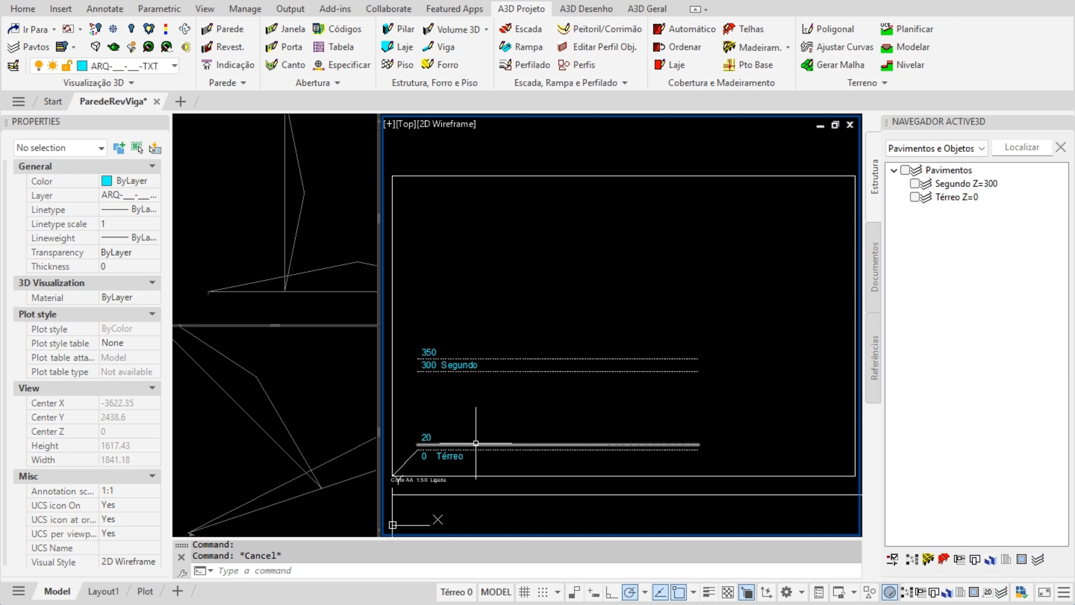
pyautogui.click(476, 442)
pyautogui.press('Escape')
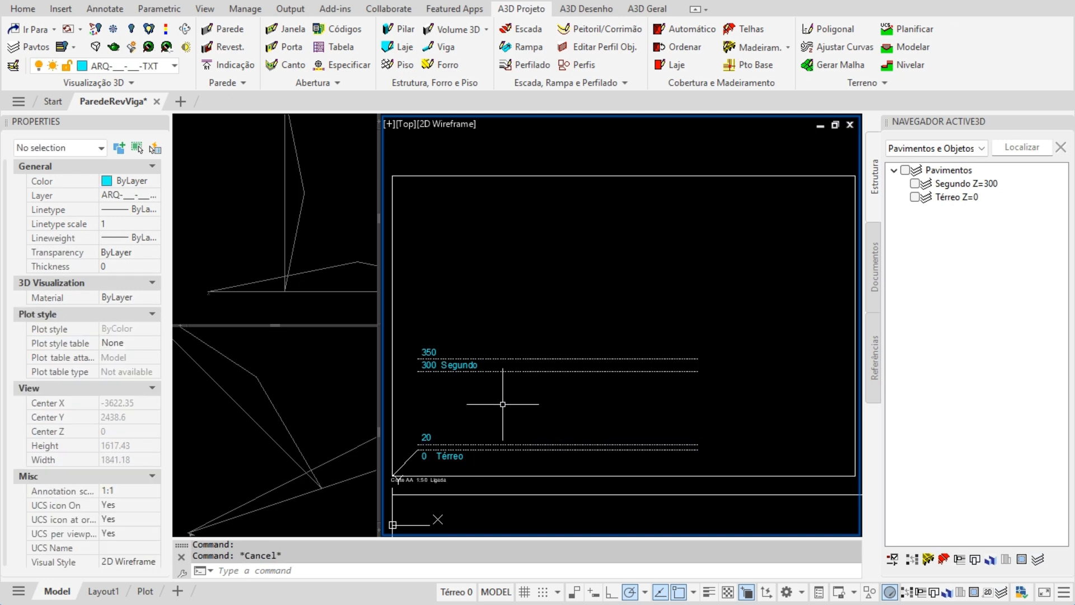
pyautogui.click(513, 371)
pyautogui.press('Escape')
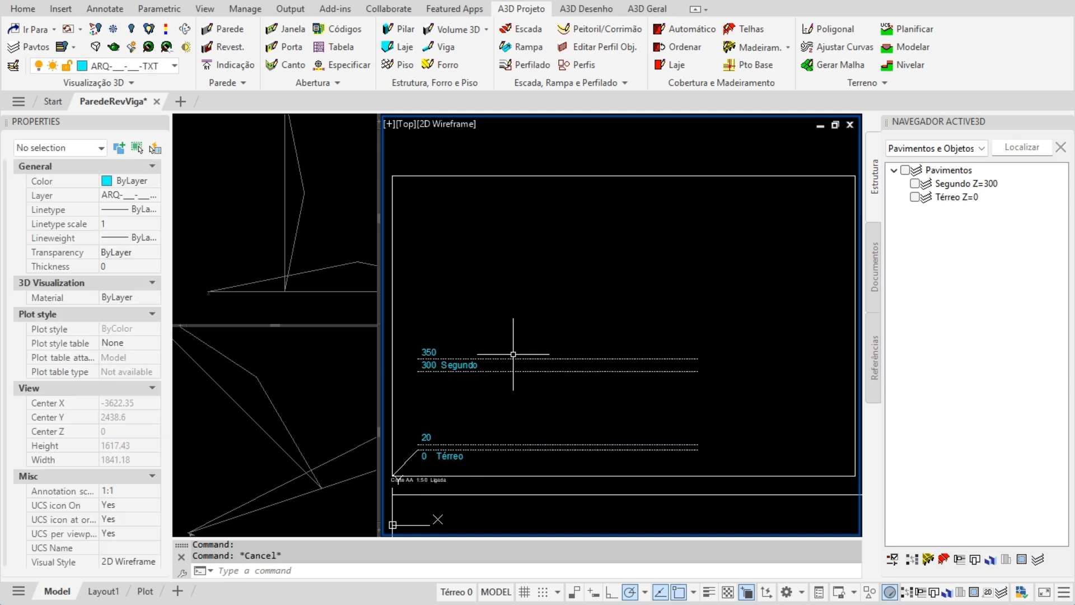
pyautogui.click(505, 357)
pyautogui.press('Escape')
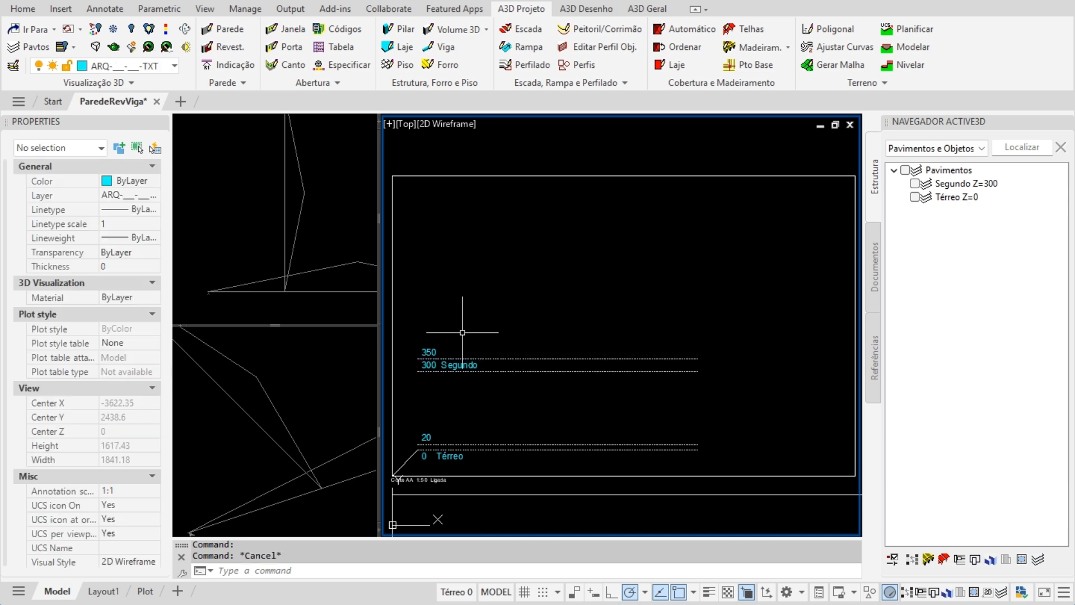
# Check the Térreo and Segundo floors in the navigator and the Térreo level line in the section.
pyautogui.click(980, 230)
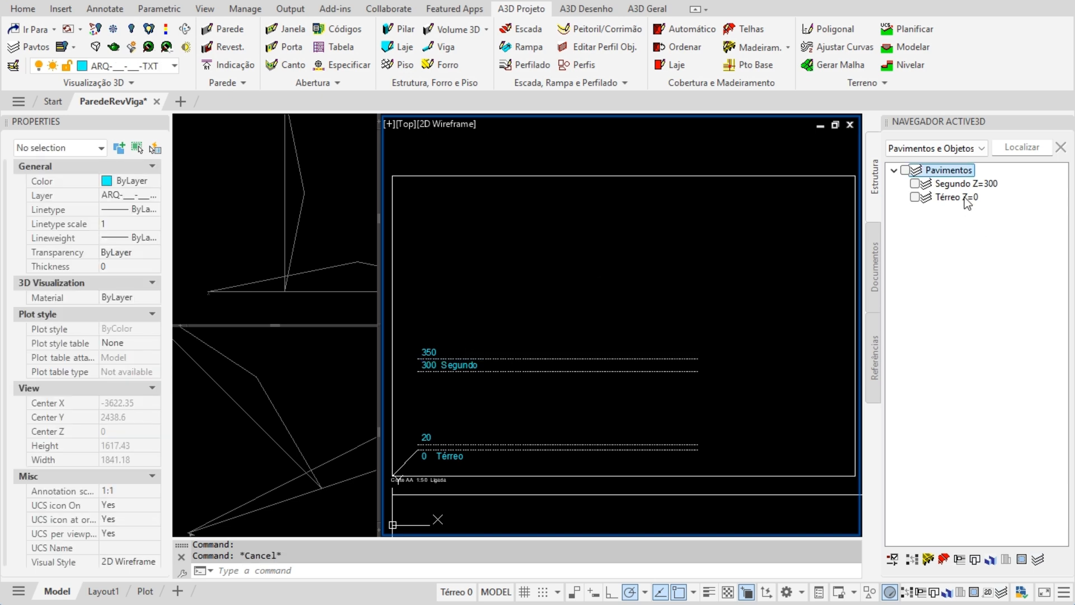
pyautogui.click(974, 200)
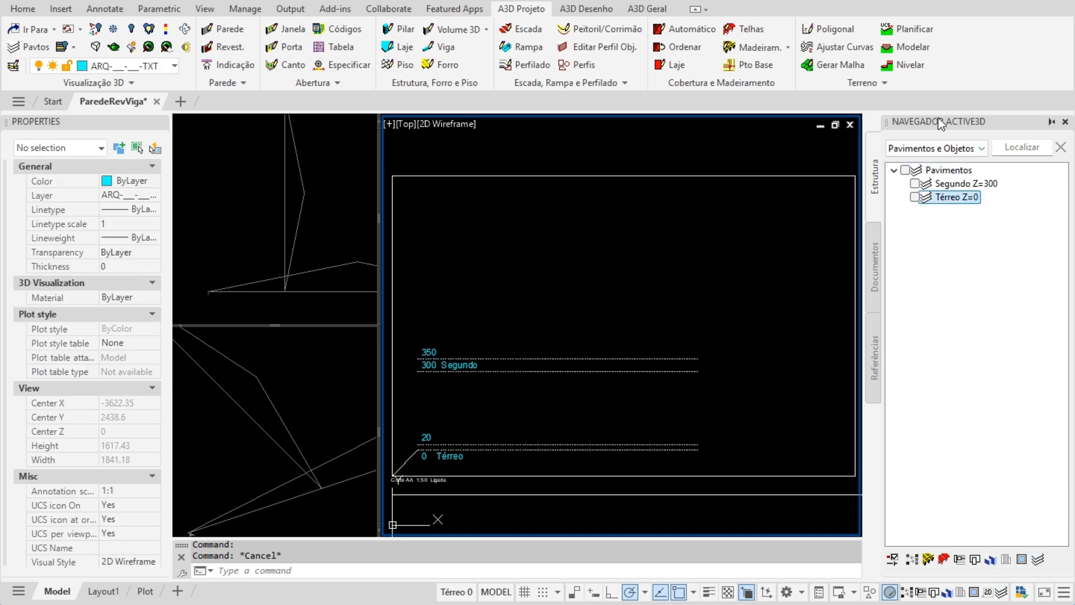
pyautogui.click(994, 184)
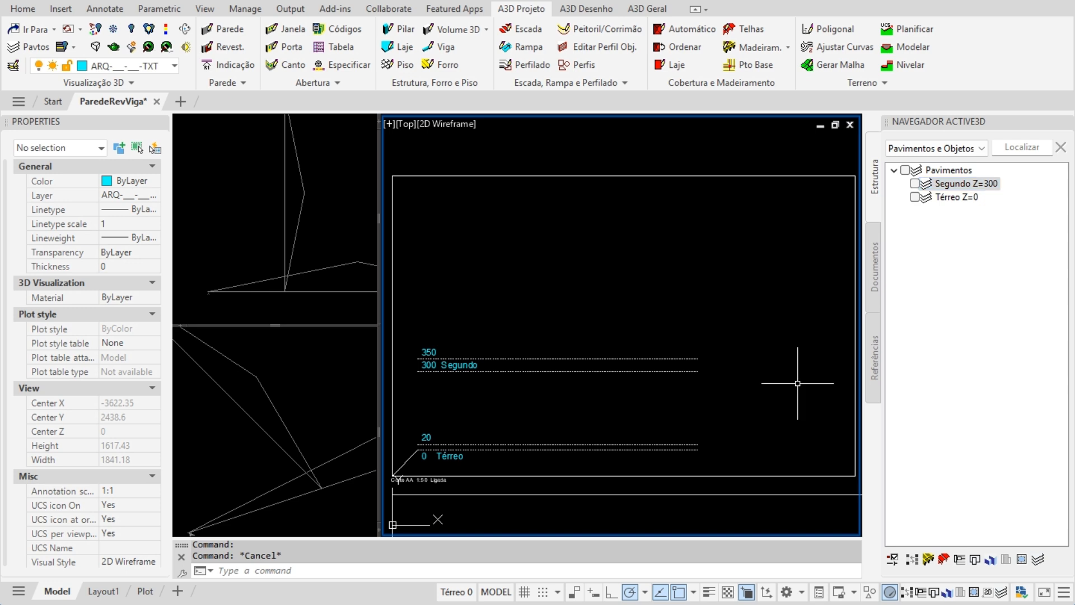
pyautogui.click(493, 450)
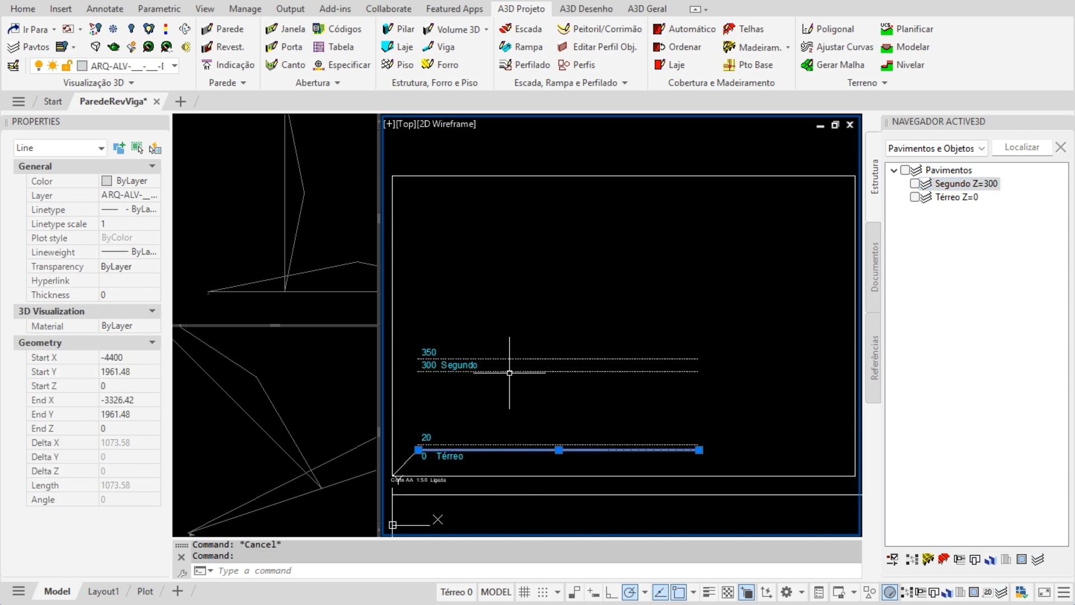
pyautogui.press('Escape')
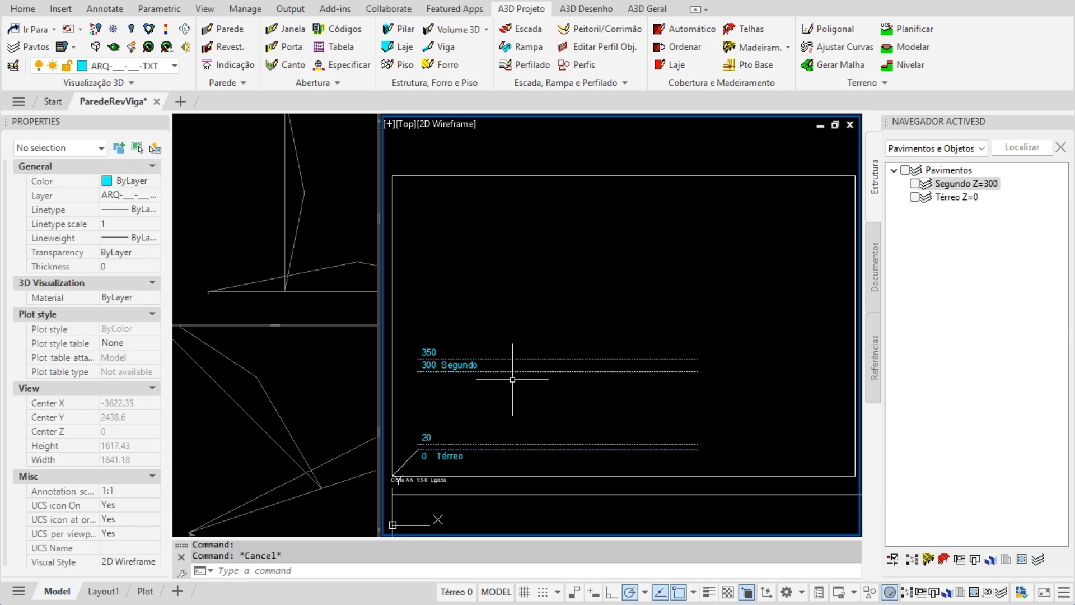
# Start the Parede command and choose Pavimento as the base elevation reference in the wall drawing parameters.
pyautogui.click(217, 32)
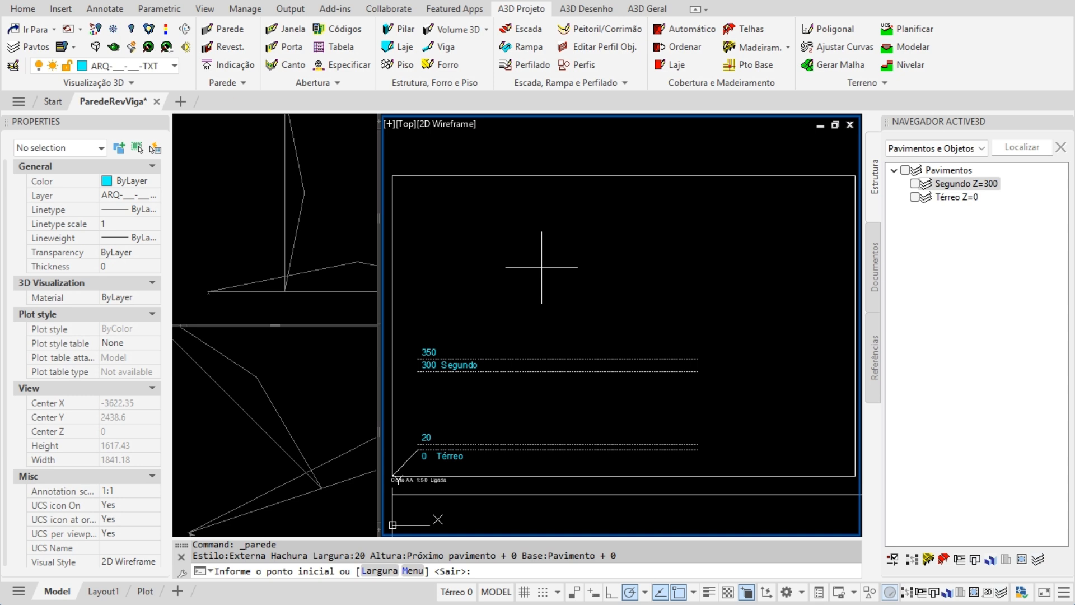
pyautogui.scroll(-4, 549, 242)
pyautogui.moveTo(620, 439)
pyautogui.mouseDown(button='middle')
pyautogui.moveTo(586, 370)
pyautogui.moveTo(603, 397)
pyautogui.mouseUp(button='middle')
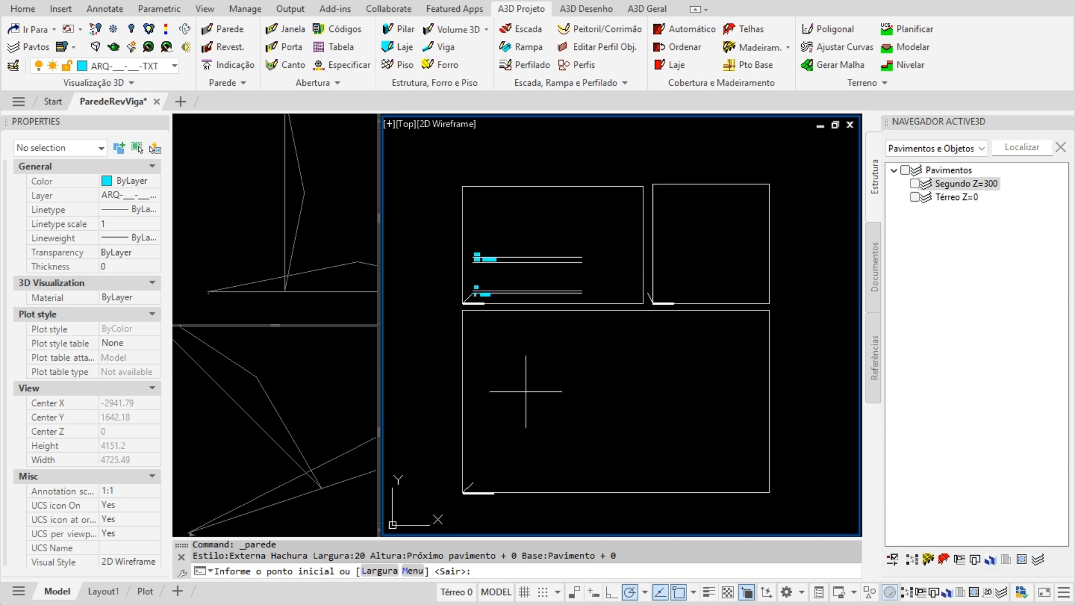
pyautogui.click(413, 571)
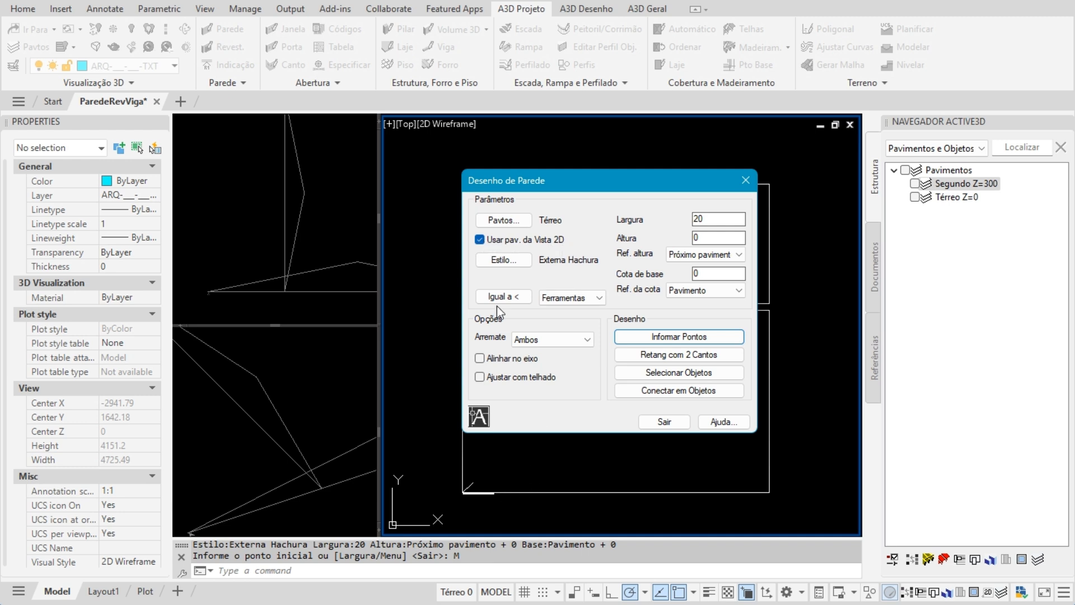
pyautogui.click(700, 273)
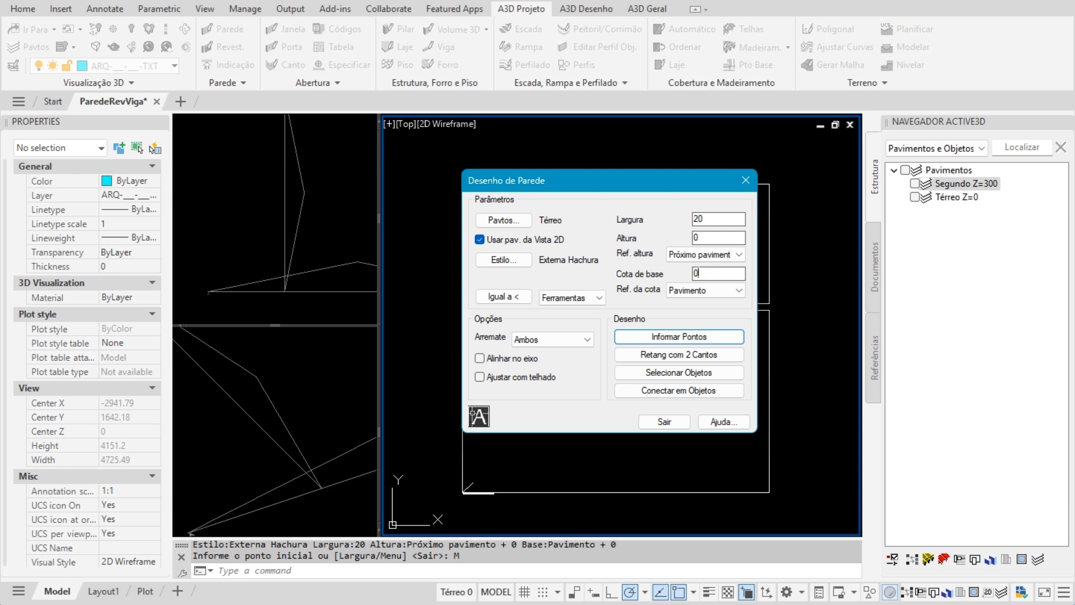
pyautogui.click(717, 293)
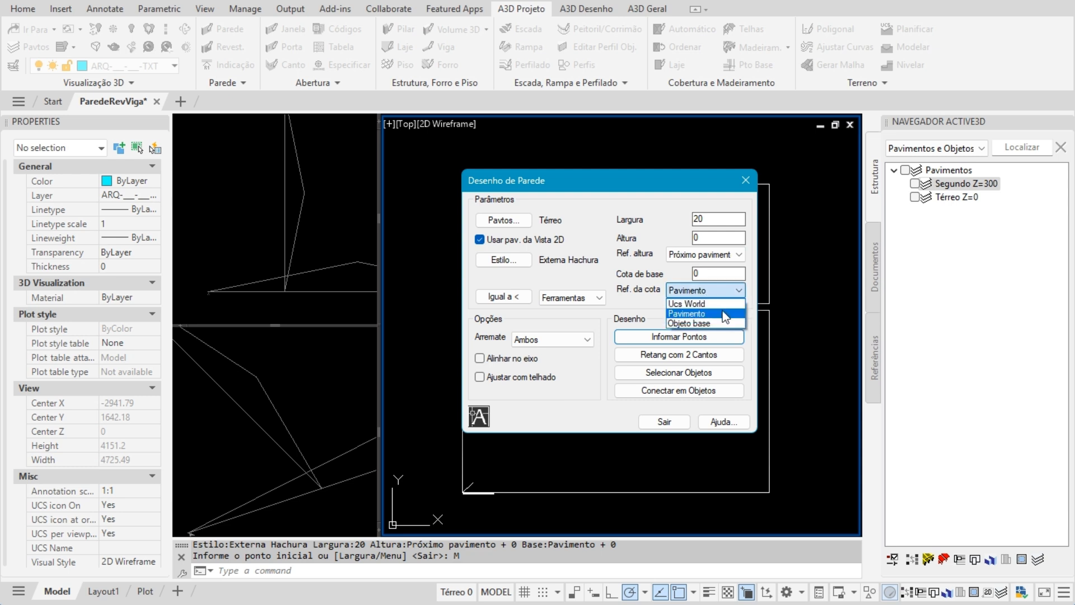
pyautogui.click(722, 311)
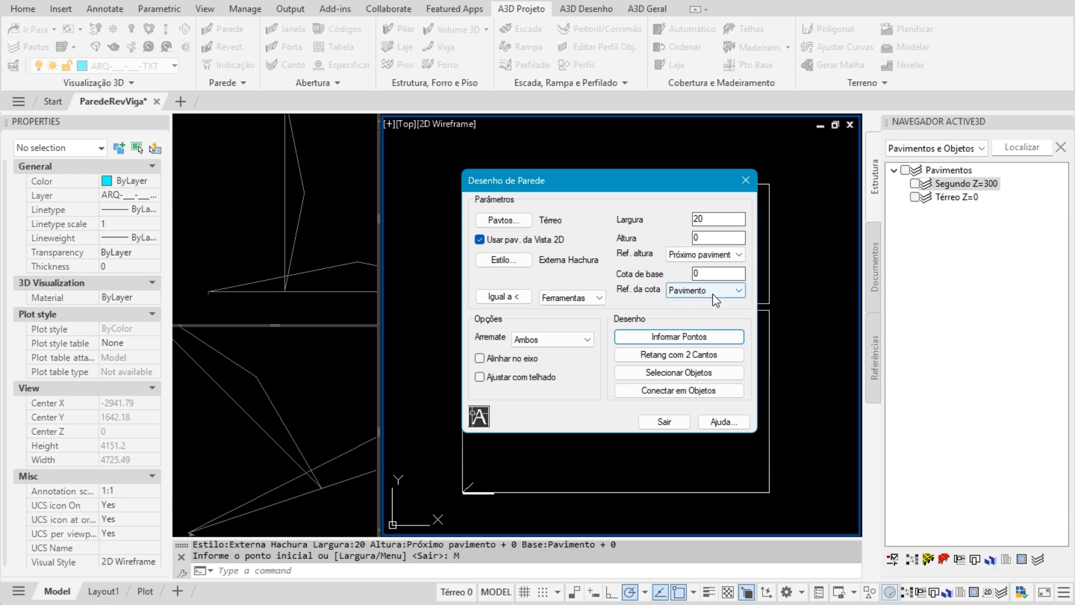
# Draw a horizontal wall 600 long by specifying points, starting near the lower-left corner of the large plan frame.
pyautogui.click(693, 338)
pyautogui.click(490, 466)
pyautogui.write('600')
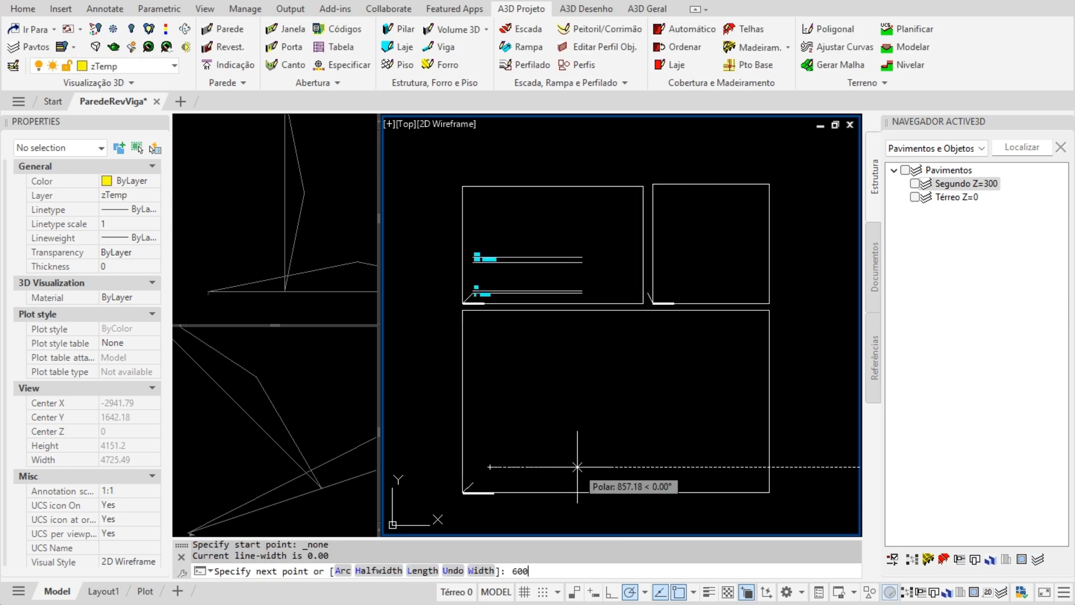
pyautogui.press('Return')
pyautogui.press('Return')
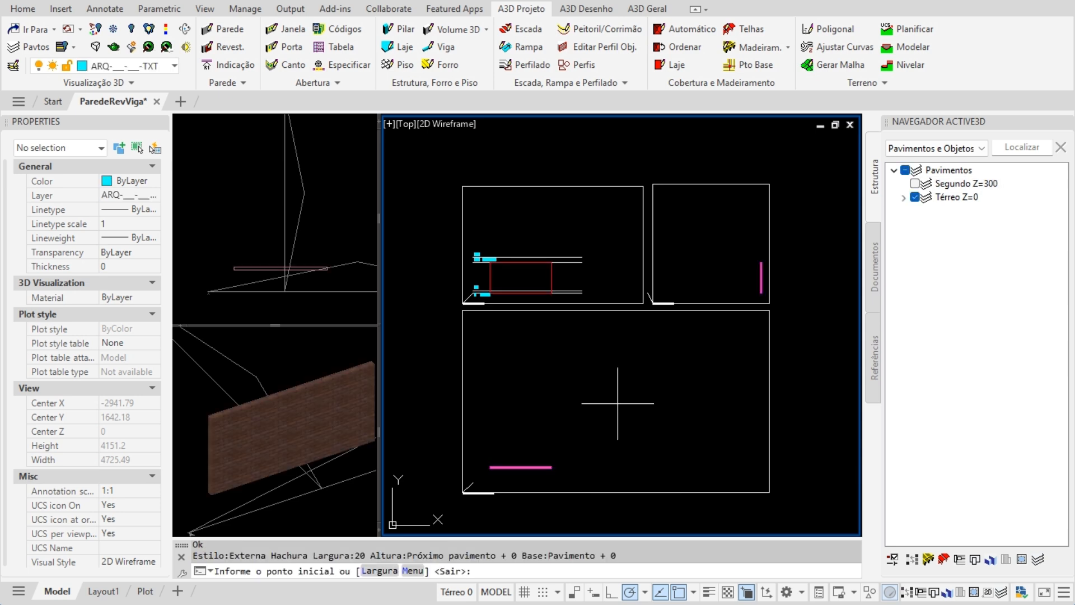
pyautogui.press('Return')
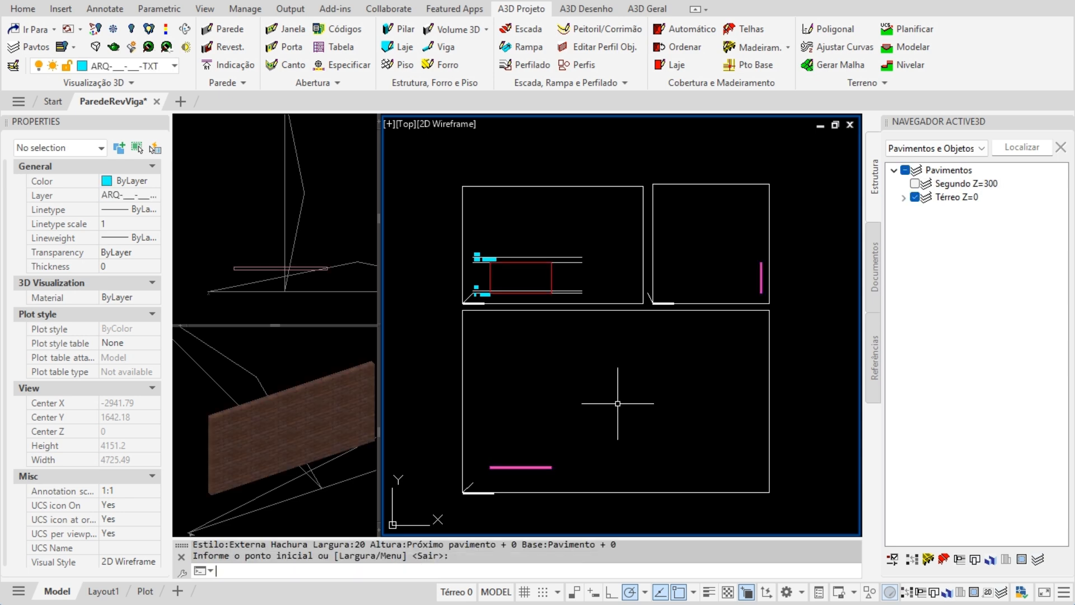
# Inspect the new wall against the Térreo base line in the Corte AA section.
pyautogui.scroll(4, 507, 248)
pyautogui.scroll(3, 596, 331)
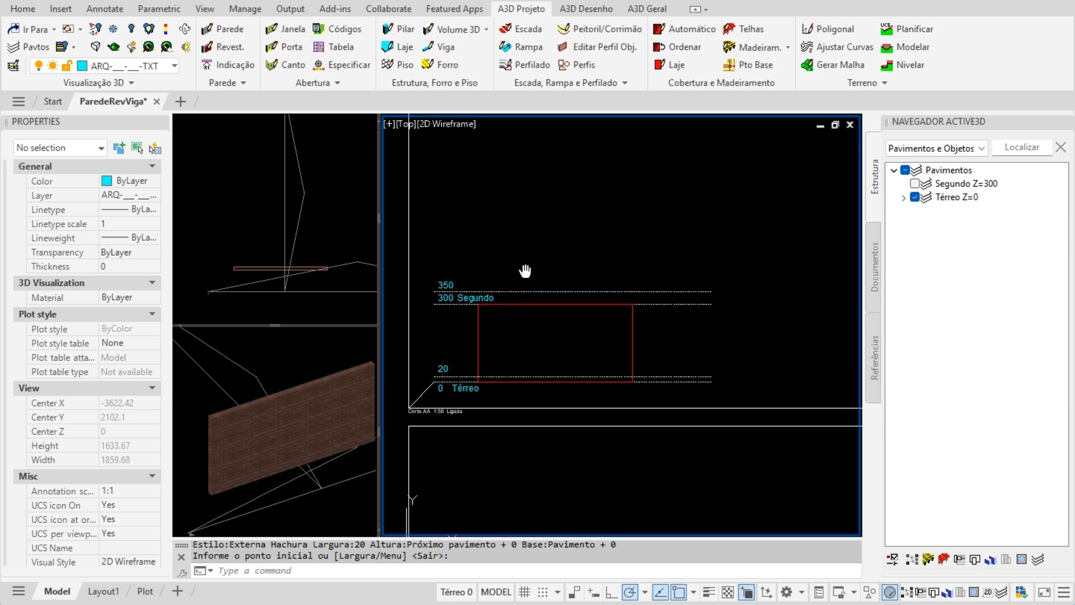
pyautogui.moveTo(595, 341); pyautogui.dragTo(596, 319, button='middle')
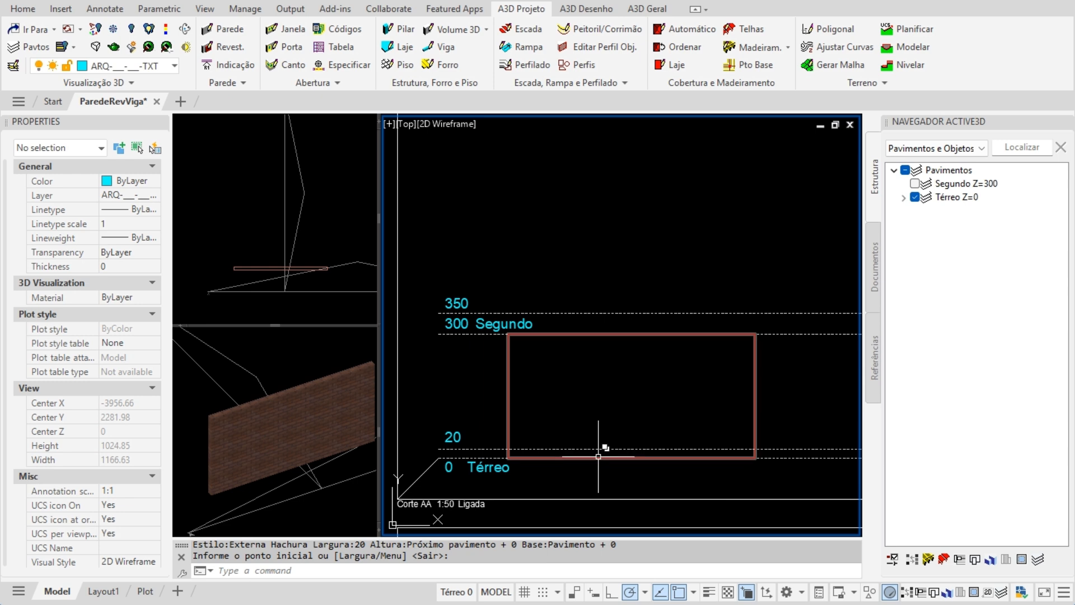
pyautogui.click(487, 458)
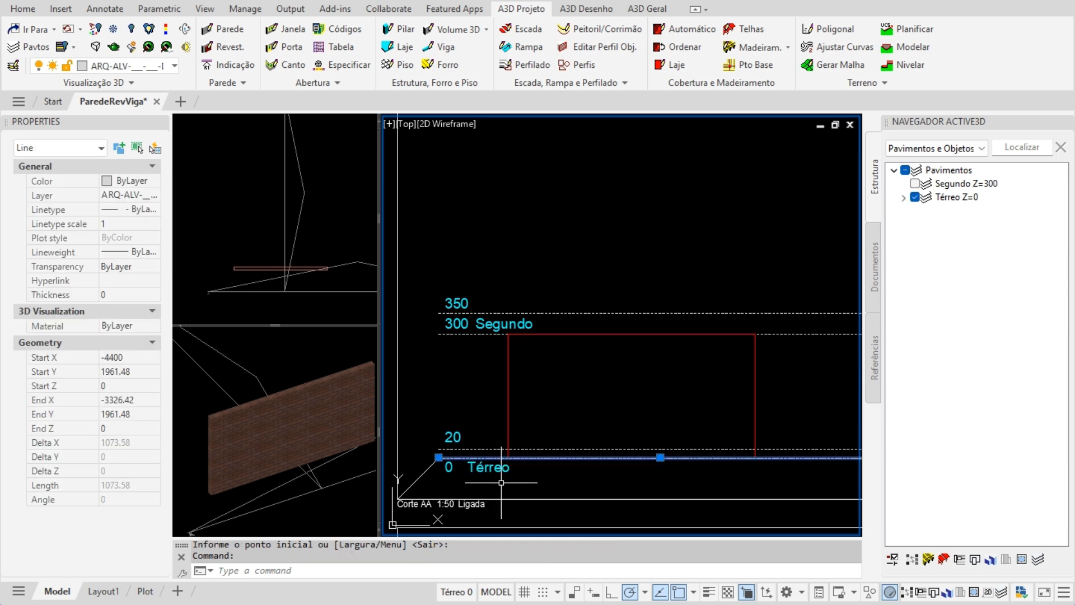
pyautogui.press('Escape')
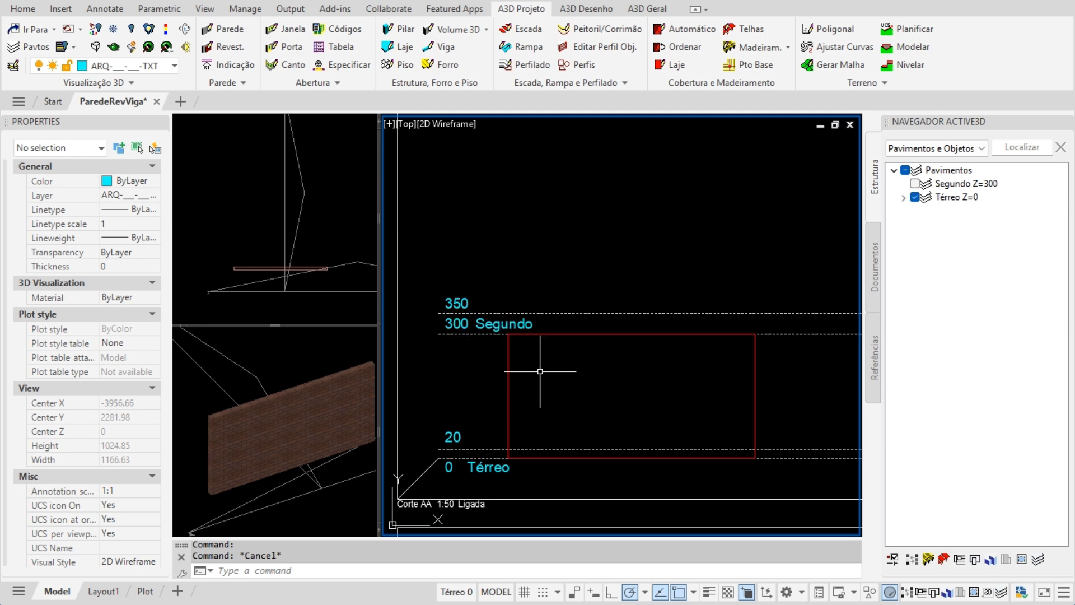
# Set the wall's Cota de base to 20 and compare its bottom edge with the level 20 line.
pyautogui.click(515, 389)
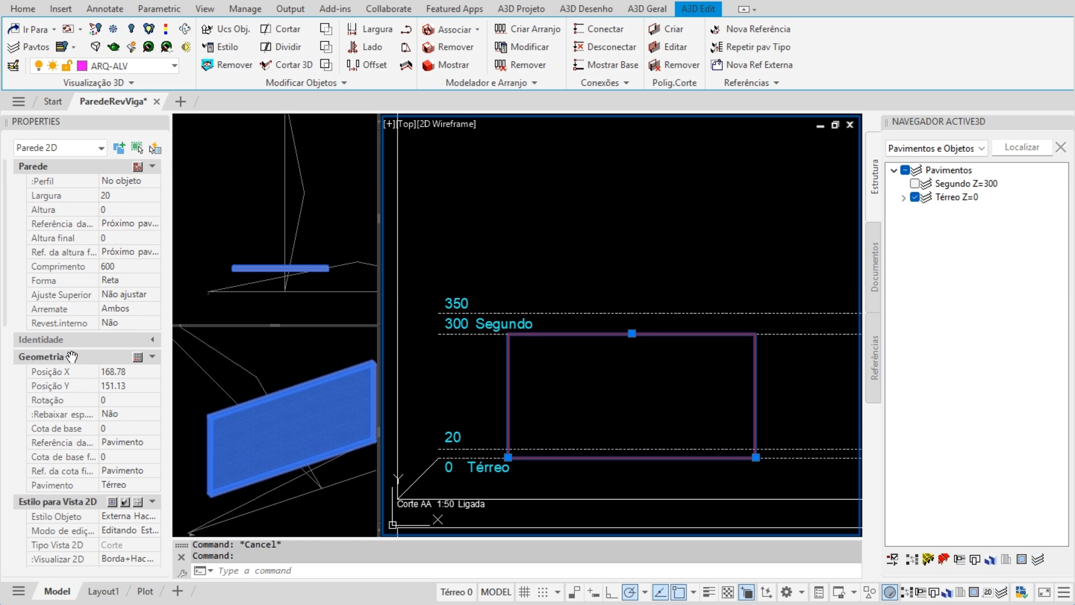
pyautogui.click(84, 429)
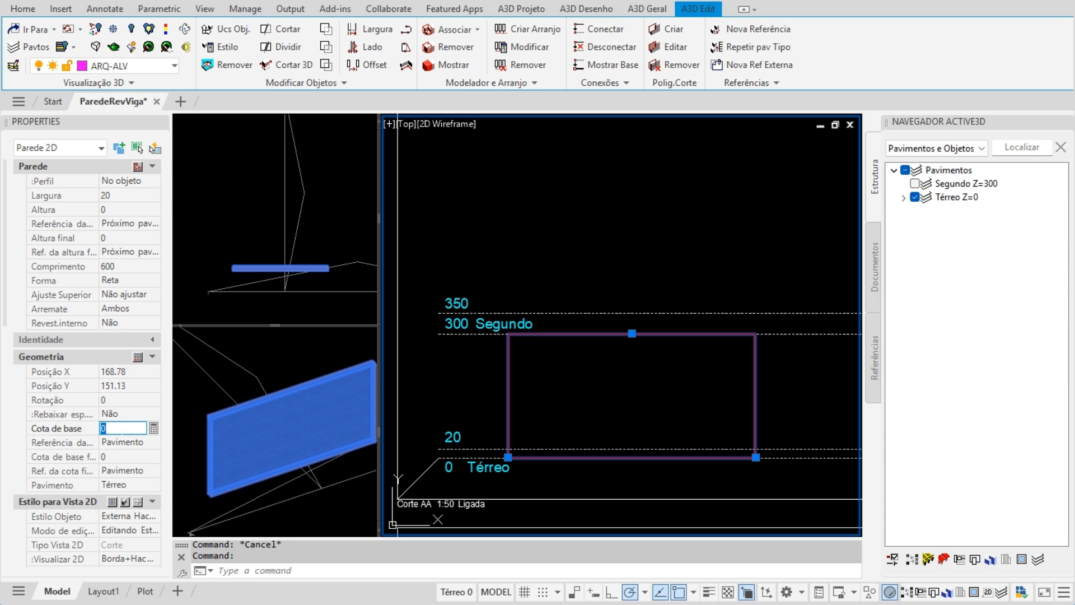
pyautogui.write('20')
pyautogui.press('Return')
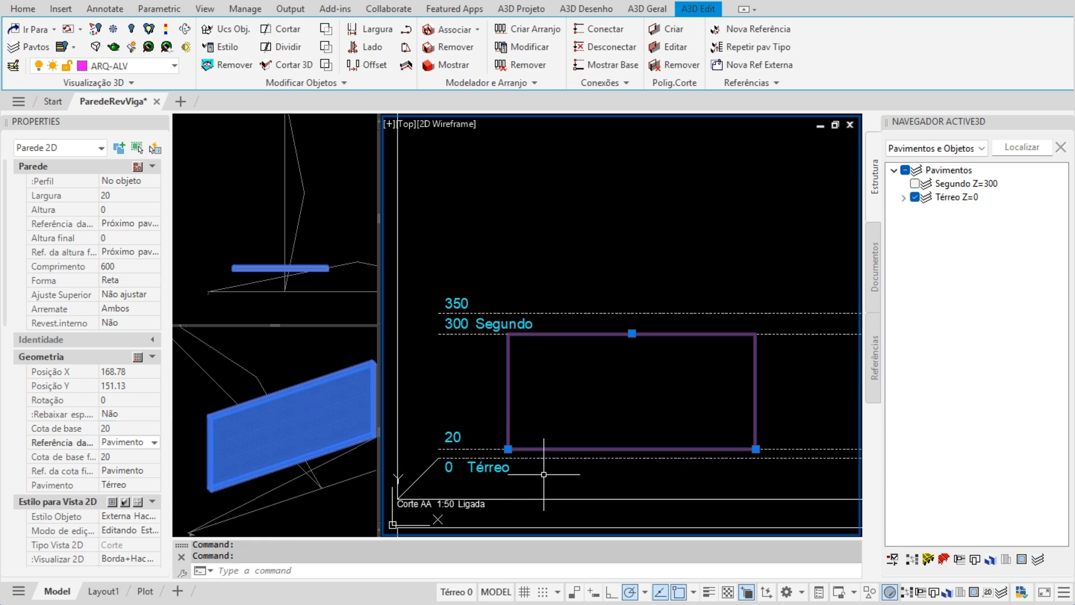
pyautogui.press('Escape')
pyautogui.click(491, 448)
pyautogui.press('Escape')
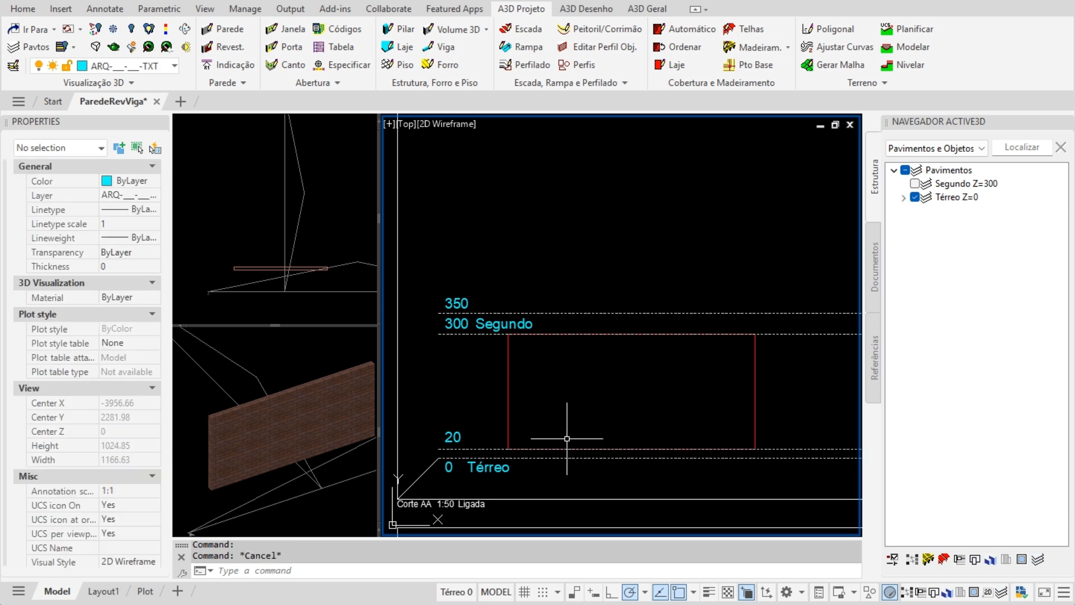
# Set the wall's Cota de base to -5.
pyautogui.click(509, 427)
pyautogui.click(122, 428)
pyautogui.write('-5')
pyautogui.press('Return')
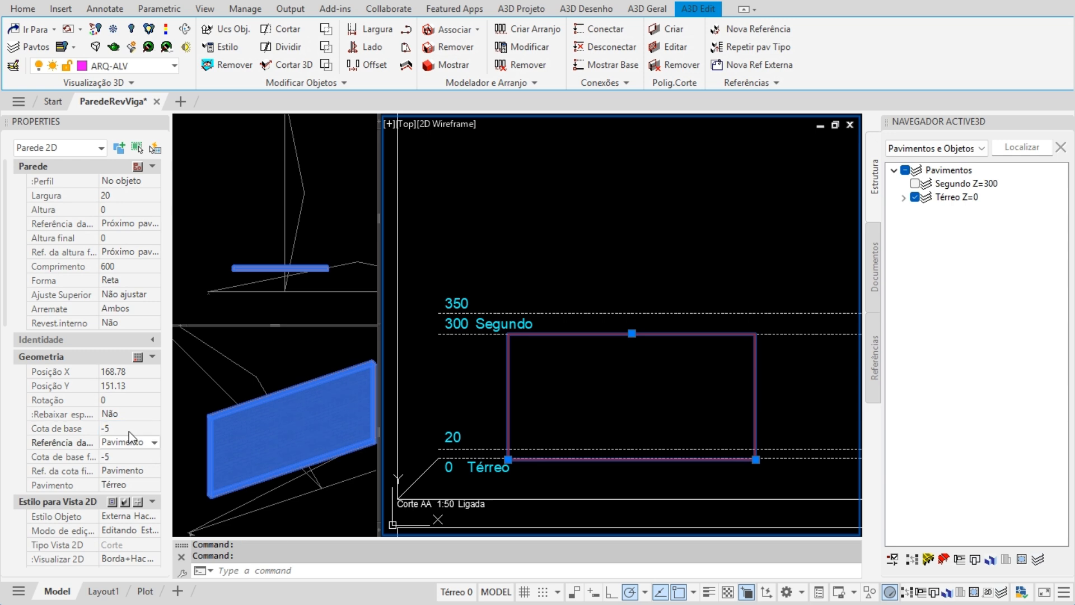
# Set the wall's Cota de base to 0.
pyautogui.click(129, 430)
pyautogui.write('0')
pyautogui.press('Return')
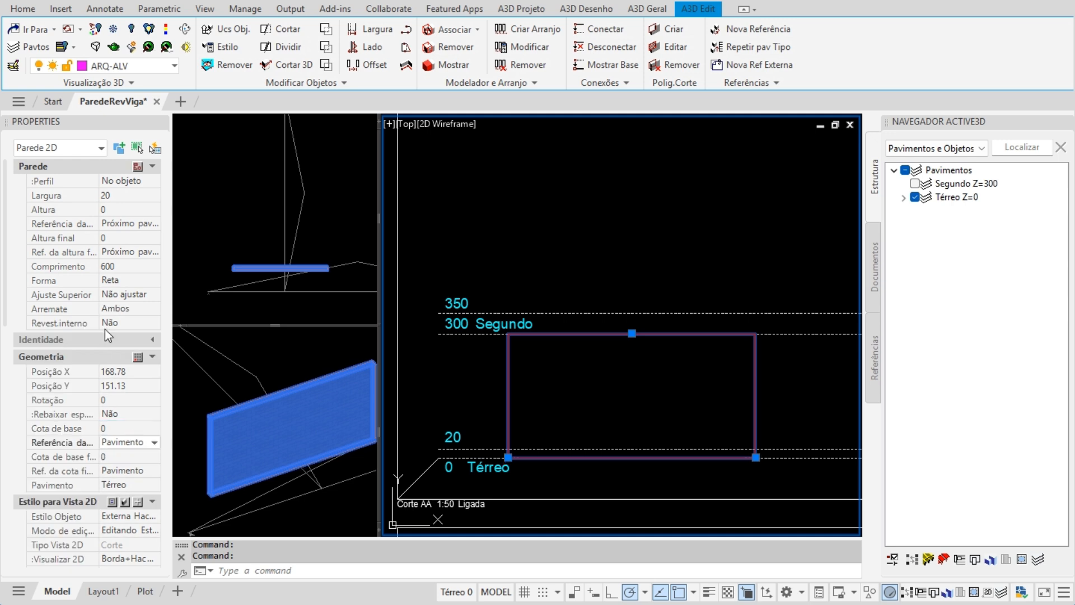
# Check the wall's Altura and its height reference against the Térreo and Segundo level lines in the section.
pyautogui.click(125, 209)
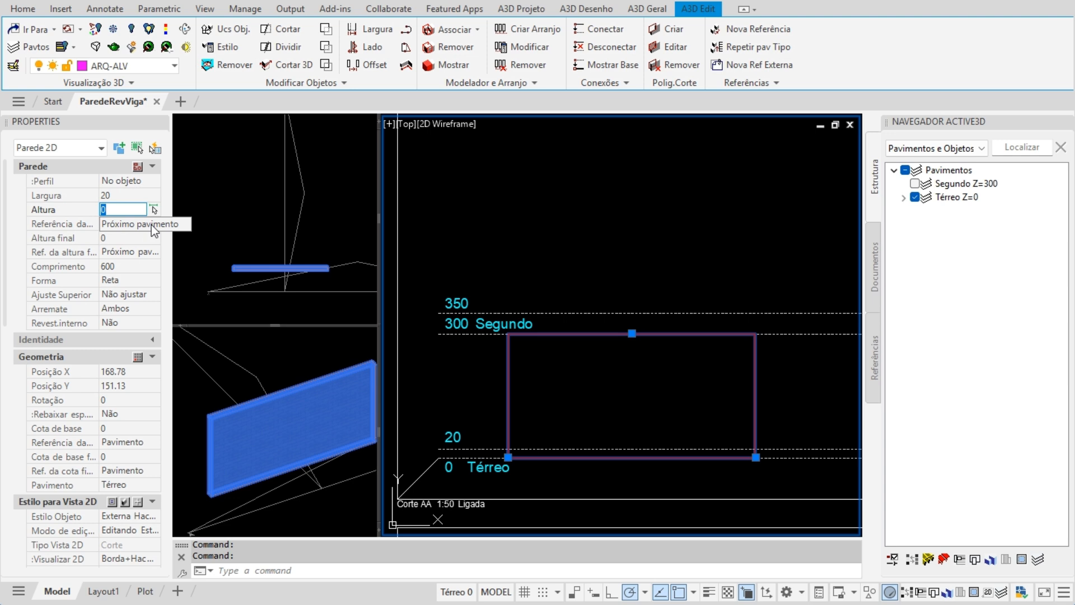
pyautogui.press('Escape')
pyautogui.click(485, 458)
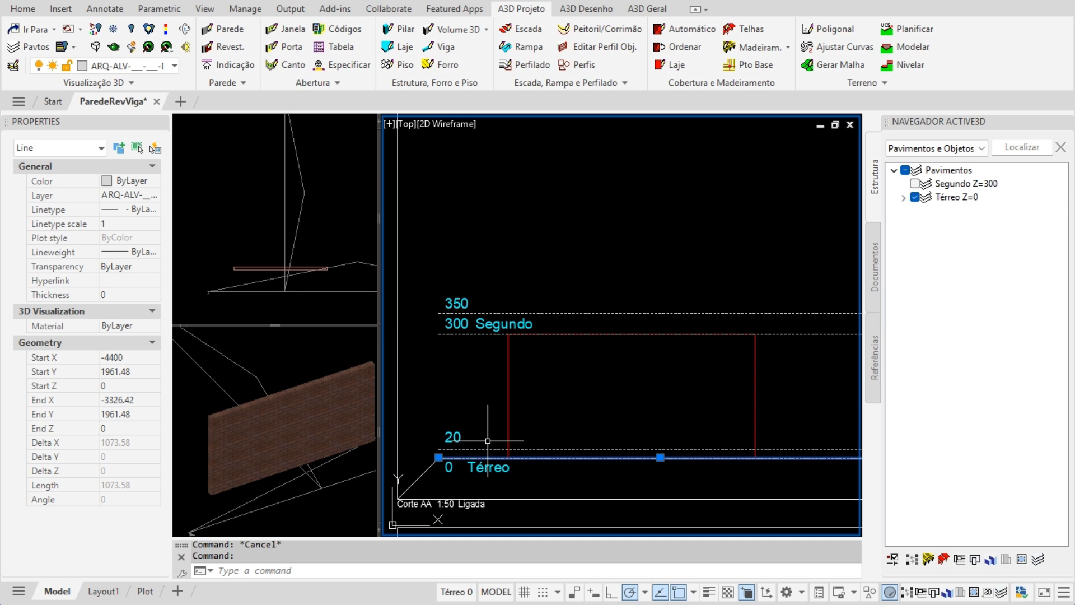
pyautogui.press('Escape')
pyautogui.click(478, 334)
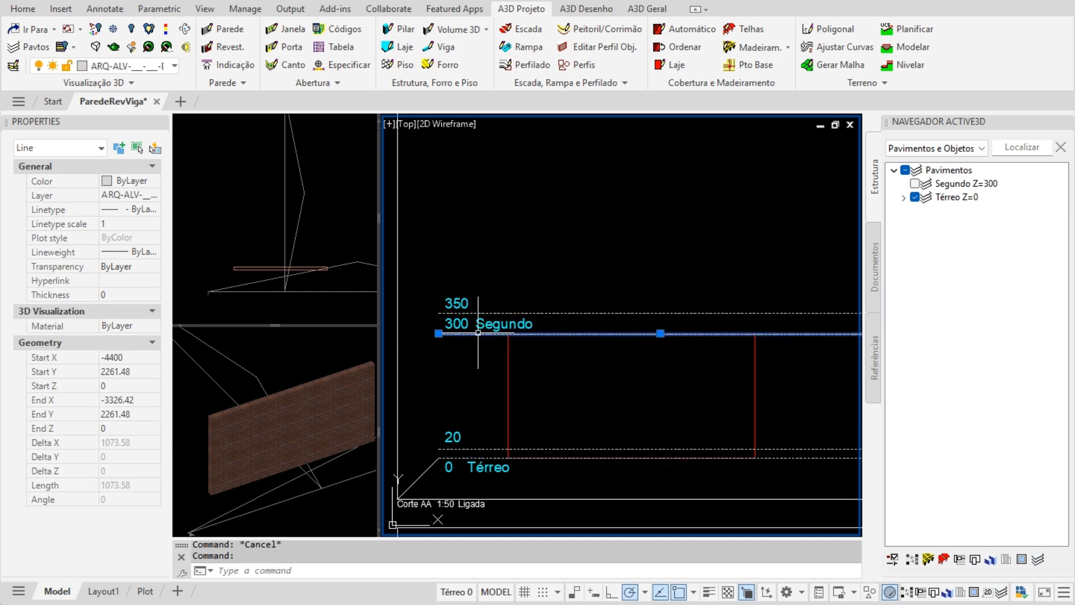
pyautogui.press('Escape')
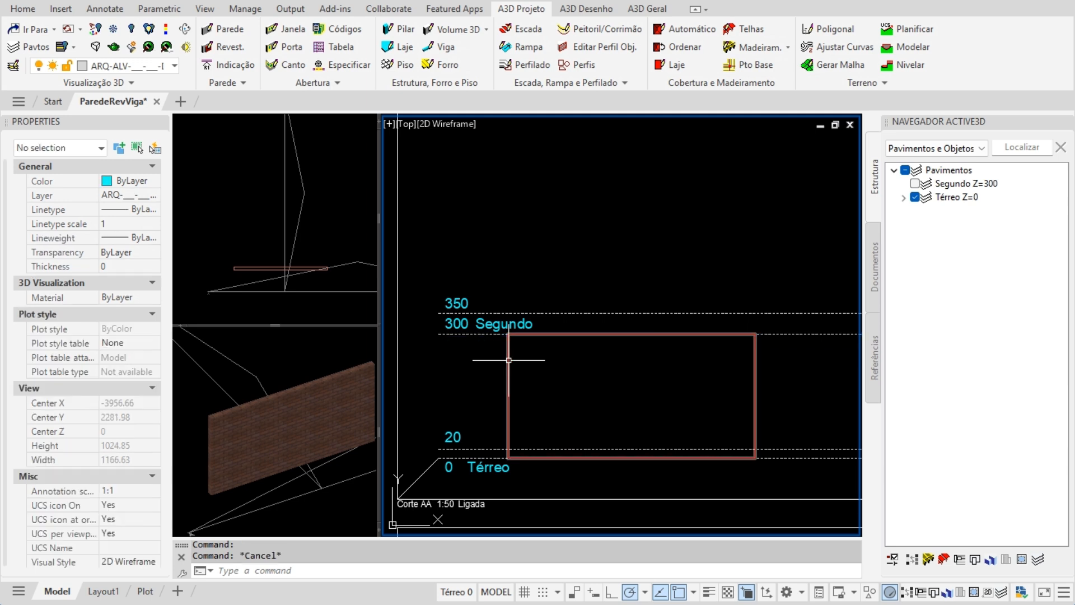
# Set the wall's Altura to -15, keeping the next floor as its height reference.
pyautogui.click(509, 360)
pyautogui.click(140, 210)
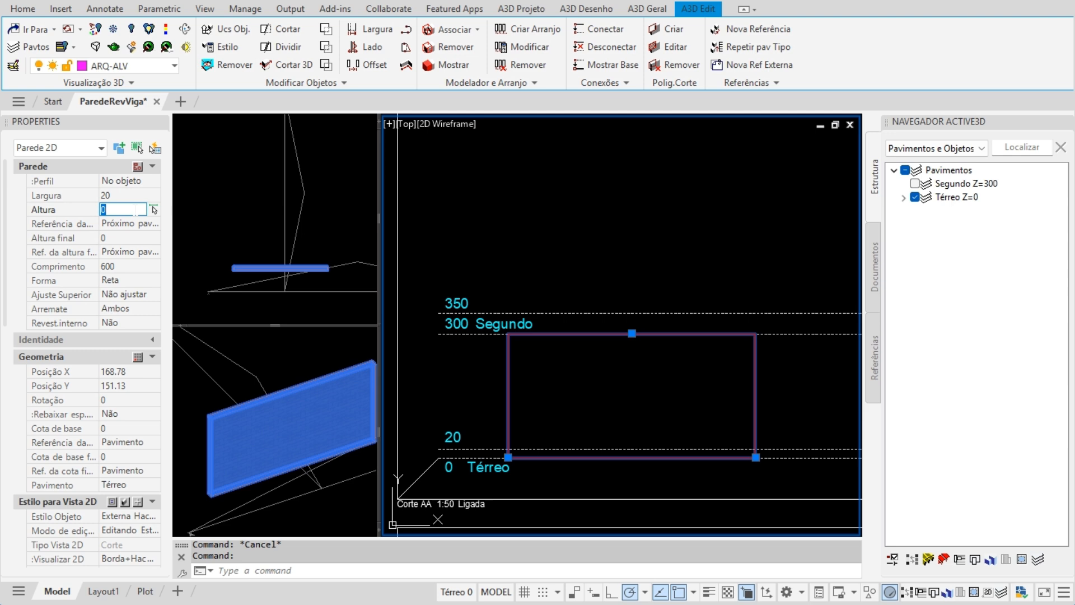
pyautogui.write('15')
pyautogui.press('BackSpace')
pyautogui.press('BackSpace')
pyautogui.write('-15')
pyautogui.press('Tab')
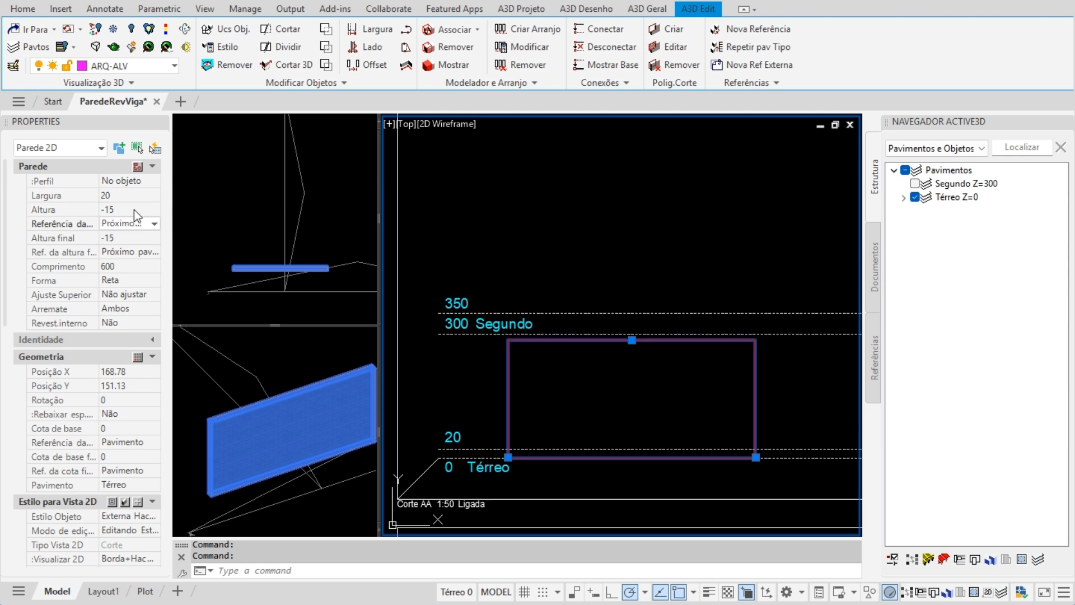
pyautogui.press('Escape')
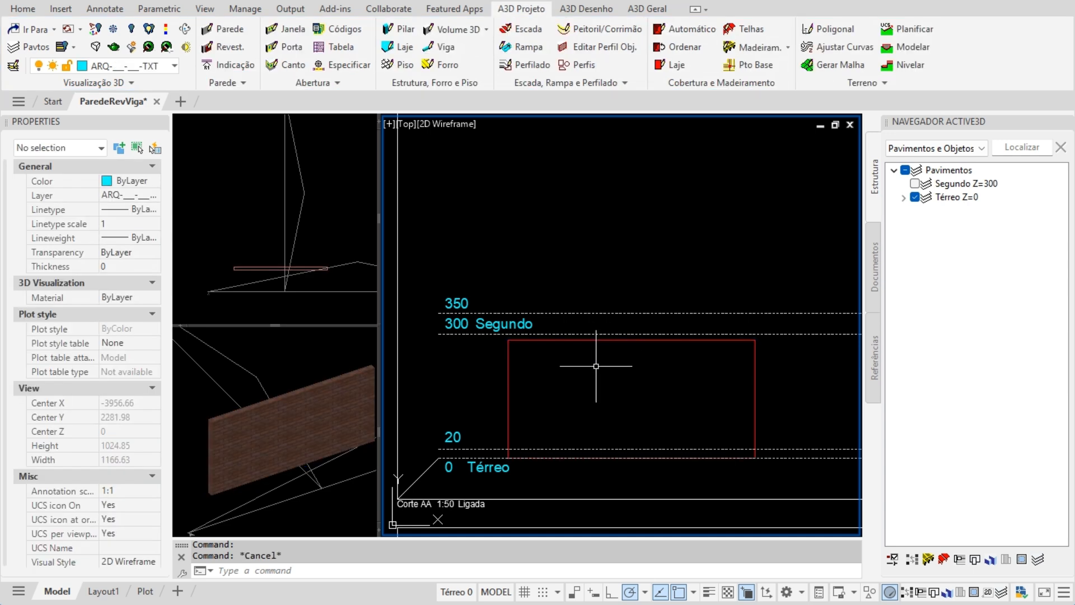
# Measure the vertical distance from the wall's upper right corner to the Segundo level line in the section.
pyautogui.write('d')
pyautogui.press('Return')
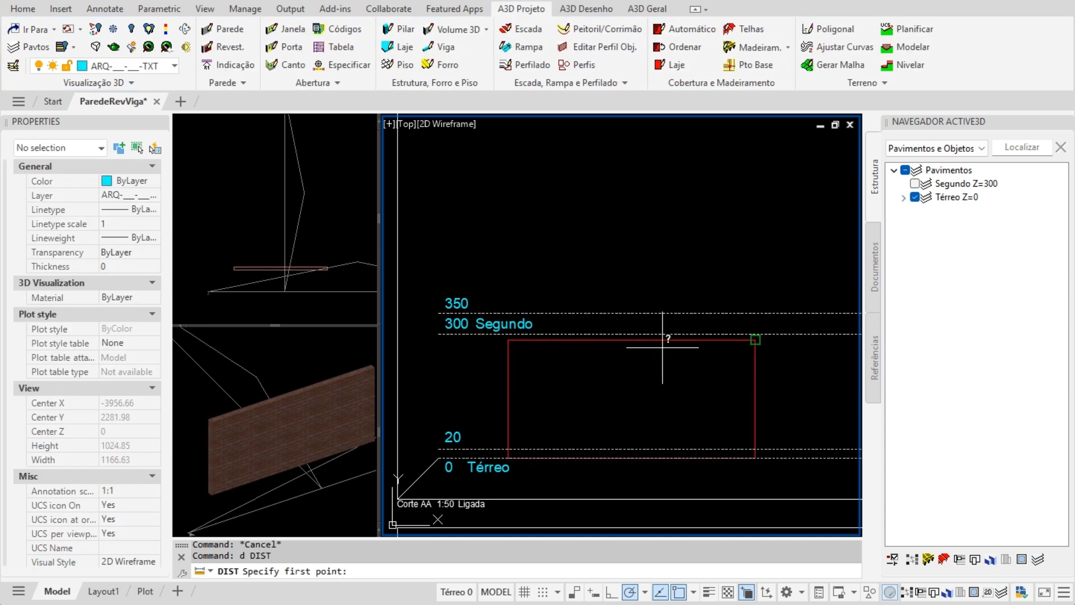
pyautogui.click(755, 339)
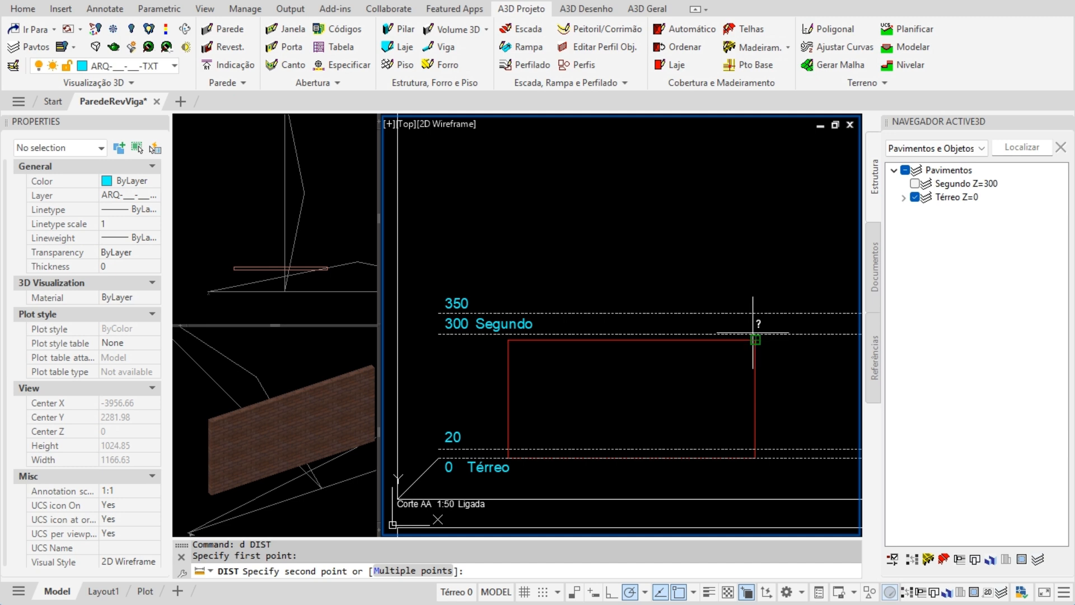
pyautogui.click(757, 333)
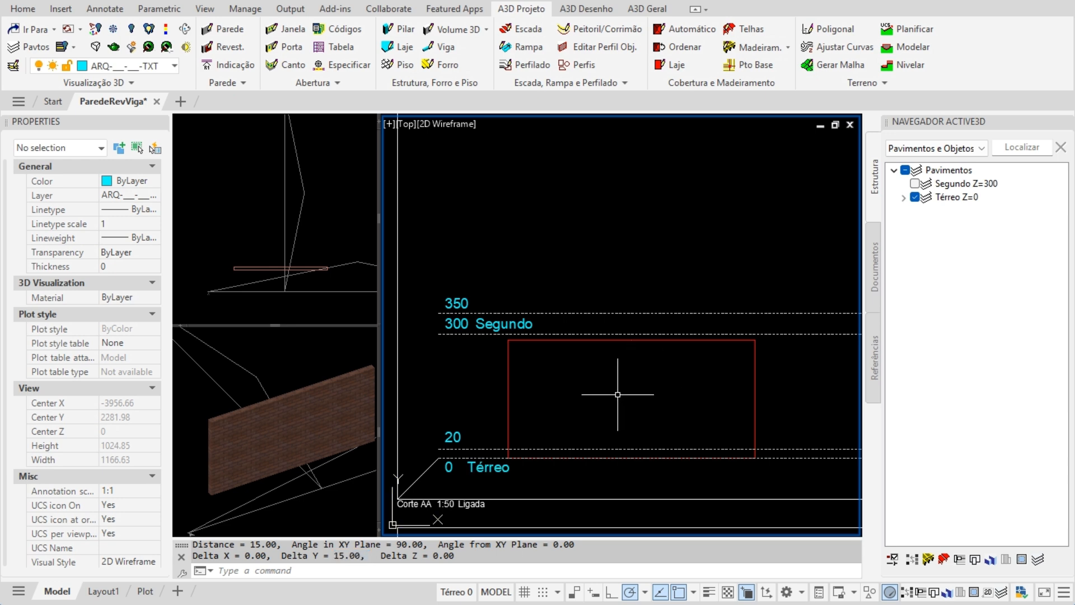
pyautogui.press('Escape')
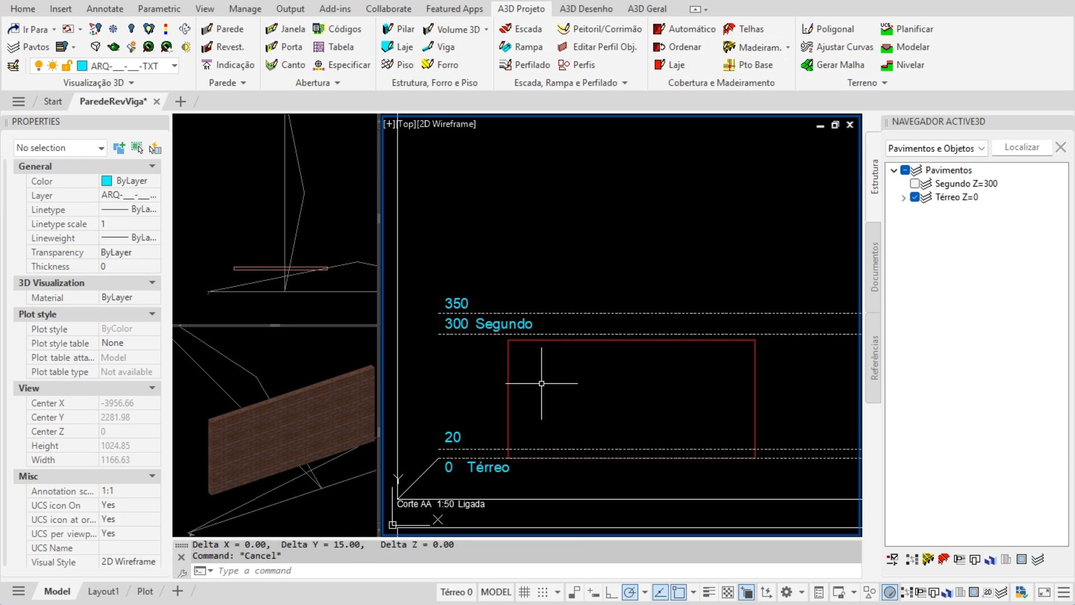
# Review the selected wall's floor references for its final base elevation and its height.
pyautogui.click(557, 341)
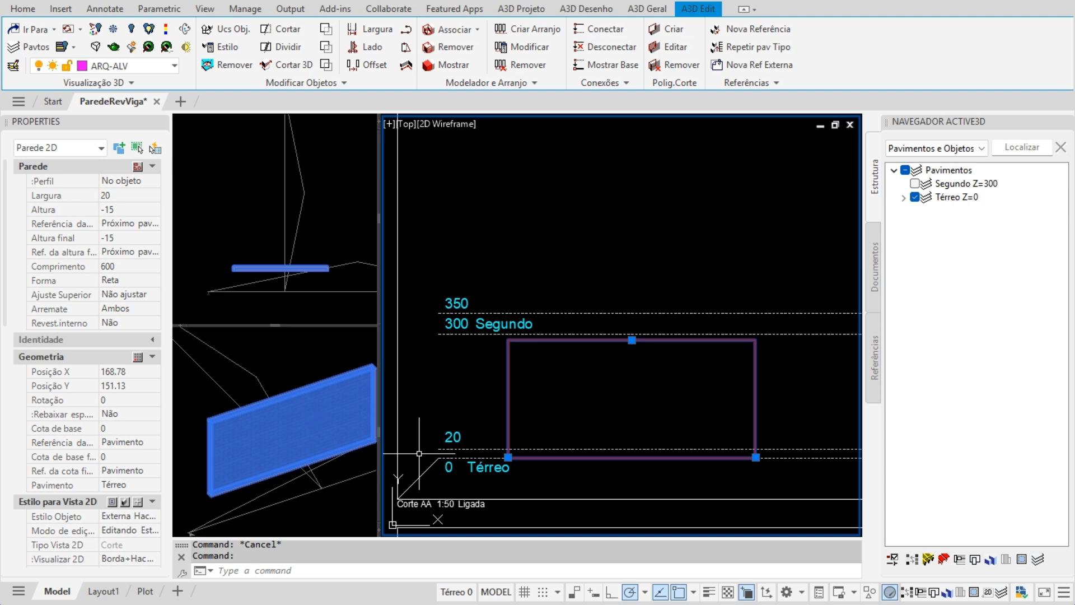
pyautogui.click(139, 473)
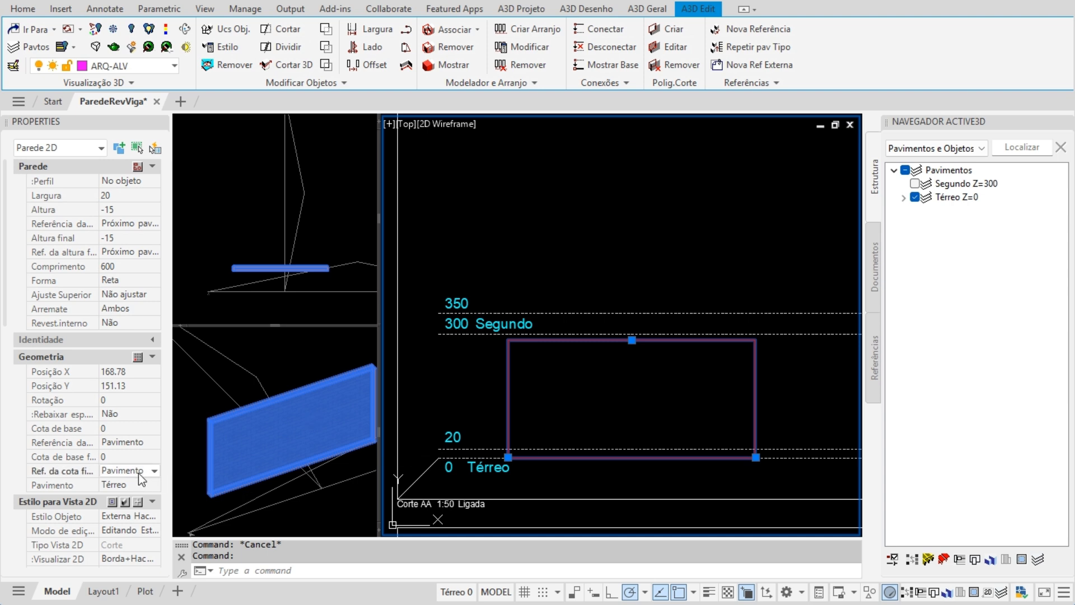
pyautogui.click(132, 225)
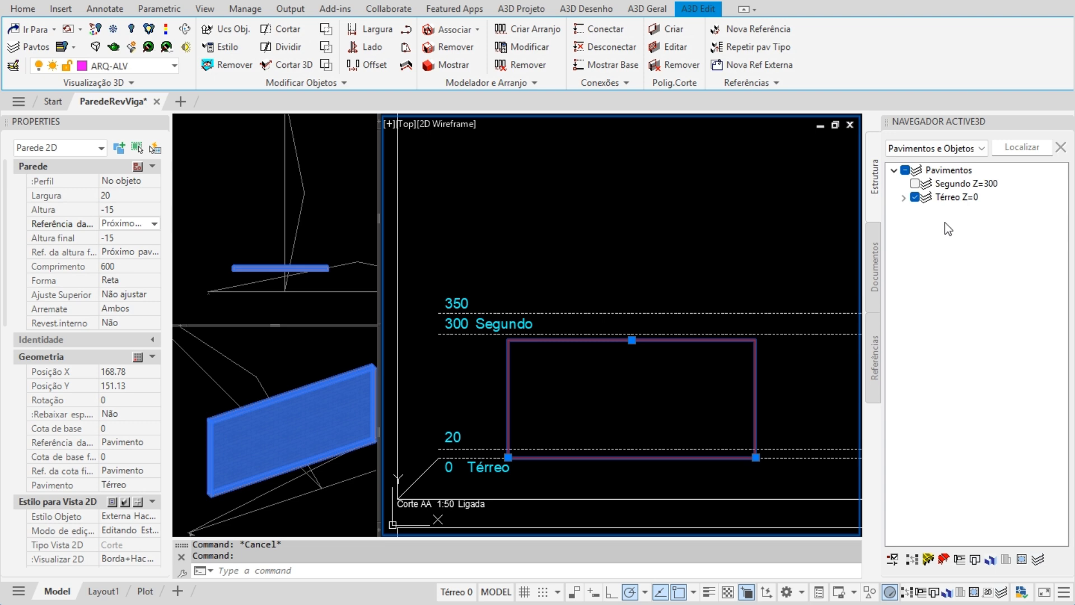
# Set the Térreo floor's elevation to 20.
pyautogui.click(959, 197)
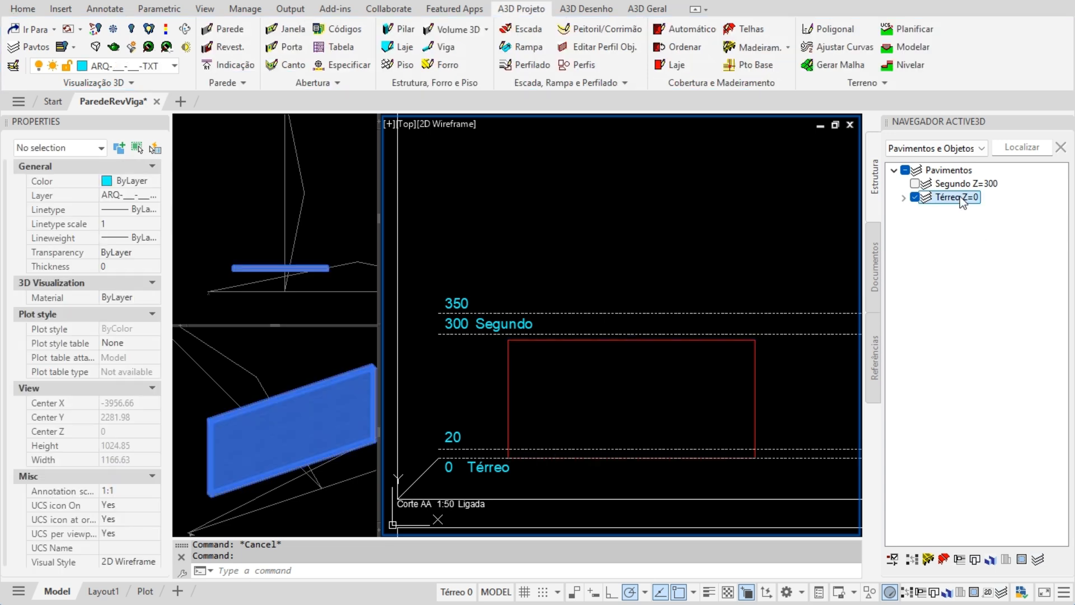
pyautogui.doubleClick(960, 197)
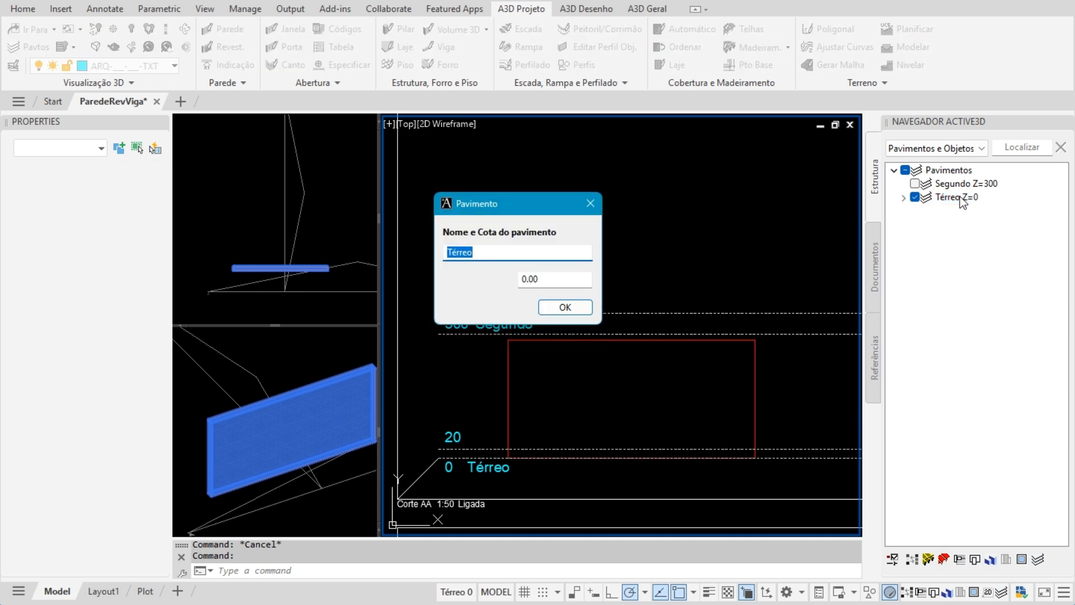
pyautogui.press('Tab')
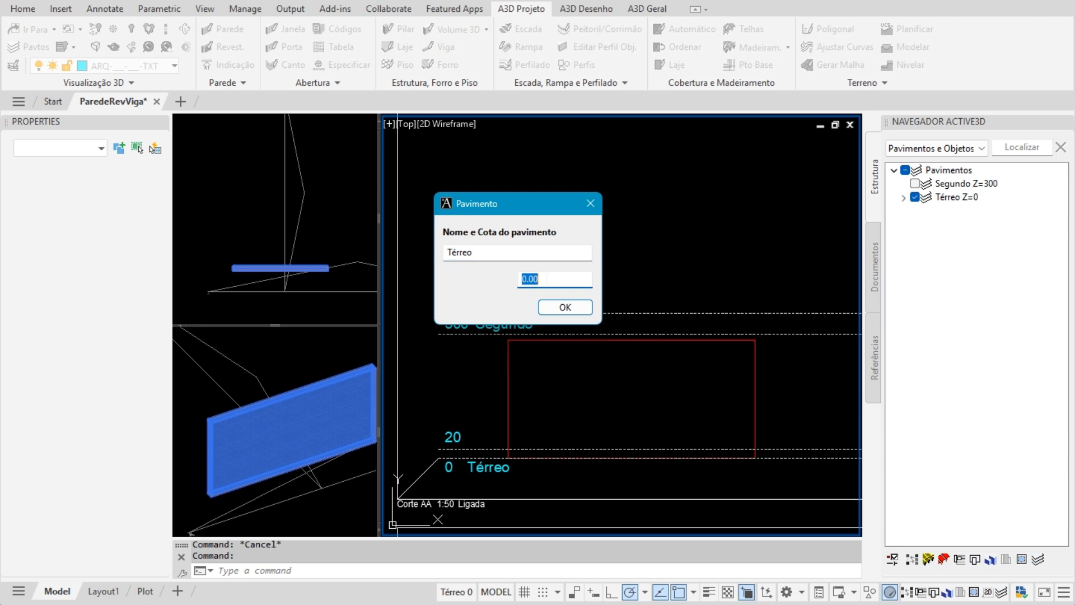
pyautogui.write('20')
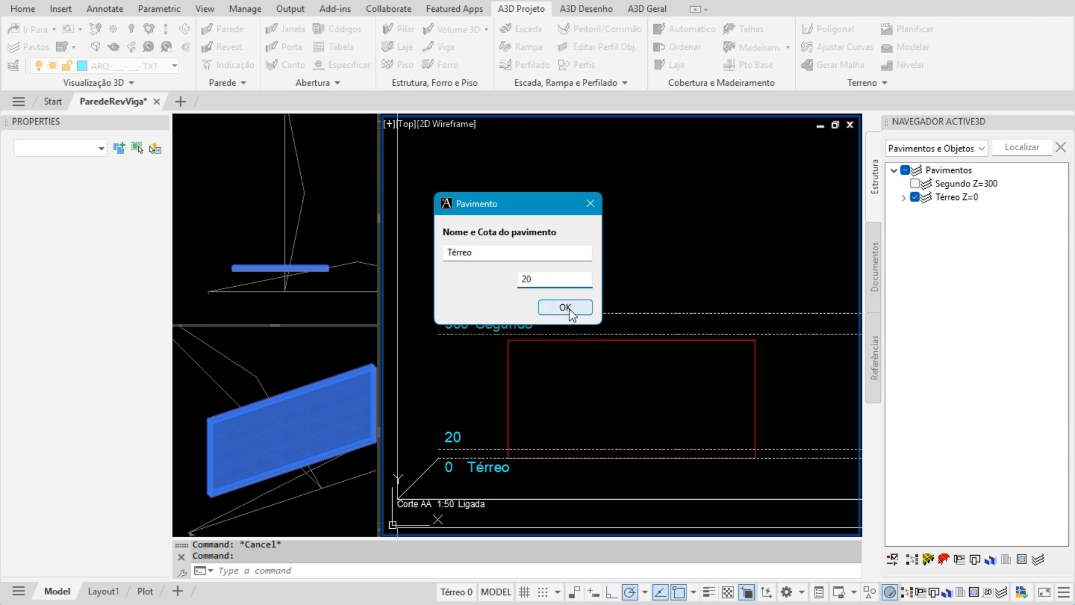
pyautogui.click(564, 307)
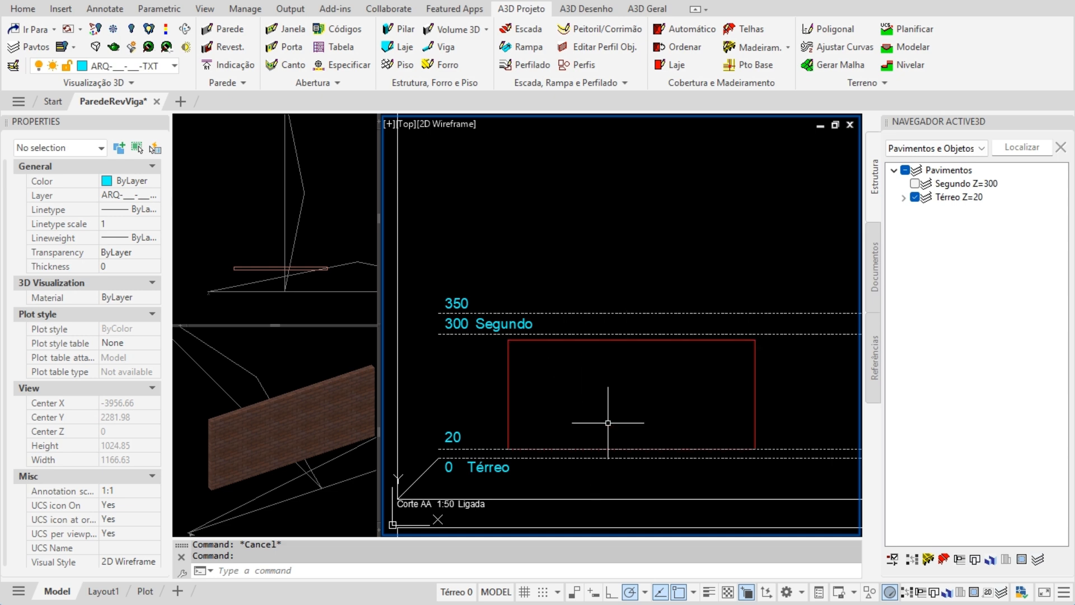
# Set the Segundo floor's elevation to 350.
pyautogui.click(975, 188)
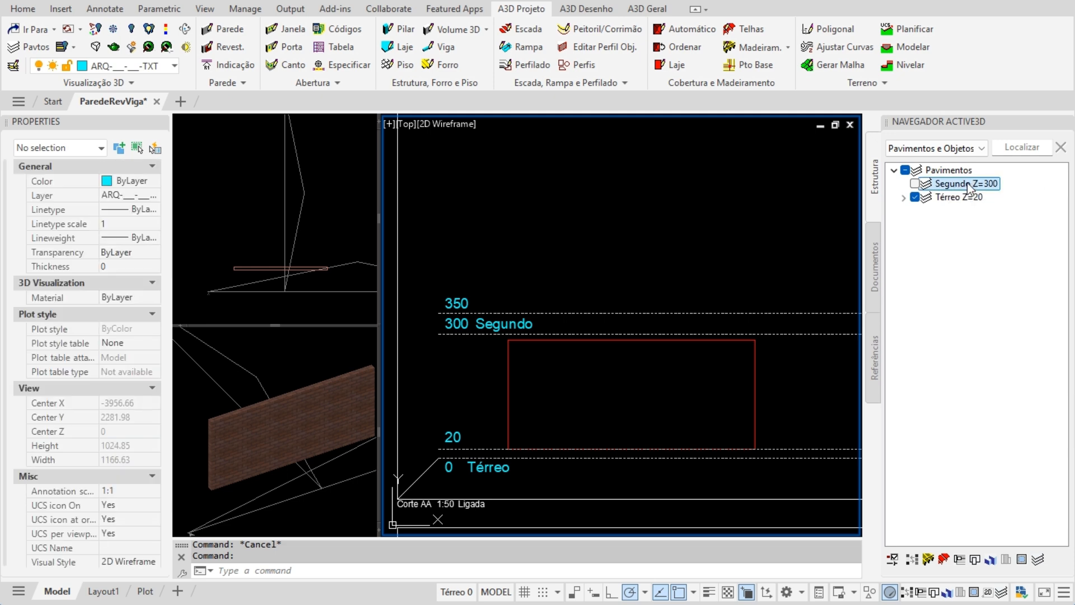
pyautogui.doubleClick(966, 182)
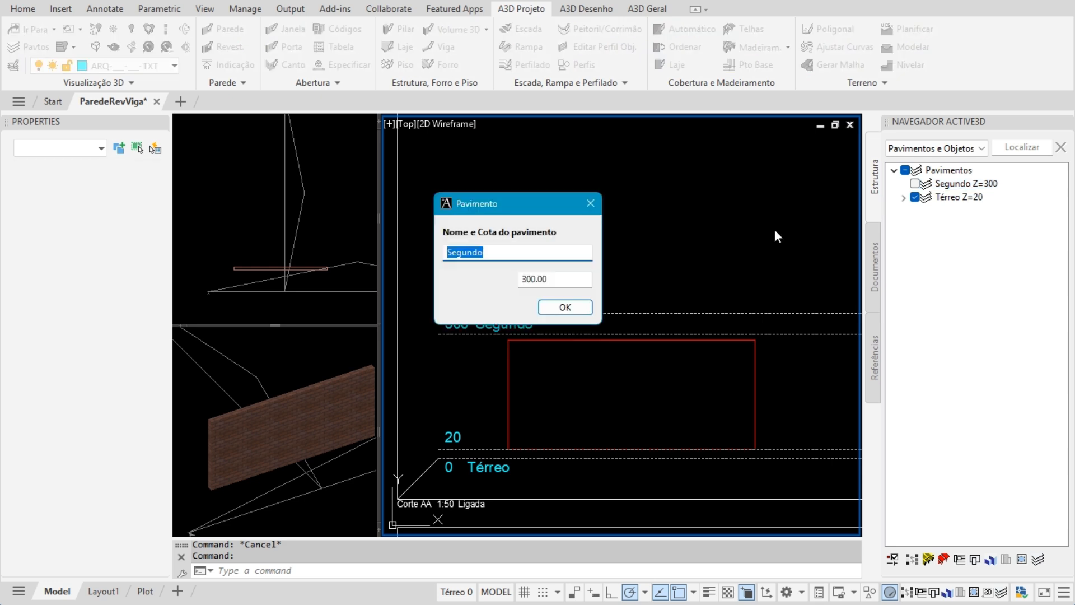
pyautogui.click(531, 279)
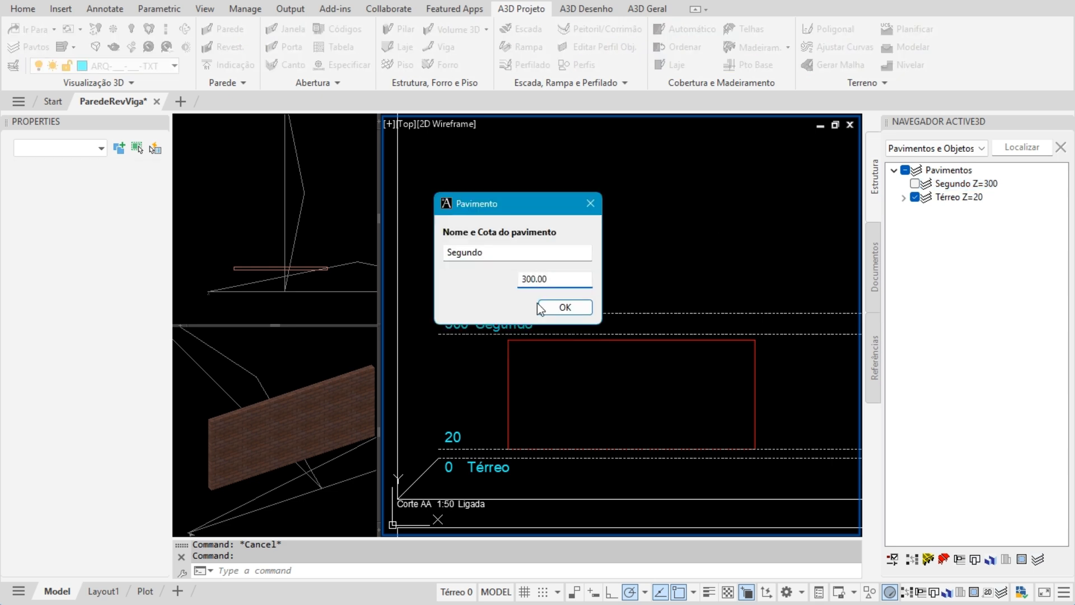
pyautogui.press('BackSpace')
pyautogui.write('5')
pyautogui.click(539, 307)
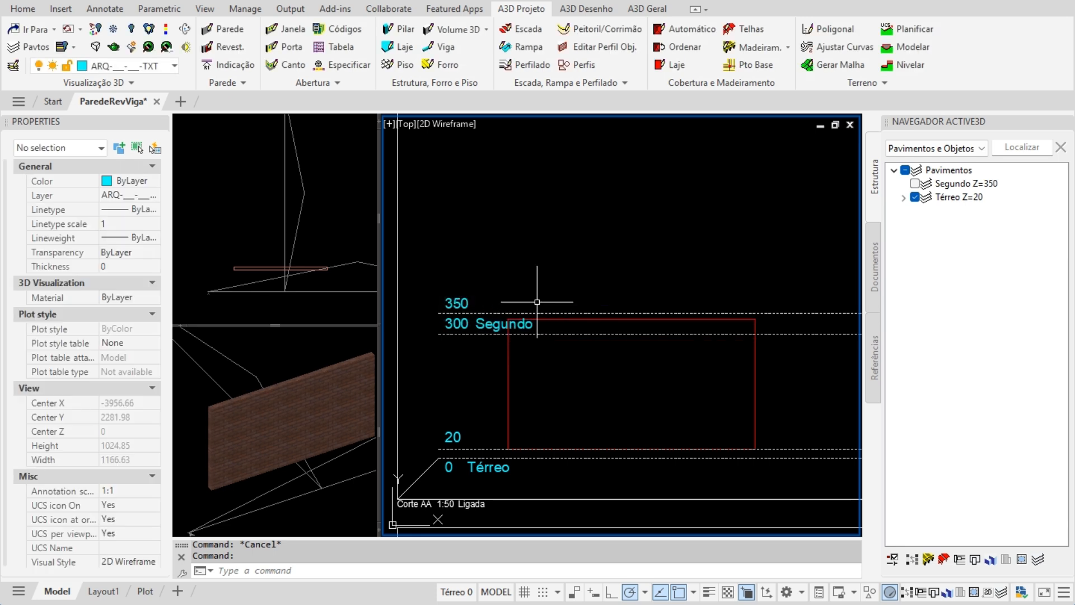
# Compare the wall's Altura value with its top edge below the 350 line in the section.
pyautogui.click(608, 320)
pyautogui.click(120, 210)
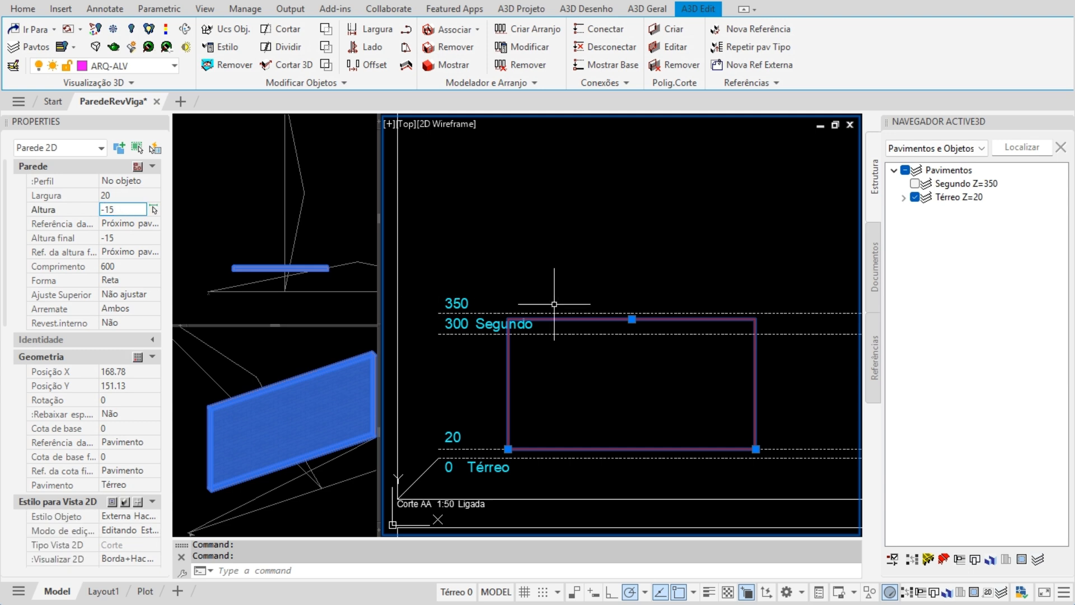
pyautogui.press('Escape')
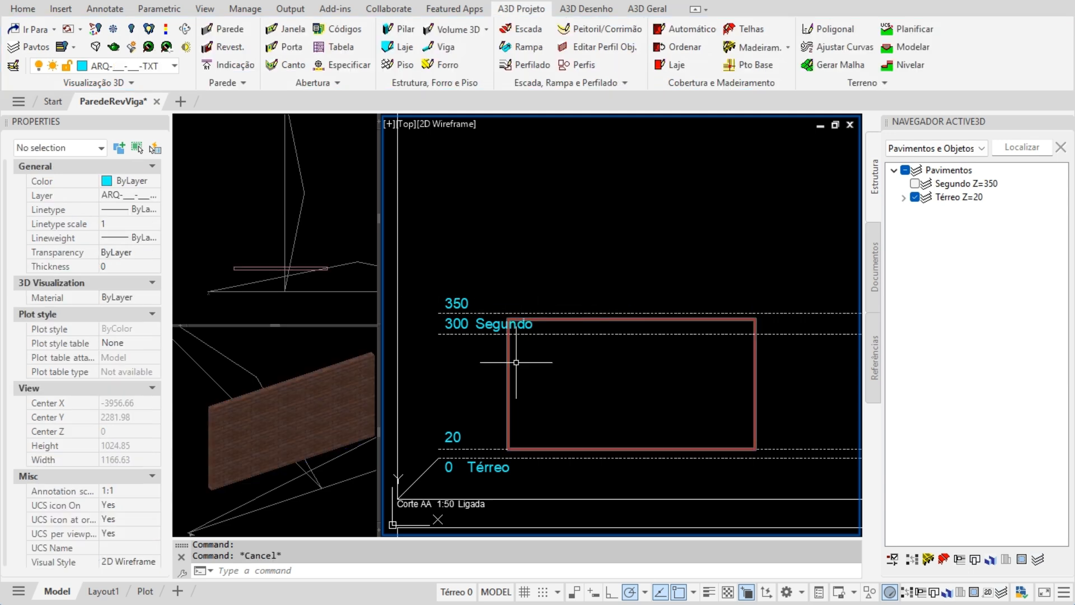
# Move the Térreo and Segundo labels straight up in the section, beside the 20 and 350 levels.
pyautogui.write('m')
pyautogui.press('Return')
pyautogui.click(492, 468)
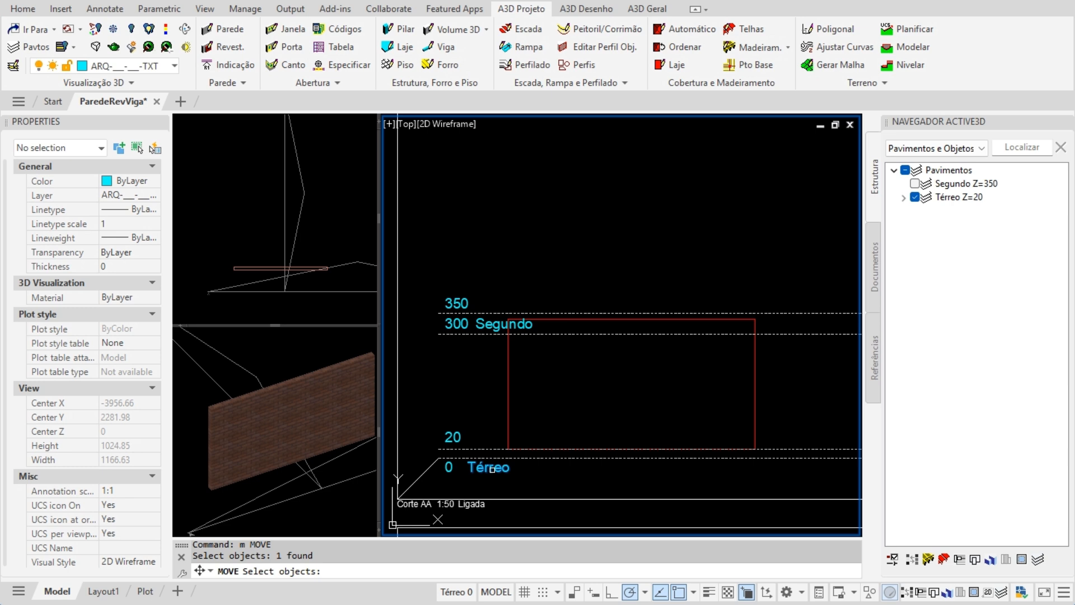
pyautogui.click(492, 324)
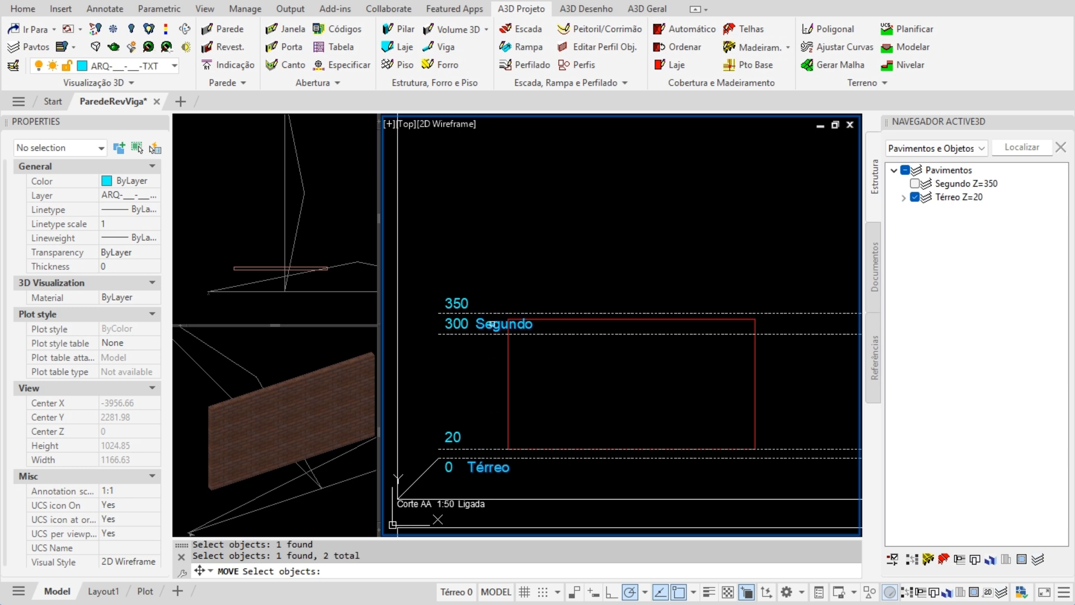
pyautogui.press('Return')
pyautogui.click(499, 282)
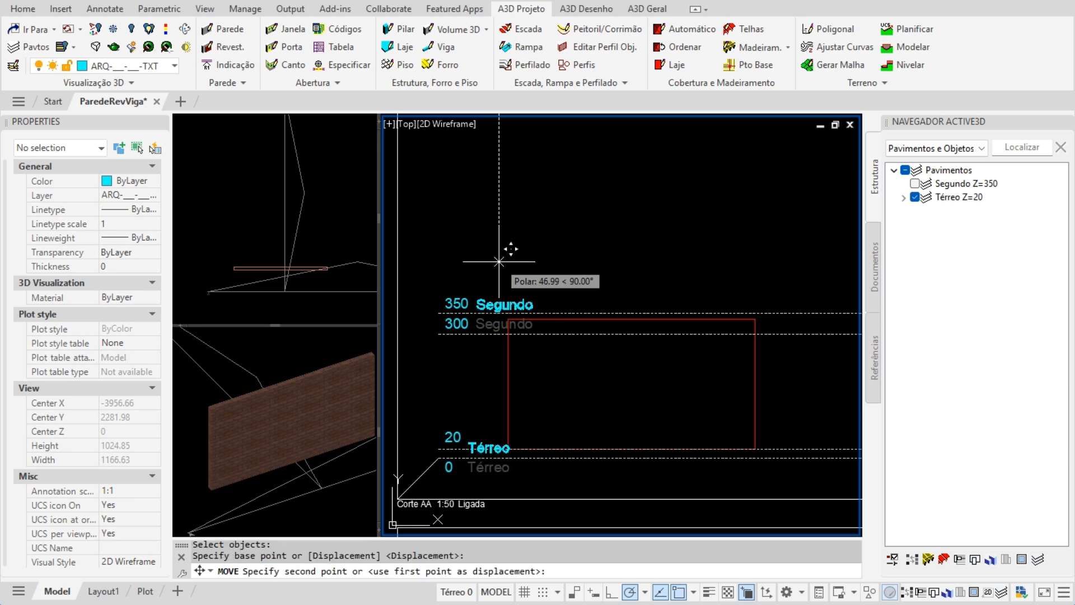
pyautogui.click(499, 256)
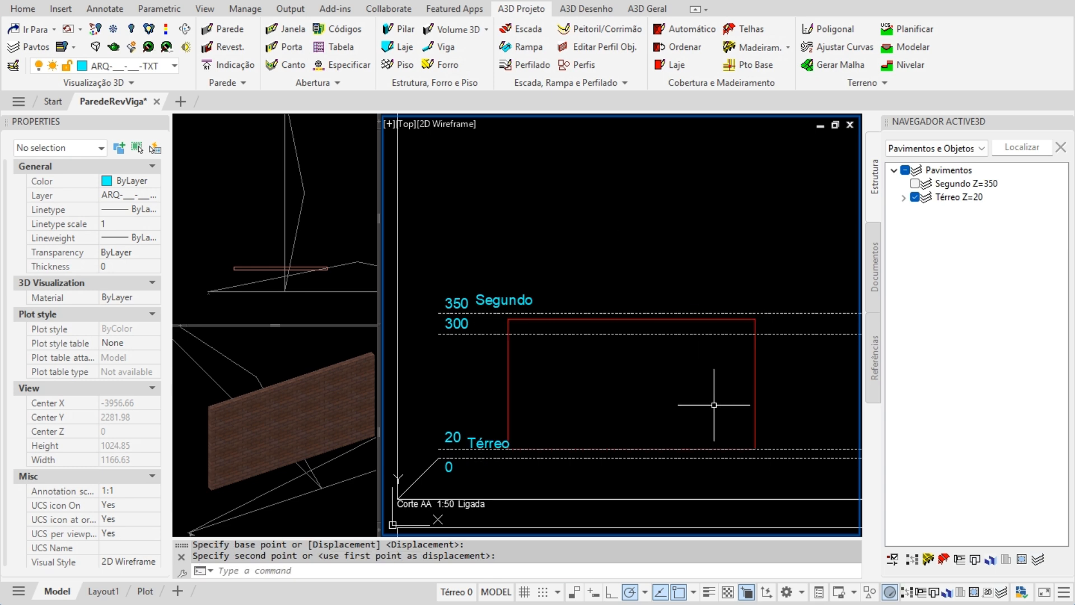
# Select the wall in the section and examine its Cota de base, Cota de base final and their reference options.
pyautogui.click(507, 382)
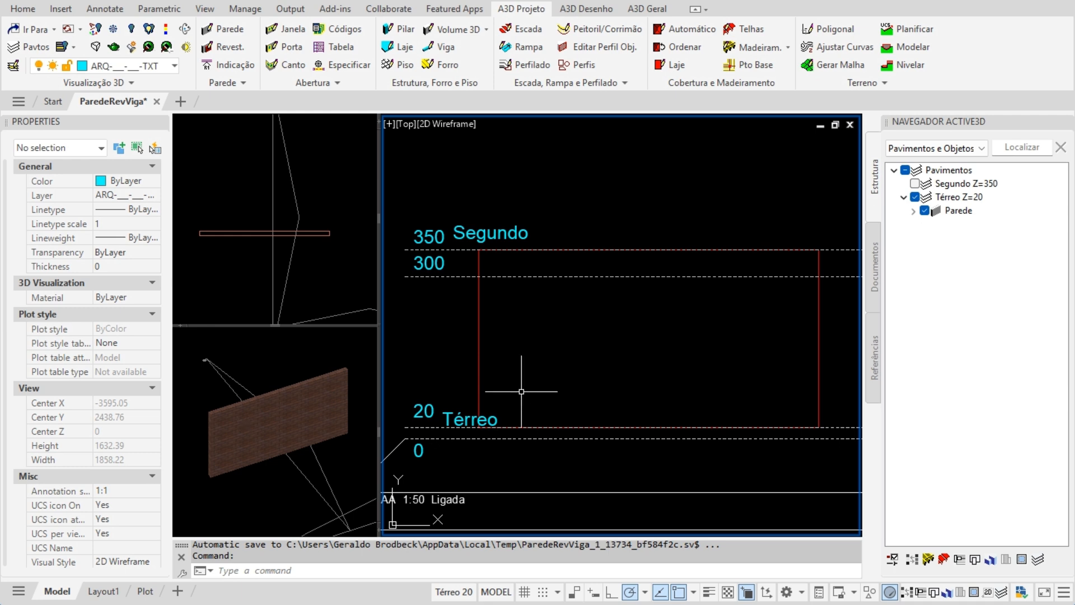
pyautogui.click(480, 362)
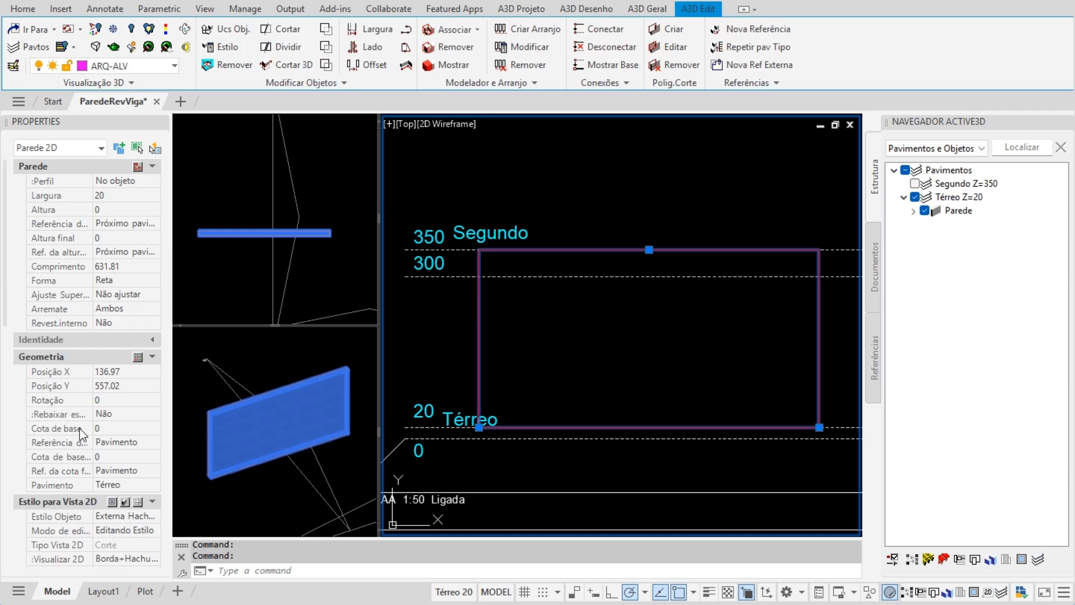
pyautogui.moveTo(92, 424); pyautogui.dragTo(111, 424)
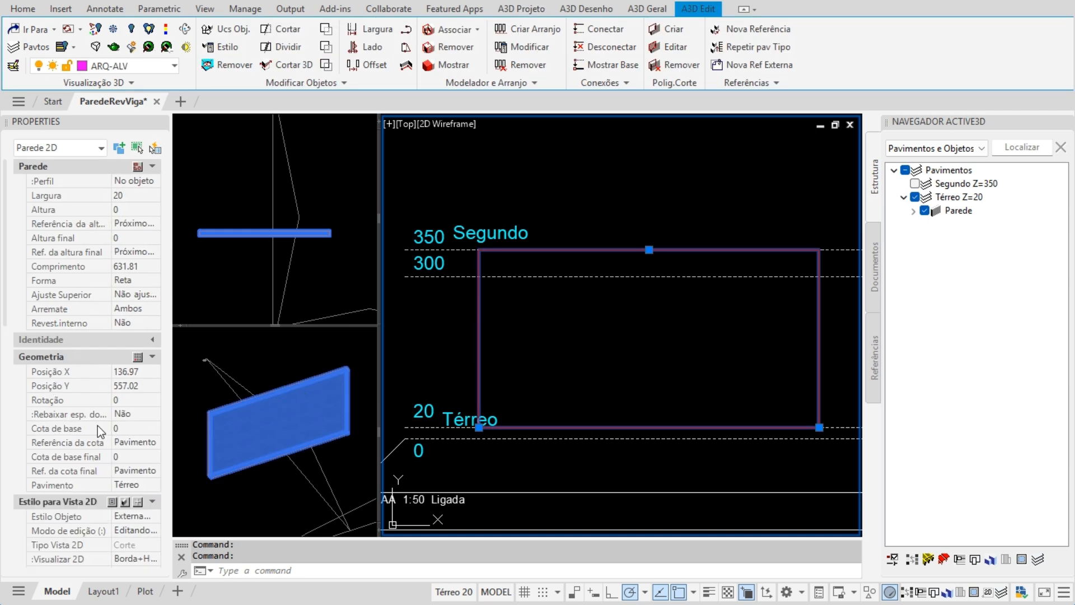
pyautogui.click(86, 457)
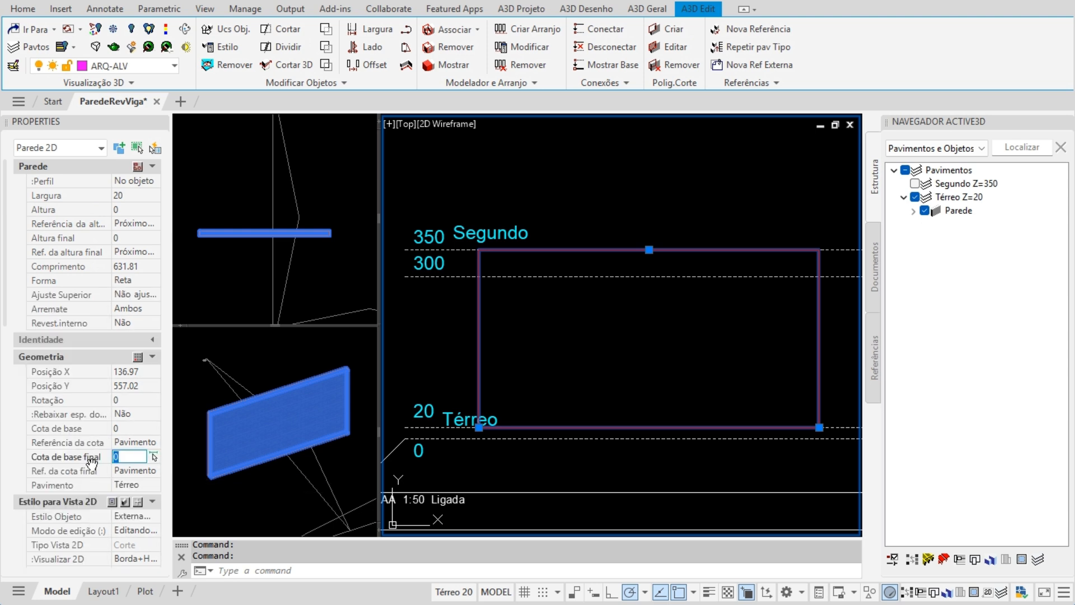
pyautogui.click(116, 400)
pyautogui.moveTo(112, 408); pyautogui.dragTo(92, 429)
pyautogui.click(152, 444)
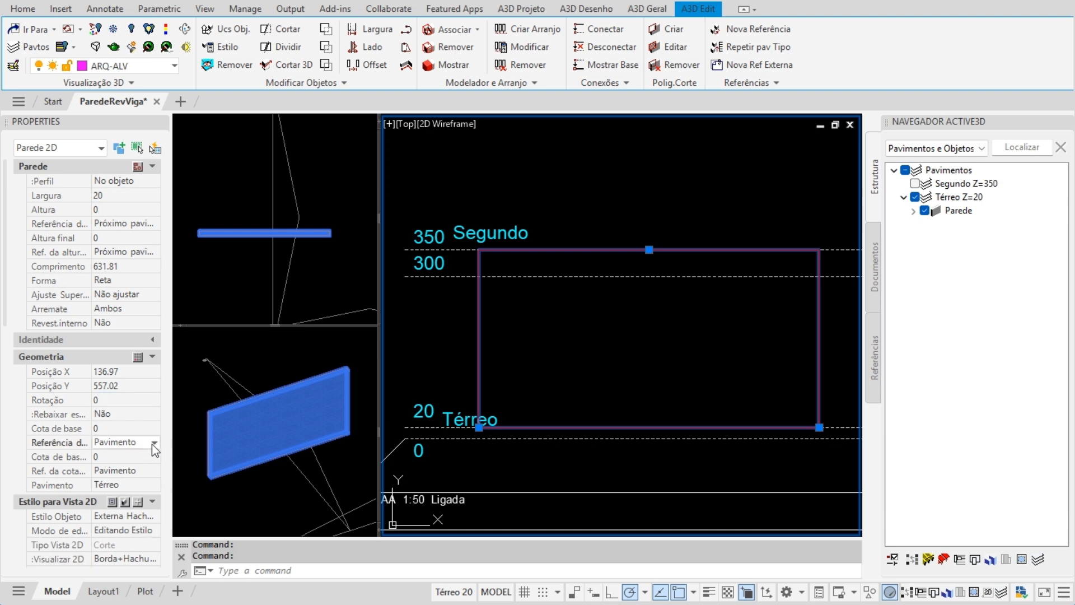
pyautogui.click(153, 445)
pyautogui.click(152, 445)
pyautogui.click(153, 469)
pyautogui.click(155, 471)
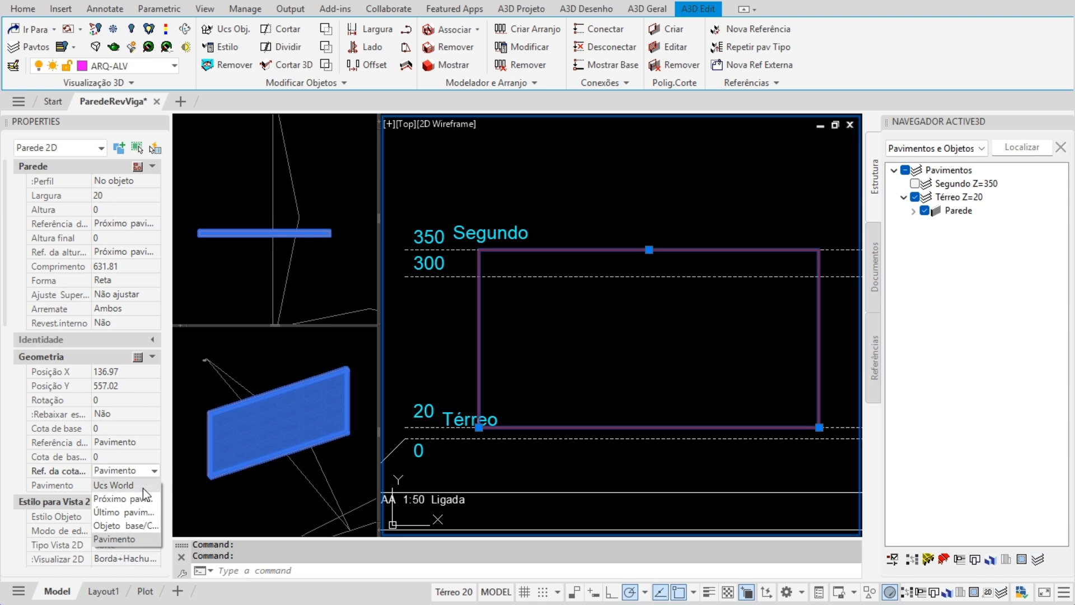
# Set the wall's base elevation reference to Ucs World and its Cota de base to 20.
pyautogui.click(146, 440)
pyautogui.click(149, 442)
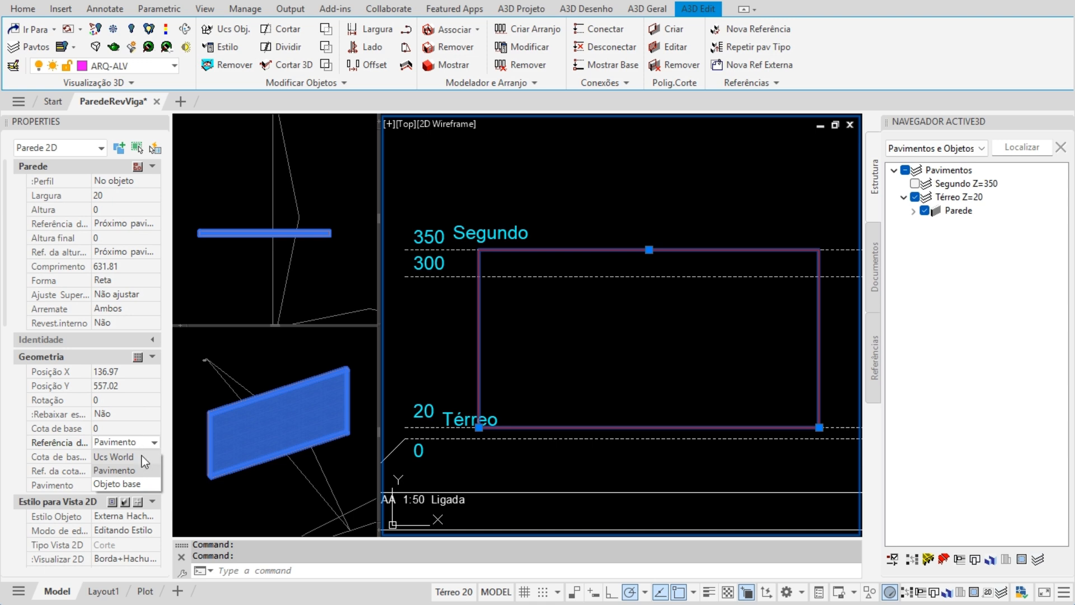
pyautogui.click(118, 456)
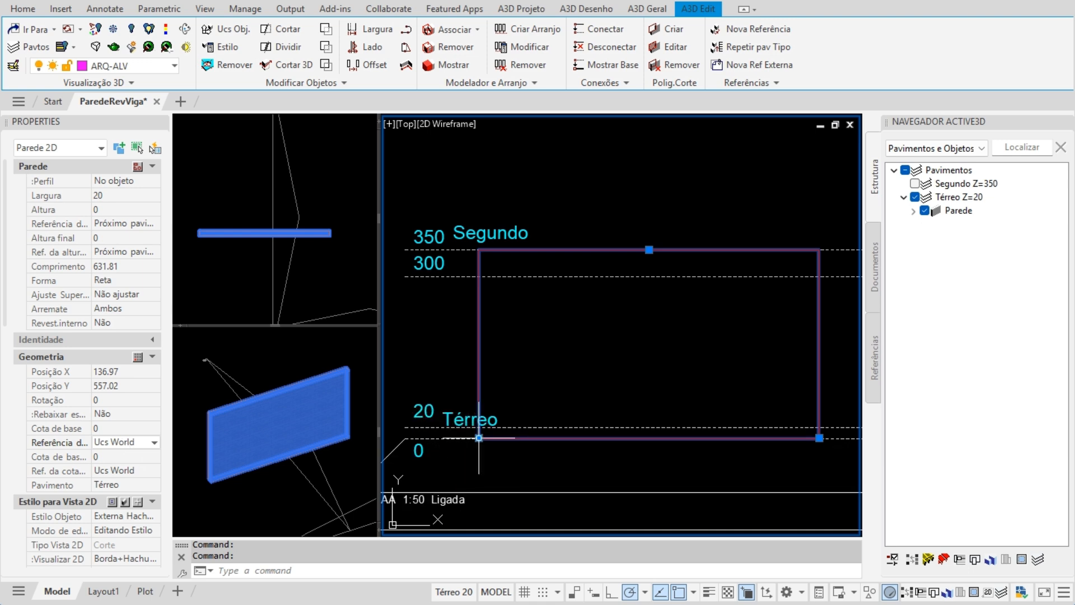
pyautogui.click(129, 428)
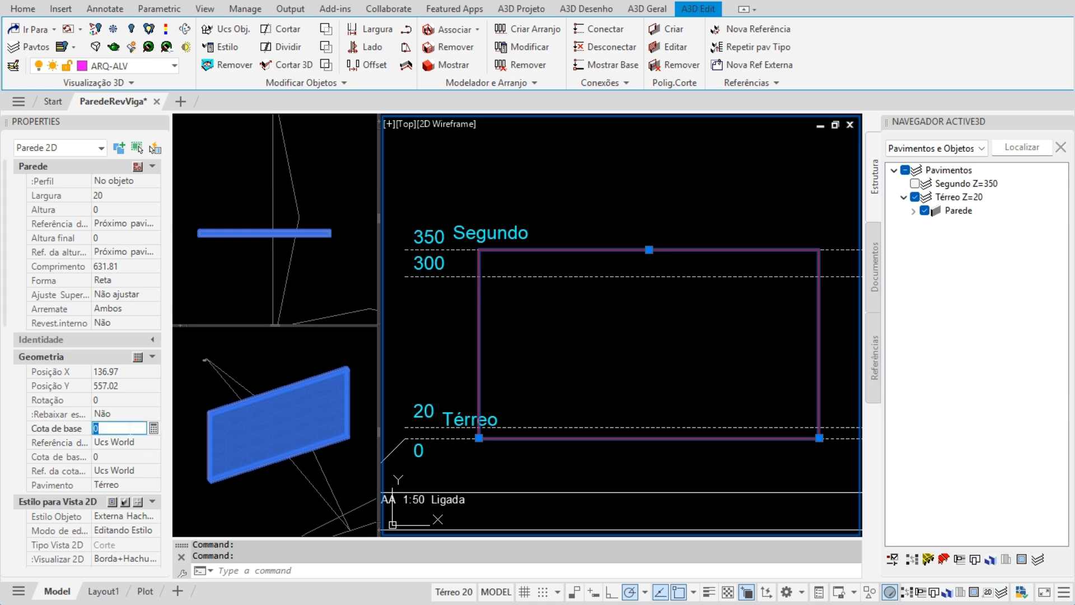
pyautogui.write('20')
pyautogui.press('Return')
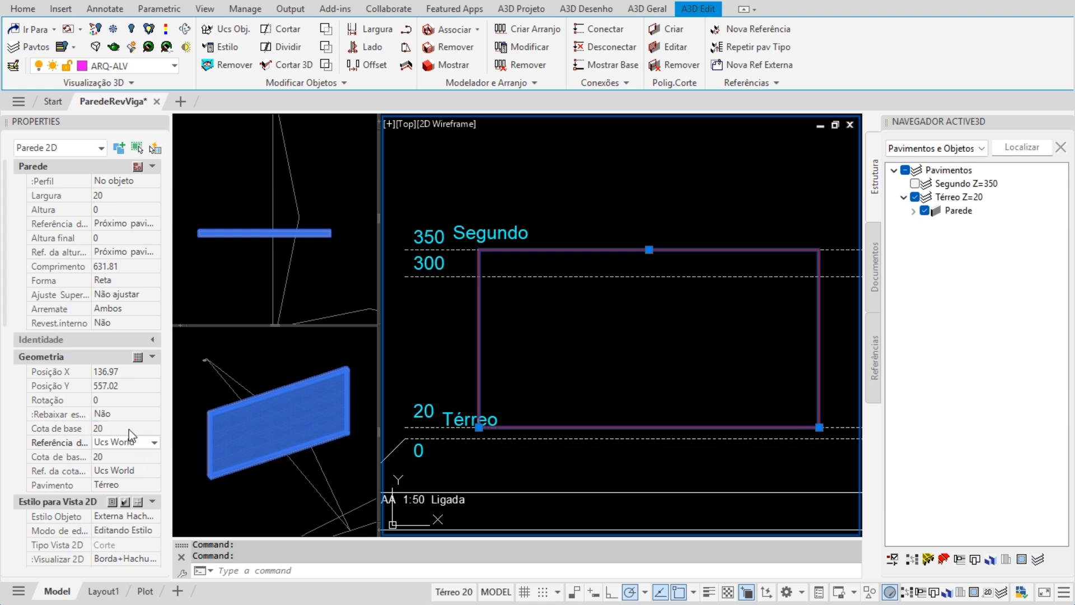
# Set the wall's Cota de base to 0 and its base elevation reference back to Pavimento.
pyautogui.click(129, 429)
pyautogui.write('0')
pyautogui.press('Return')
pyautogui.click(148, 444)
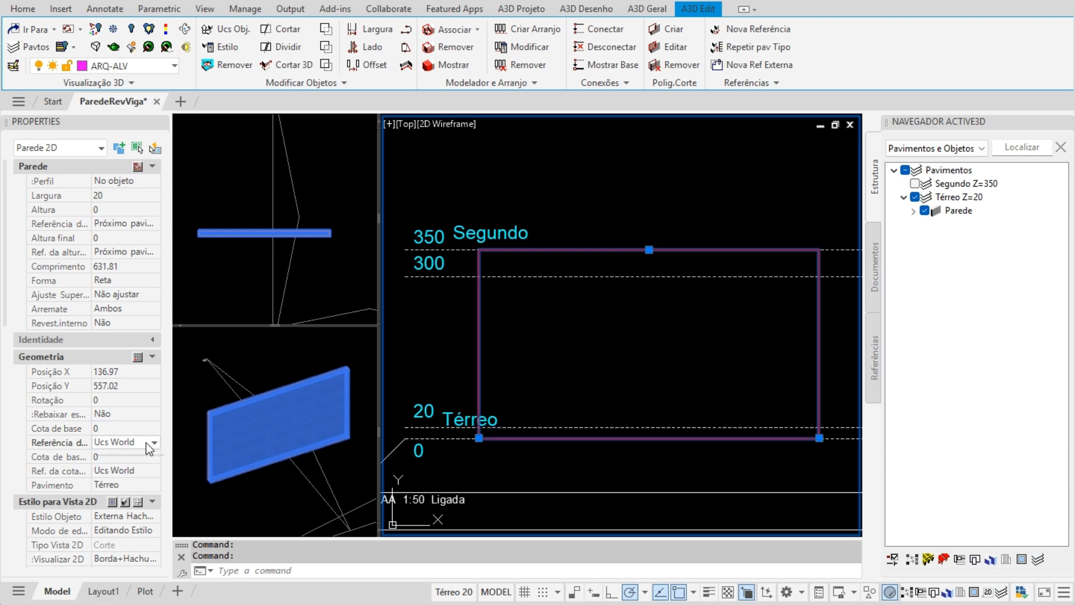
pyautogui.click(136, 466)
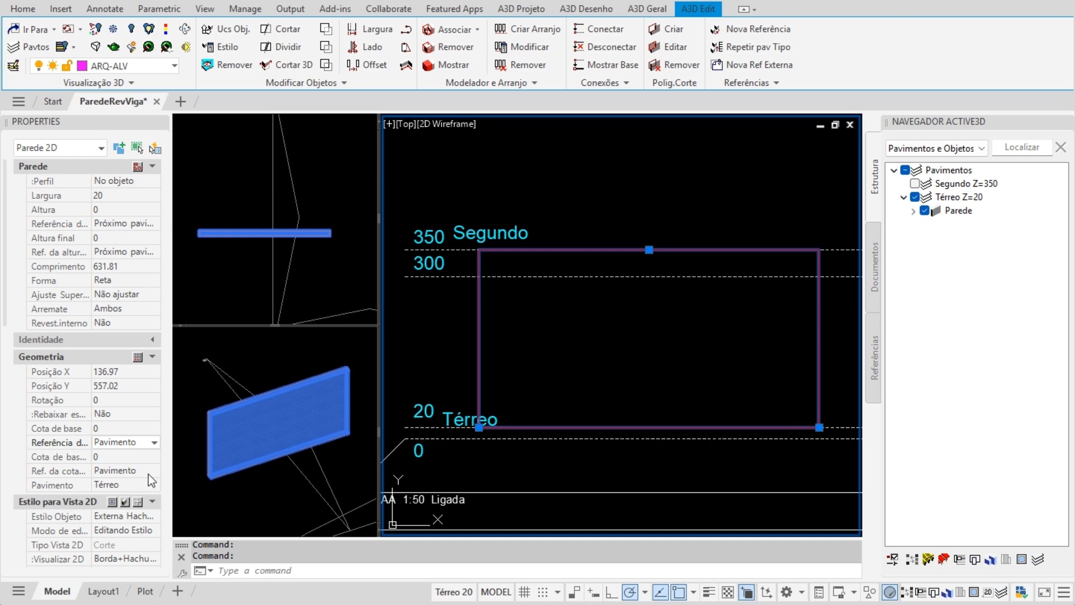
# Review the reference options available for the wall's final base elevation and inspect Cota de base final.
pyautogui.click(151, 471)
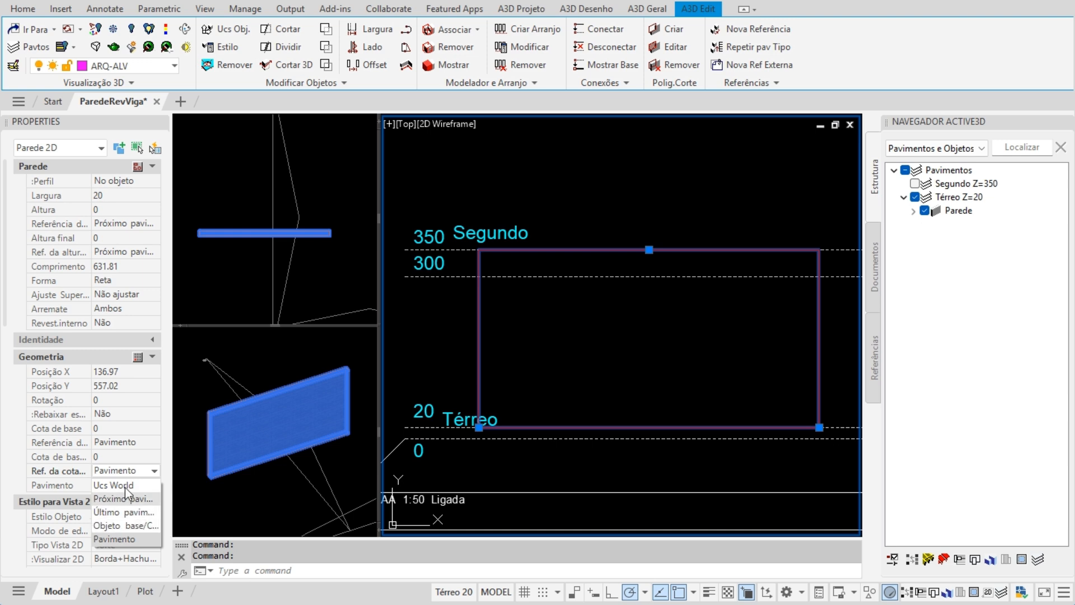
pyautogui.click(127, 457)
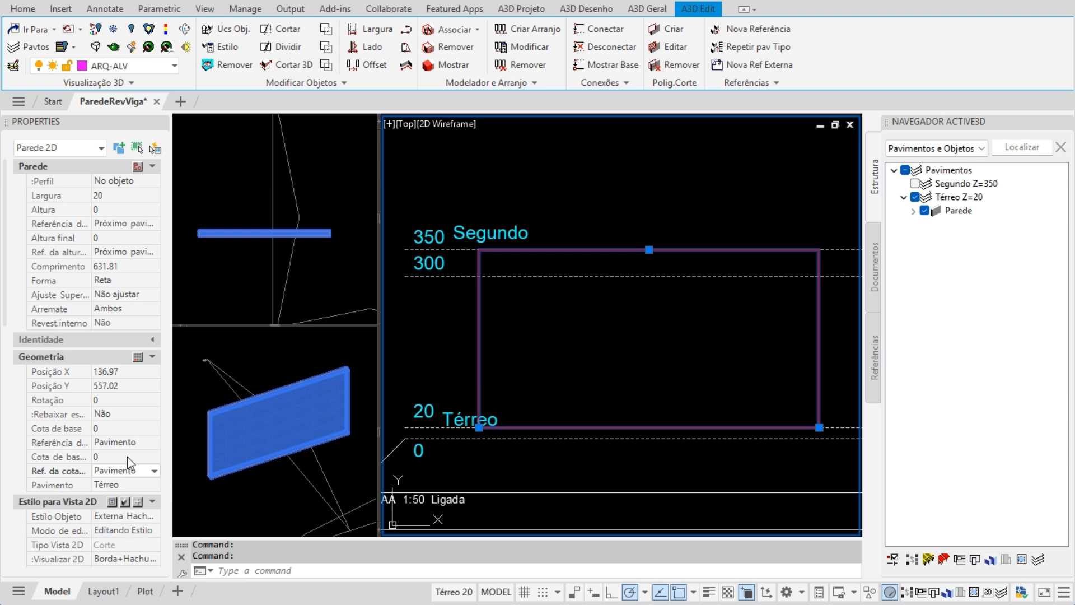
pyautogui.click(126, 456)
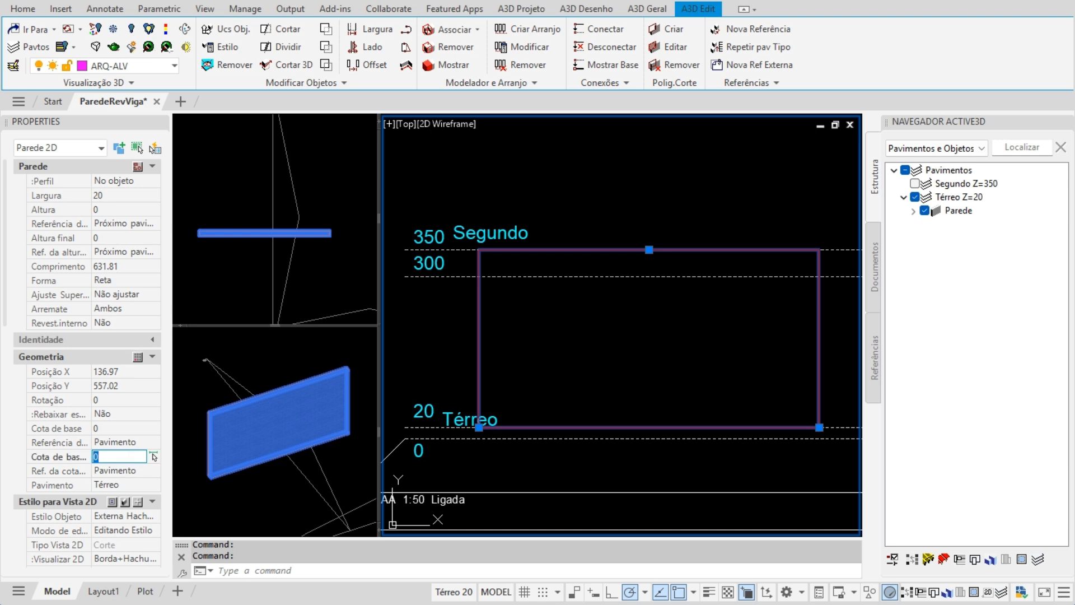
# Raise the wall's Cota de base to 20 relative to its floor and return it to 0.
pyautogui.click(129, 428)
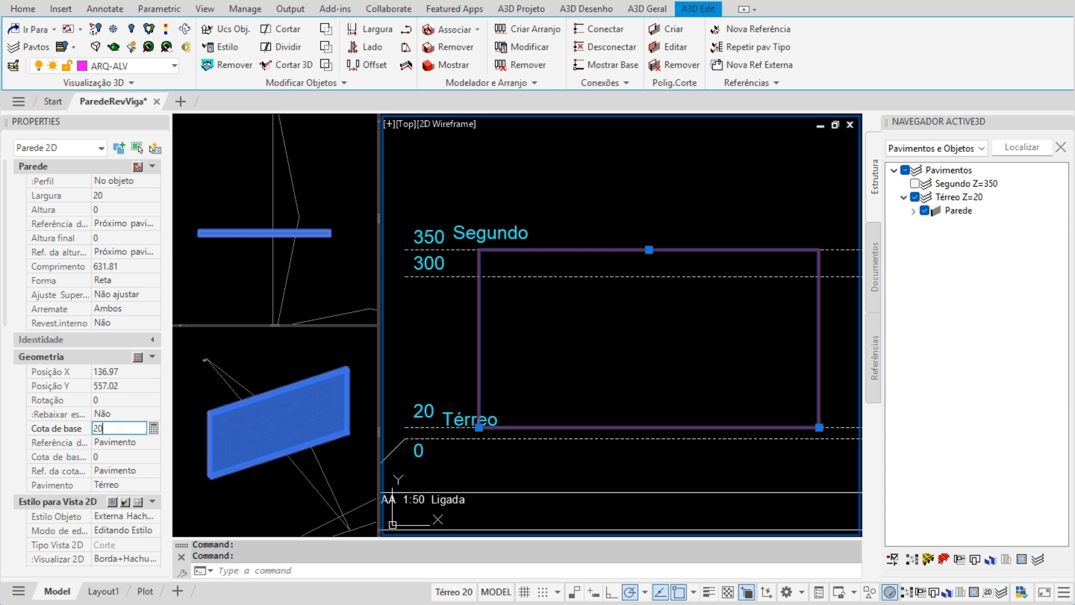
pyautogui.press('Tab')
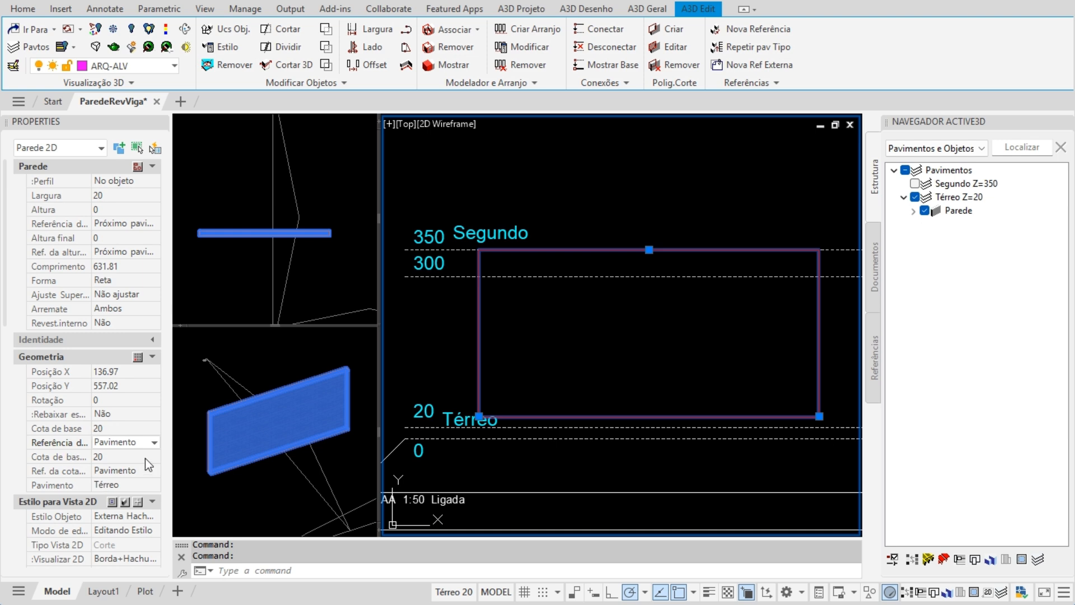
pyautogui.click(132, 428)
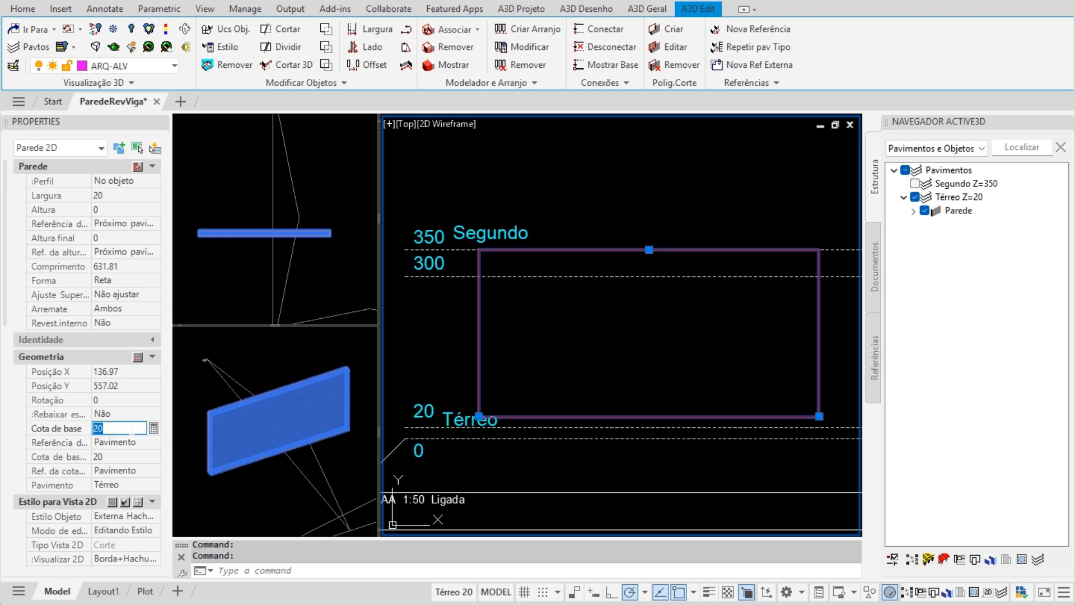
pyautogui.press('Tab')
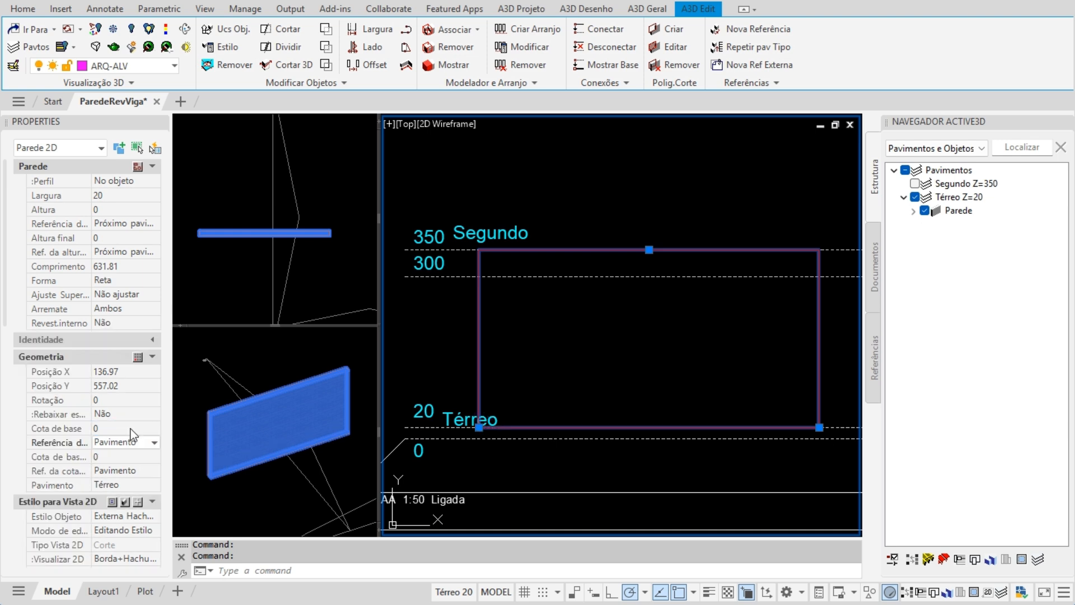
# Slope the wall's base by setting Cota de base final to 10 and Cota de base to 20.
pyautogui.click(126, 457)
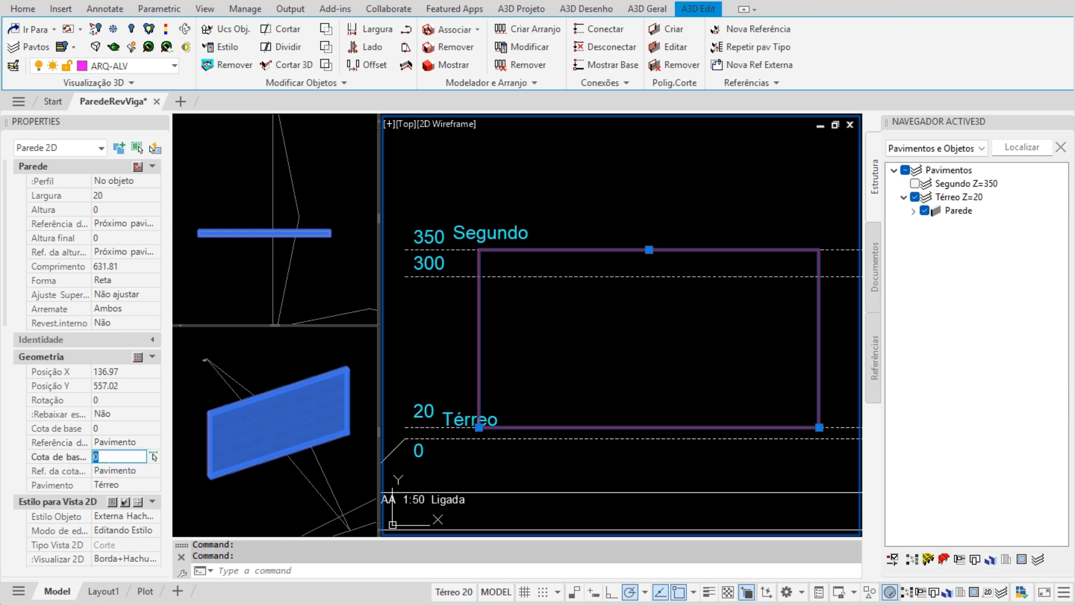
pyautogui.press('Tab')
pyautogui.click(127, 430)
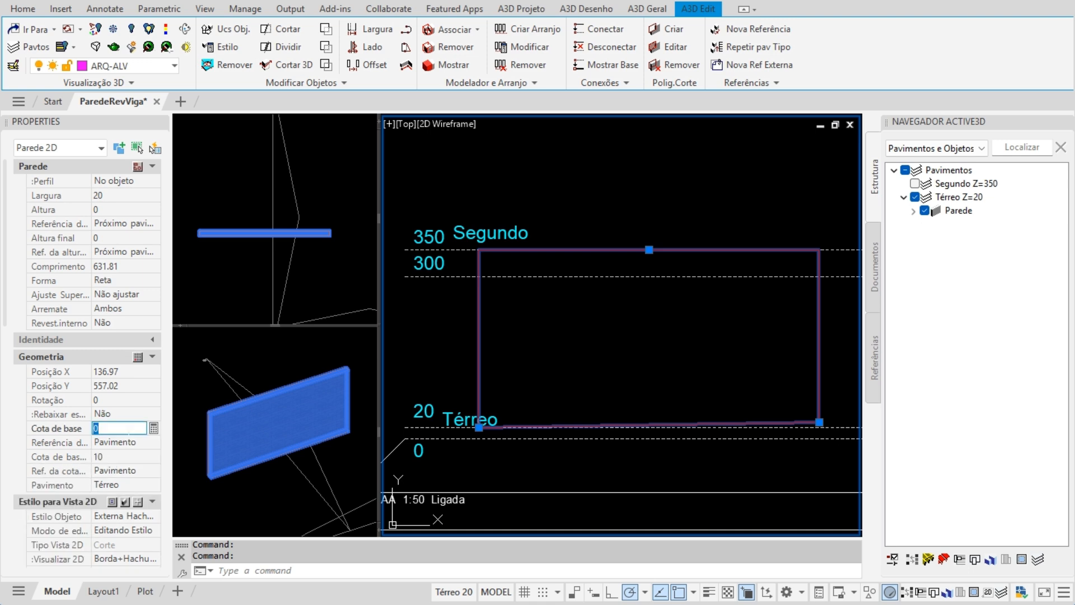
pyautogui.press('Tab')
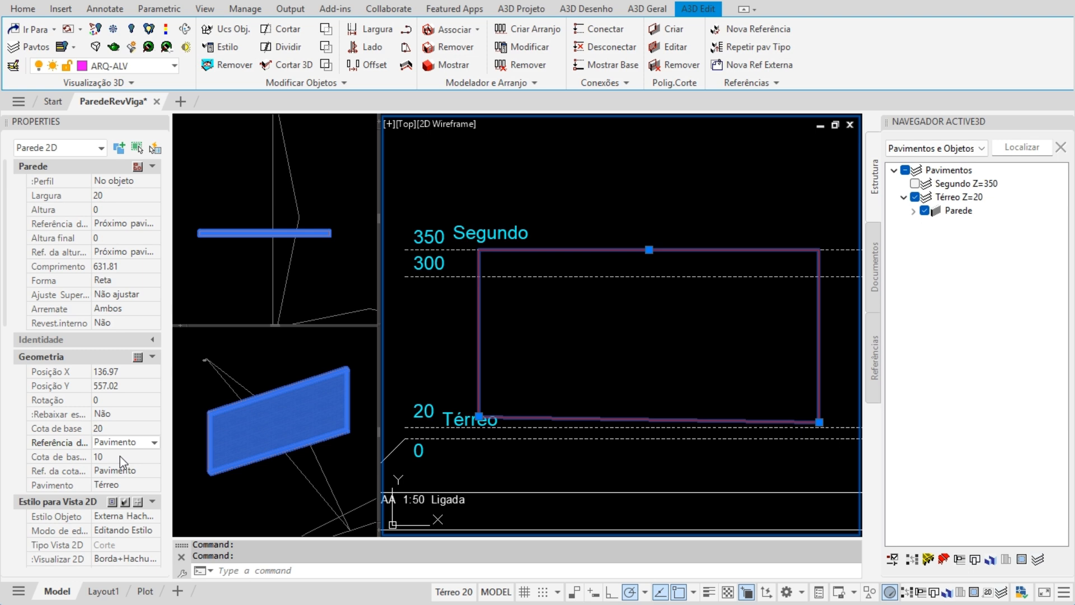
# Level the wall's base by setting both Cota de base and Cota de base final to 0.
pyautogui.click(120, 429)
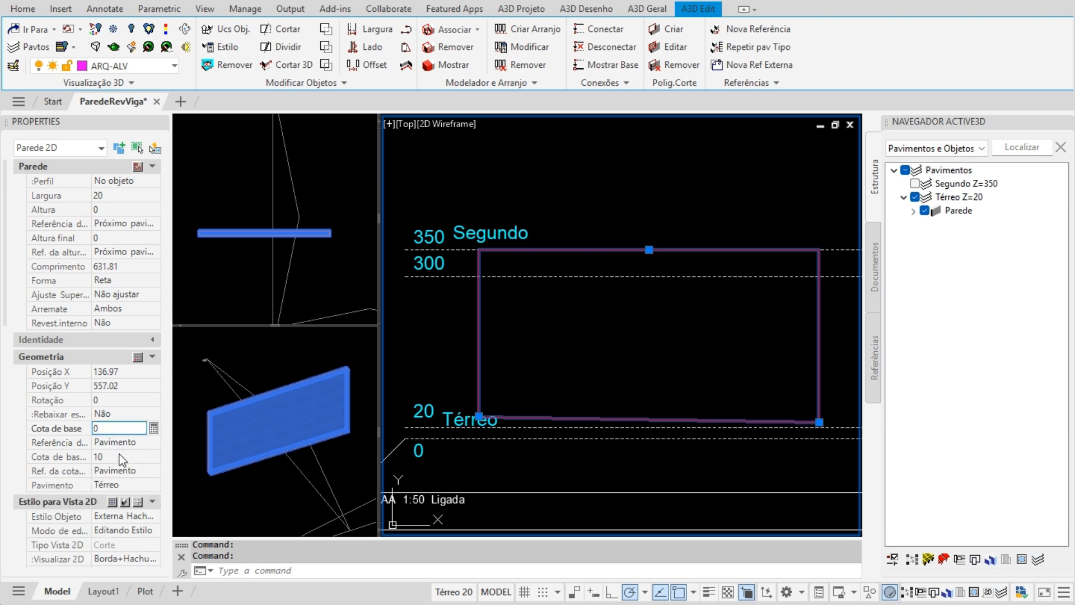
pyautogui.write('0')
pyautogui.click(119, 456)
pyautogui.click(131, 427)
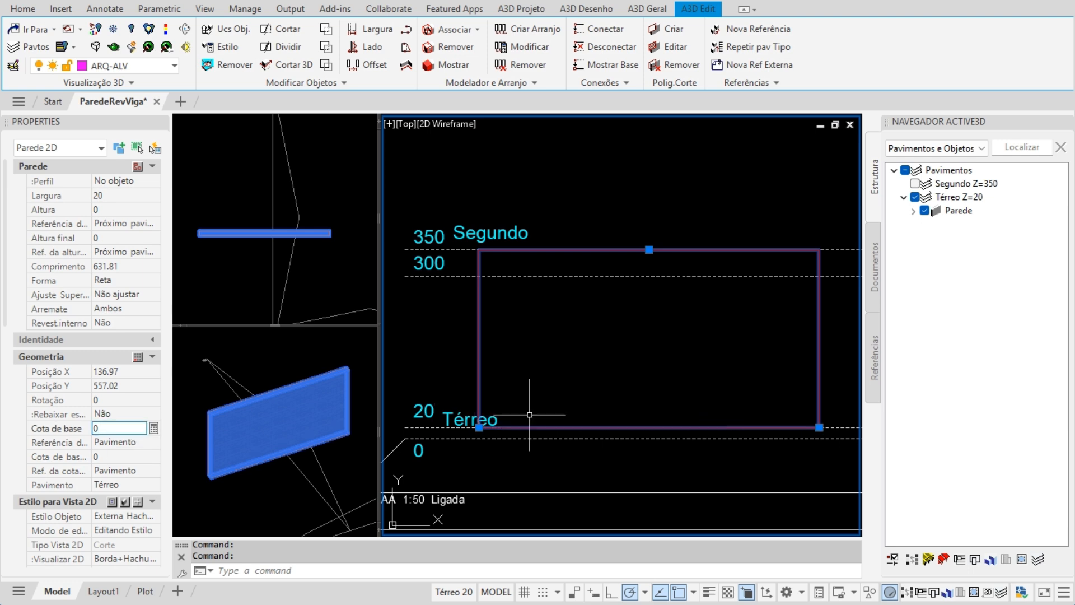
# Stretch the wall's base in the section up to about 88.5, and its final base corner down to about -67.8.
pyautogui.click(479, 427)
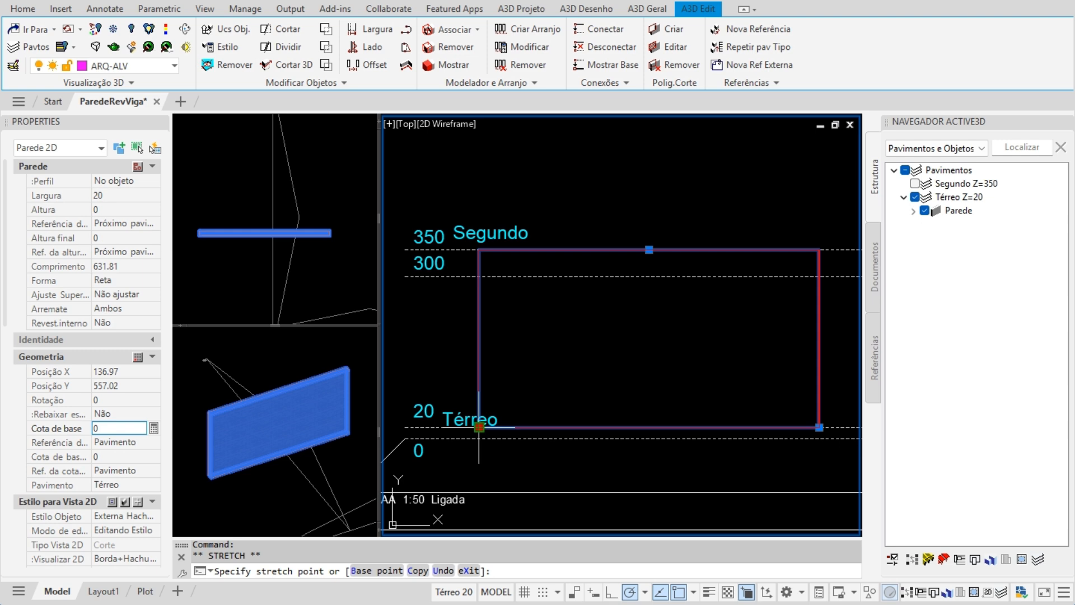
pyautogui.click(479, 380)
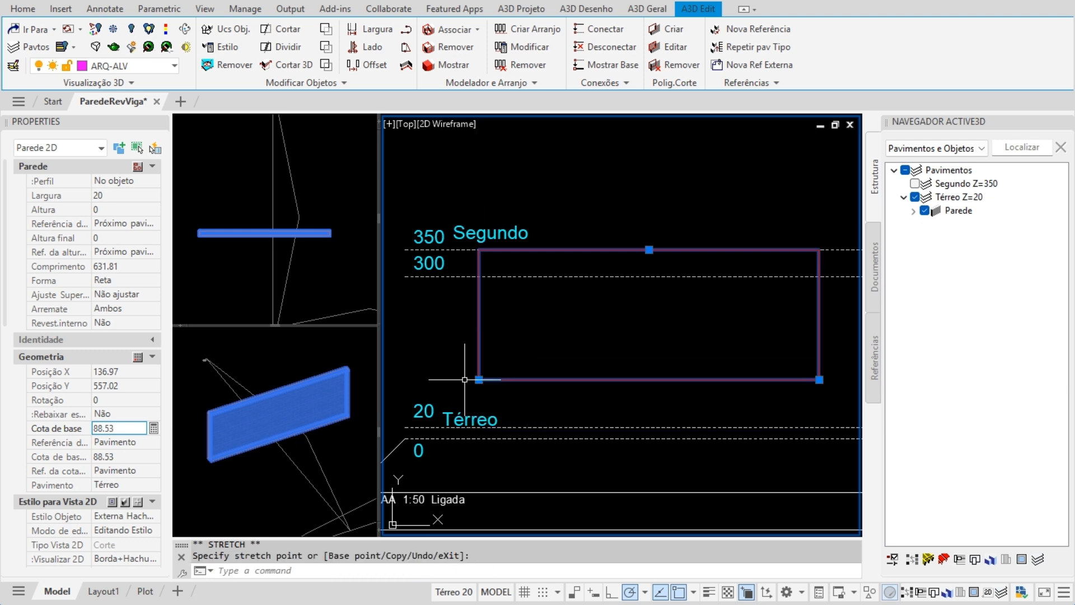
pyautogui.click(819, 379)
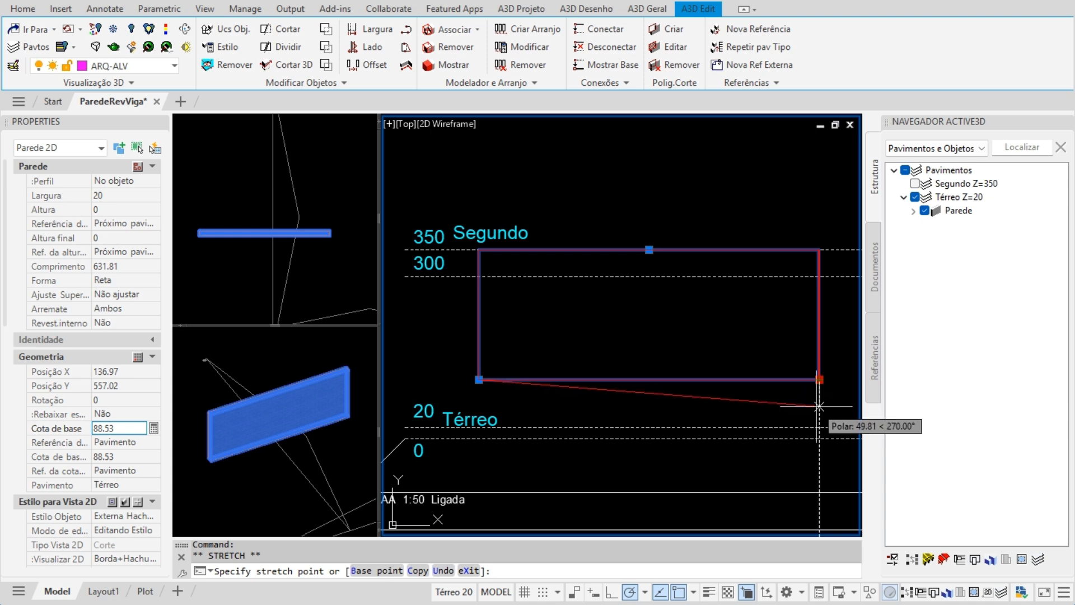
pyautogui.click(819, 464)
# Stretch the wall's starting base corner down below the 0 line and back up to about 106.5.
pyautogui.click(479, 380)
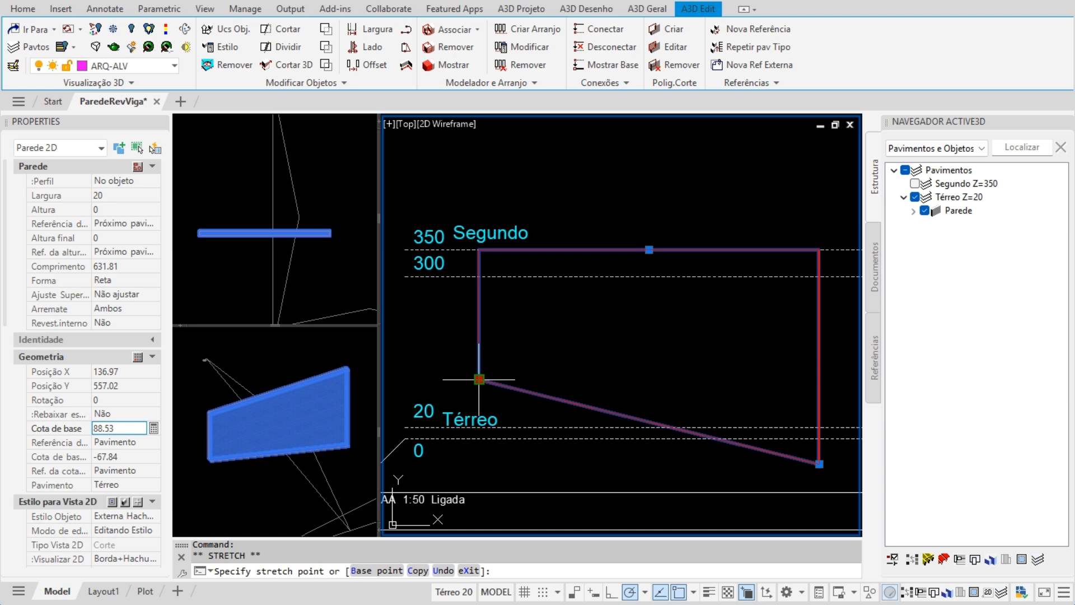
pyautogui.click(479, 462)
pyautogui.click(479, 462)
pyautogui.click(479, 369)
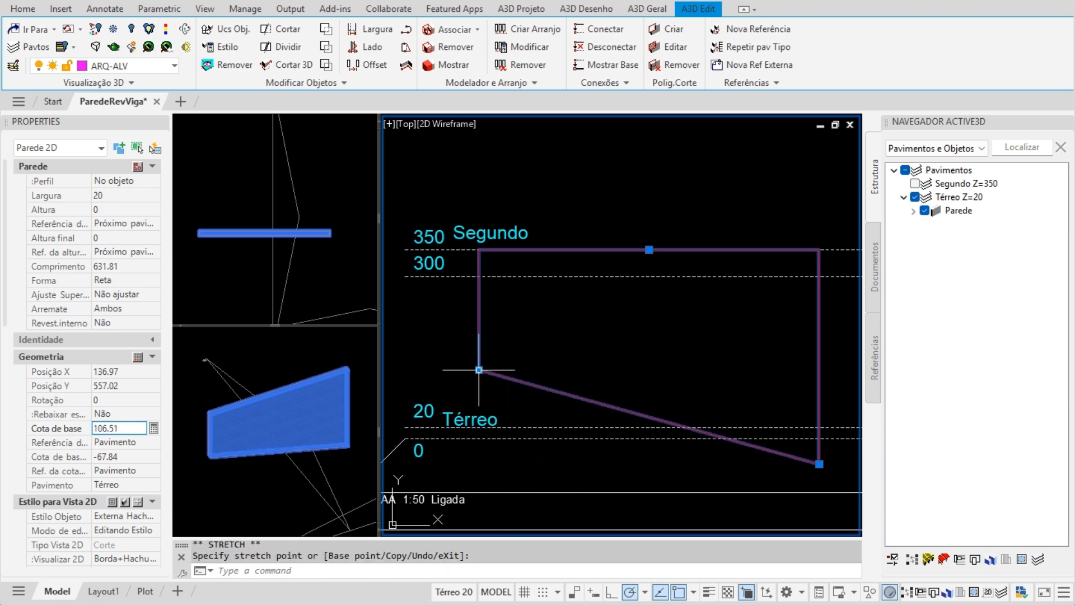
# Stretch both base corners of the wall back onto the Térreo line at level 20.
pyautogui.click(478, 370)
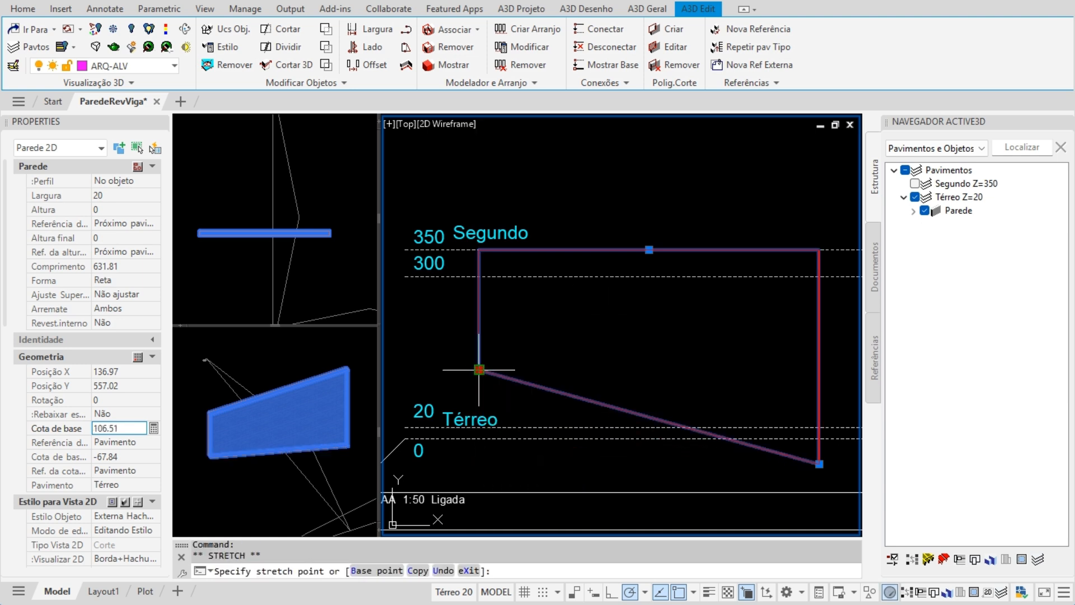
pyautogui.click(479, 427)
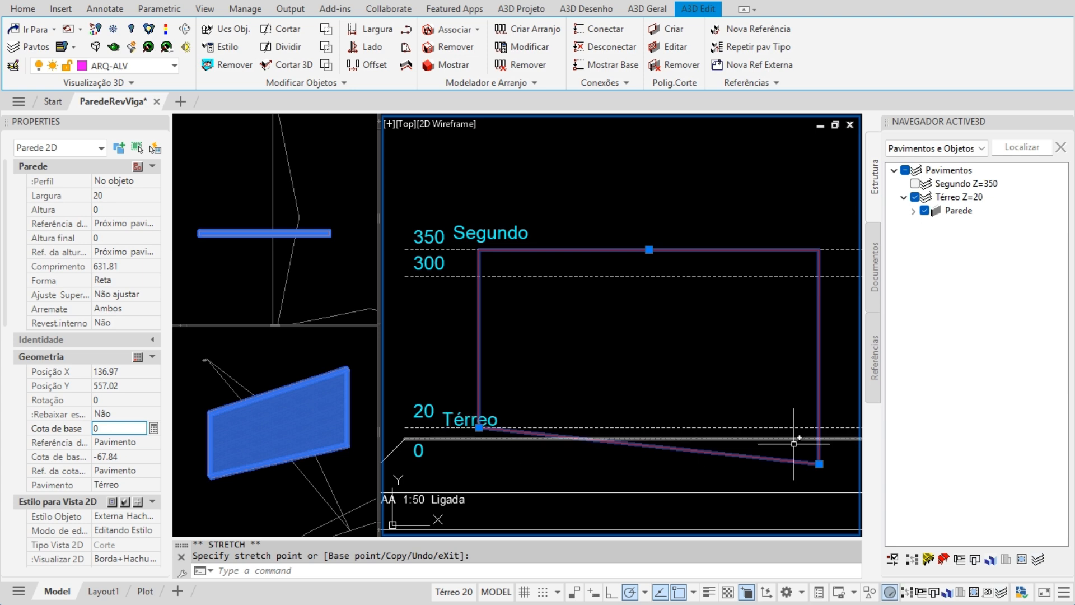
pyautogui.click(819, 464)
pyautogui.click(820, 427)
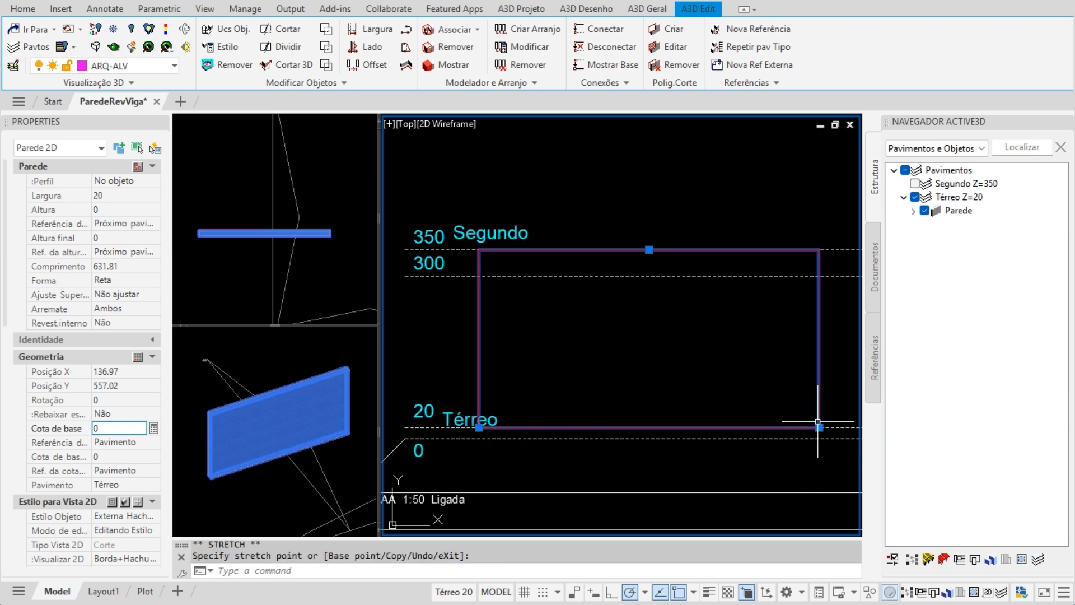
# Set the wall's Cota de base final to 20.
pyautogui.click(478, 427)
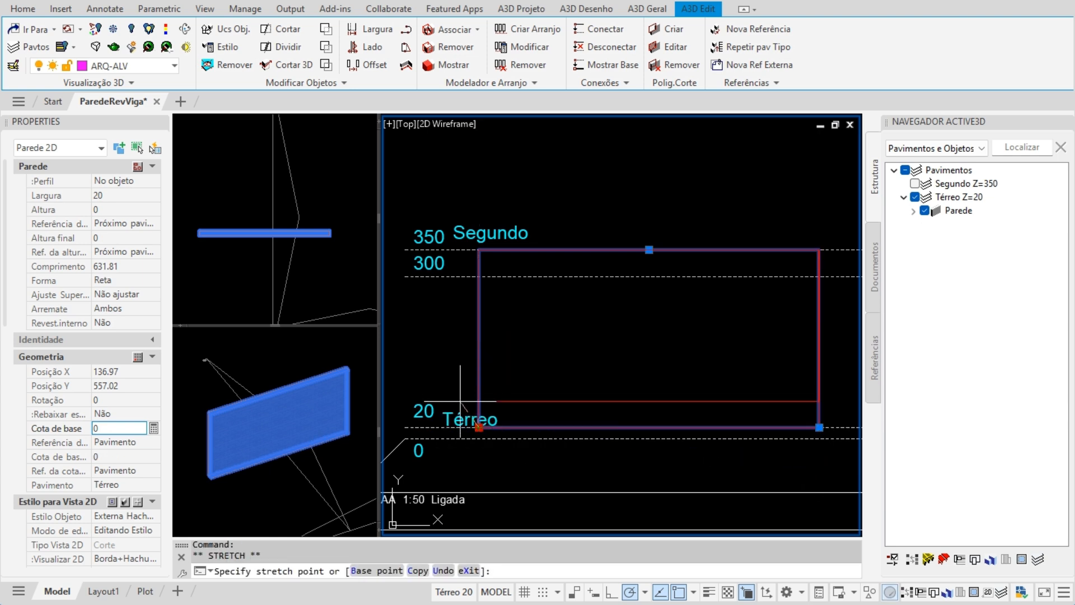
pyautogui.press('Escape')
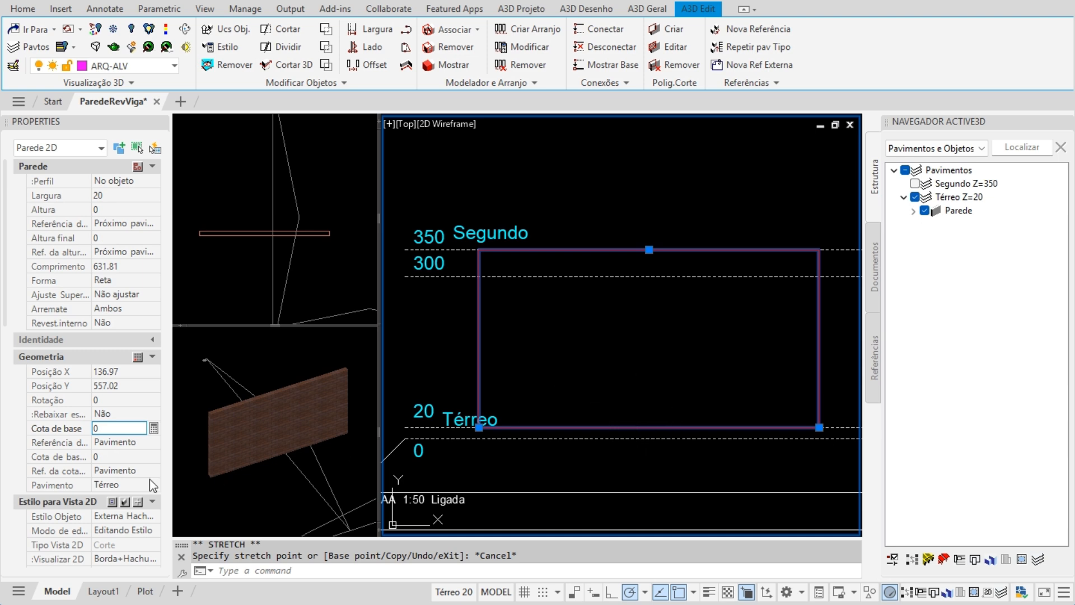
pyautogui.click(113, 457)
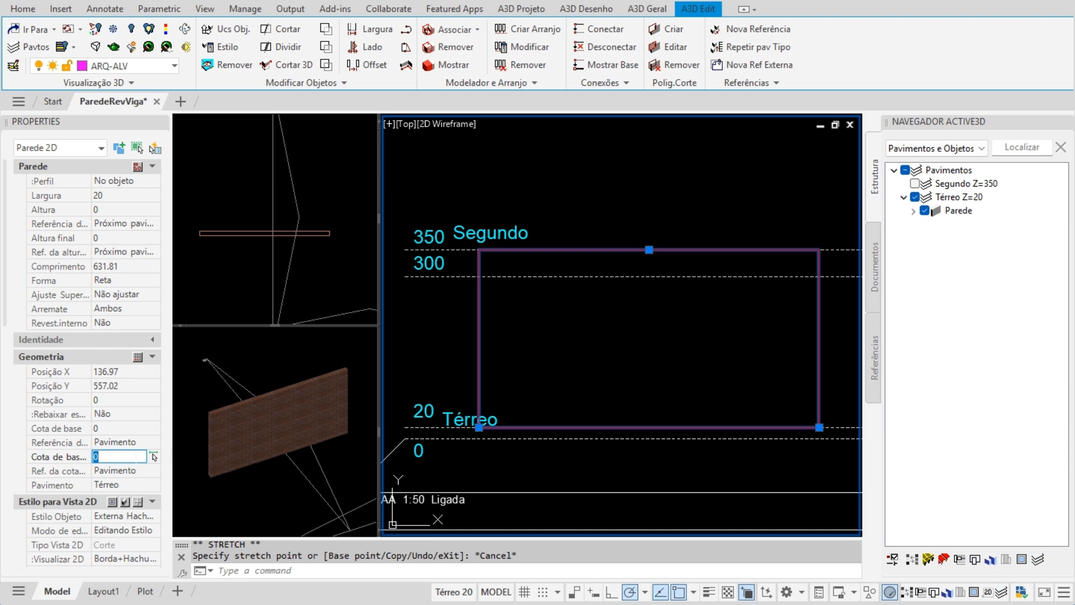
pyautogui.press('Return')
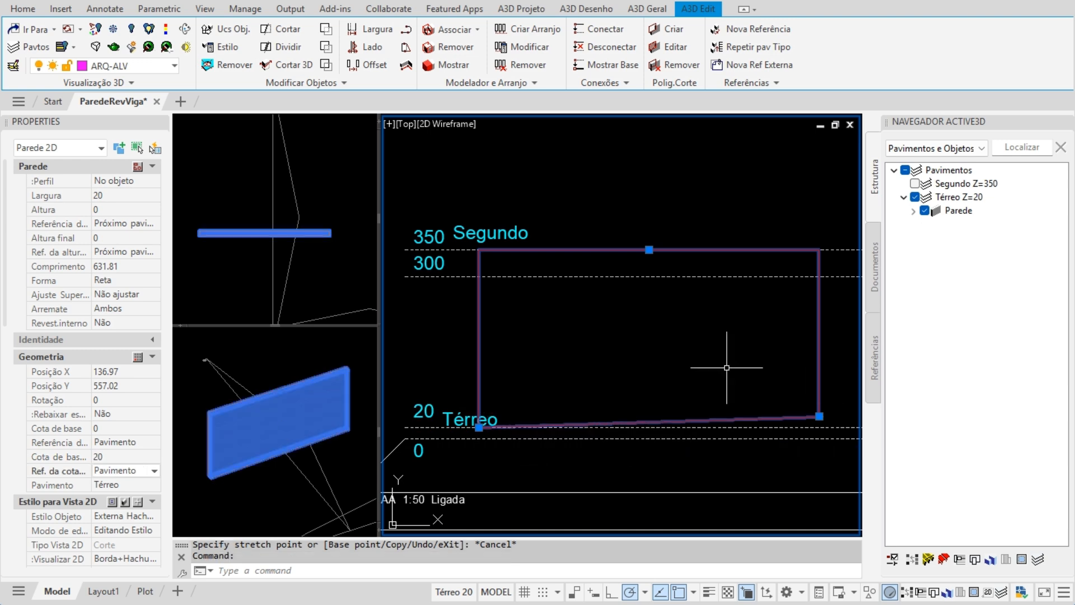
# Set the wall's Altura to 20 and its Altura final to 0.
pyautogui.click(70, 239)
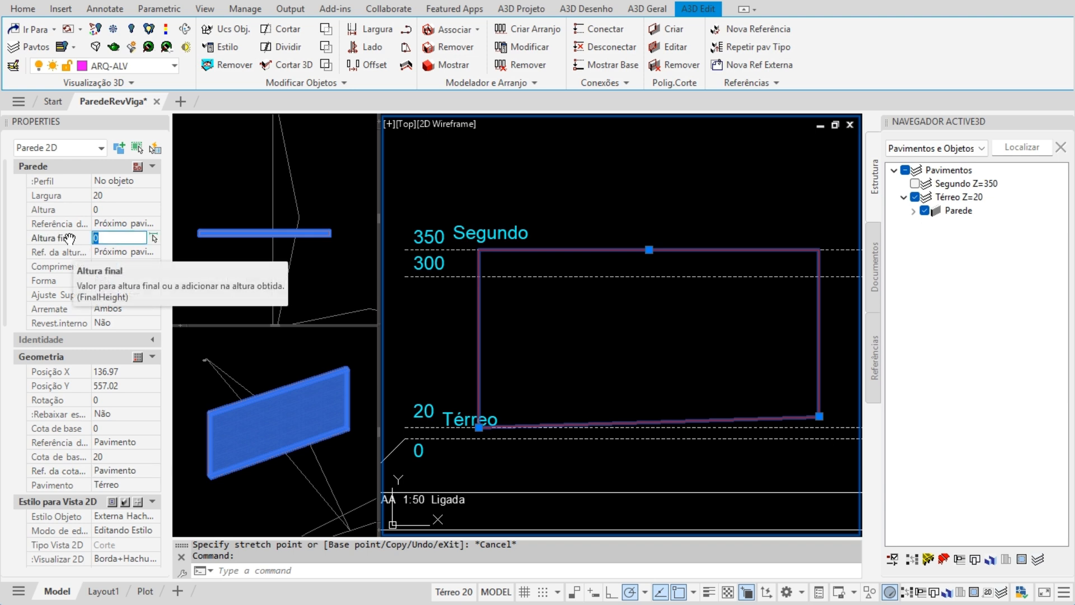
pyautogui.click(125, 208)
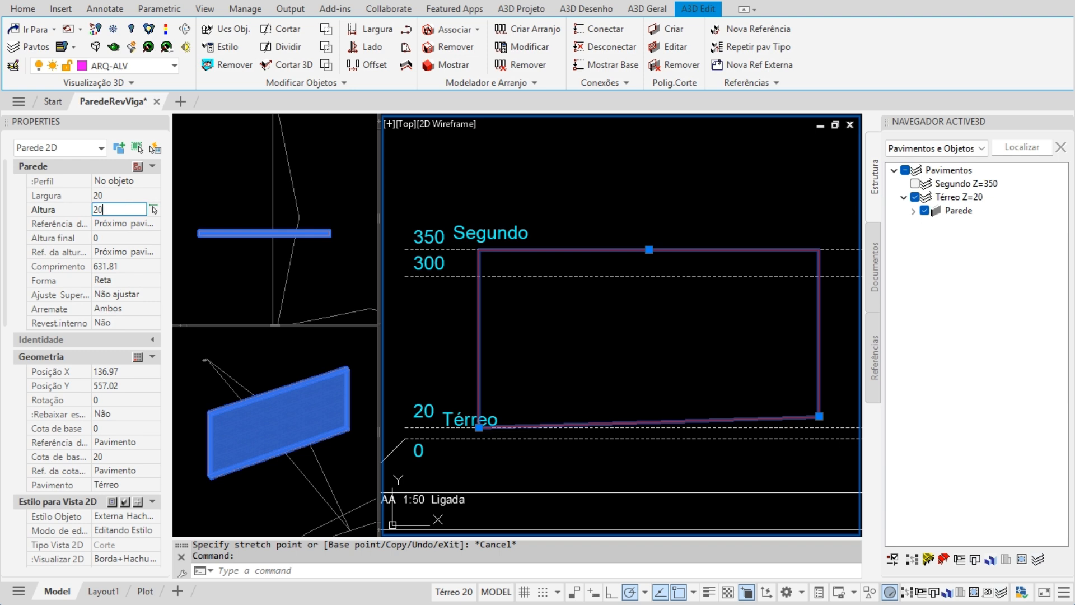
pyautogui.write('20')
pyautogui.press('Tab')
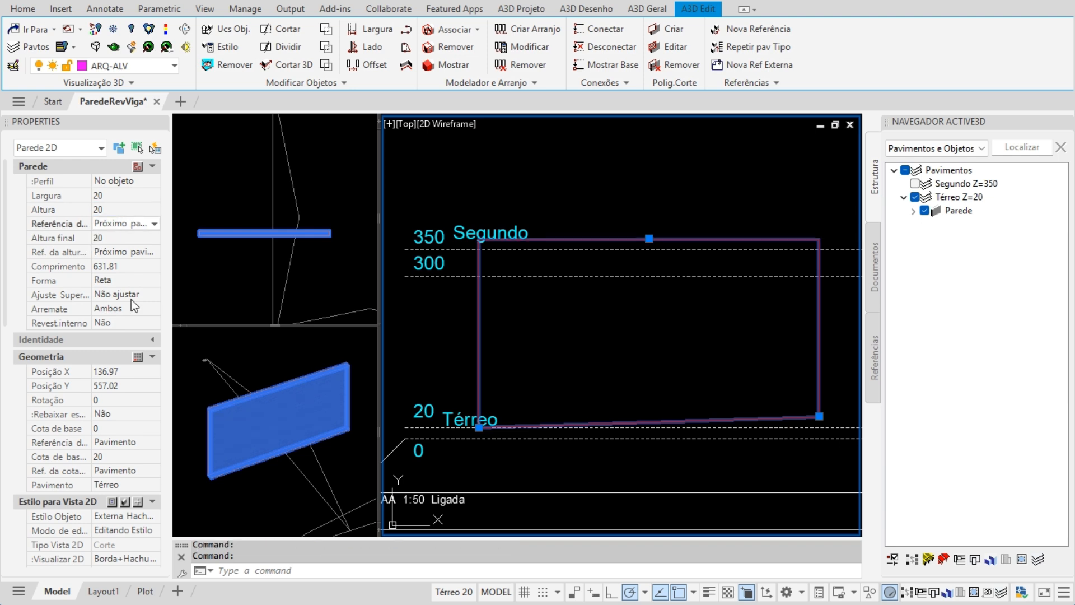
pyautogui.click(120, 240)
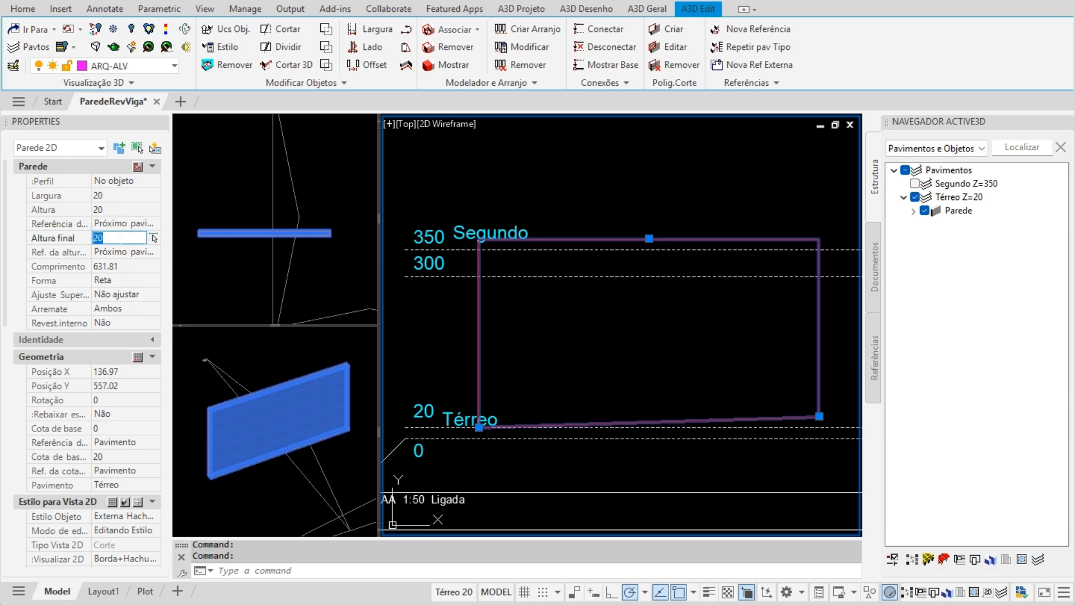
pyautogui.press('Tab')
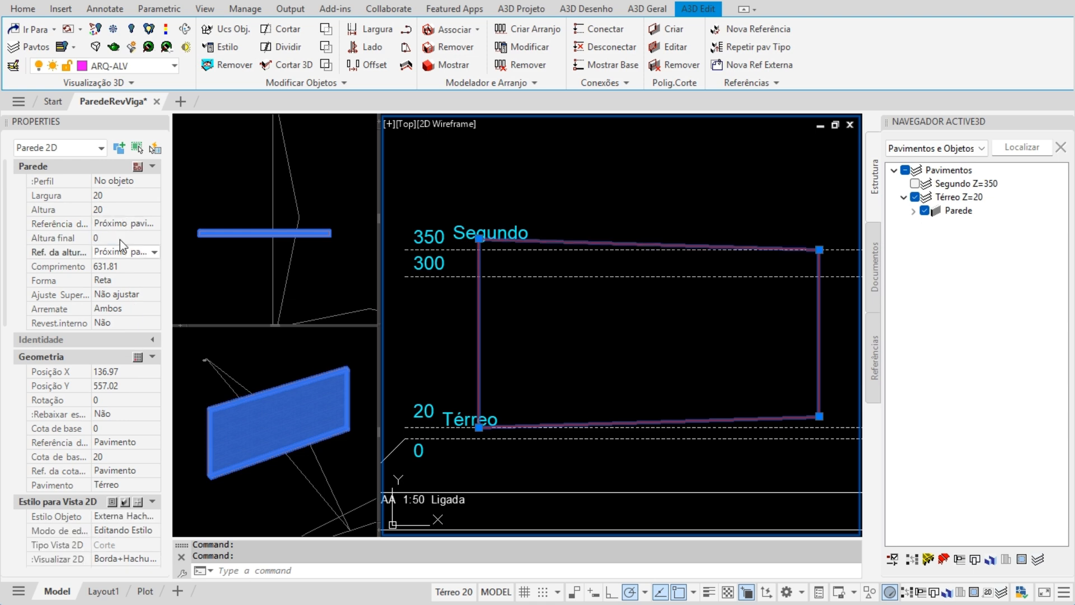
# Stretch the wall's starting top corner in the section up to an Altura of about 116.9, and its final top corner up and back to the Segundo line.
pyautogui.click(819, 250)
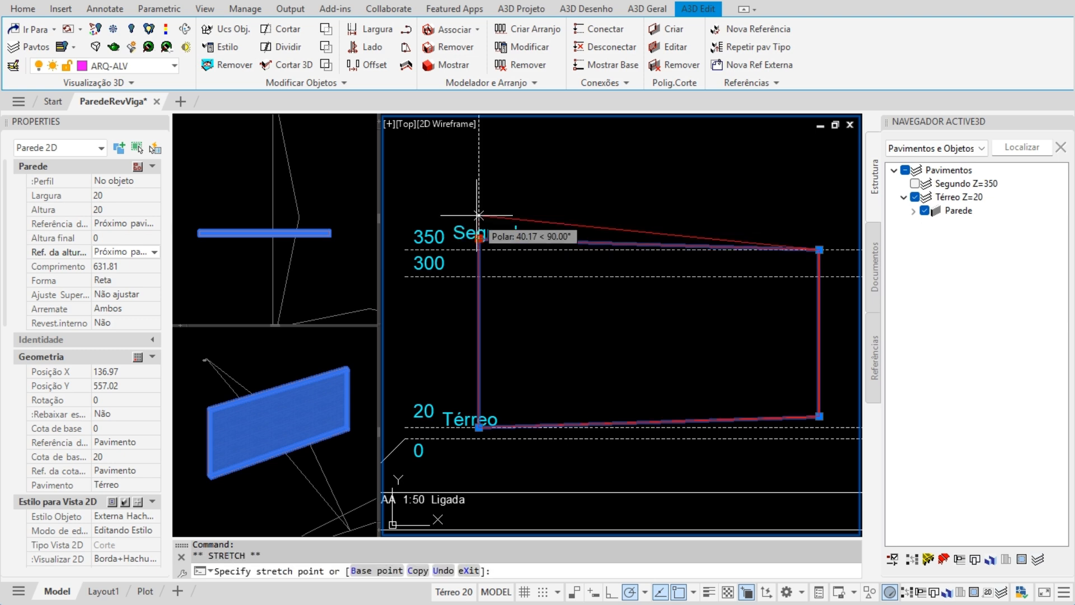
pyautogui.click(478, 186)
pyautogui.click(819, 249)
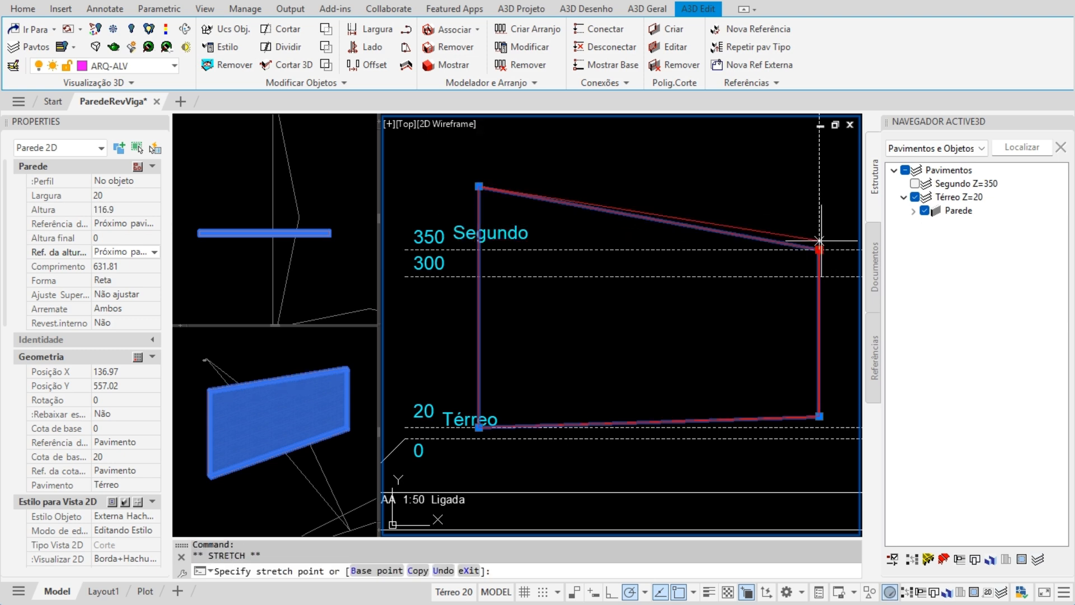
pyautogui.click(819, 191)
pyautogui.click(820, 192)
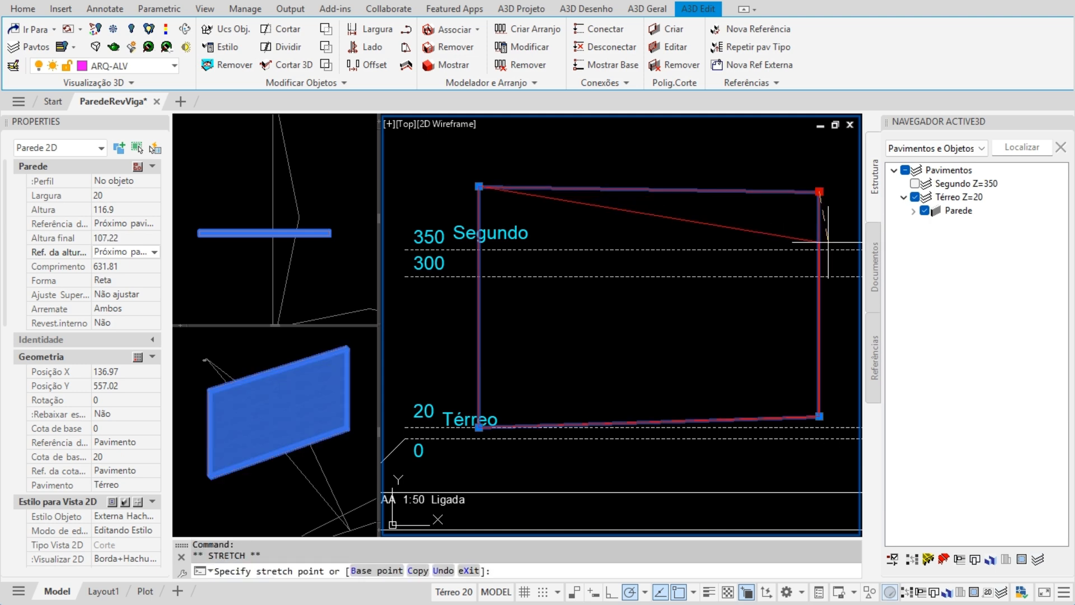
pyautogui.click(820, 249)
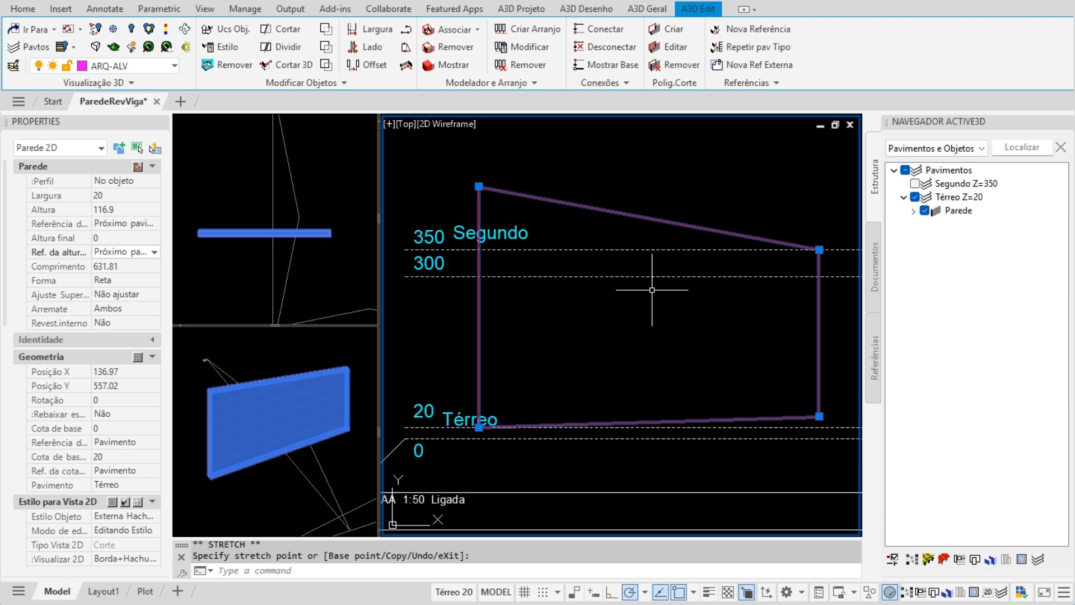
# Stretch the wall's final top corner up to an Altura final of about 74 and back to the Segundo line, and deselect the wall.
pyautogui.click(154, 254)
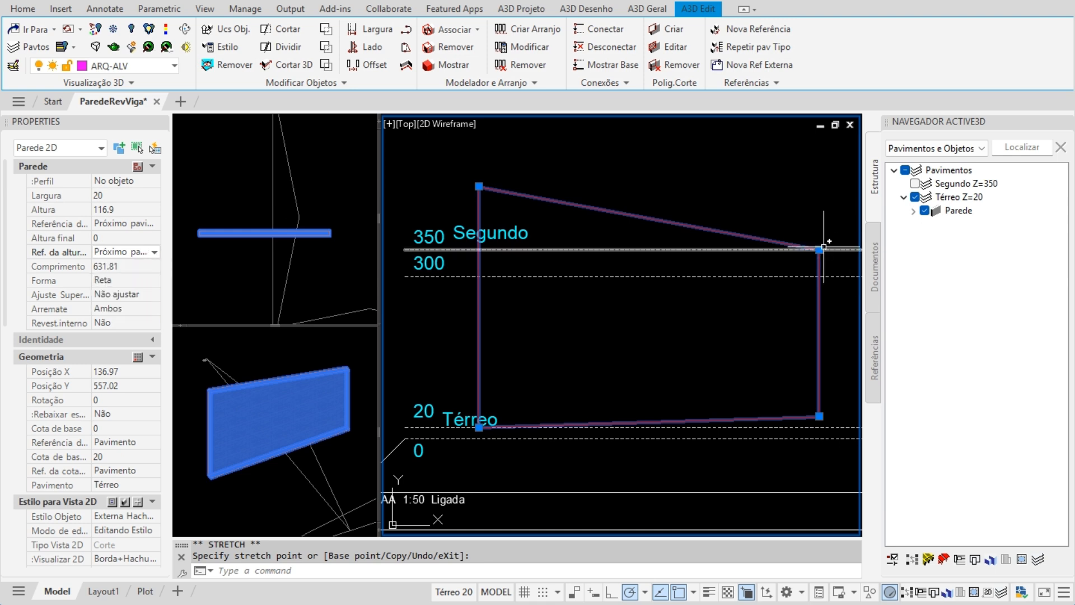
pyautogui.click(134, 209)
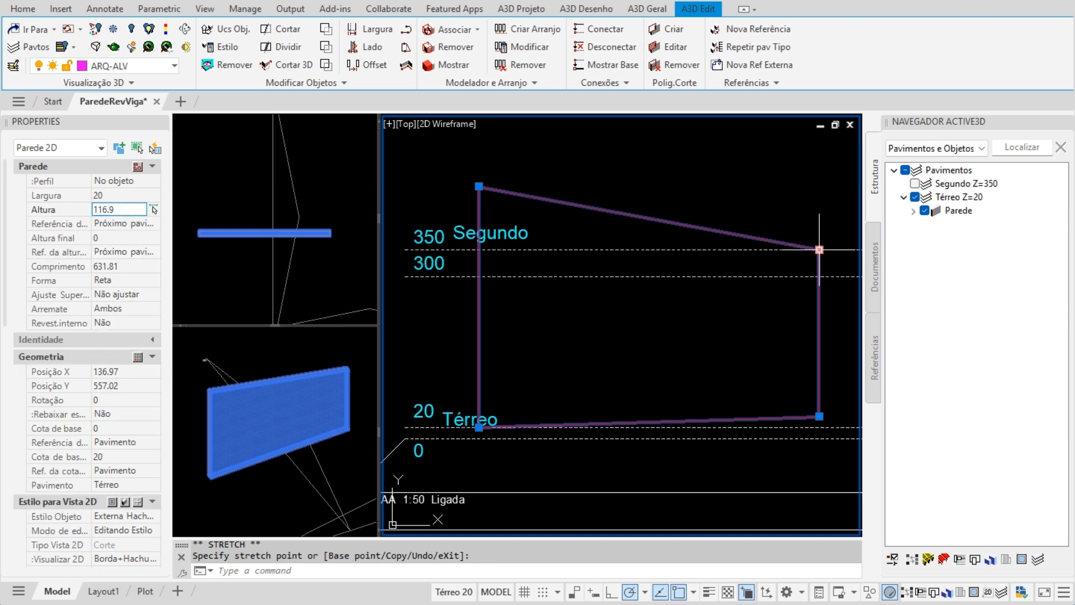
pyautogui.click(812, 209)
pyautogui.click(140, 237)
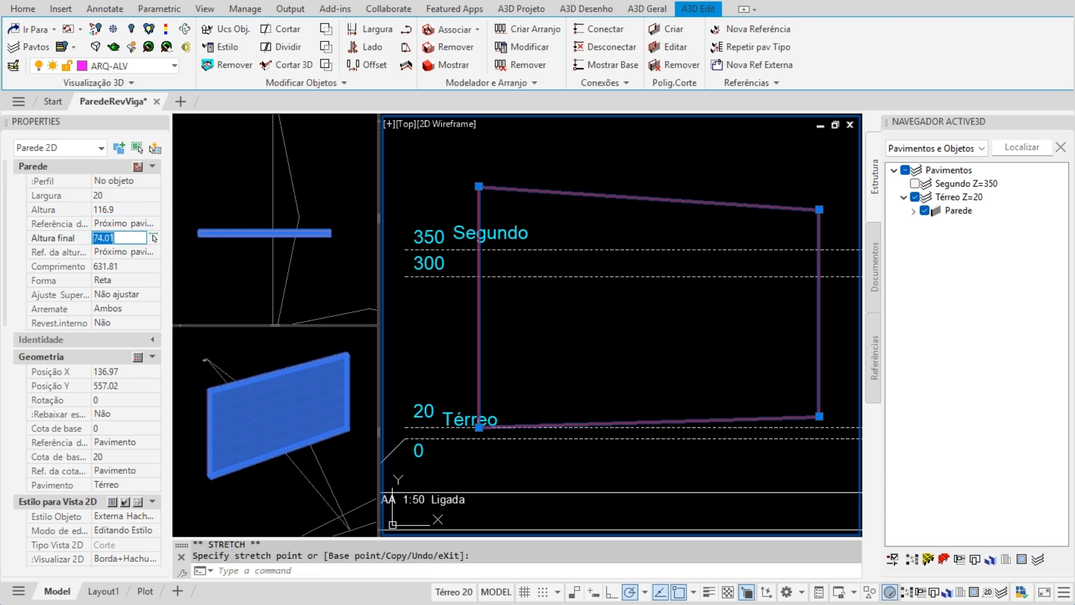
pyautogui.click(819, 210)
pyautogui.click(819, 249)
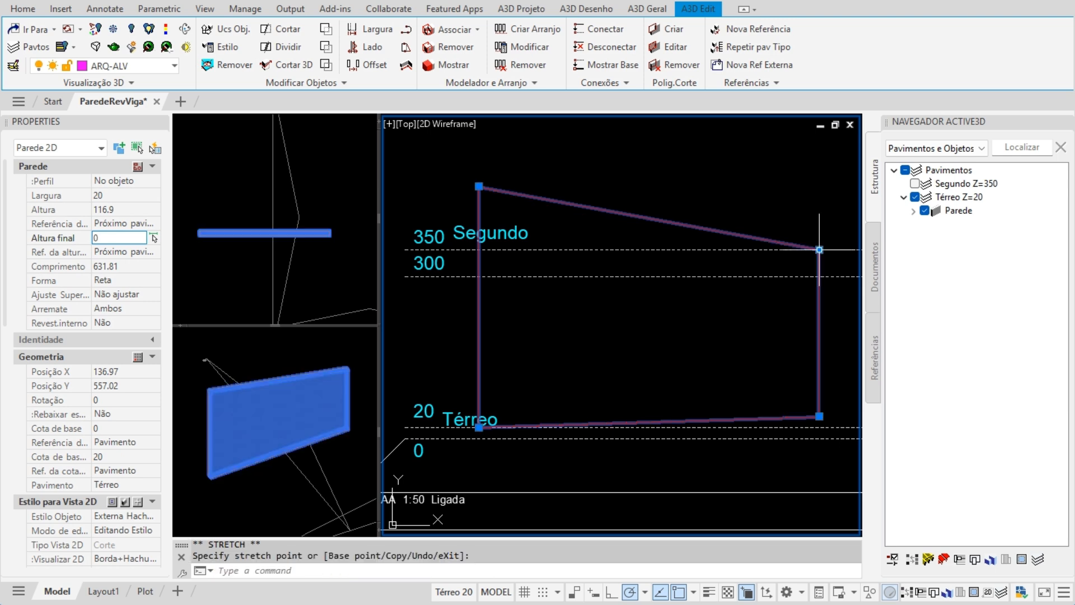
pyautogui.click(596, 320)
pyautogui.press('Escape')
pyautogui.press('Escape')
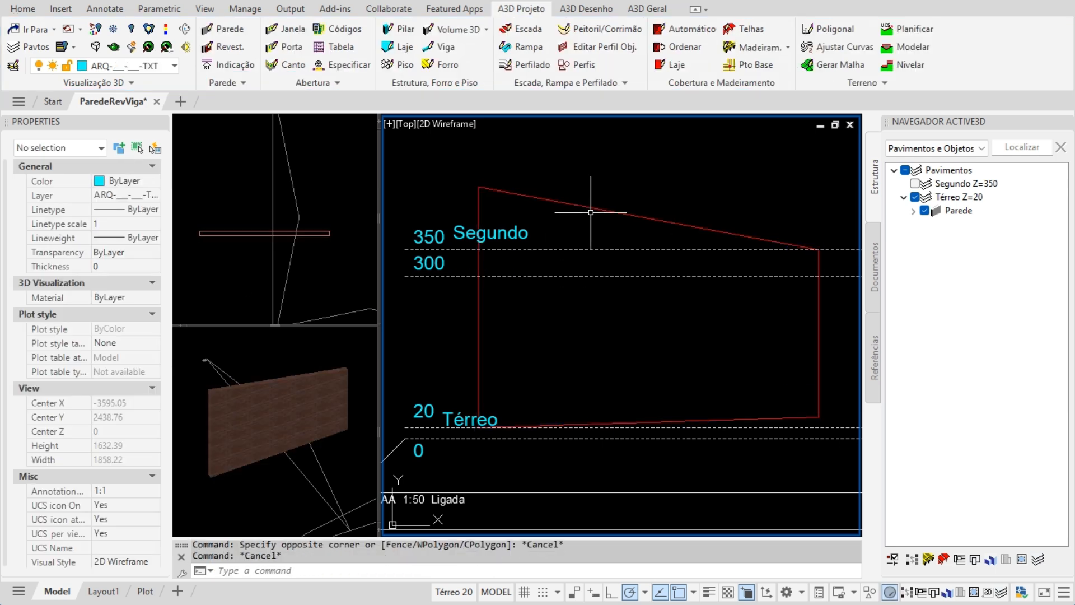
# Stretch the wall's final top corner upward in the 3D view to an Altura final of about 100.6.
pyautogui.click(600, 210)
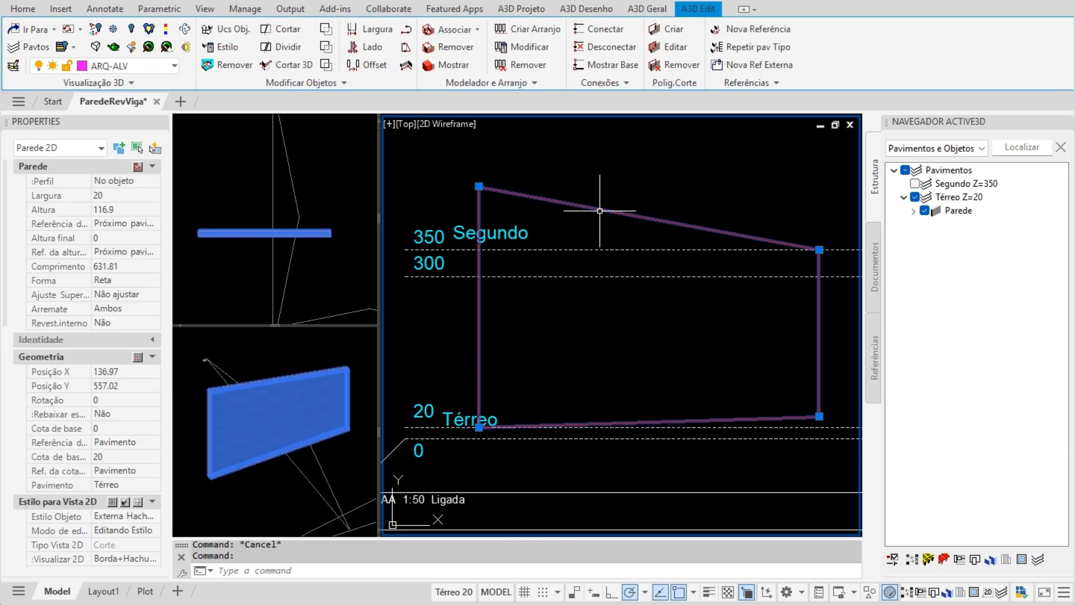
pyautogui.press('Escape')
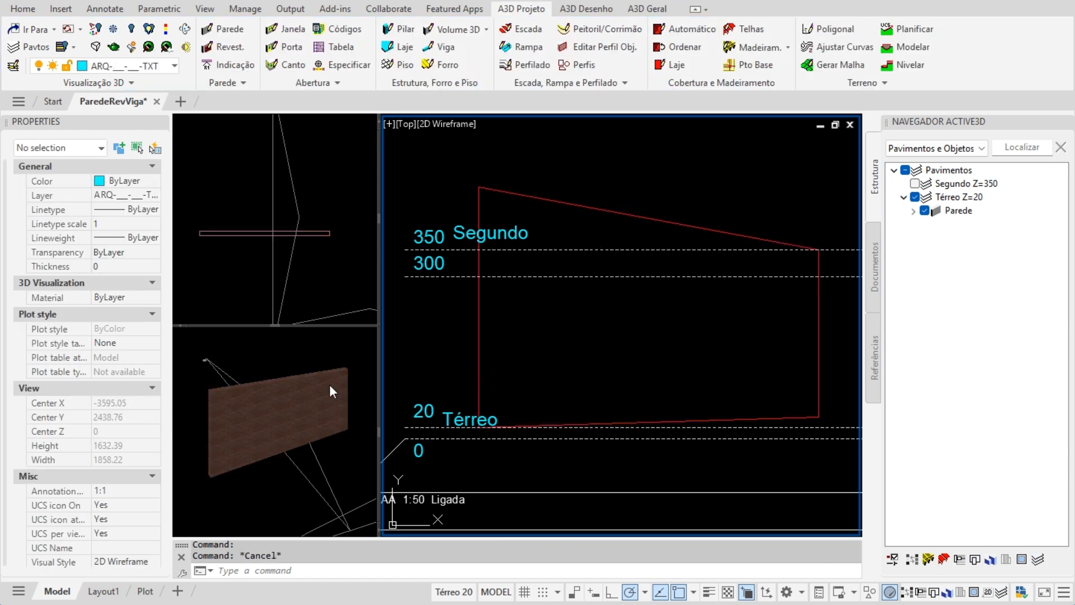
pyautogui.click(361, 388)
pyautogui.click(308, 392)
pyautogui.click(348, 369)
pyautogui.press('Escape')
pyautogui.click(250, 468)
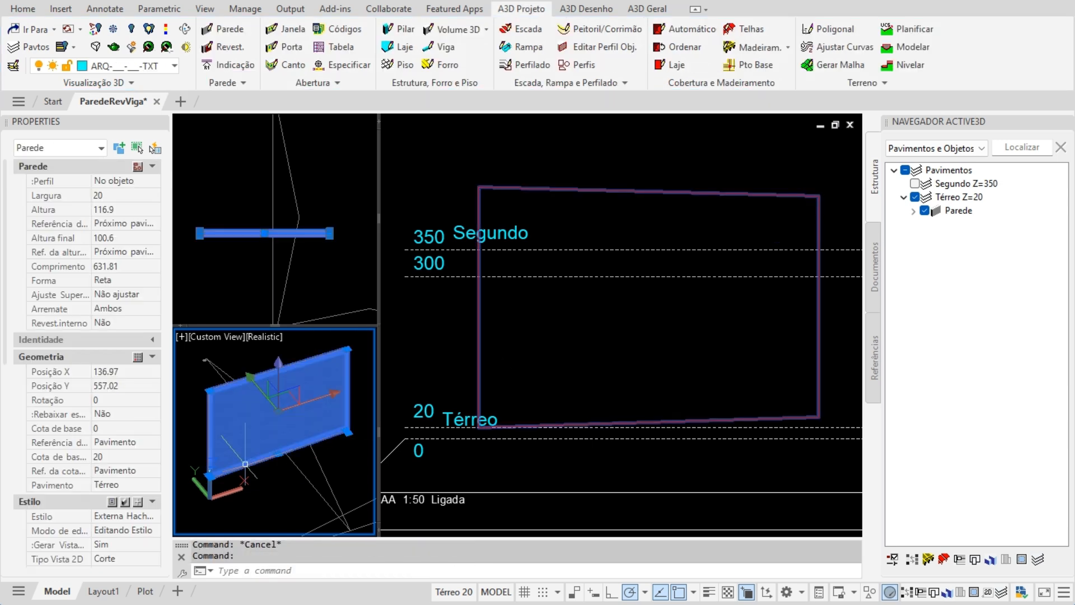
pyautogui.click(348, 433)
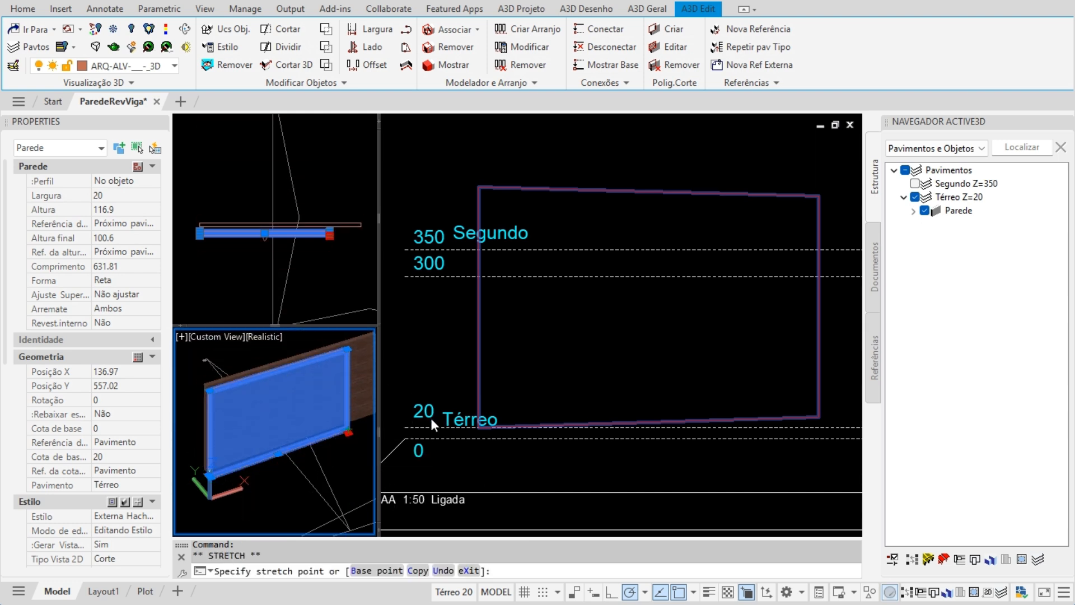
pyautogui.press('Escape')
pyautogui.press('Escape')
pyautogui.click(501, 387)
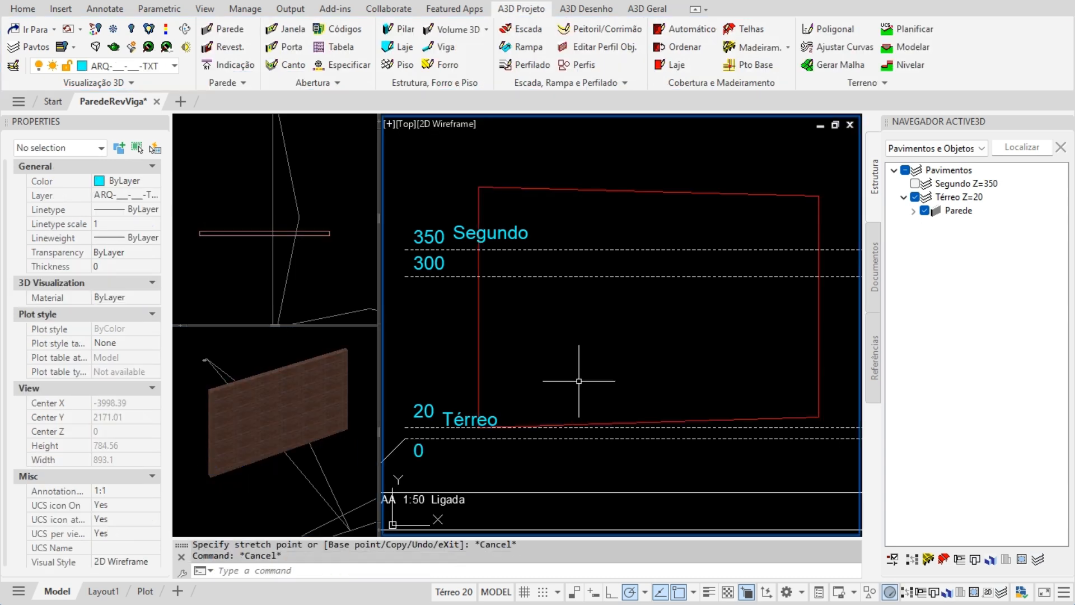
pyautogui.click(479, 381)
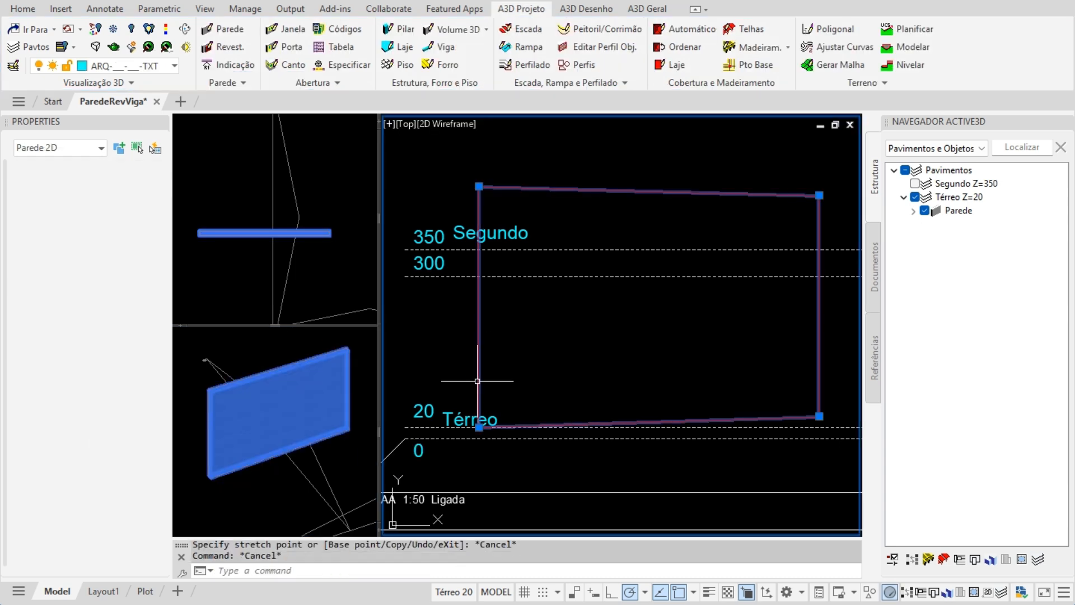
pyautogui.click(820, 416)
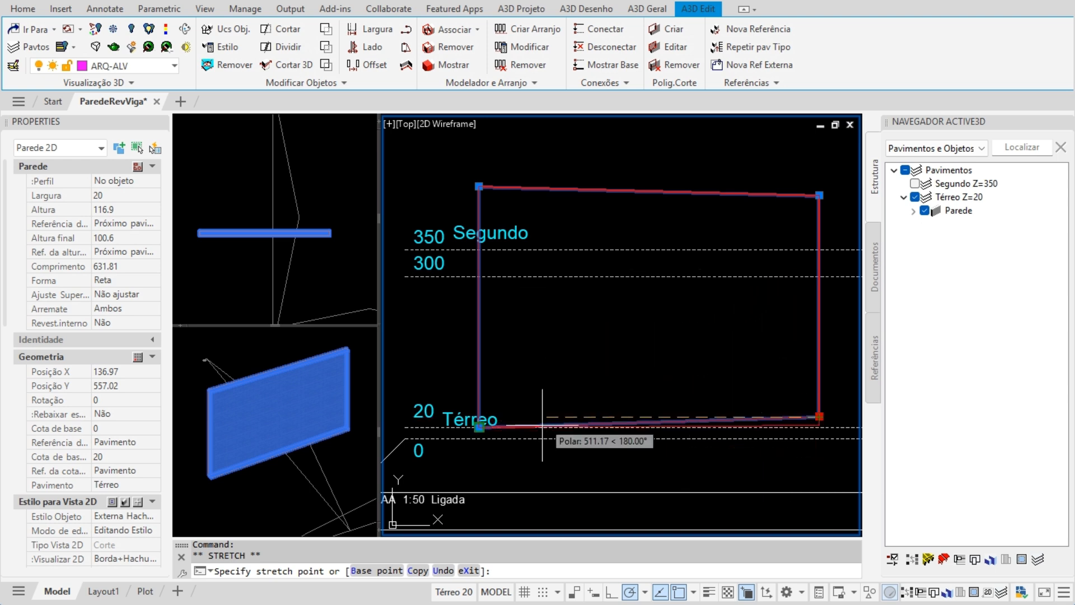
pyautogui.press('Escape')
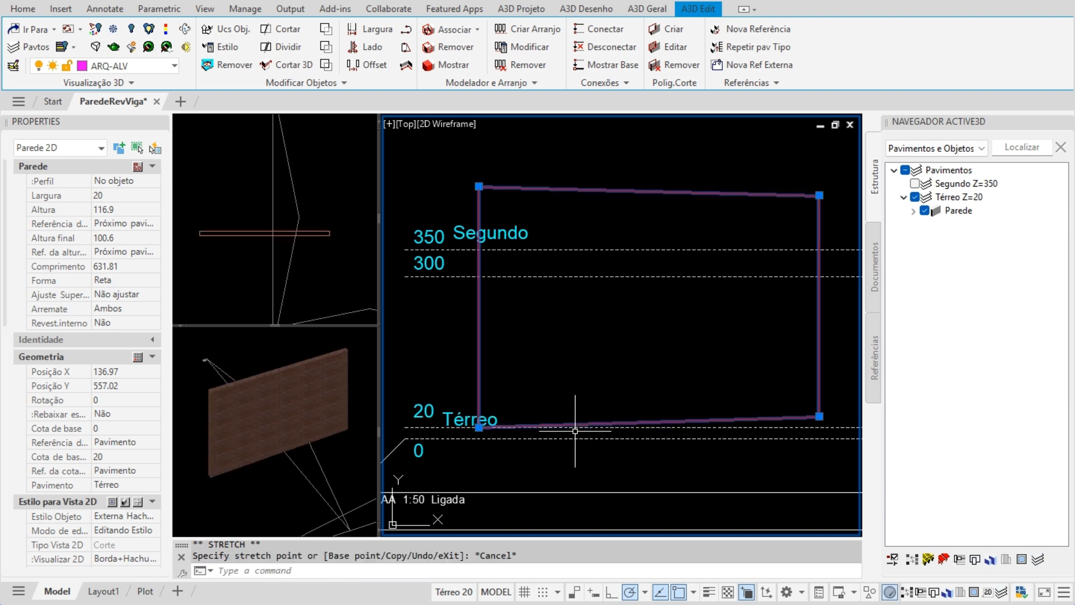
pyautogui.press('Escape')
# Find the transverse section beside the longitudinal one and select the wall there to examine which grips it offers.
pyautogui.scroll(-2, 560, 375)
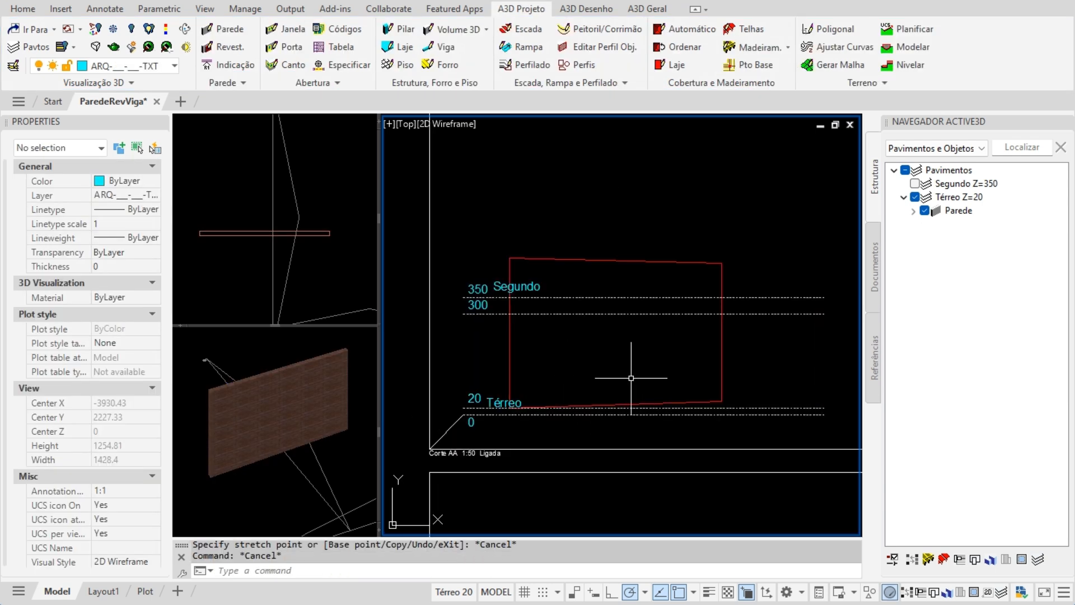
pyautogui.scroll(-2, 609, 377)
pyautogui.scroll(-2, 610, 377)
pyautogui.scroll(2, 599, 376)
pyautogui.moveTo(704, 376); pyautogui.dragTo(537, 384, button='middle')
pyautogui.scroll(2, 718, 378)
pyautogui.scroll(4, 718, 378)
pyautogui.moveTo(713, 372); pyautogui.dragTo(653, 396, button='middle')
pyautogui.click(598, 396)
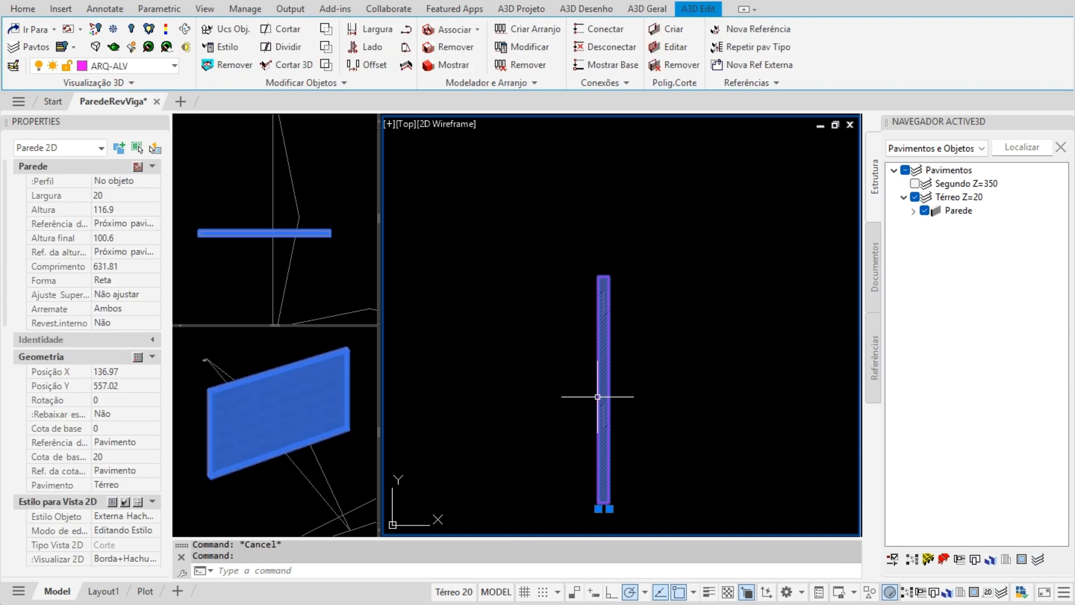
# Select the wall in the 3D view and set both its Altura and Altura final to 0.
pyautogui.click(213, 378)
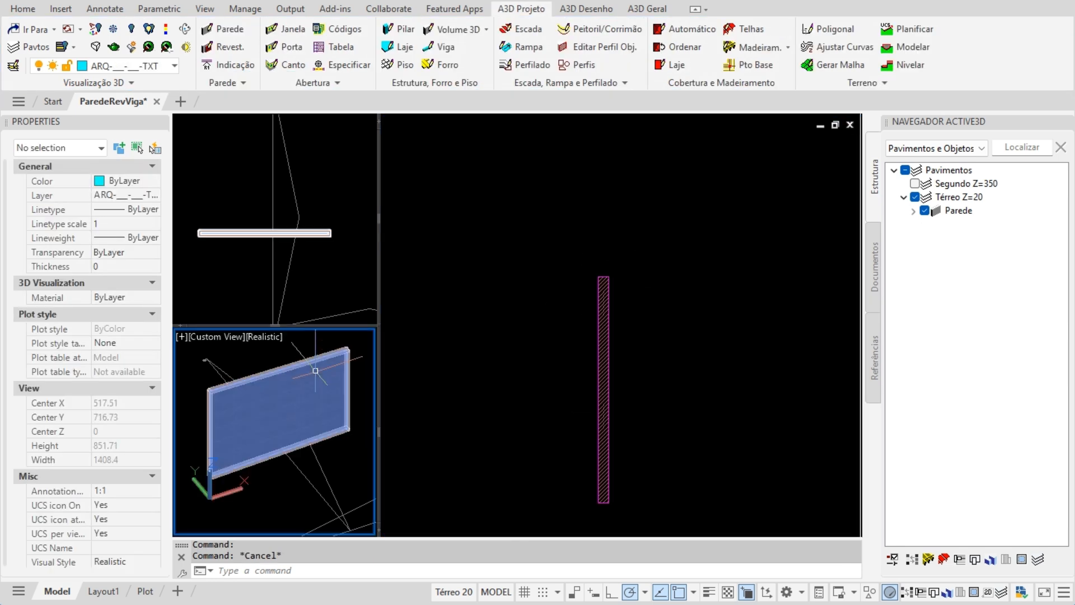
pyautogui.click(211, 378)
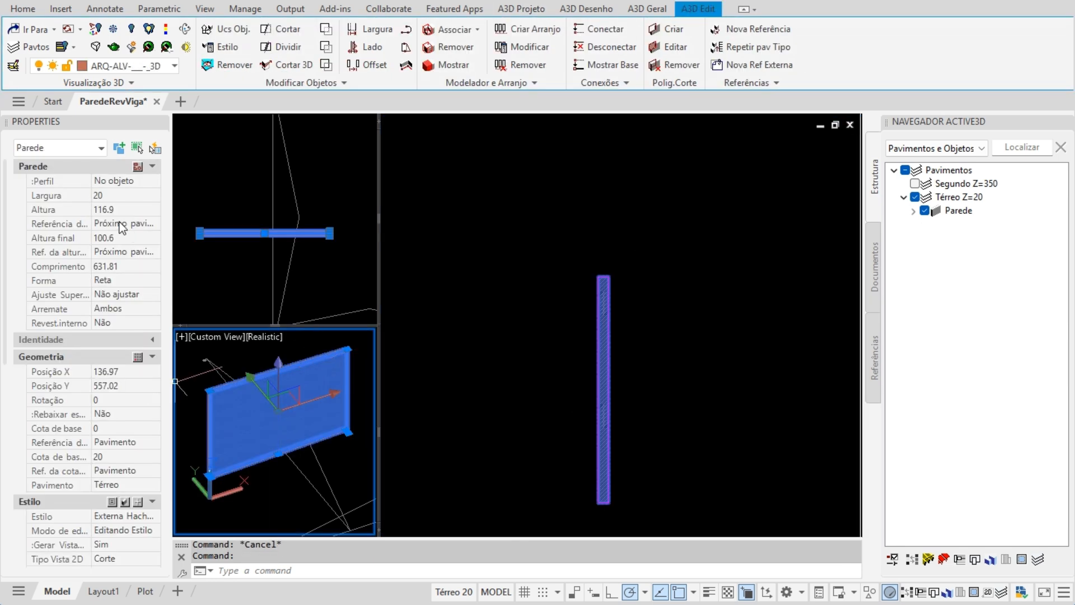
pyautogui.click(123, 205)
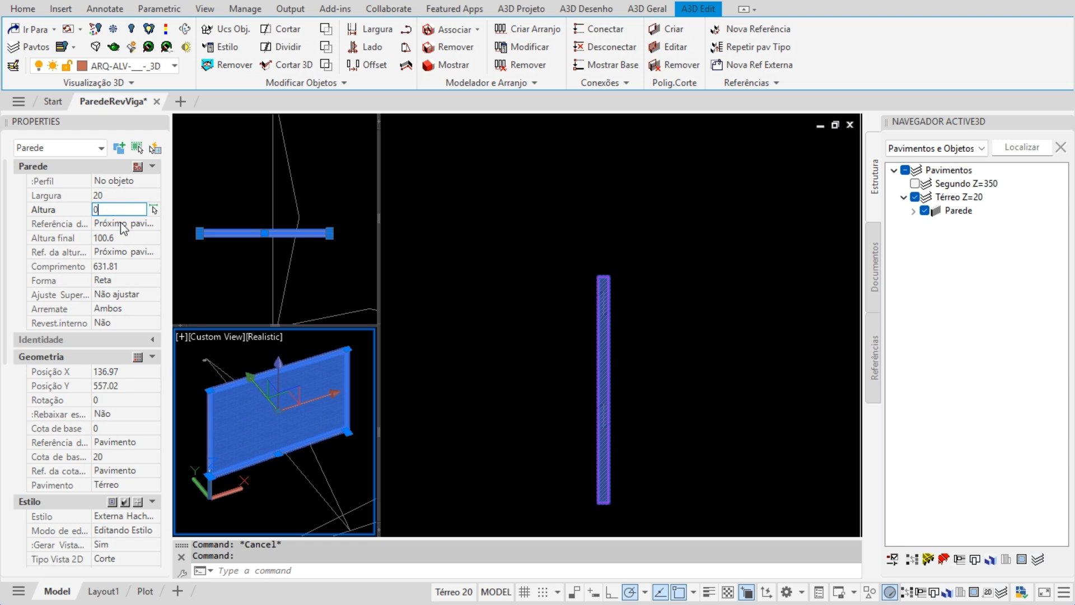
pyautogui.press('Return')
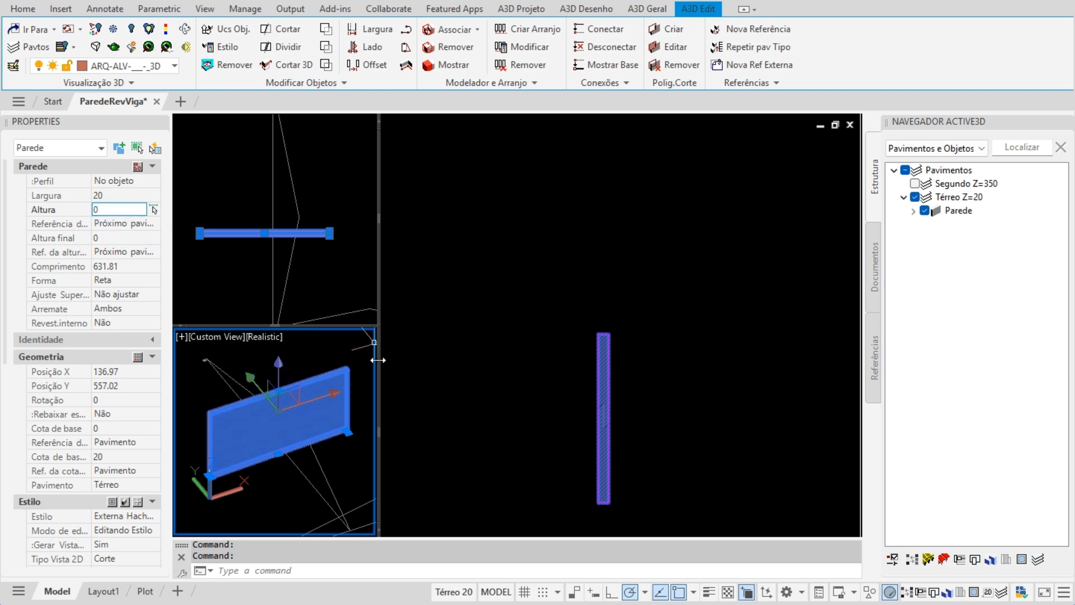
# Select the wall in the transverse section and stretch its top grip up to an Altura of about 161.3, and down to about -36.4.
pyautogui.click(456, 343)
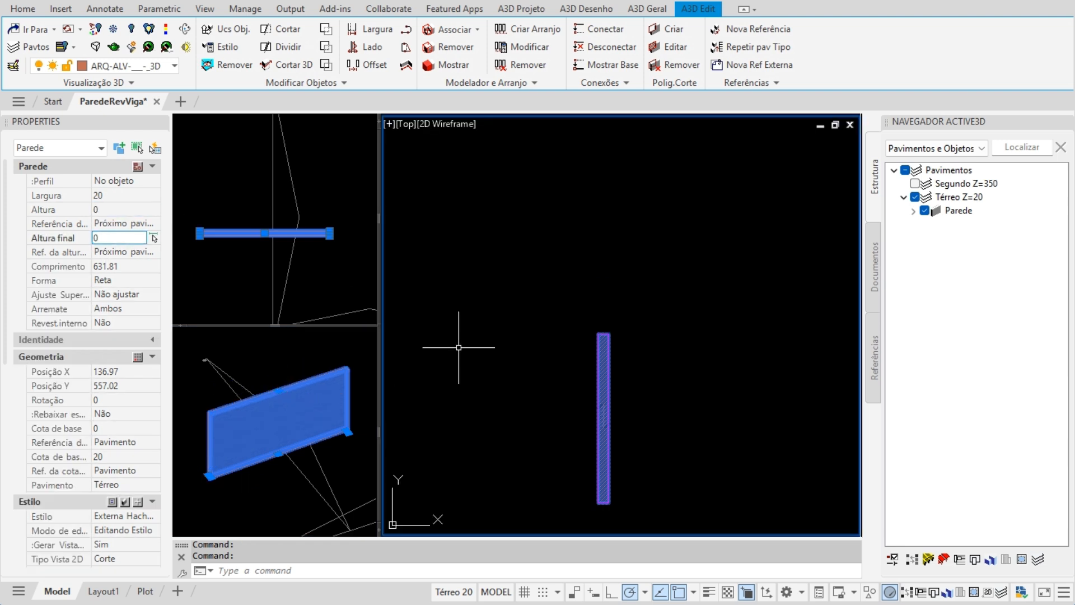
pyautogui.press('Escape')
pyautogui.click(606, 354)
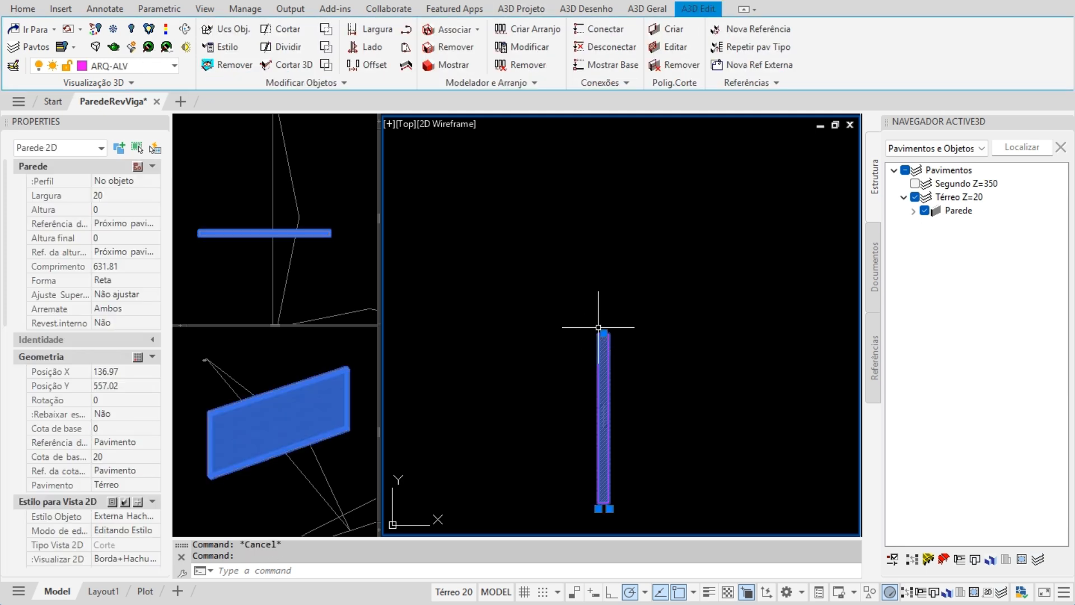
pyautogui.click(601, 334)
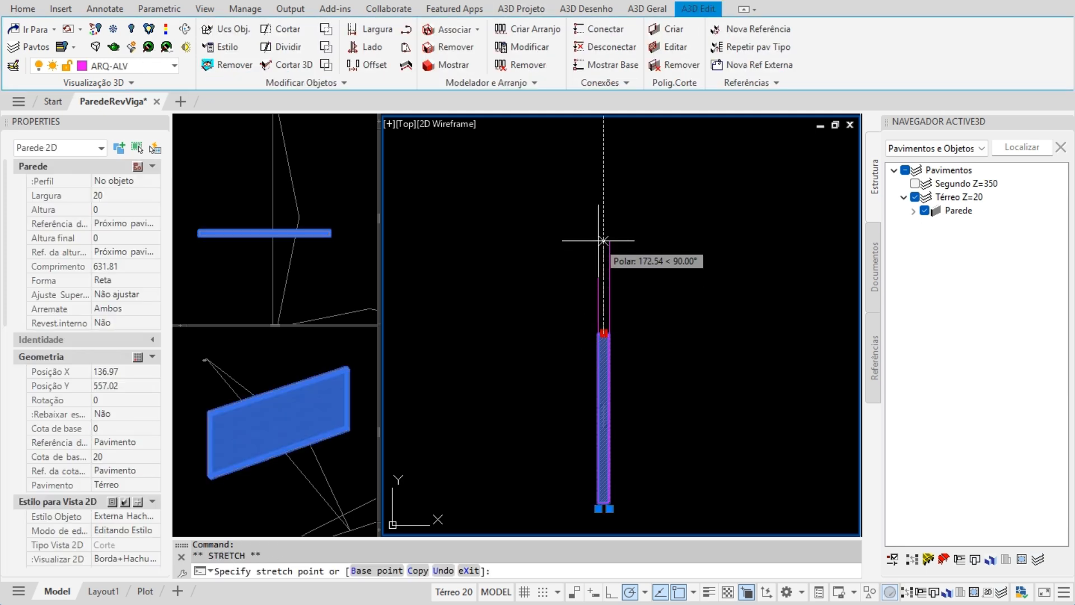
pyautogui.click(599, 246)
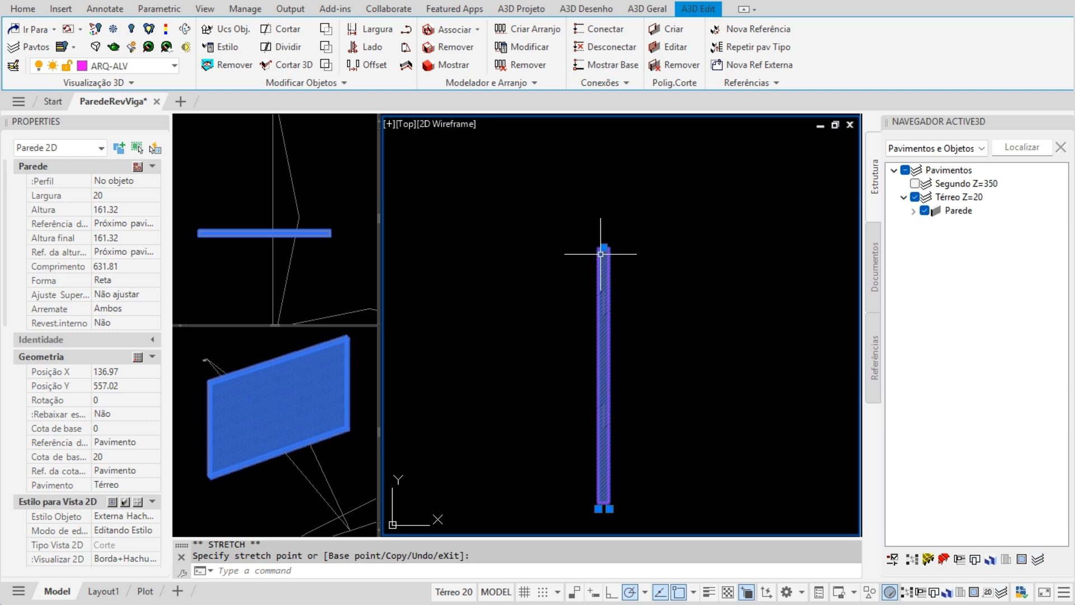
pyautogui.click(587, 352)
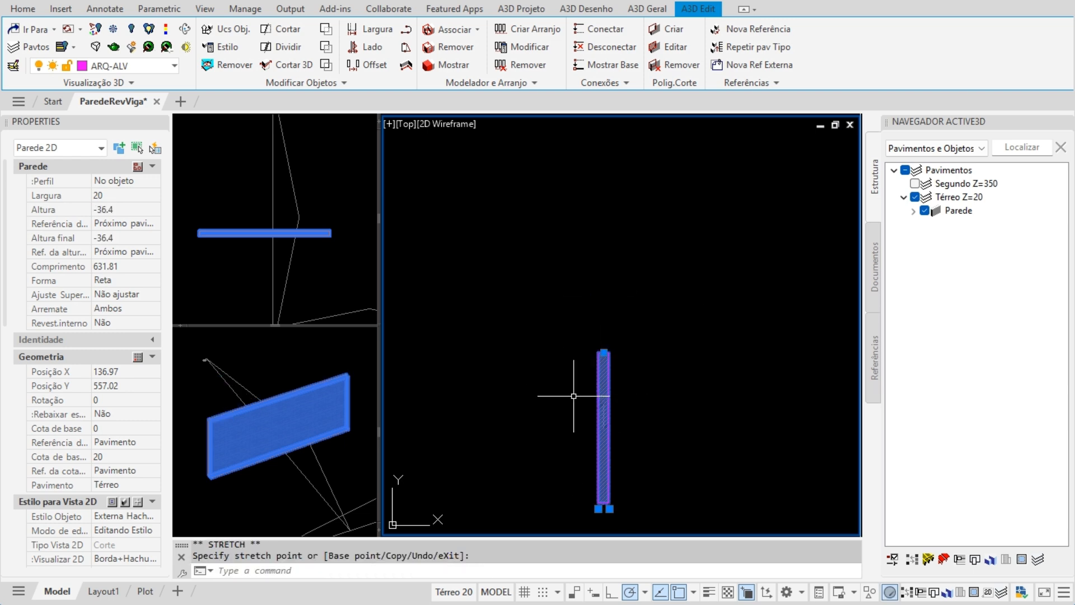
# Move the wall sideways by its base corner grip in the transverse section to a Posição Y of about 501.7, and deselect it.
pyautogui.click(598, 508)
pyautogui.click(628, 509)
pyautogui.click(628, 508)
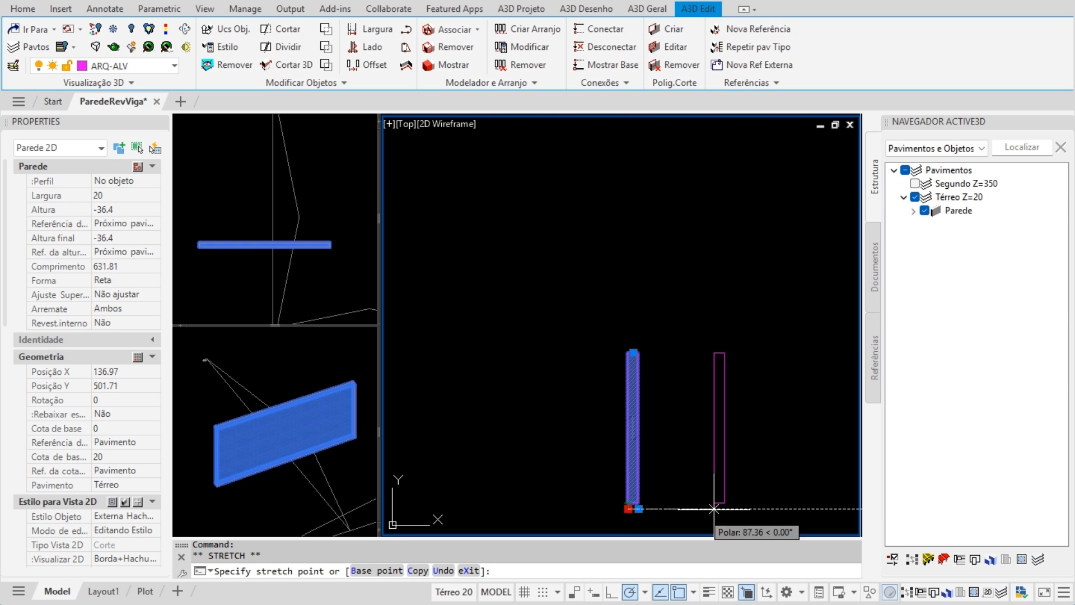
pyautogui.press('Escape')
pyautogui.press('Escape')
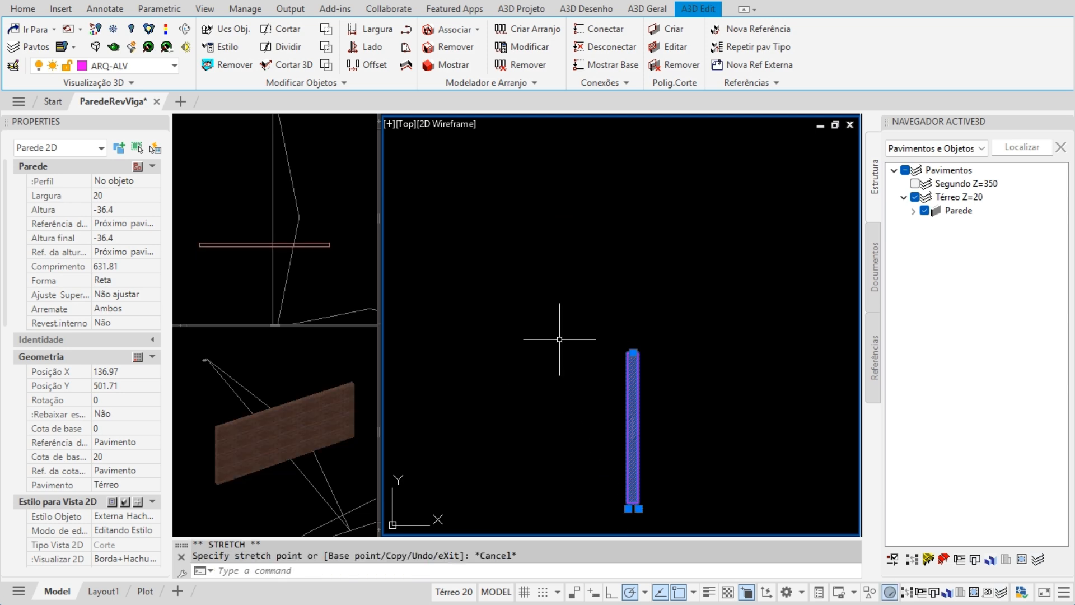
pyautogui.press('Escape')
# Shift the wall by its other base corner grip in the transverse section about 30 further sideways, and deselect it.
pyautogui.scroll(-5, 560, 325)
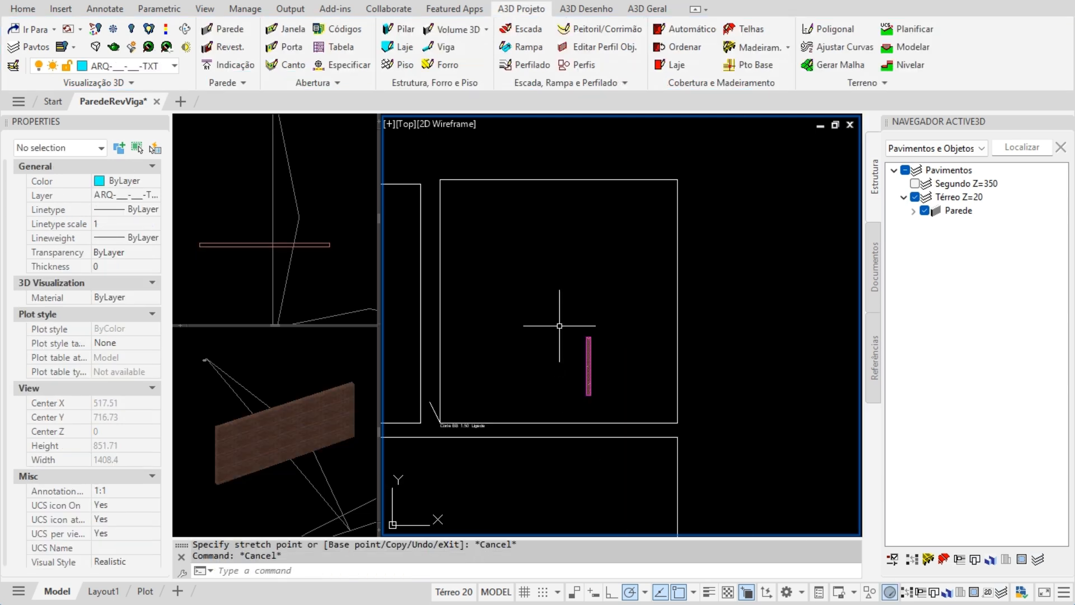
pyautogui.scroll(3, 637, 371)
pyautogui.scroll(2, 677, 385)
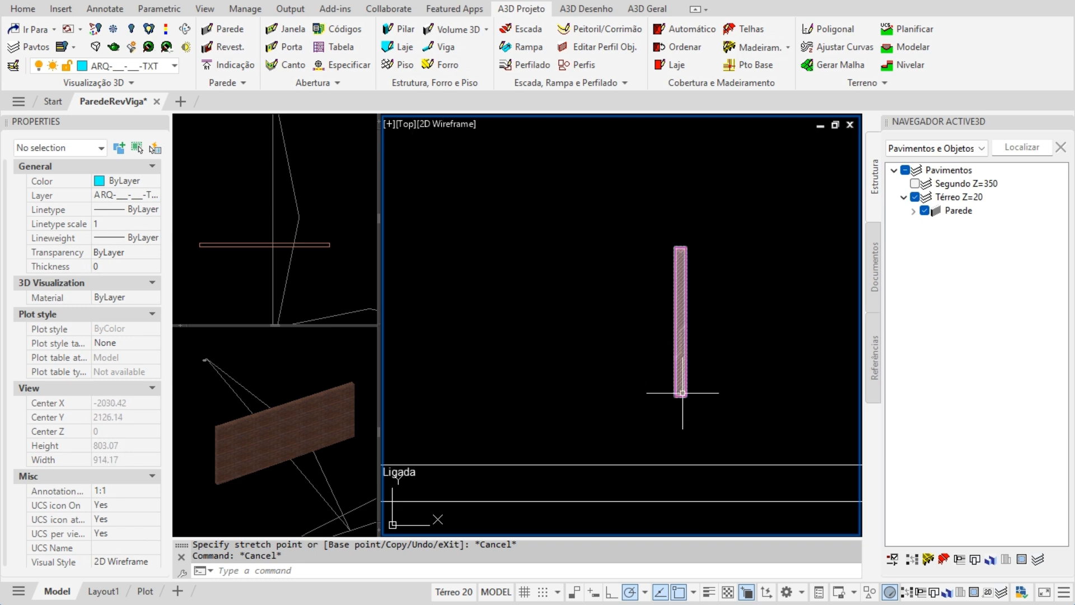
pyautogui.click(684, 397)
pyautogui.click(687, 401)
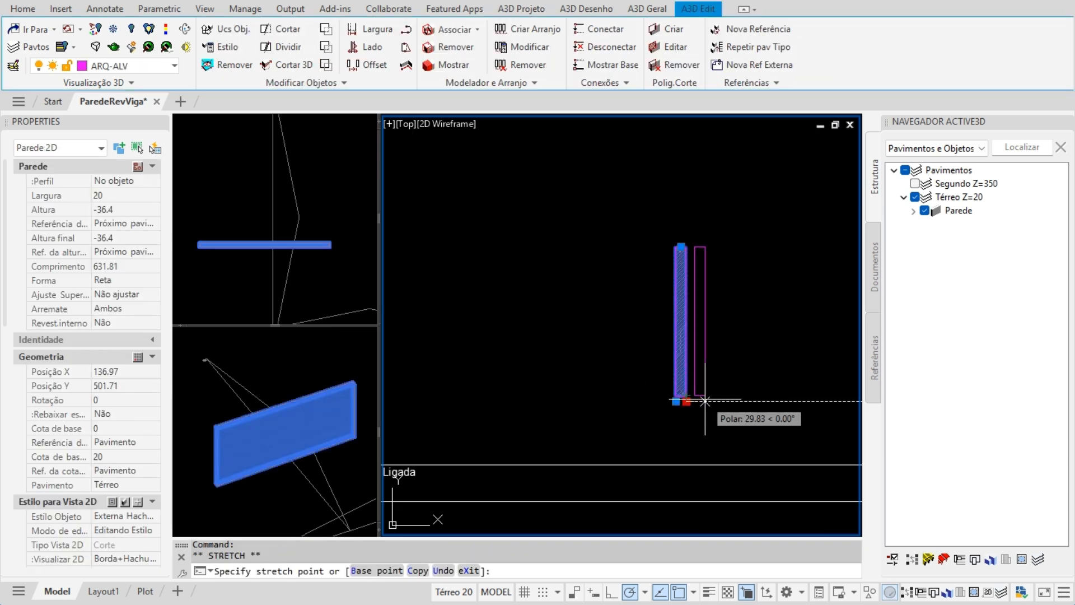
pyautogui.click(706, 400)
pyautogui.press('Escape')
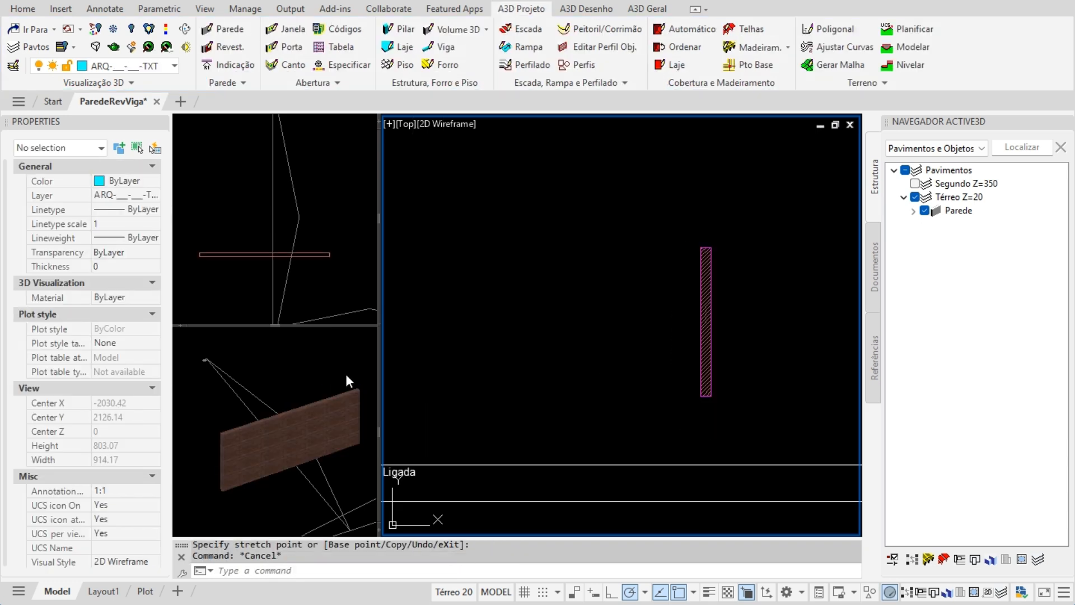
# Rotate section line A about its origin end in the plan view to a Rotação of about 16.27.
pyautogui.scroll(-1, 594, 353)
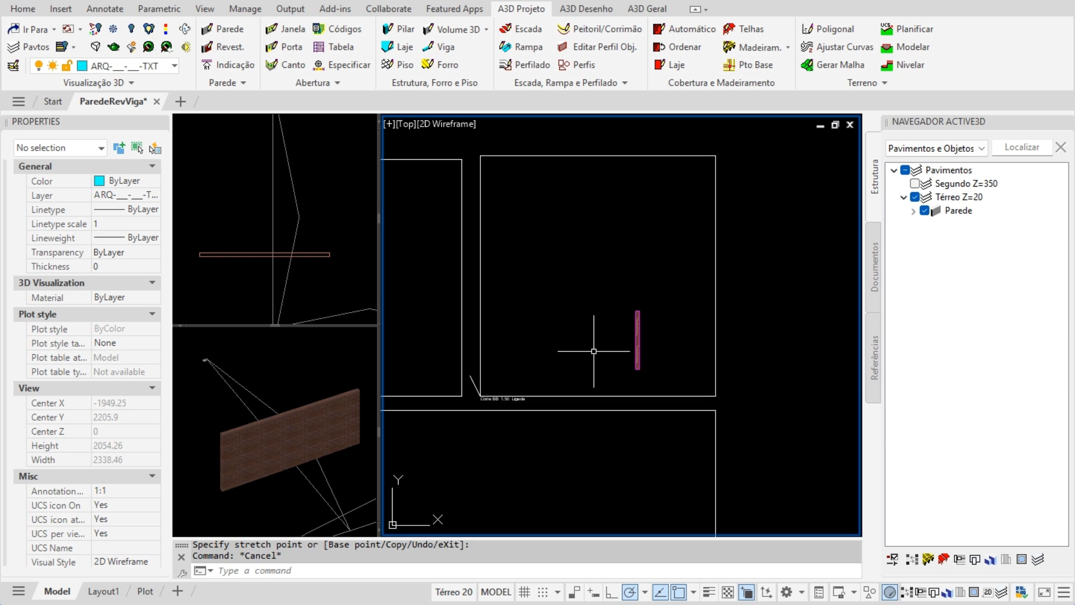
pyautogui.click(281, 225)
pyautogui.scroll(-2, 233, 247)
pyautogui.click(280, 273)
pyautogui.click(208, 286)
pyautogui.press('space')
pyautogui.press('space')
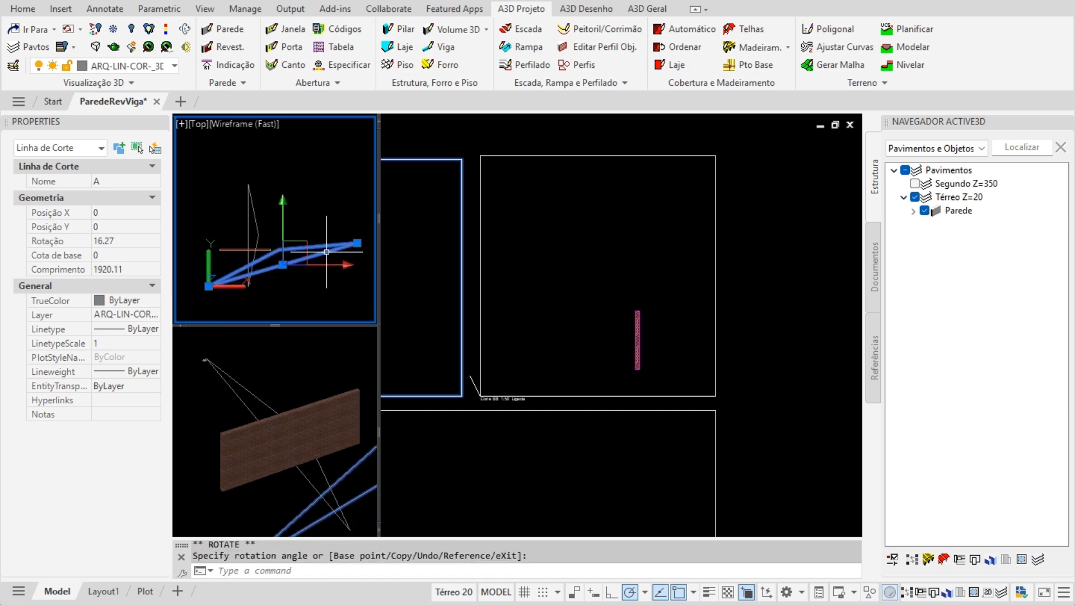
pyautogui.press('Escape')
# Select the wall in the longitudinal section and set its Altura final to 0.
pyautogui.click(443, 293)
pyautogui.moveTo(441, 287); pyautogui.dragTo(829, 307, button='middle')
pyautogui.scroll(5, 670, 365)
pyautogui.moveTo(571, 359); pyautogui.dragTo(649, 359, button='middle')
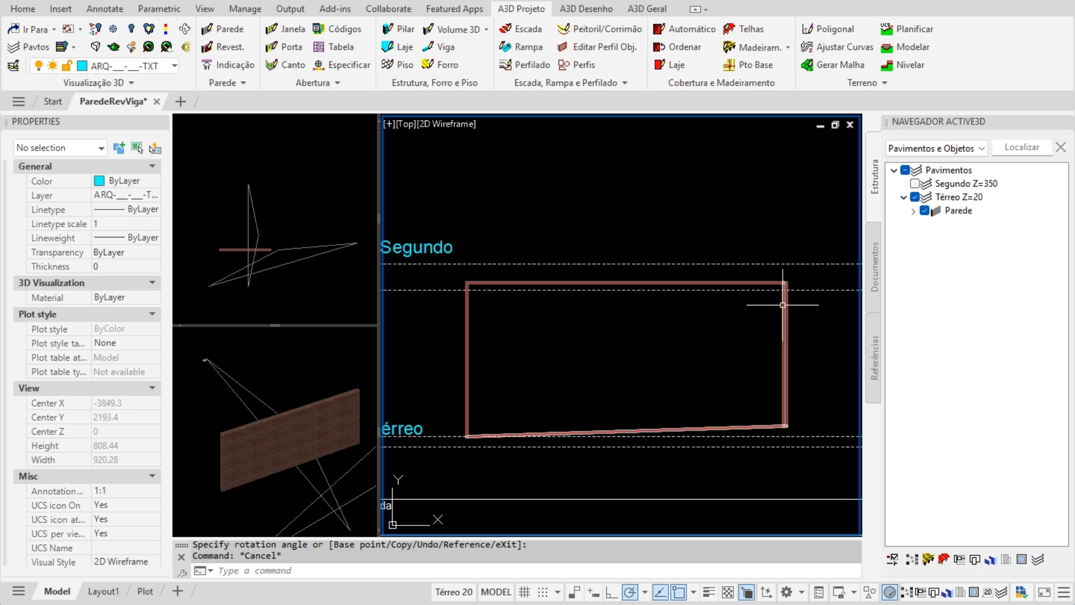
pyautogui.click(562, 281)
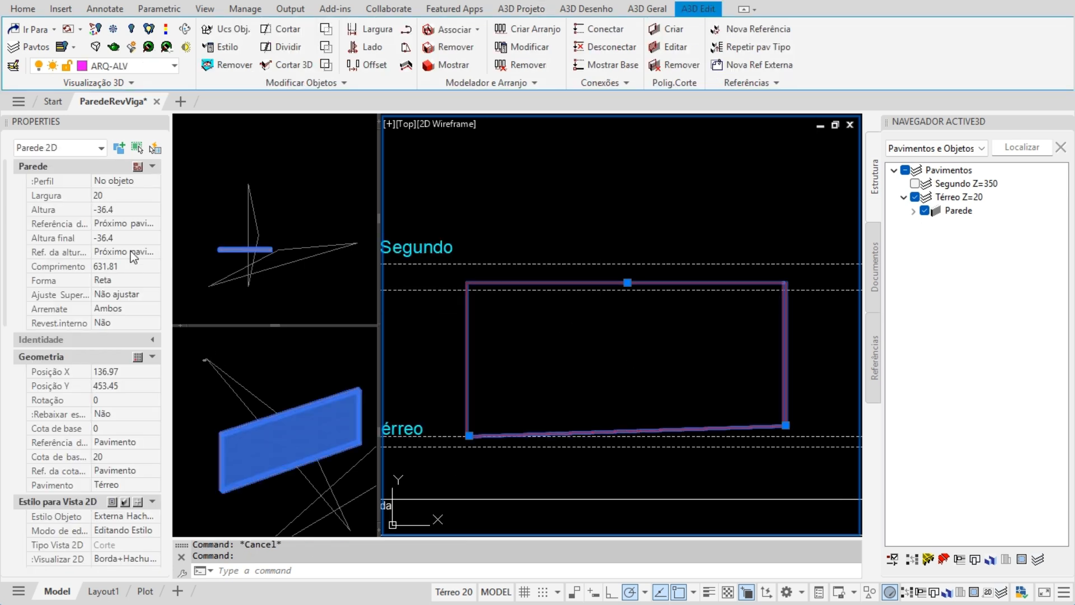
pyautogui.click(123, 238)
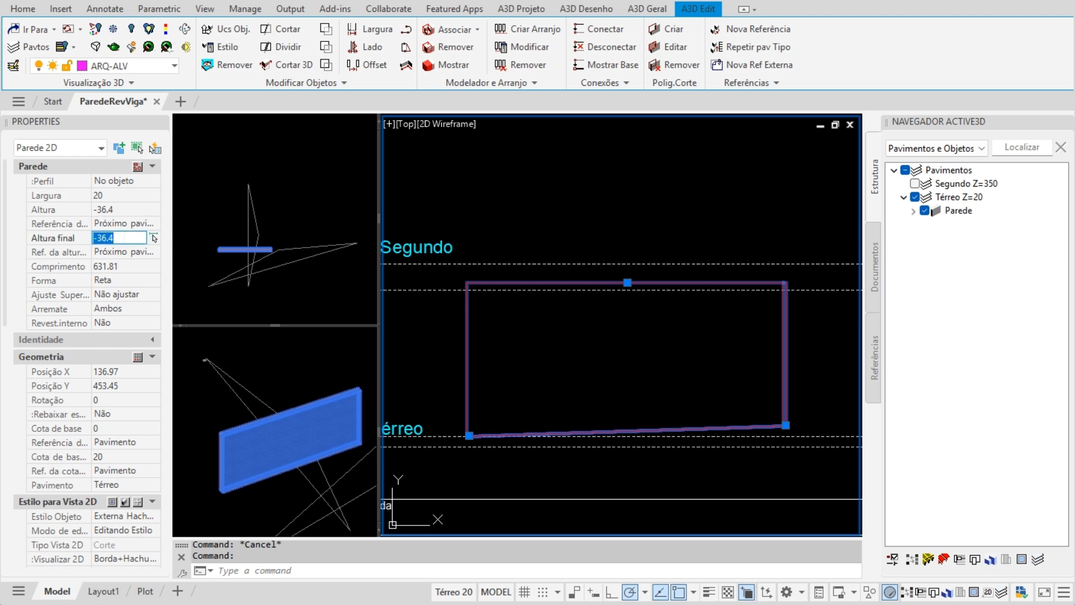
pyautogui.write('0')
pyautogui.press('Return')
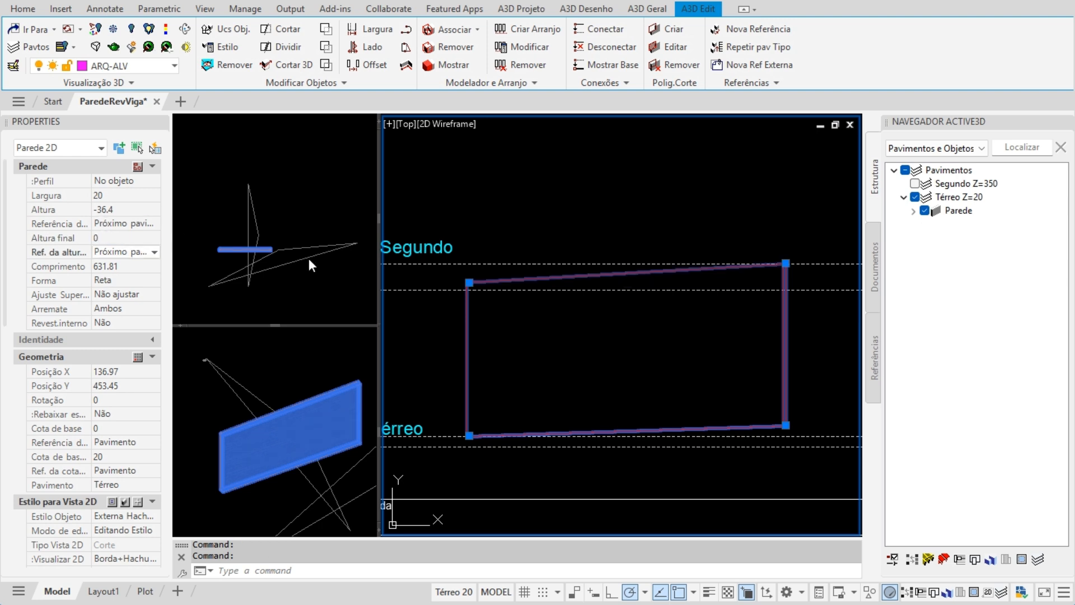
# Stretch the wall's final top corner up to an Altura final of about 94.4 and its start top corner down to -50 in the longitudinal section.
pyautogui.click(785, 263)
pyautogui.click(793, 214)
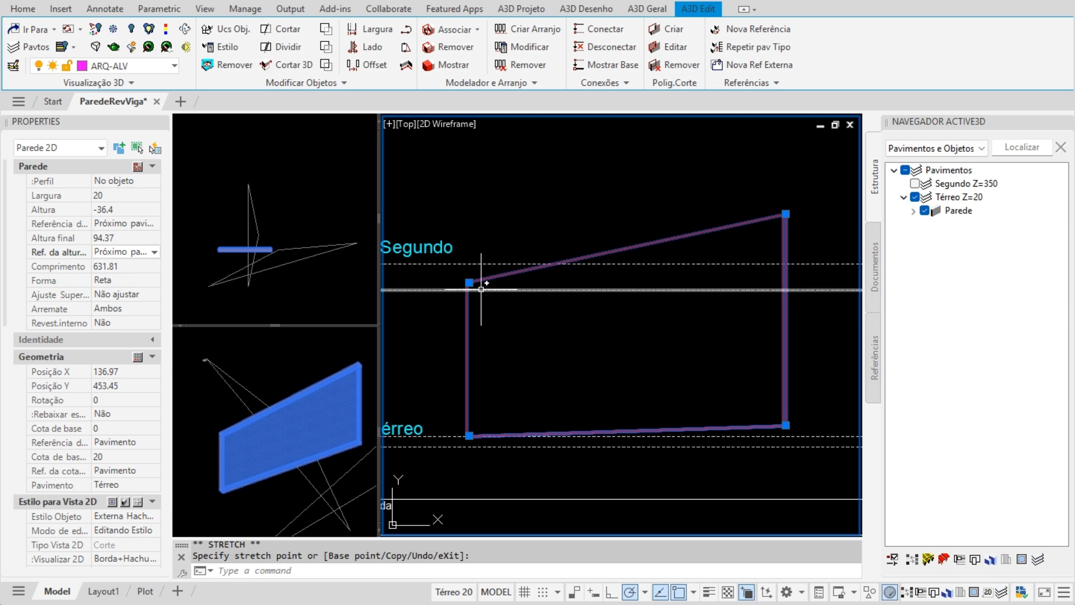
pyautogui.click(469, 282)
pyautogui.click(469, 290)
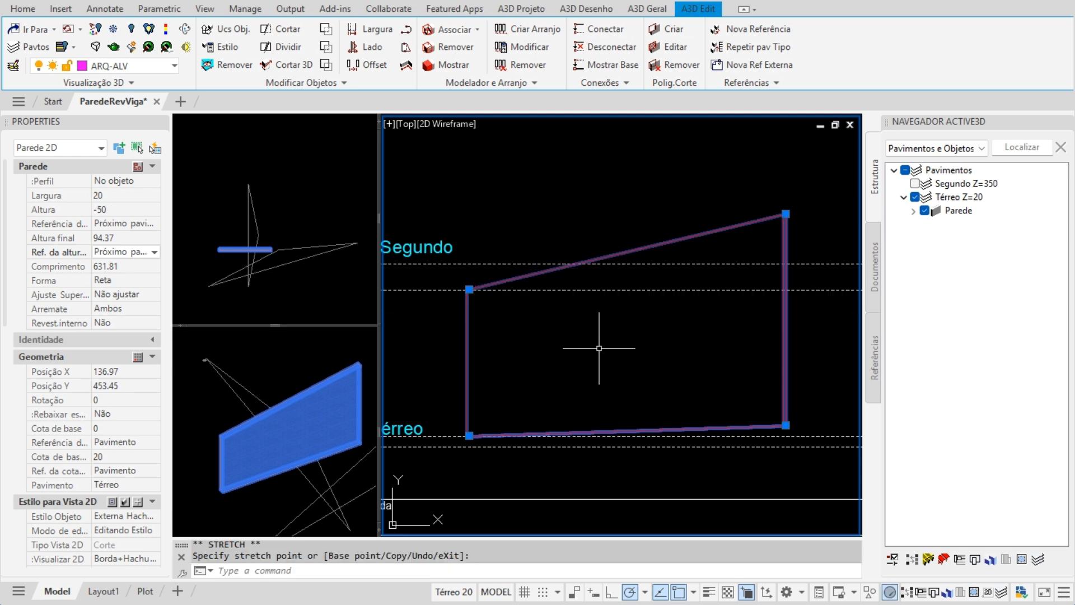
pyautogui.press('Escape')
# Set the Rotação of section line A to 0 and deselect it.
pyautogui.click(220, 271)
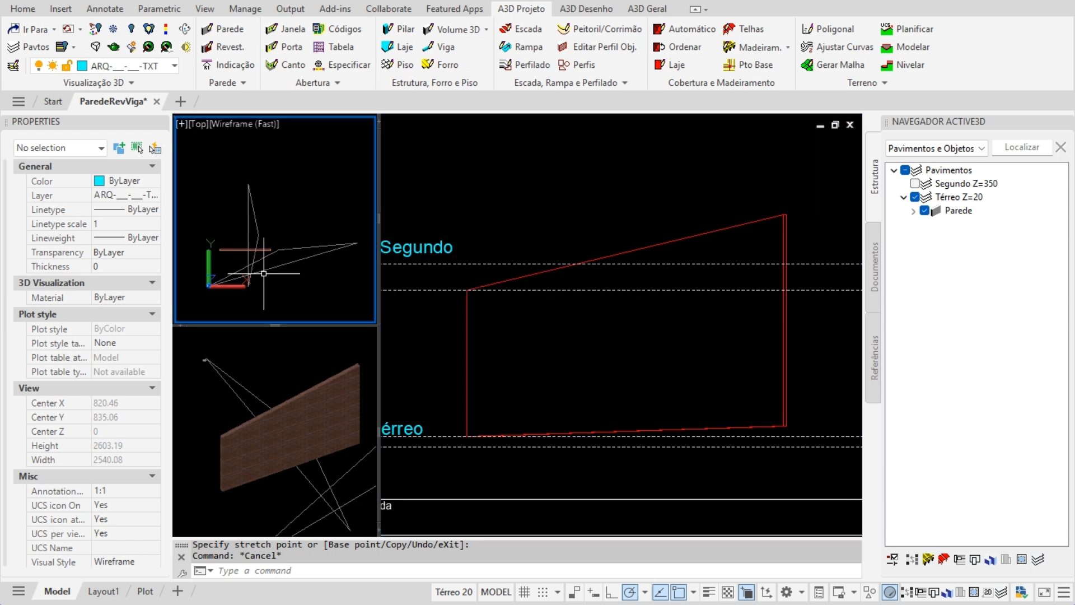
pyautogui.click(263, 270)
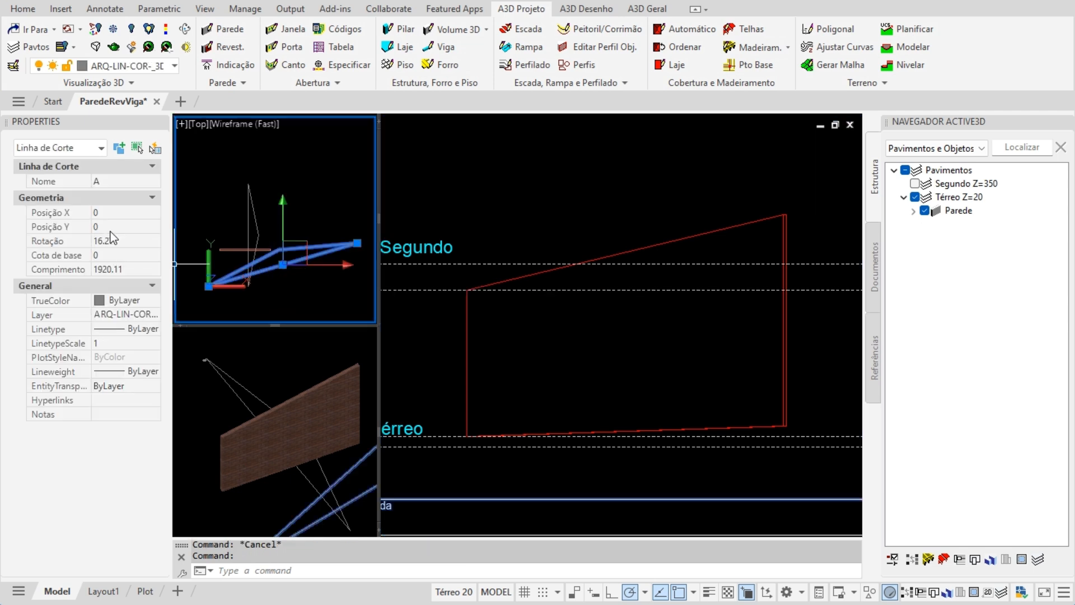
pyautogui.click(131, 241)
pyautogui.write('0')
pyautogui.press('Tab')
pyautogui.click(545, 319)
pyautogui.press('Escape')
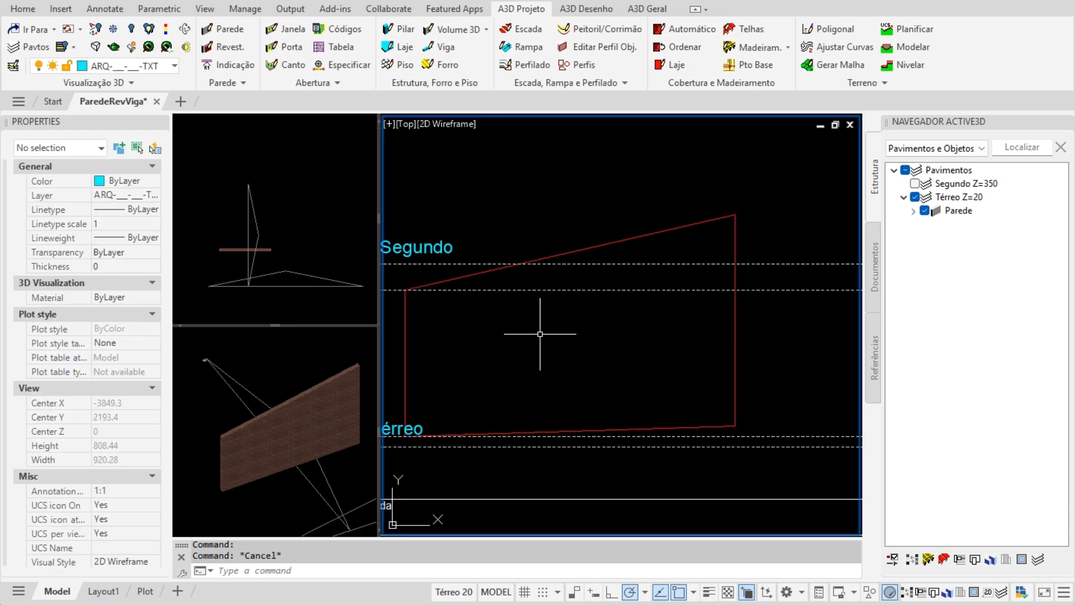
# Draw a Direta beam with Largura 15, Altura 40 and wall width in use, connected to the wall in the plan view.
pyautogui.scroll(-5, 541, 333)
pyautogui.scroll(-2, 540, 333)
pyautogui.scroll(1, 539, 333)
pyautogui.moveTo(539, 333); pyautogui.dragTo(491, 267, button='middle')
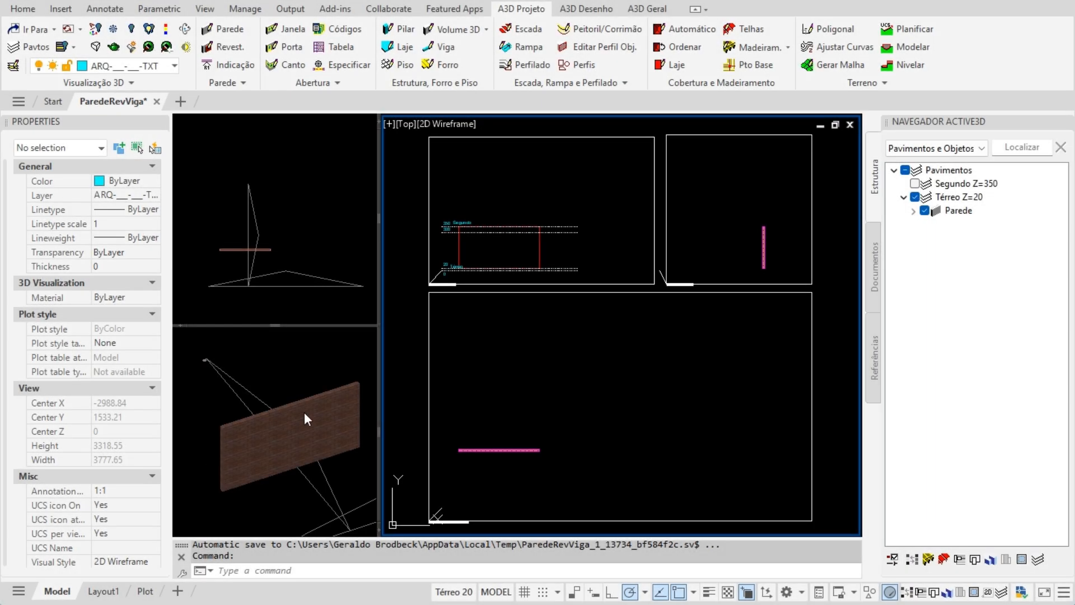
pyautogui.click(511, 401)
pyautogui.click(504, 393)
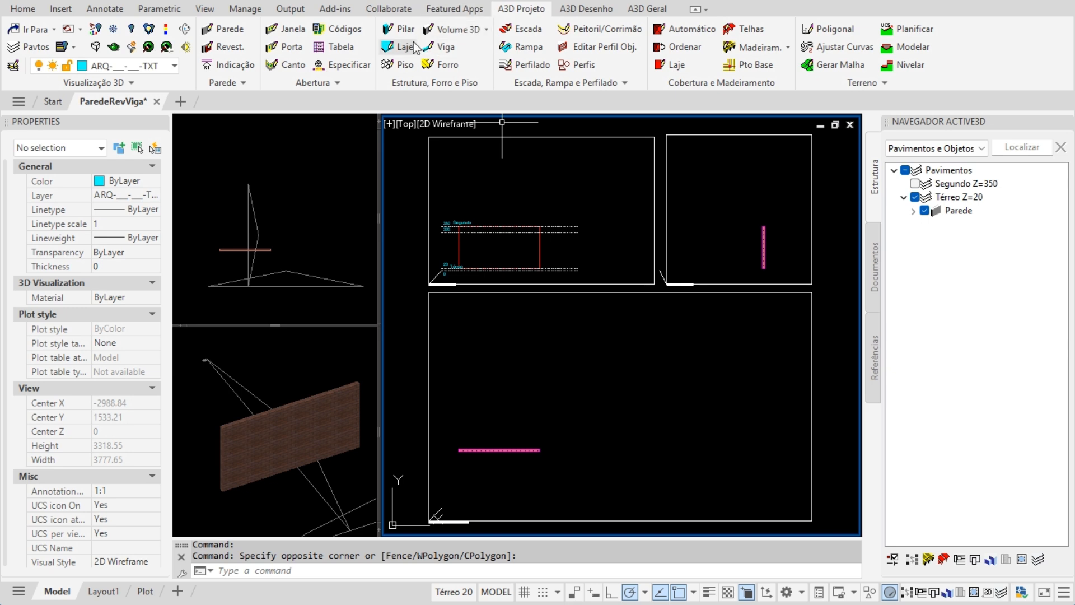
pyautogui.click(438, 49)
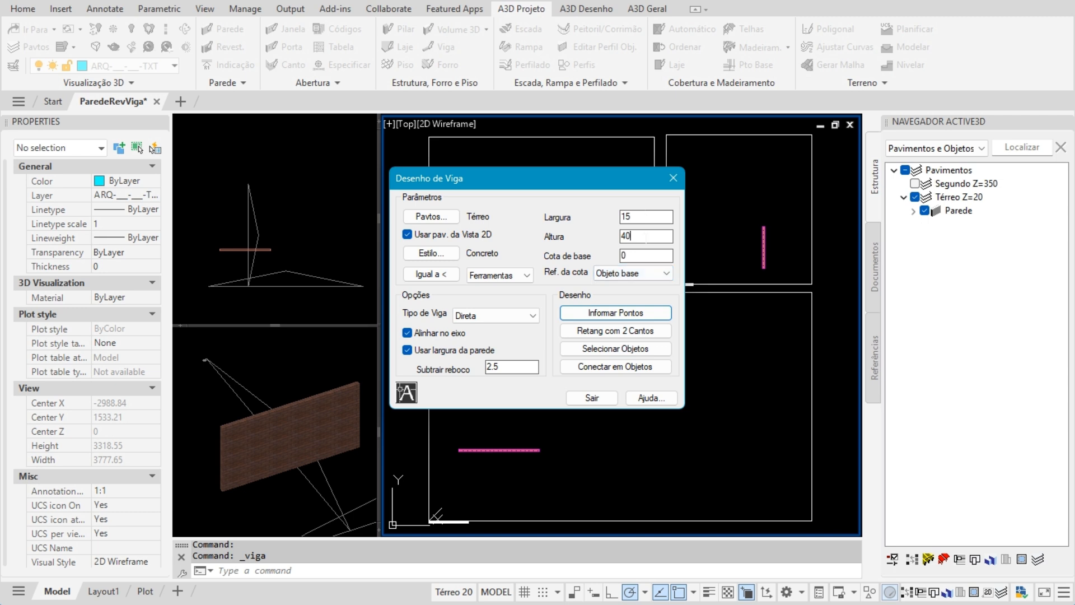
pyautogui.click(421, 355)
pyautogui.click(407, 352)
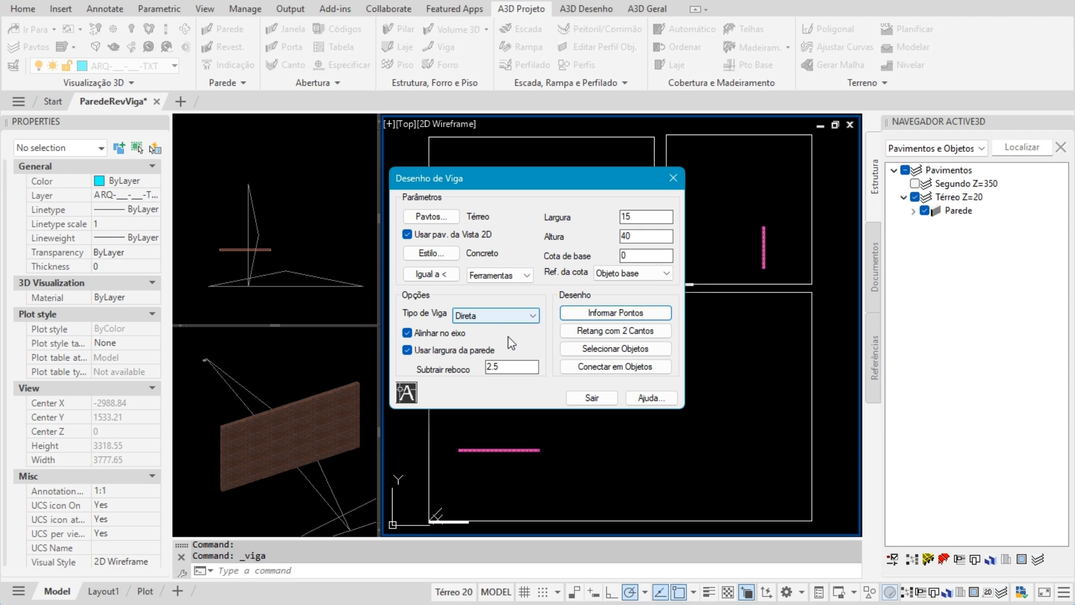
pyautogui.click(641, 367)
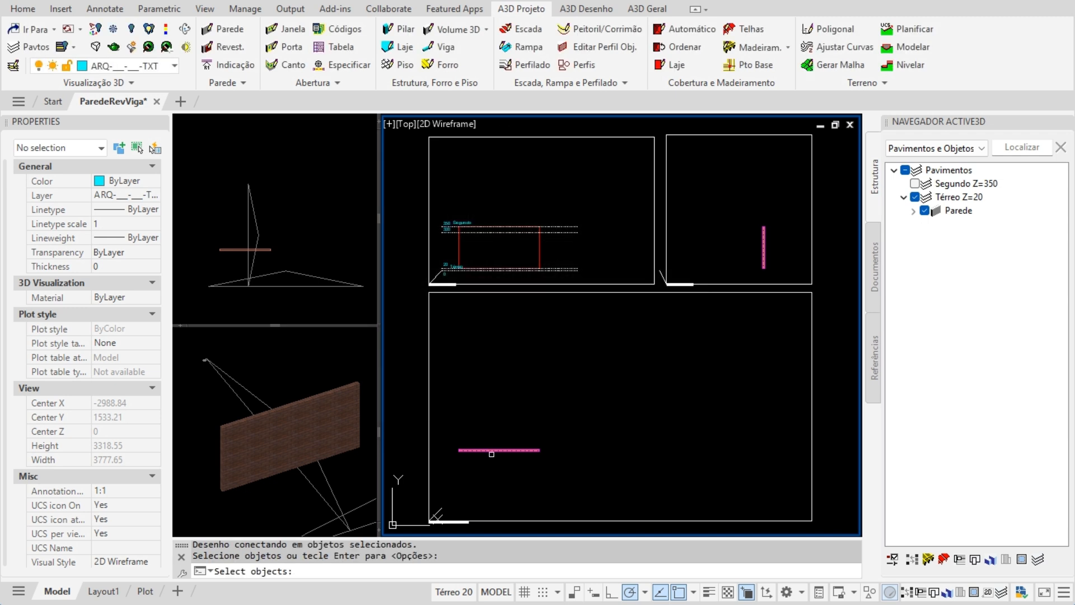
pyautogui.click(496, 449)
pyautogui.press('Return')
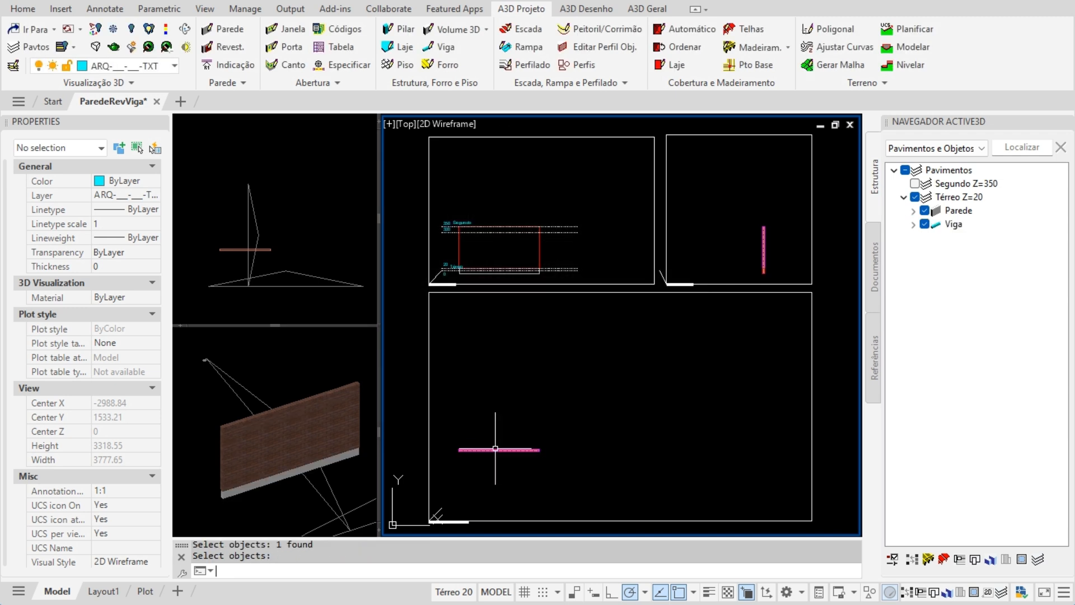
# Select the beam under the wall in the 3D view to examine its properties.
pyautogui.click(250, 502)
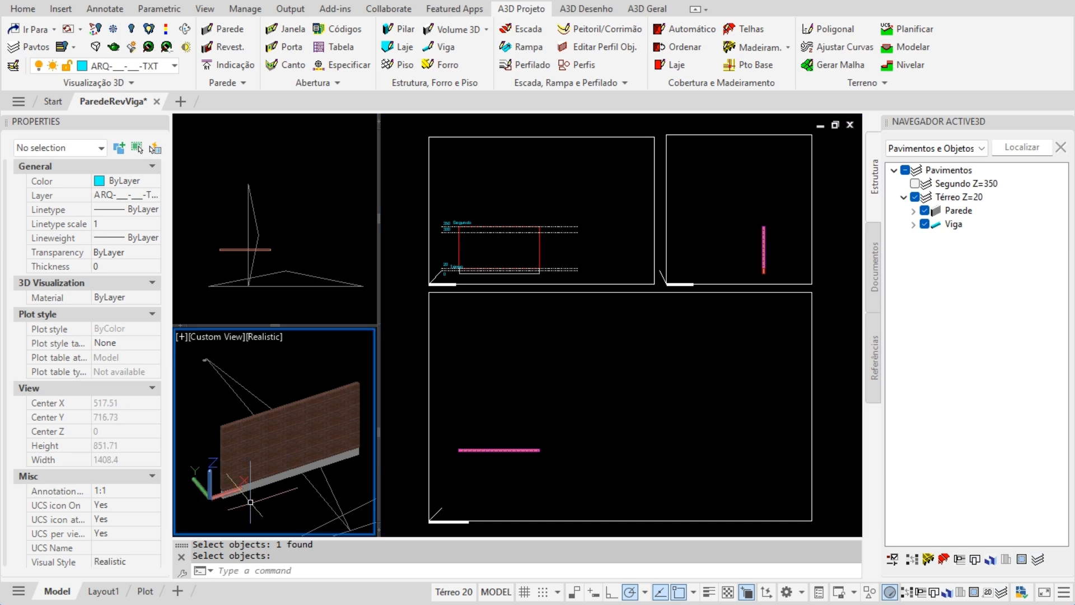
pyautogui.click(260, 487)
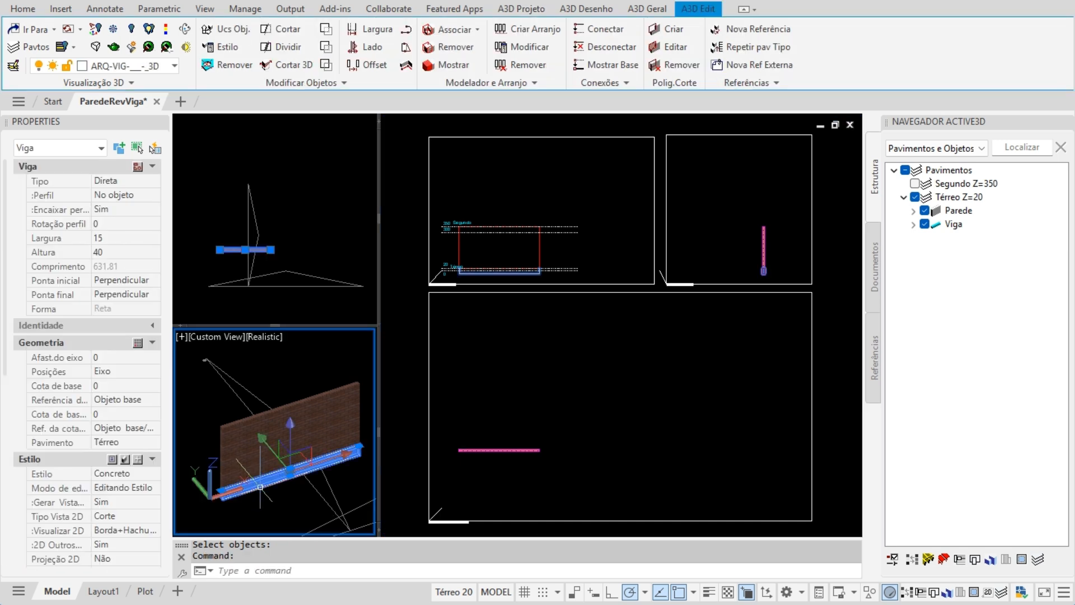
pyautogui.press('Escape')
# Move the wall in plan to a Posição Y of about 568.7, then stretch its end to a length of about 811.5 and shorten it slightly.
pyautogui.click(521, 449)
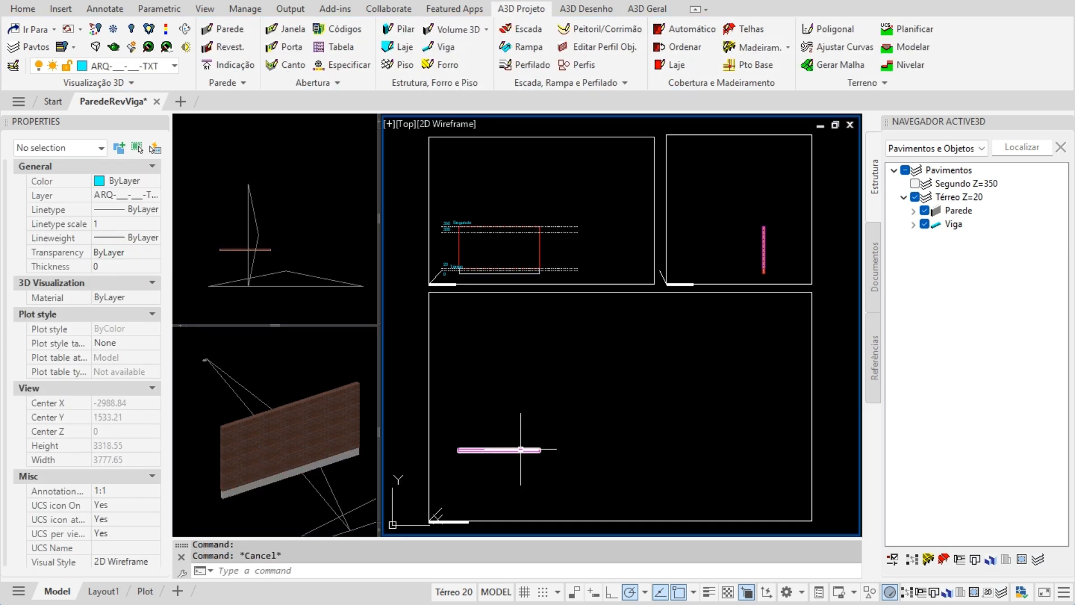
pyautogui.click(521, 450)
pyautogui.click(459, 449)
pyautogui.click(459, 434)
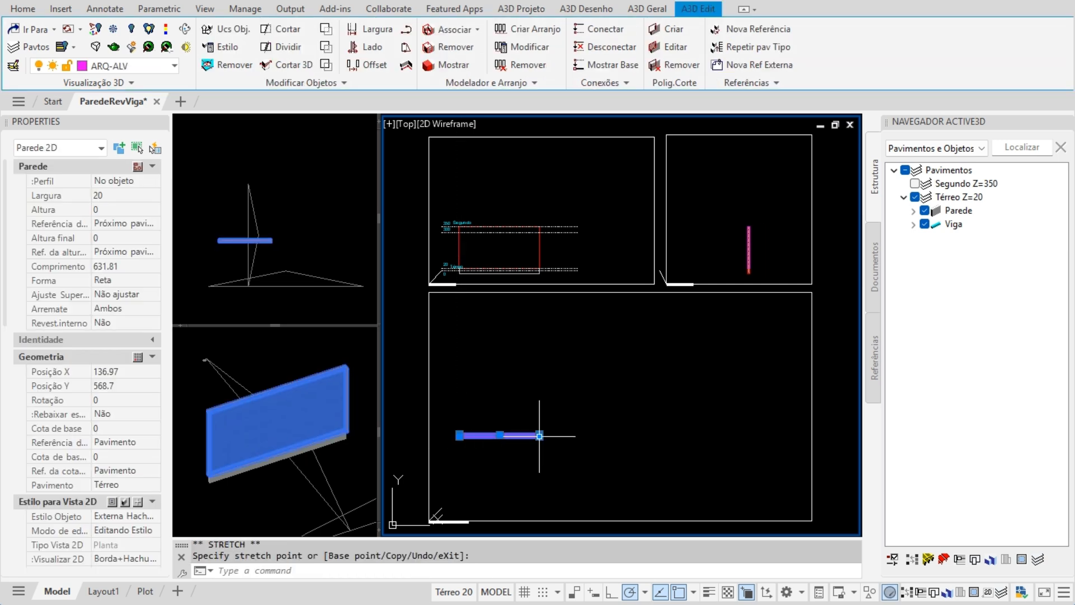
pyautogui.click(563, 435)
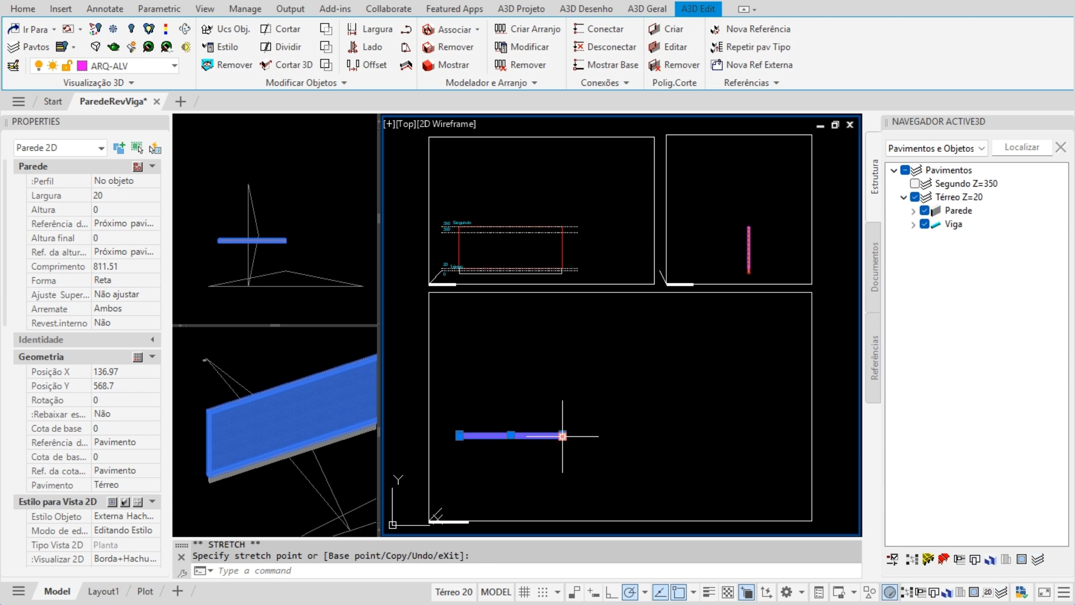
pyautogui.click(552, 435)
pyautogui.press('Escape')
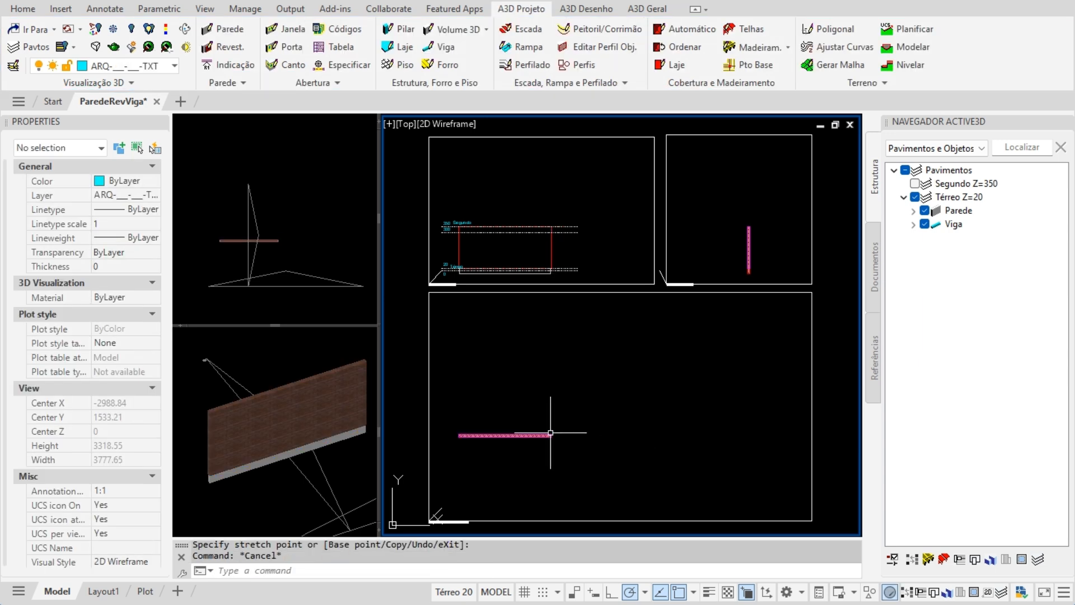
# Select the beam in the 3D view and examine its base elevations and their references, then deselect it.
pyautogui.click(524, 264)
pyautogui.press('Escape')
pyautogui.scroll(6, 474, 240)
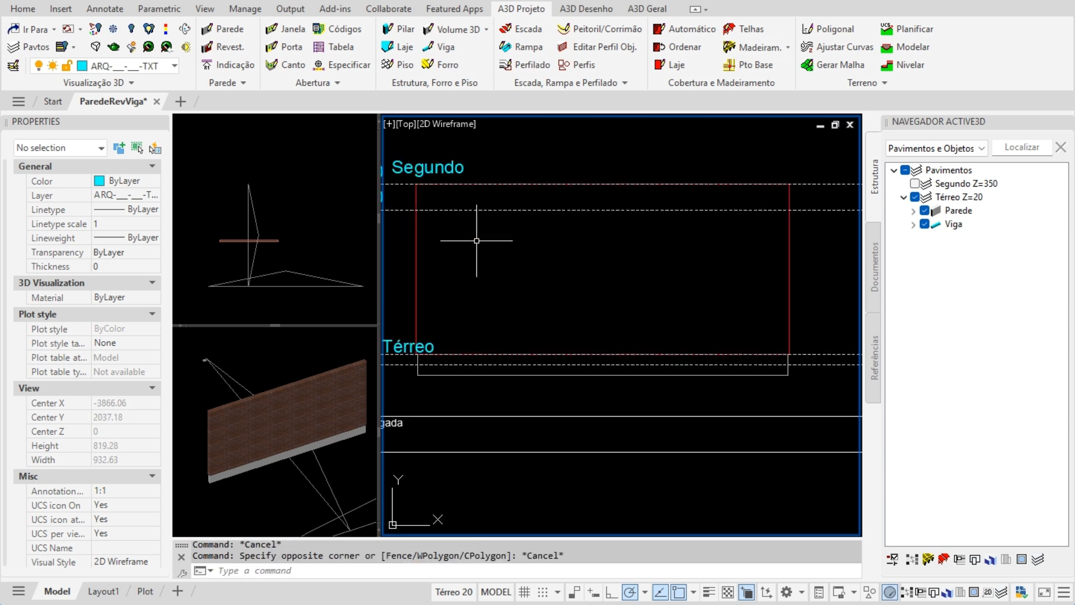
pyautogui.moveTo(504, 254)
pyautogui.mouseDown(button='middle')
pyautogui.moveTo(576, 312)
pyautogui.moveTo(554, 305)
pyautogui.mouseUp(button='middle')
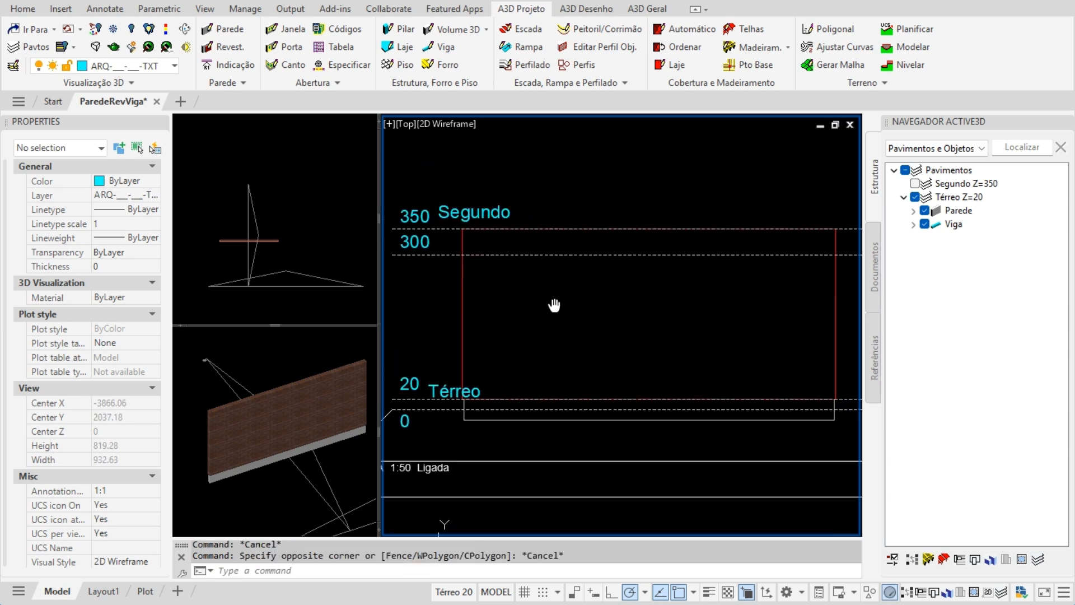
pyautogui.click(215, 475)
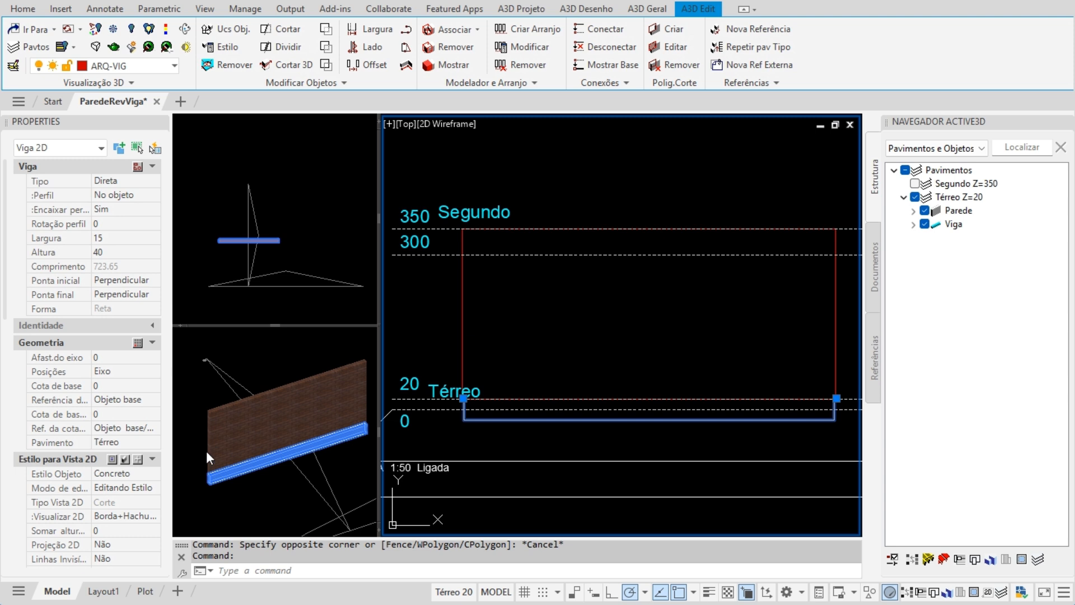
pyautogui.click(119, 386)
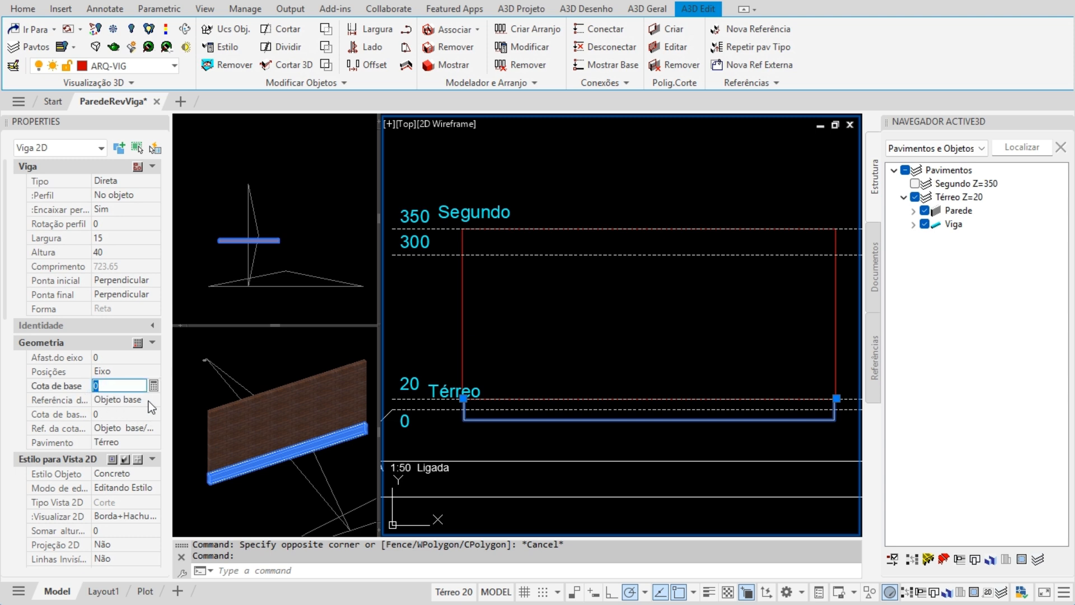
pyautogui.click(67, 415)
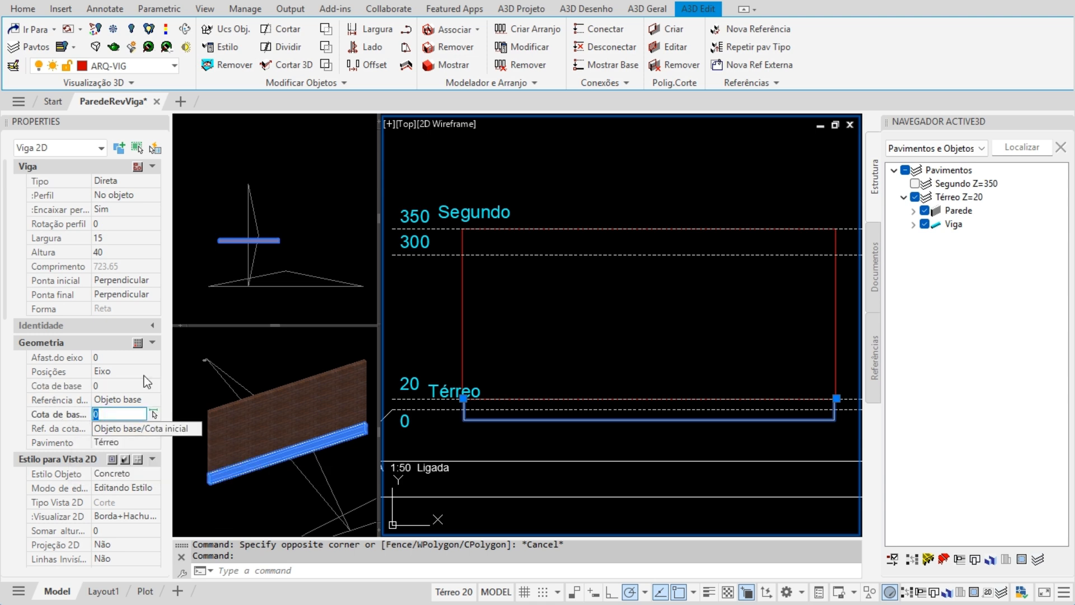
pyautogui.press('Escape')
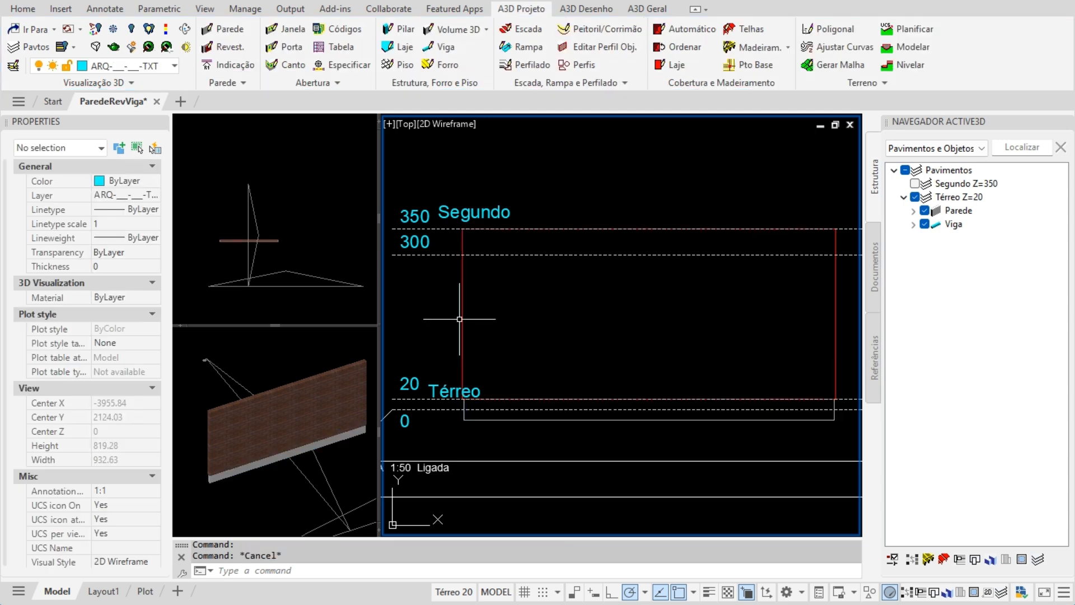
# Select the wall in the Corte AA section and set its end base elevation to 20.
pyautogui.click(463, 320)
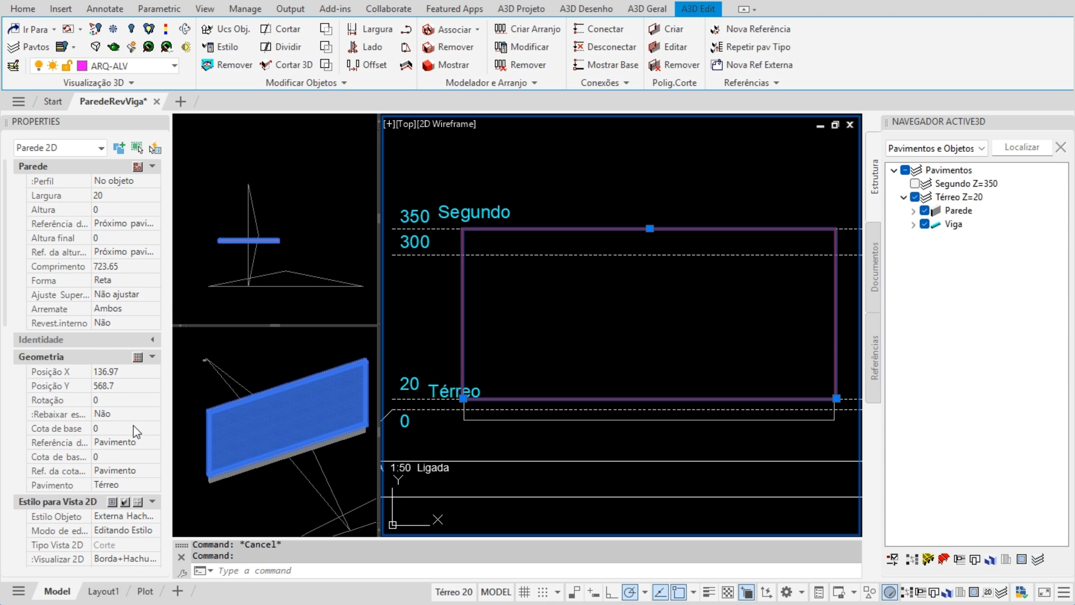
pyautogui.click(125, 455)
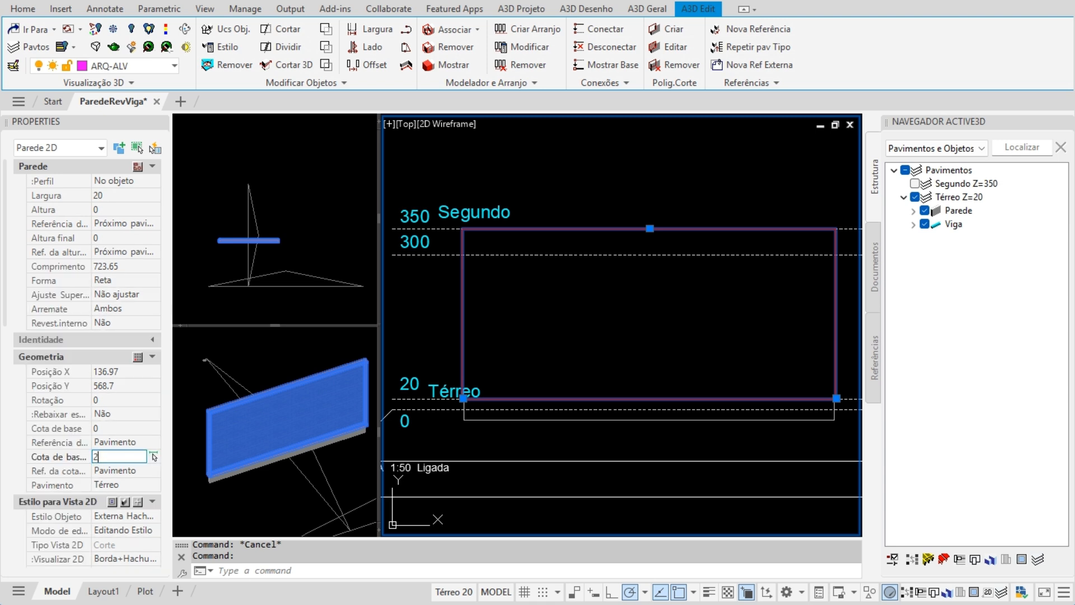
pyautogui.write('20')
pyautogui.press('Return')
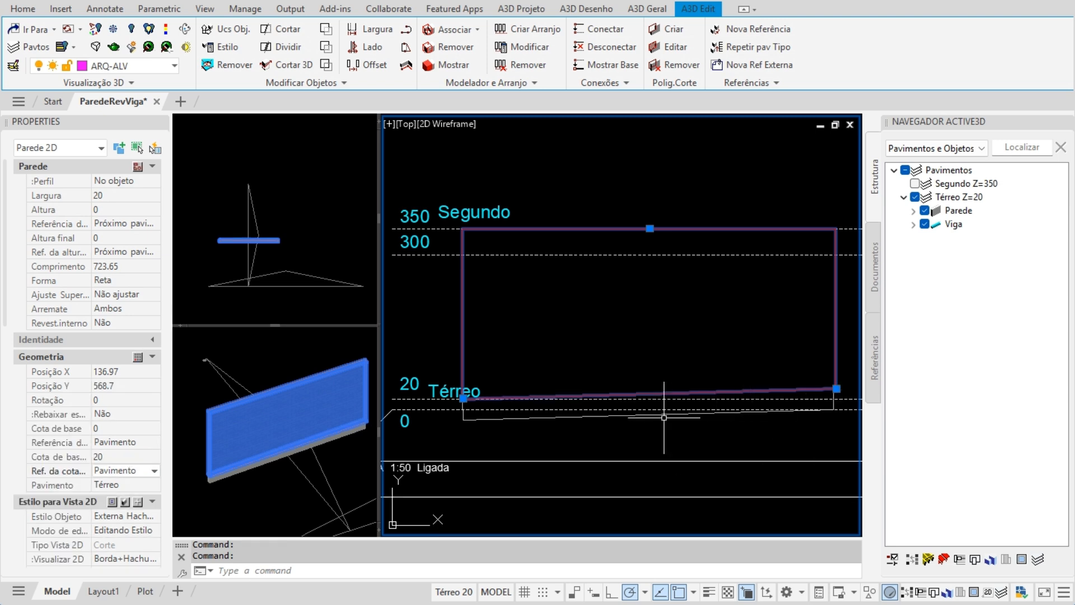
pyautogui.press('Escape')
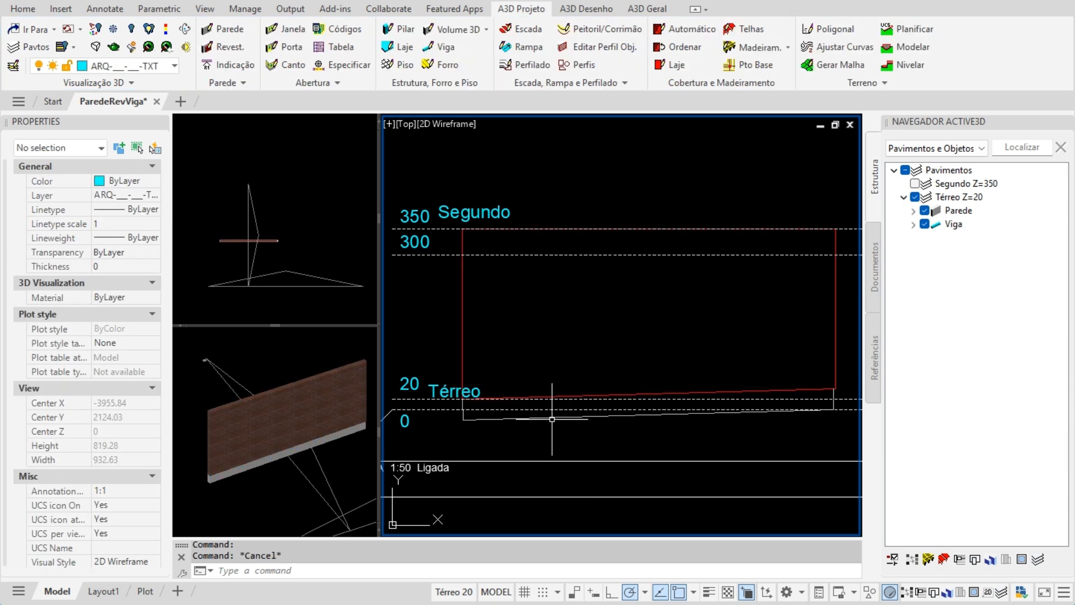
# Select the beam in the section and set both its Cota de base and its end base elevation to -10.
pyautogui.click(552, 419)
pyautogui.click(115, 386)
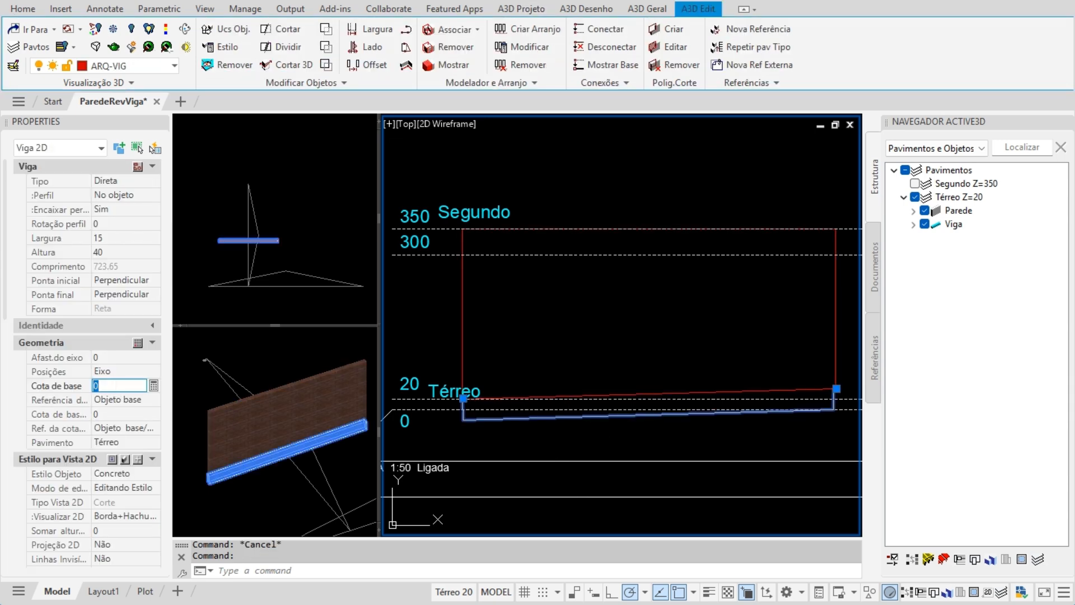
pyautogui.write('-10')
pyautogui.click(116, 413)
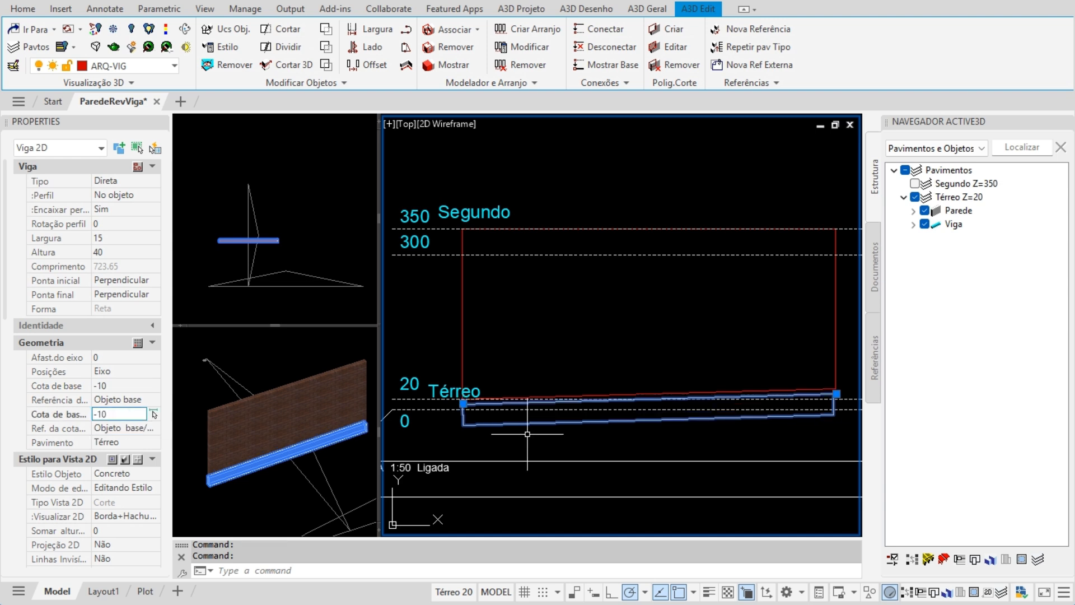
# Stretch the beam's far end in the section up to an elevation of about 113.89, then down to about -76.85.
pyautogui.click(836, 394)
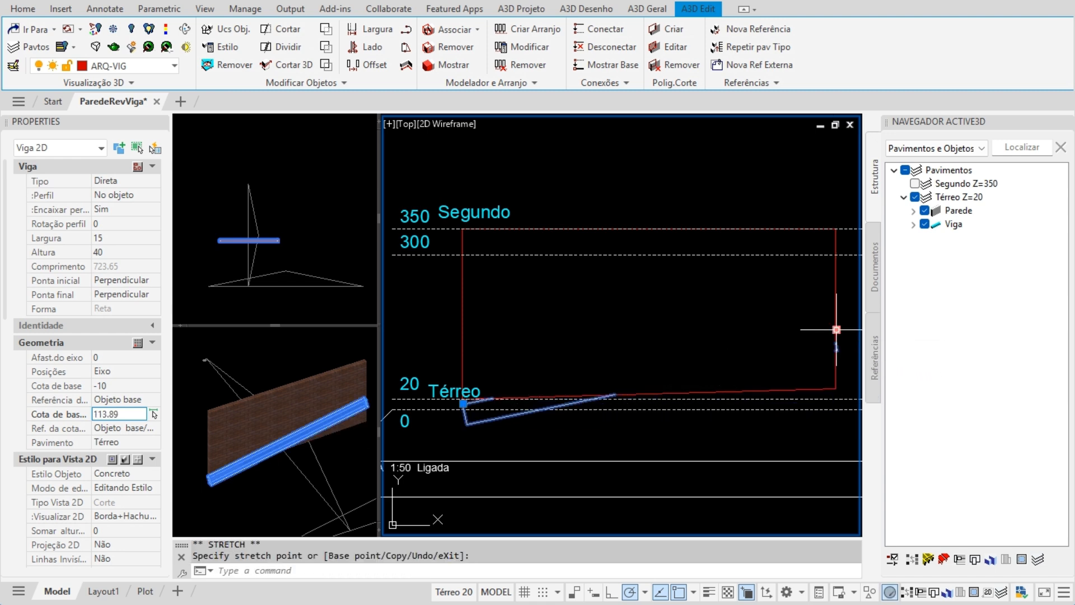
pyautogui.click(836, 329)
pyautogui.click(837, 428)
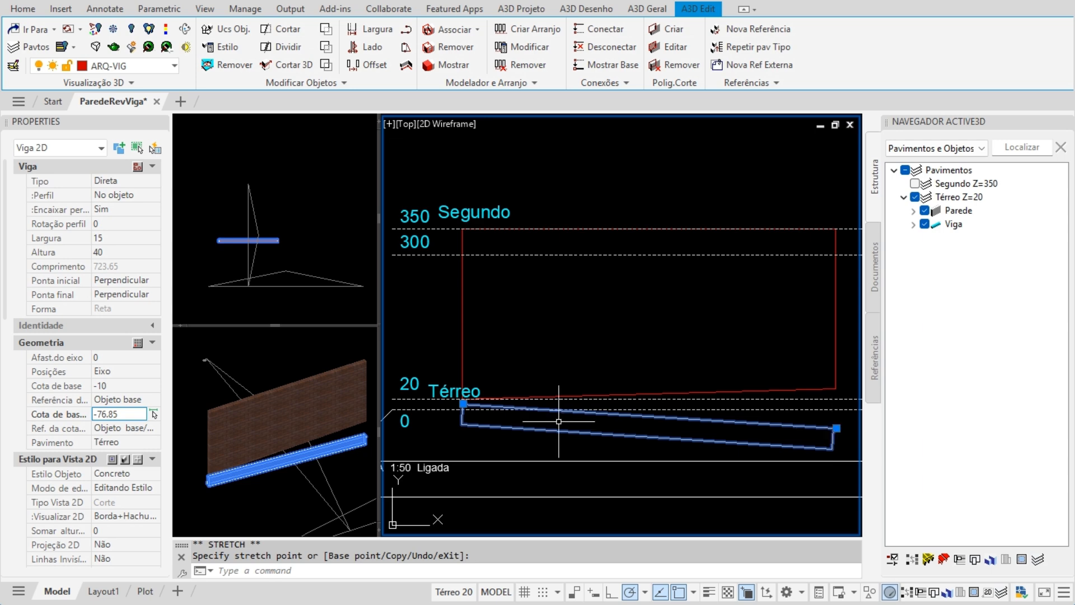
pyautogui.press('Escape')
# Move the wall by its start grip in the 3D view to a Posição Y of about 675.53, then partway back.
pyautogui.click(264, 518)
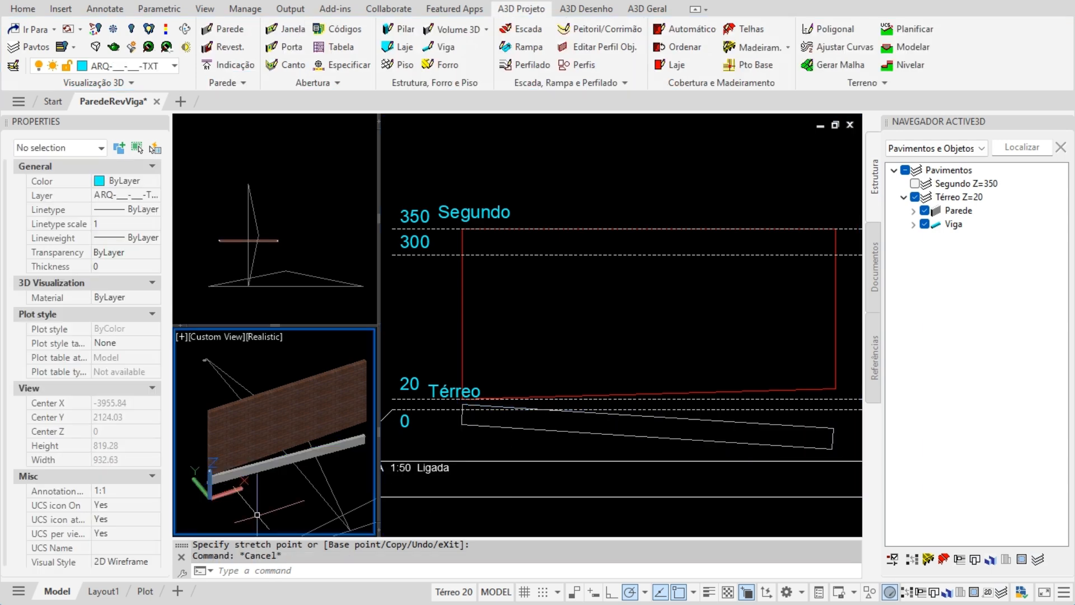
pyautogui.click(227, 447)
pyautogui.click(208, 474)
pyautogui.click(194, 458)
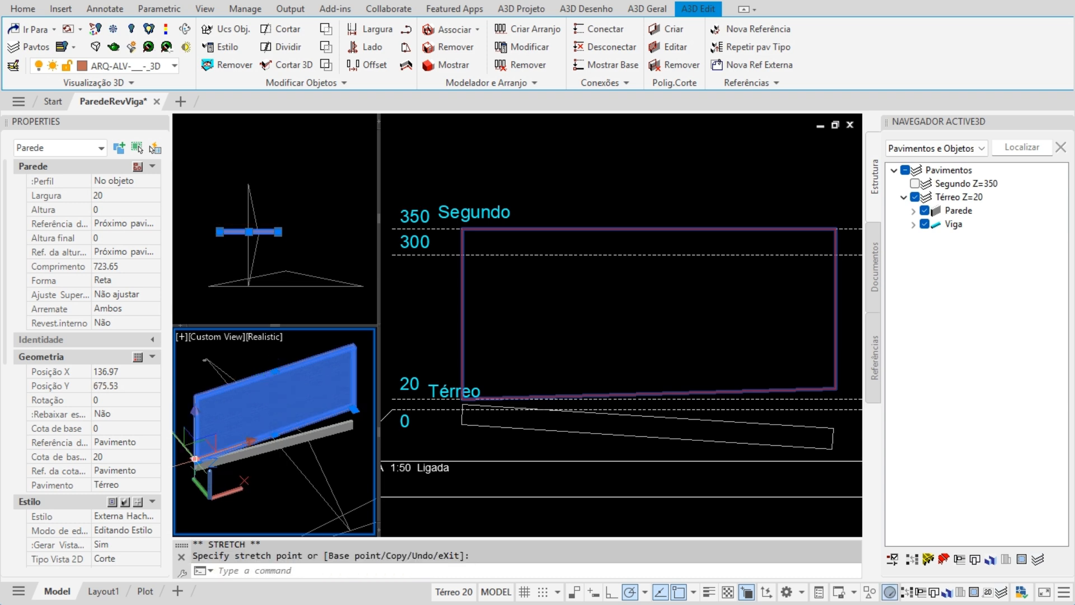
pyautogui.click(196, 460)
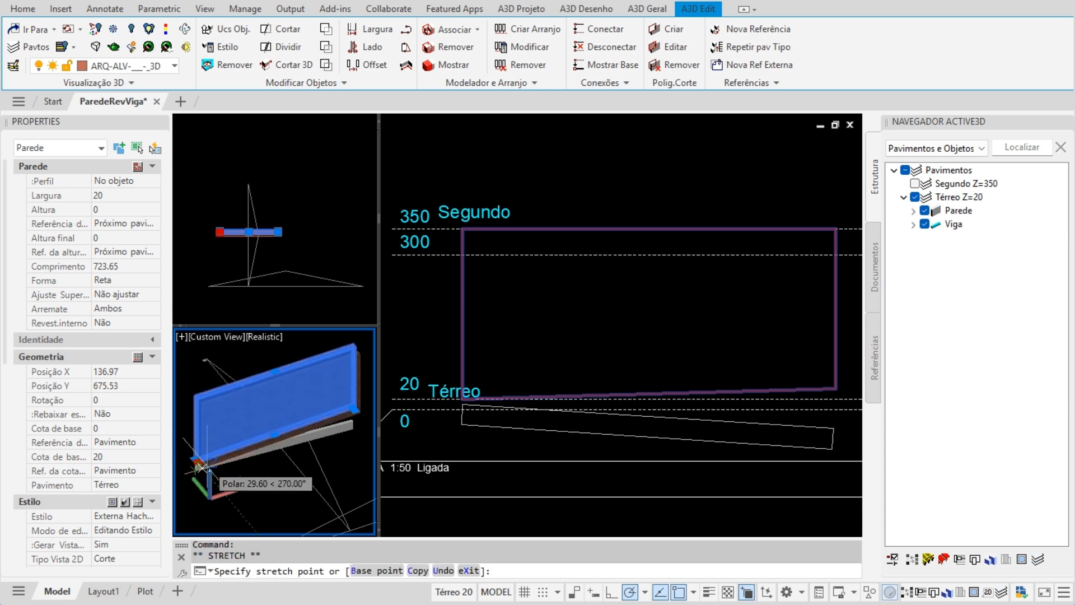
pyautogui.press('Escape')
pyautogui.press('Escape')
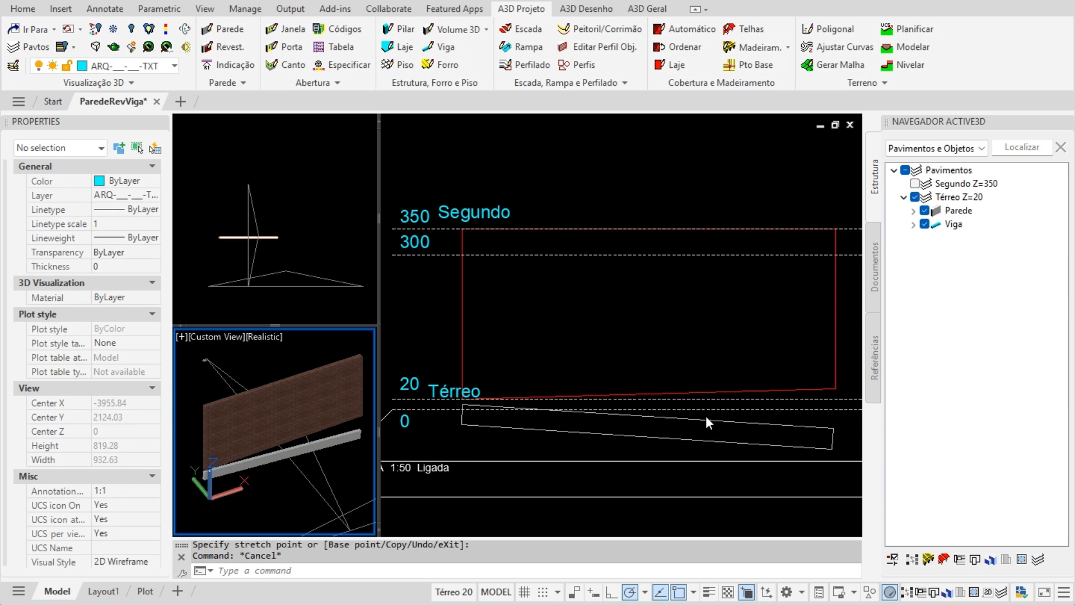
# Reference the beam's end base elevation to the next floor (Próximo pavimento), set it to 0 and check that end in the section.
pyautogui.click(492, 435)
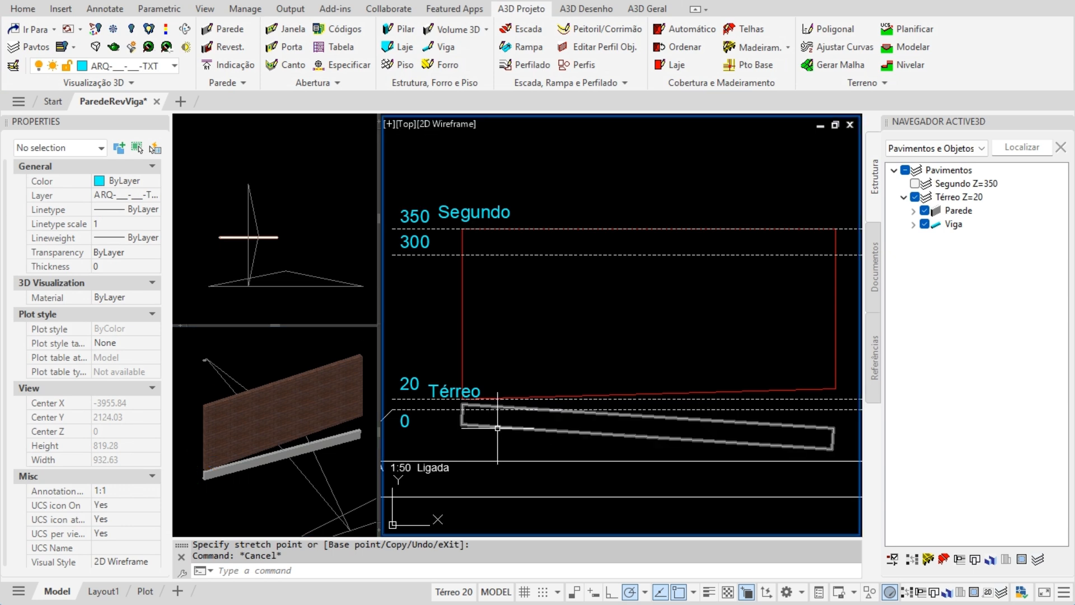
pyautogui.click(498, 429)
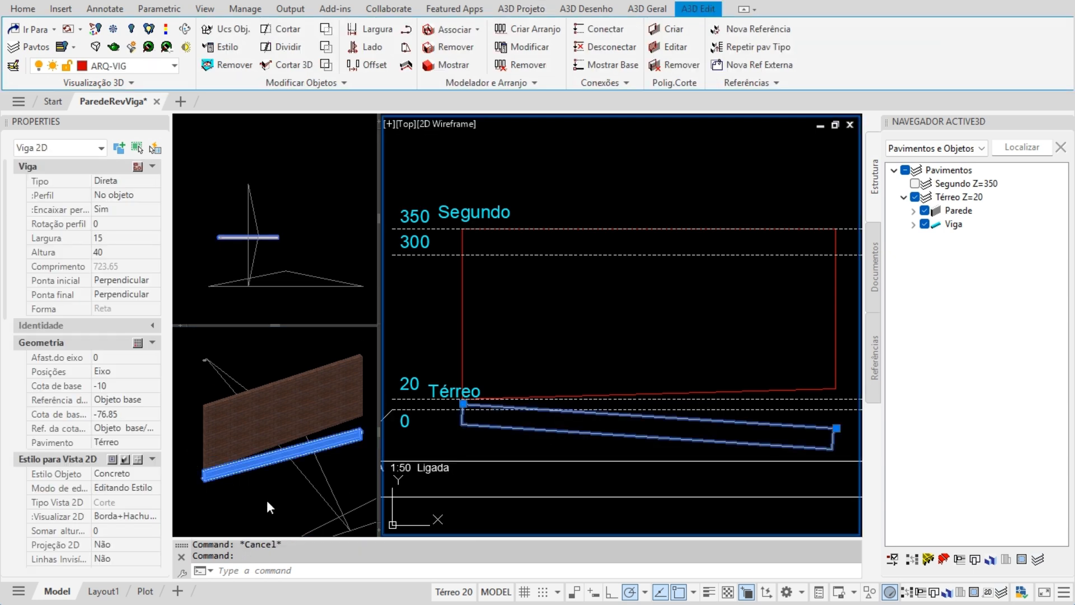
pyautogui.click(156, 428)
pyautogui.click(155, 428)
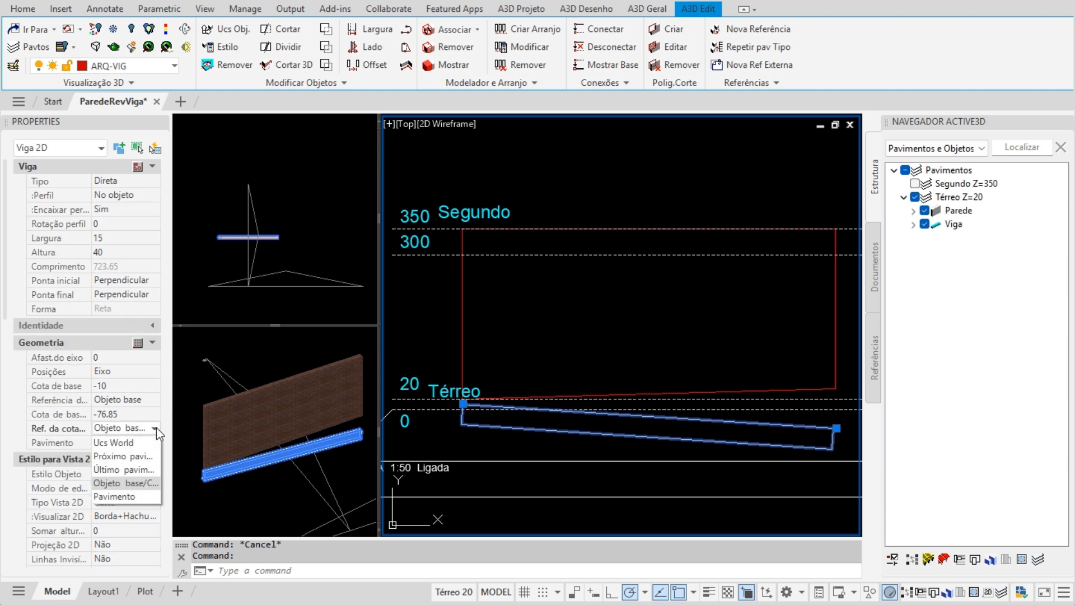
pyautogui.click(135, 457)
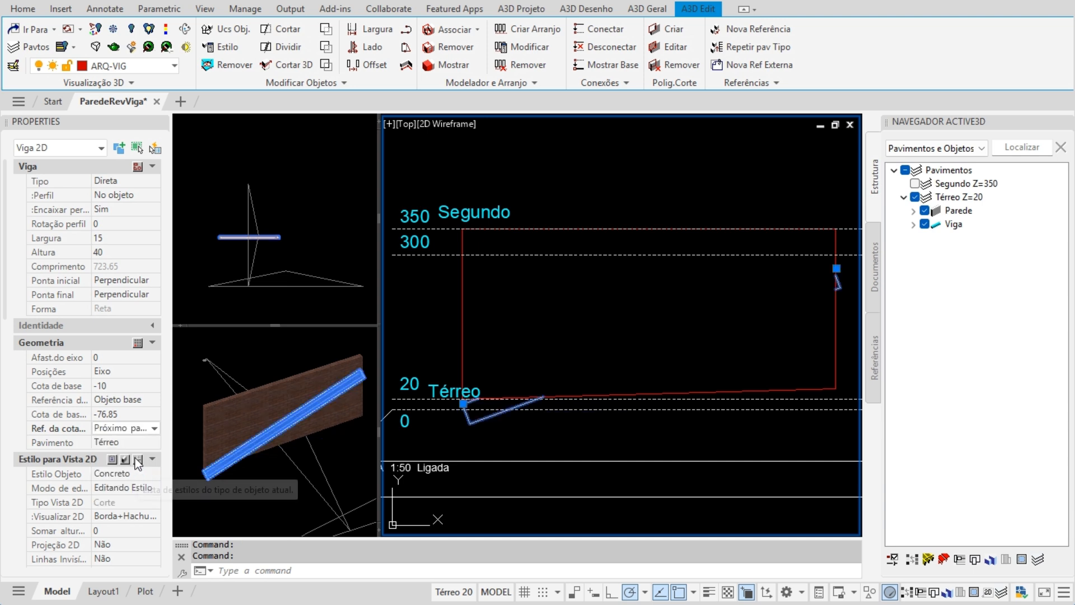
pyautogui.click(129, 414)
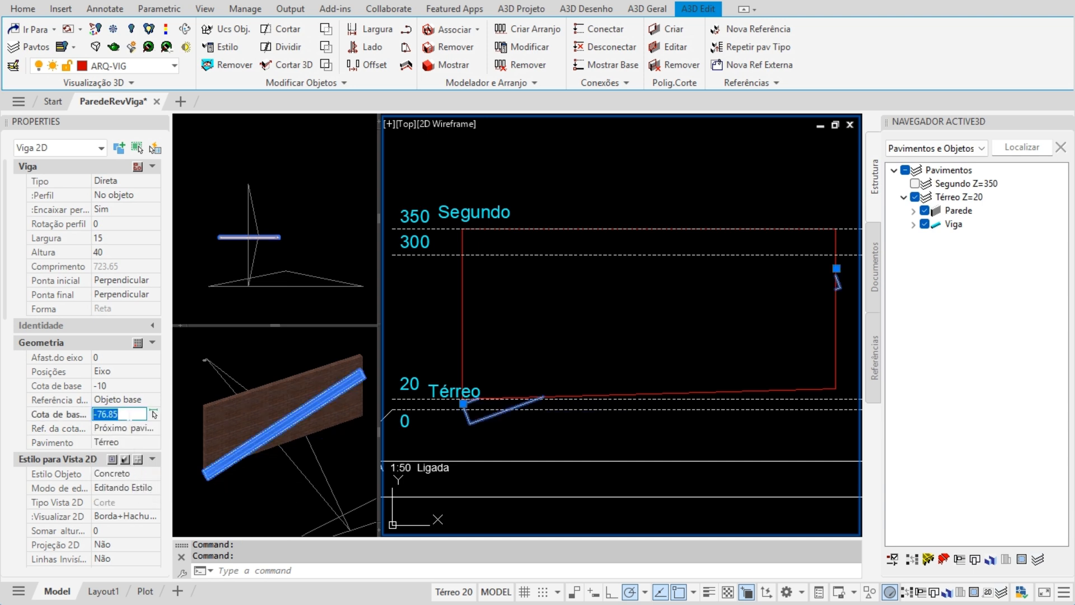
pyautogui.write('0')
pyautogui.press('Return')
pyautogui.scroll(8, 806, 263)
pyautogui.scroll(4, 794, 247)
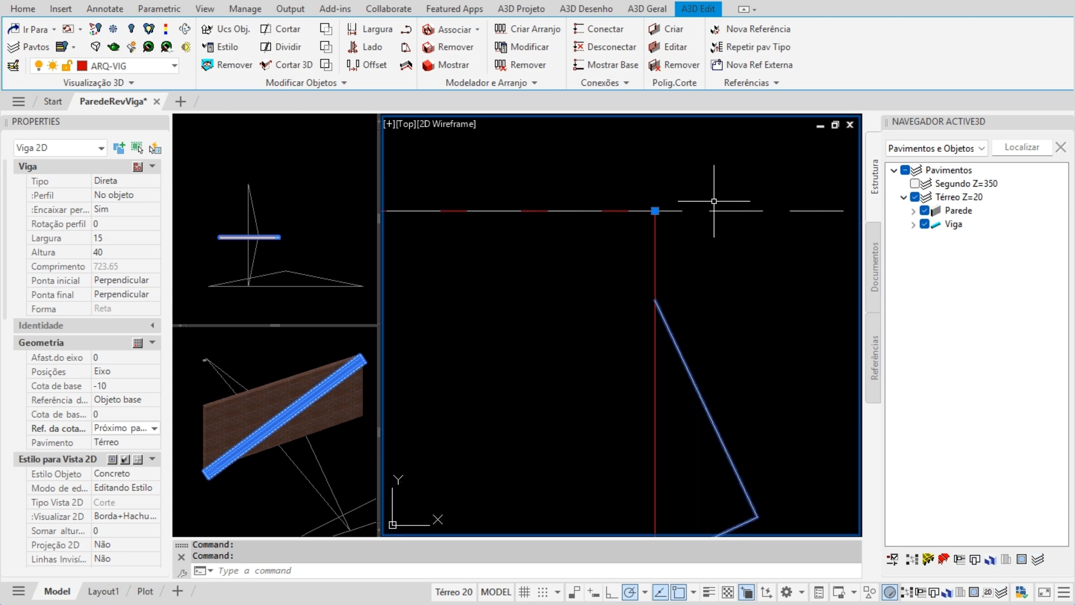
pyautogui.click(656, 210)
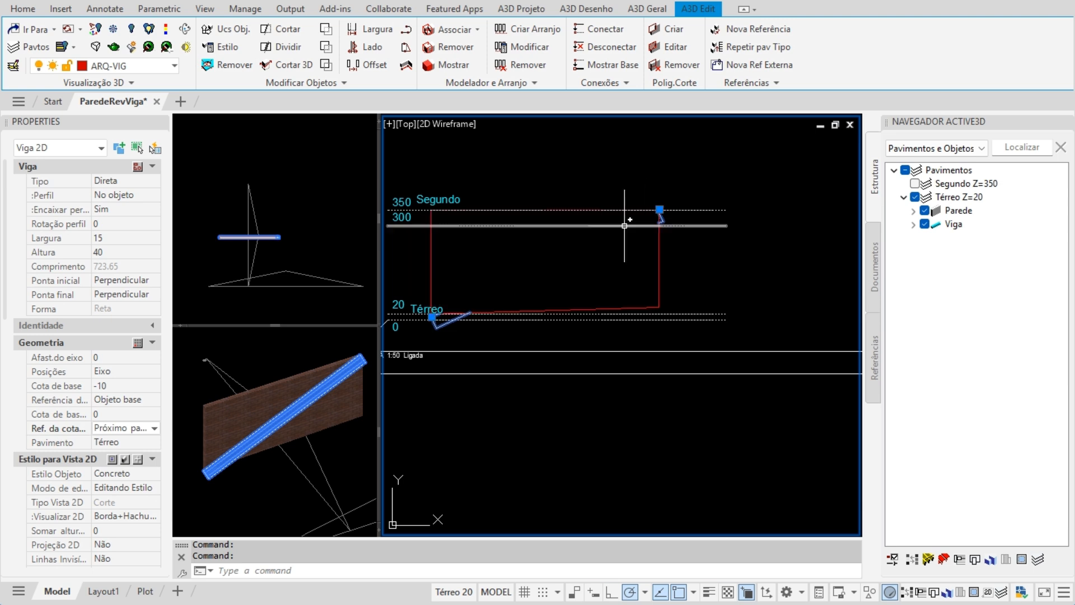
# Change the reference of the beam's end base elevation to Pavimento and set its Cota de base to 0.
pyautogui.click(153, 428)
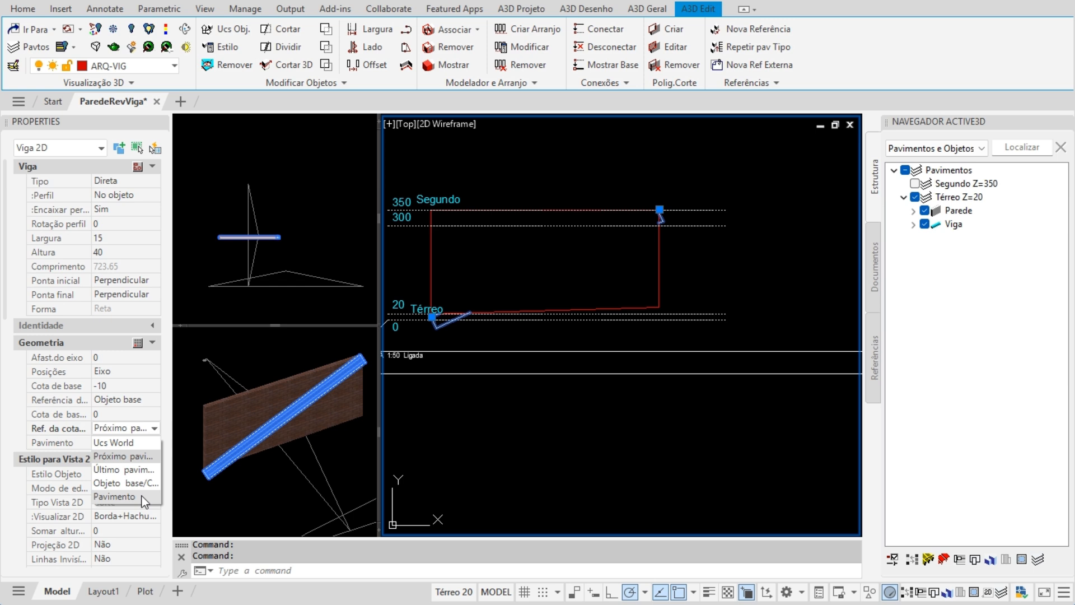
pyautogui.click(143, 497)
pyautogui.click(144, 414)
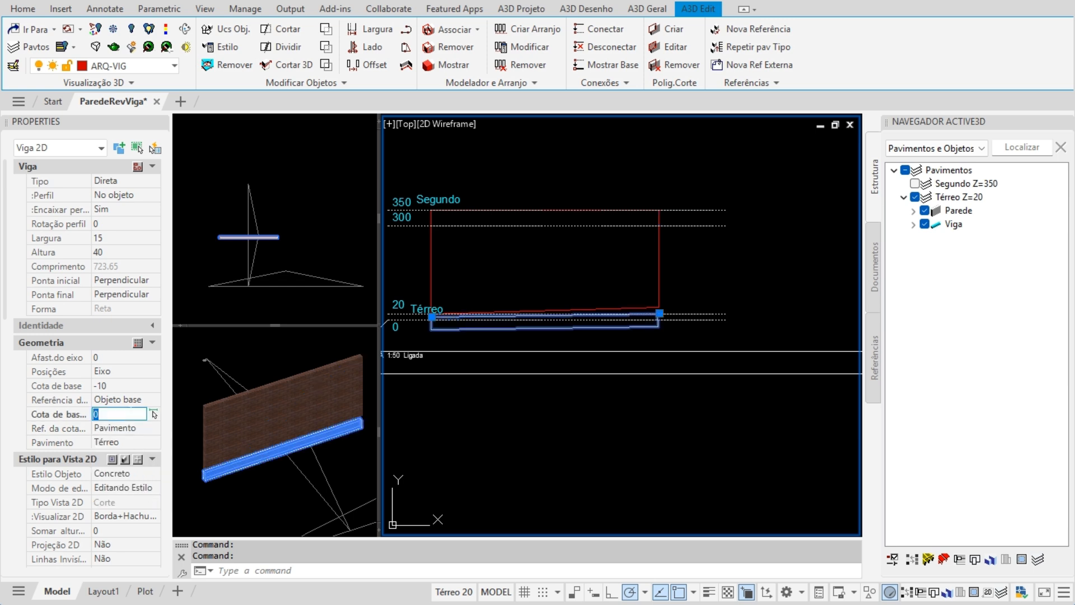
pyautogui.click(134, 386)
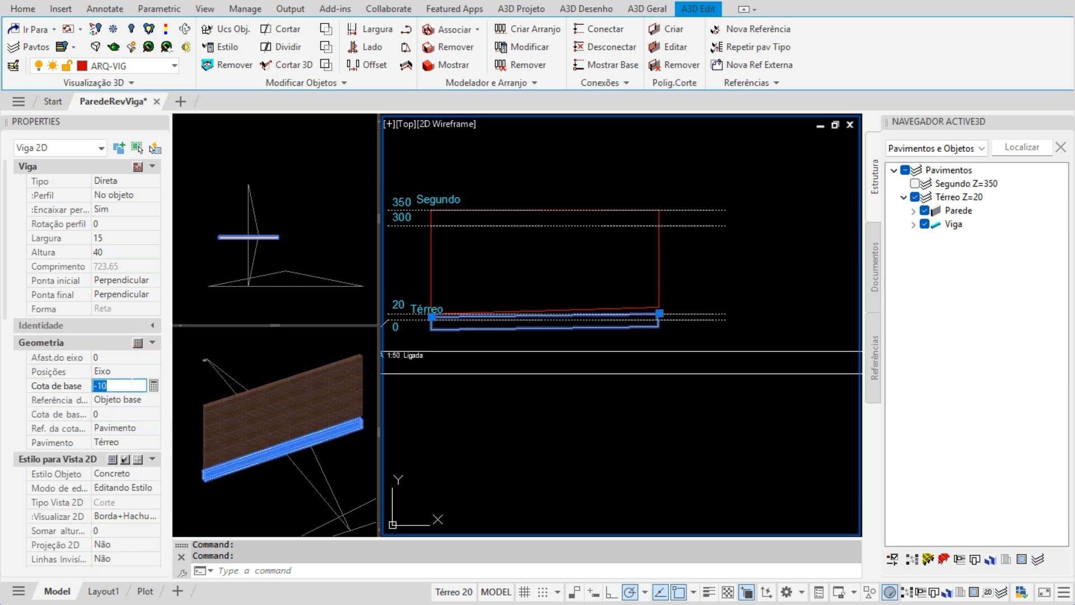
pyautogui.write('0')
pyautogui.press('Tab')
pyautogui.moveTo(517, 288); pyautogui.dragTo(583, 353, button='middle')
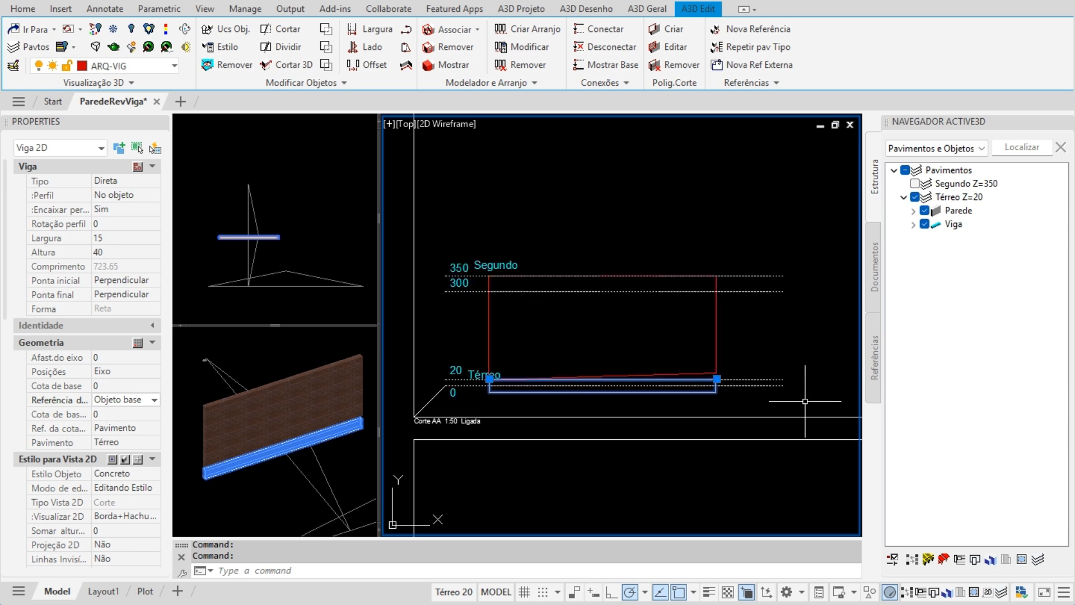
# Set the reference of the beam's end base elevation to Objeto base/Cota inicial and deselect the beam.
pyautogui.click(149, 428)
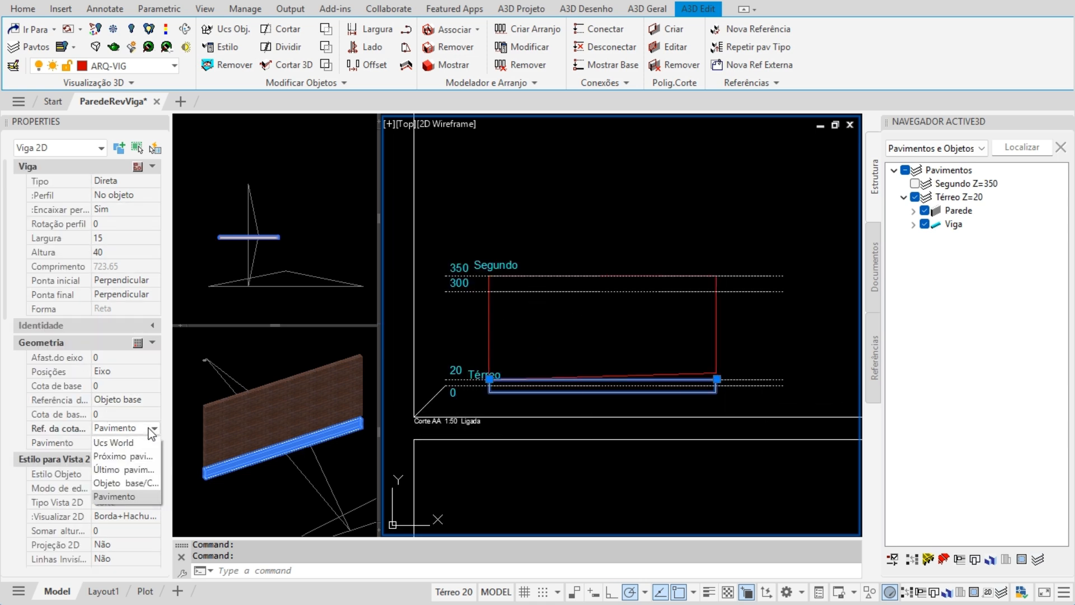
pyautogui.click(134, 486)
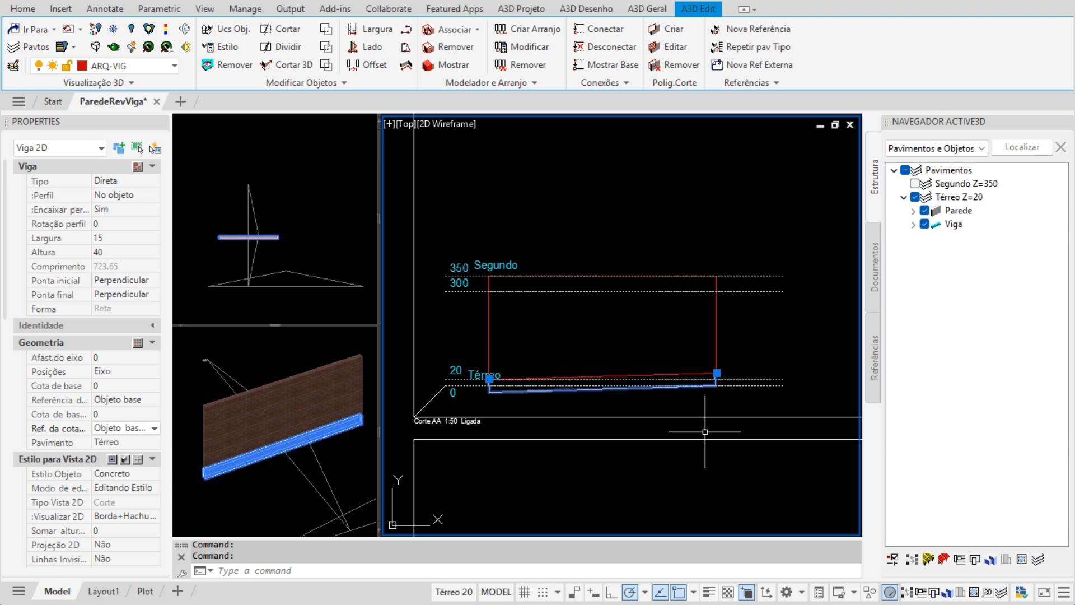
pyautogui.press('Escape')
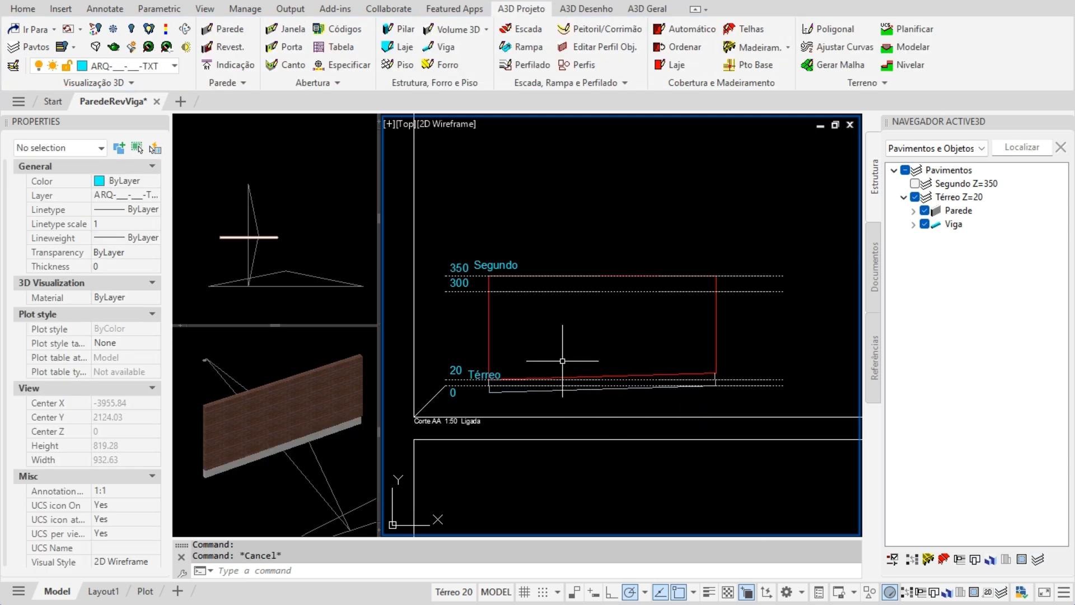
# Shorten the beam in the 3D view by moving its start grip inward along the wall, to a length of about 680.85.
pyautogui.click(494, 392)
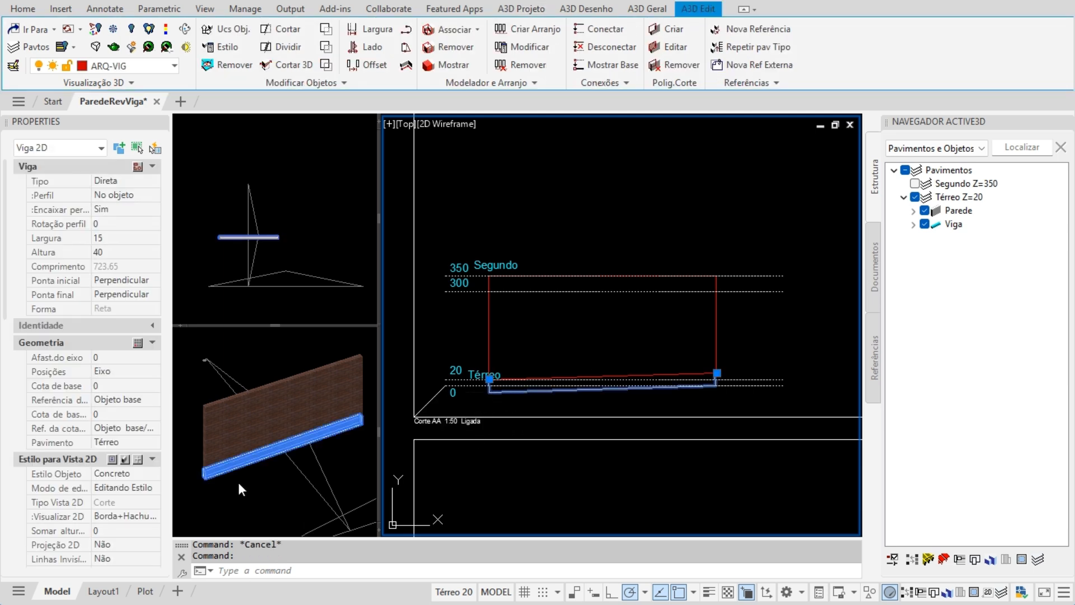
pyautogui.click(250, 464)
pyautogui.press('Escape')
pyautogui.click(249, 463)
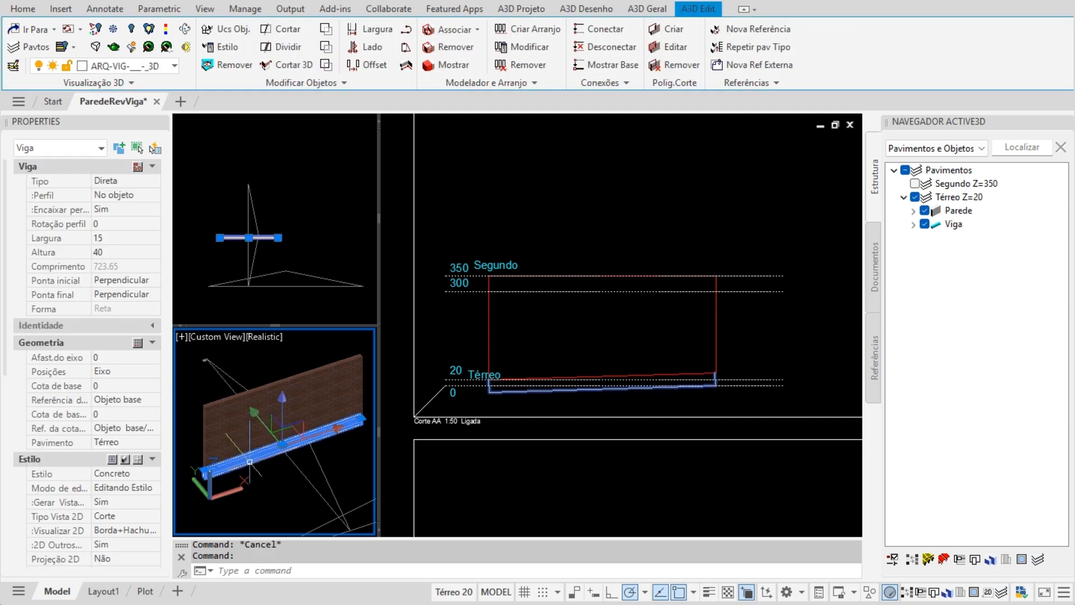
pyautogui.scroll(6, 191, 468)
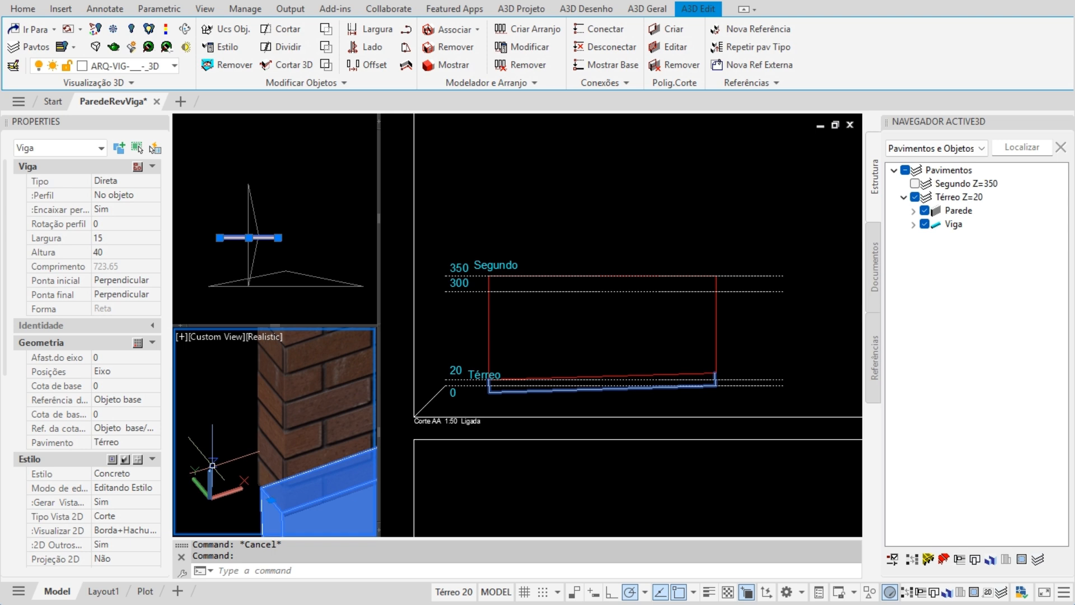
pyautogui.click(256, 480)
pyautogui.click(249, 487)
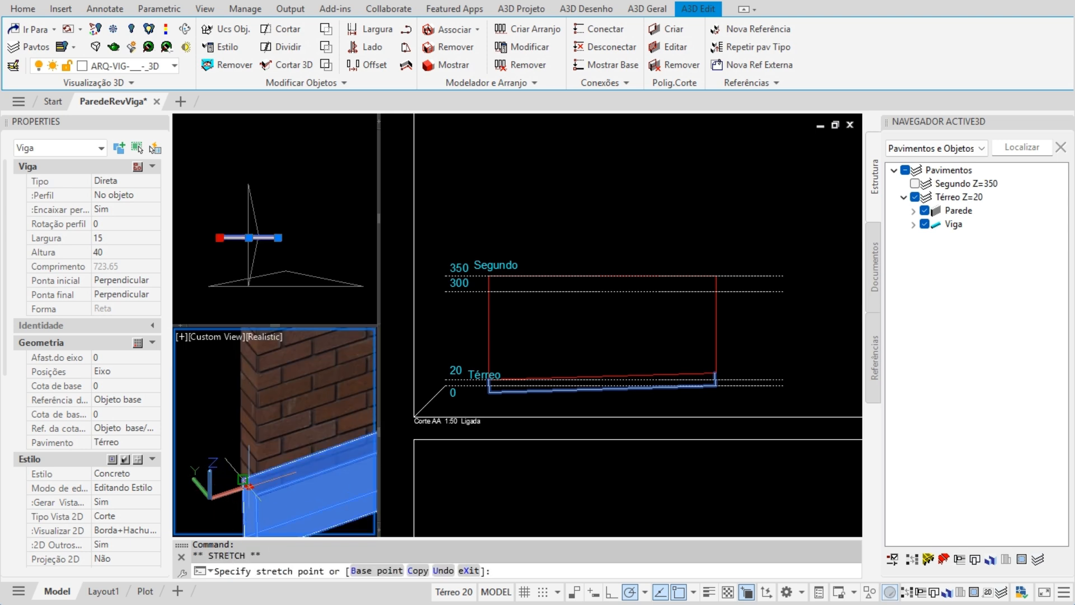
pyautogui.click(319, 464)
pyautogui.scroll(-2, 224, 499)
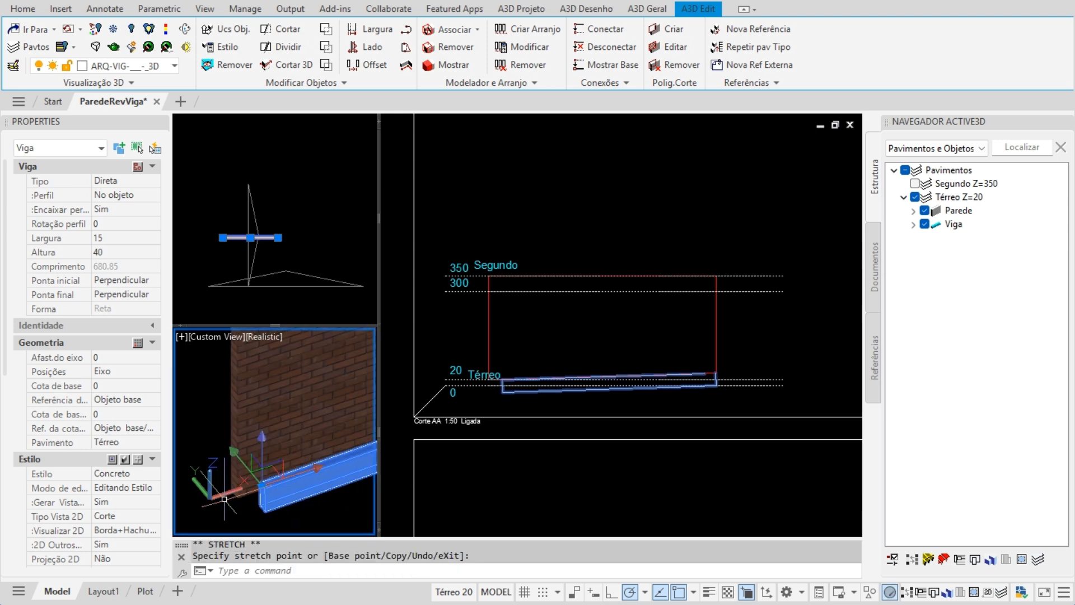
pyautogui.scroll(-2, 224, 499)
pyautogui.press('Escape')
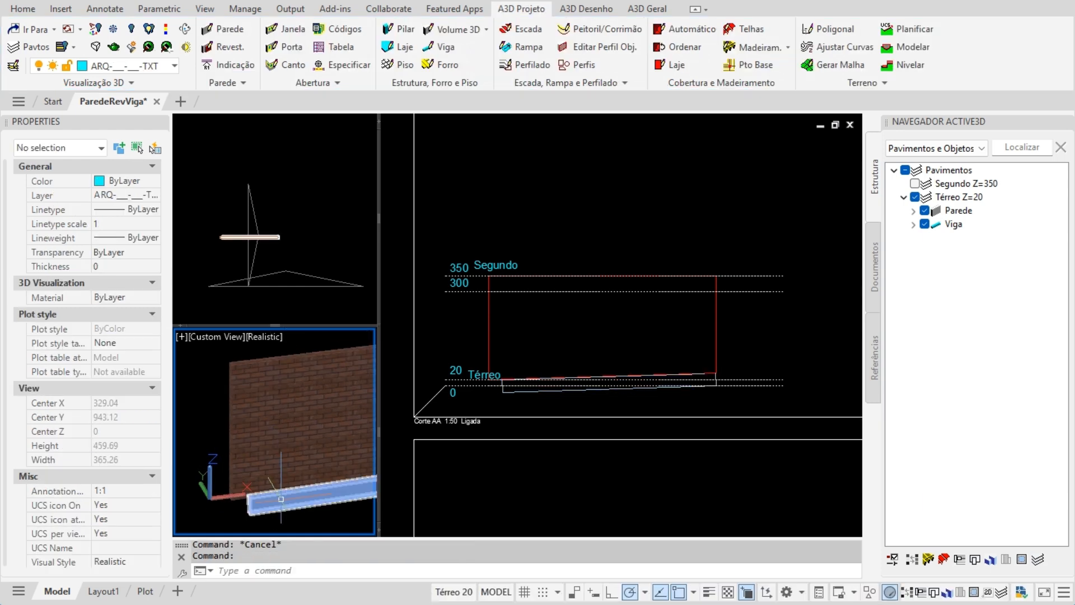
# Set the shortened beam's Ponta inicial to Vertical and deselect it.
pyautogui.click(286, 482)
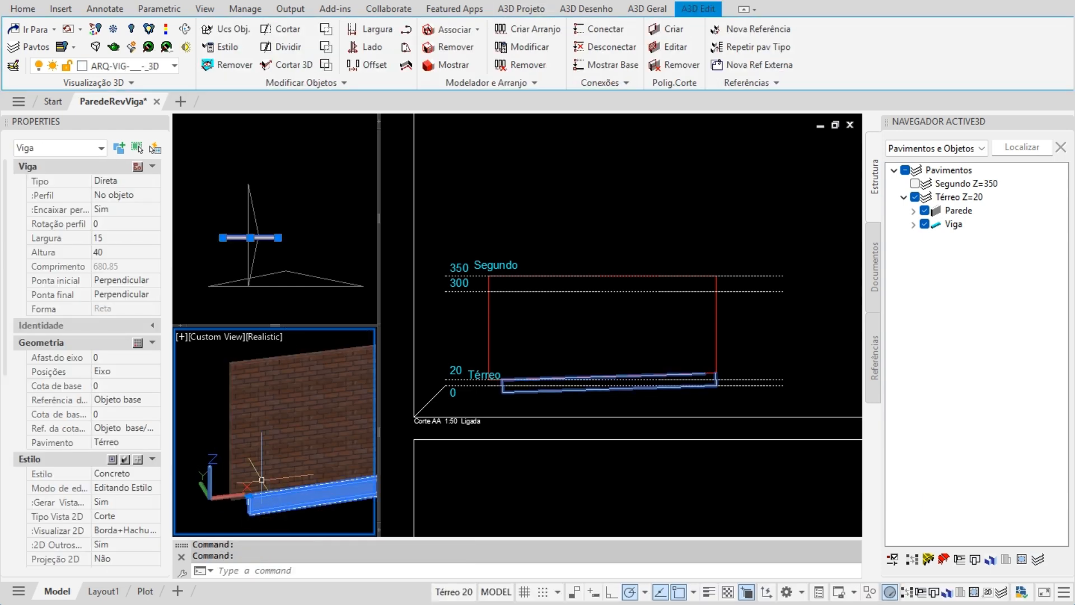
pyautogui.click(82, 280)
pyautogui.click(154, 280)
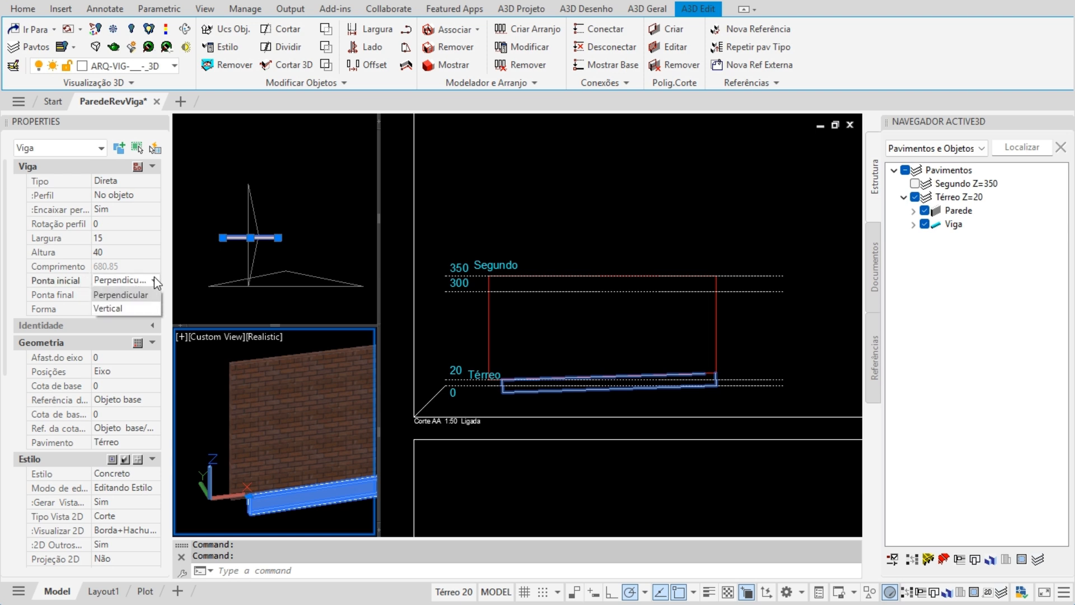
pyautogui.click(146, 307)
pyautogui.press('Escape')
pyautogui.scroll(2, 254, 511)
pyautogui.moveTo(267, 478); pyautogui.dragTo(232, 433, button='middle')
pyautogui.scroll(-5, 293, 447)
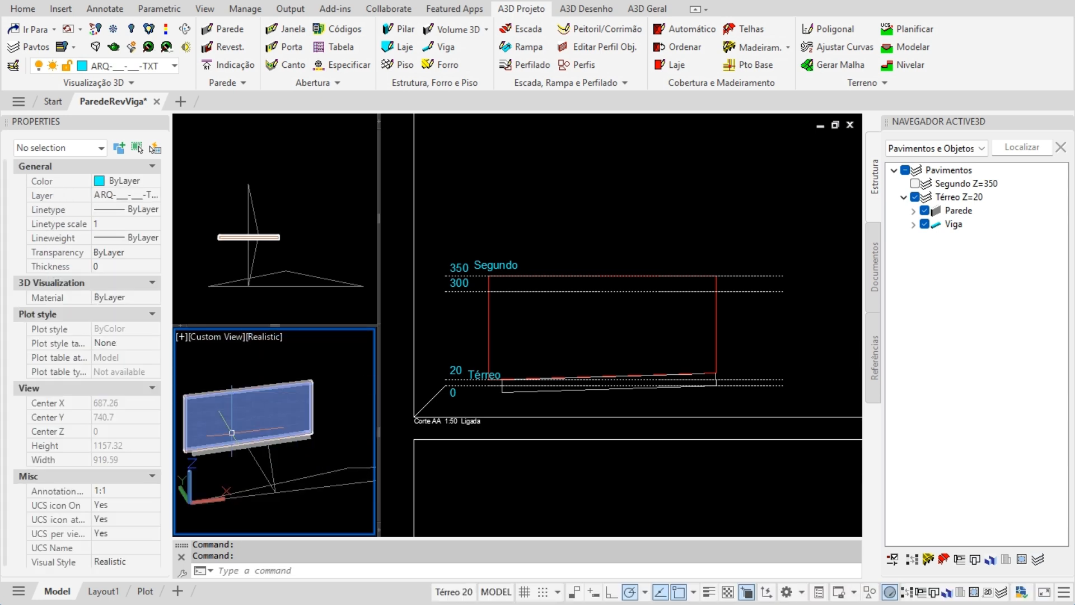
# Draw a second wall about 420 long in the plan, perpendicular to the first wall and starting at its end corner.
pyautogui.click(588, 342)
pyautogui.scroll(-5, 588, 342)
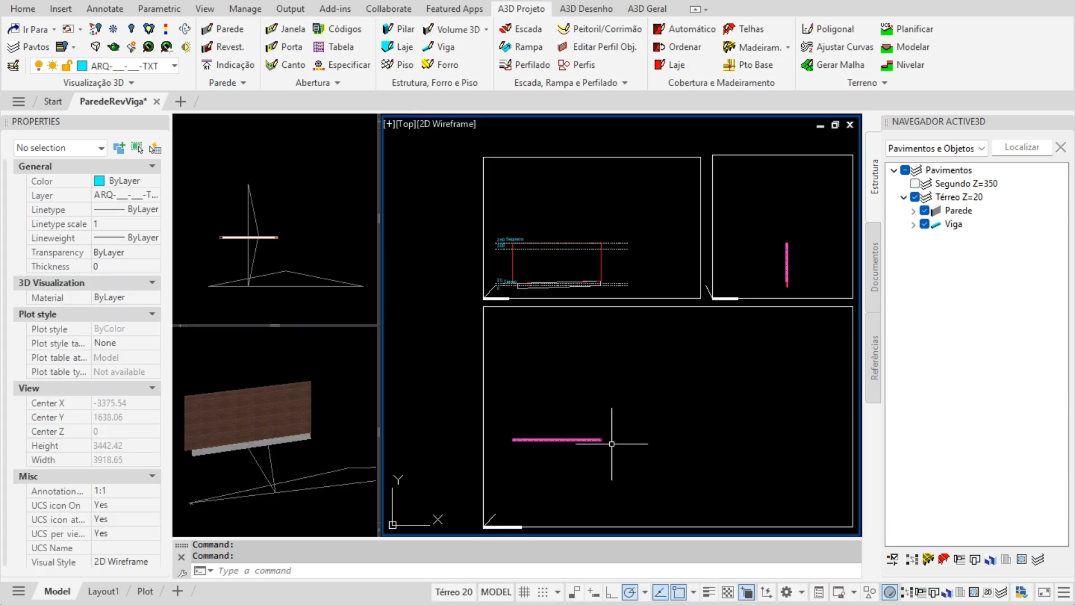
pyautogui.scroll(2, 612, 443)
pyautogui.write('PA')
pyautogui.press('Return')
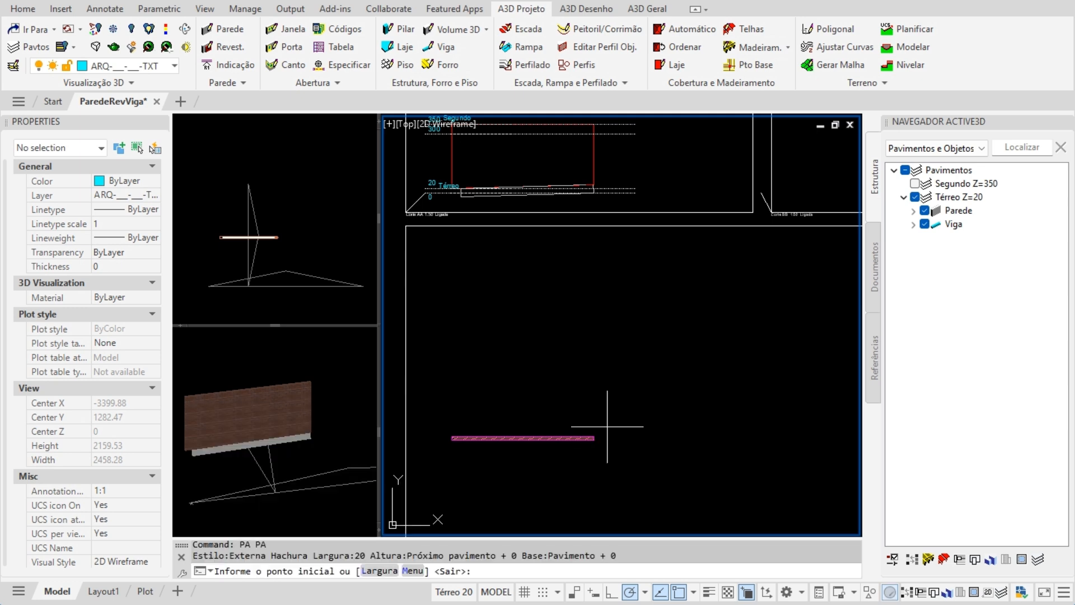
pyautogui.click(594, 435)
pyautogui.click(591, 353)
pyautogui.click(556, 376)
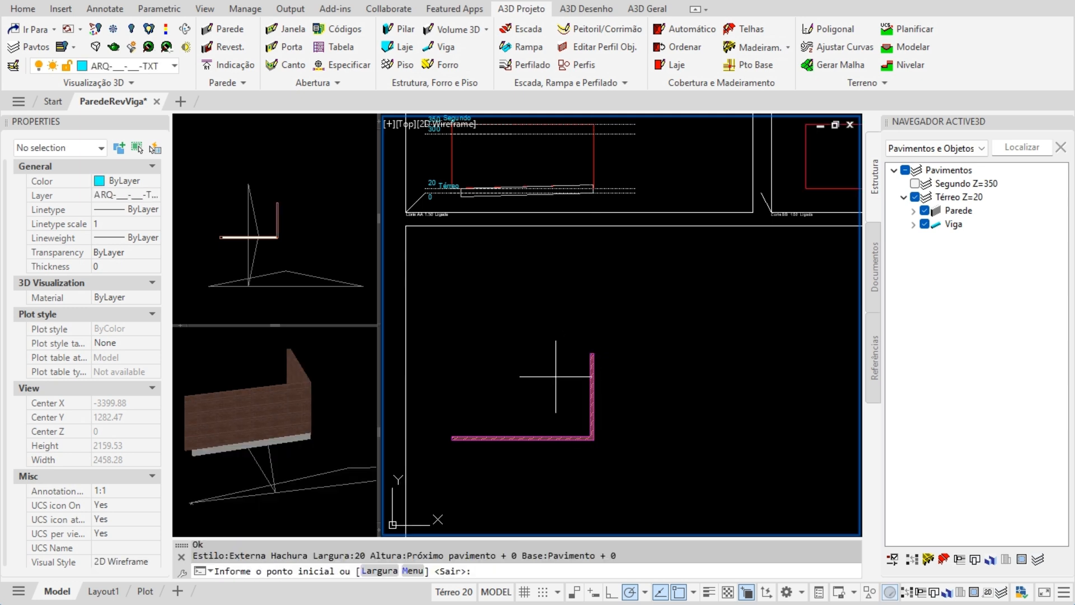
pyautogui.press('Escape')
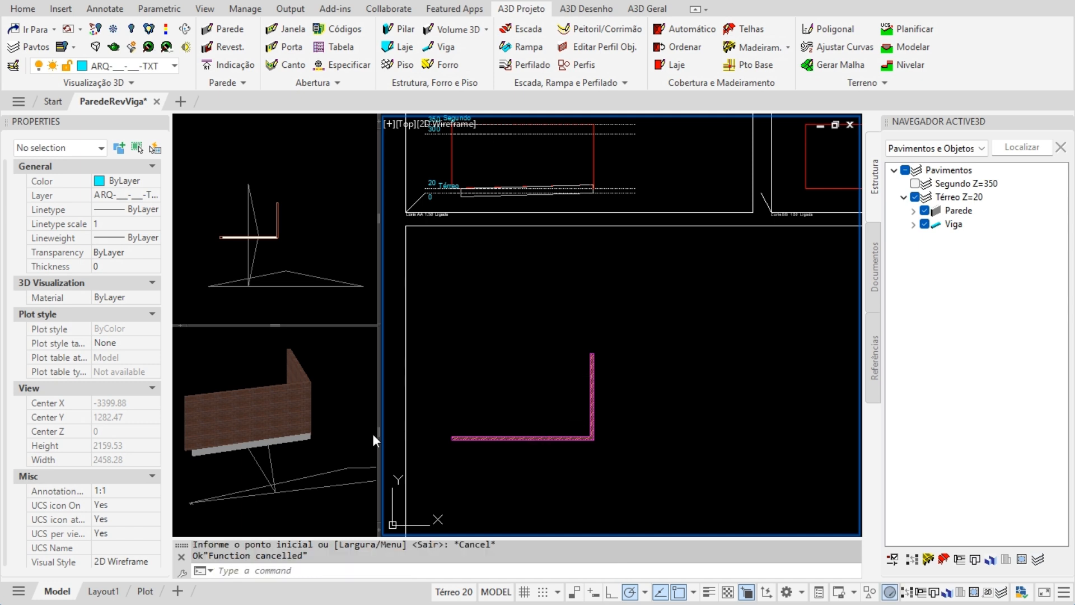
# Raise the end base elevation of the first wall, selected in the plan, and deselect it.
pyautogui.click(518, 438)
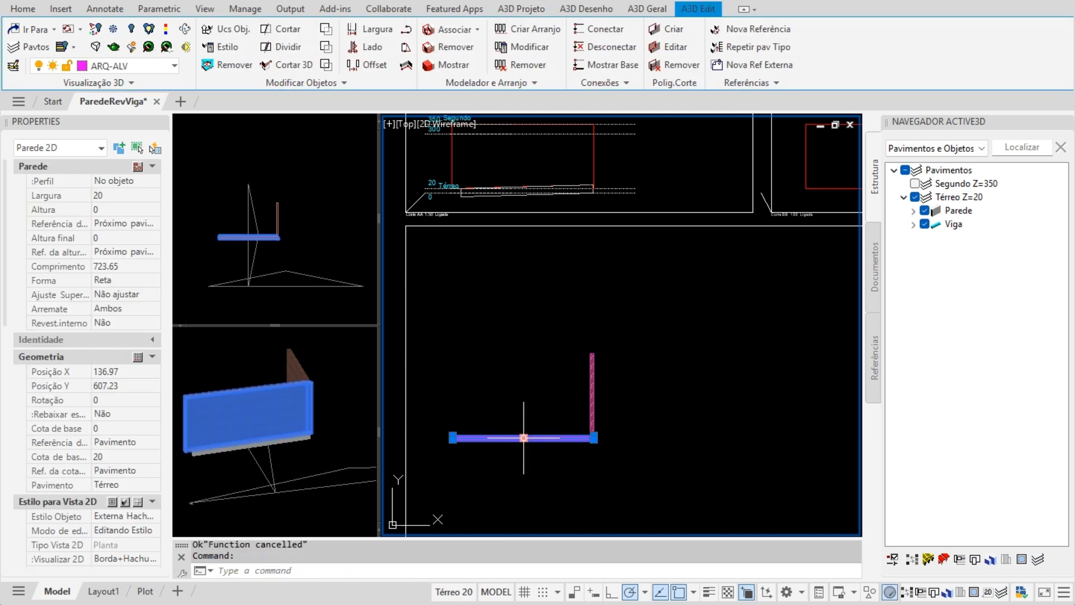
pyautogui.click(153, 457)
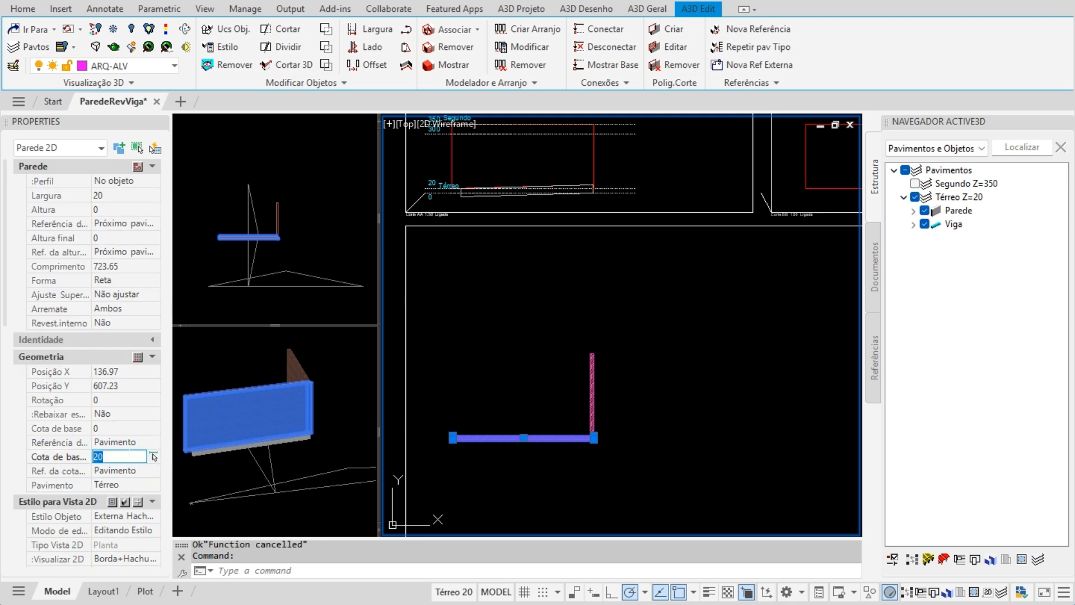
pyautogui.press('Return')
pyautogui.press('Escape')
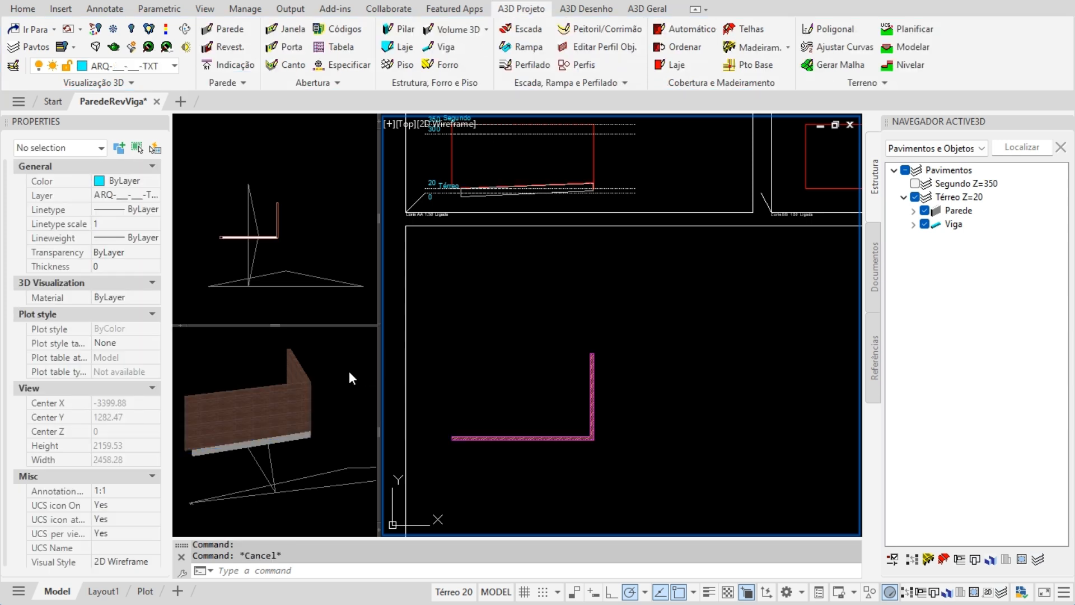
# Set the second wall's Cota de base to 30 and its end base elevation to 0.
pyautogui.click(360, 371)
pyautogui.click(297, 389)
pyautogui.click(121, 427)
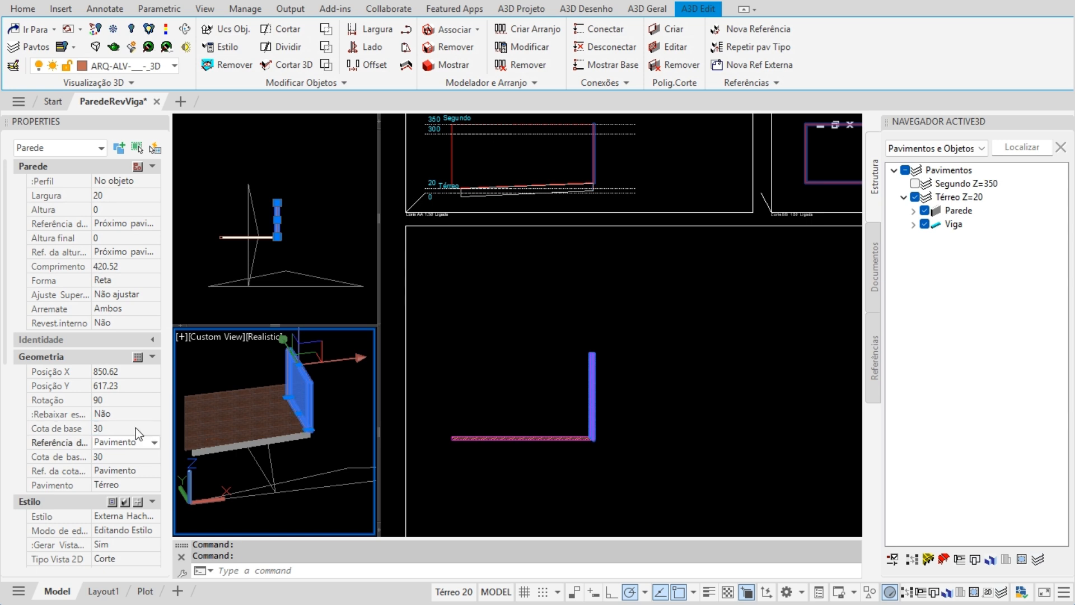
pyautogui.click(135, 455)
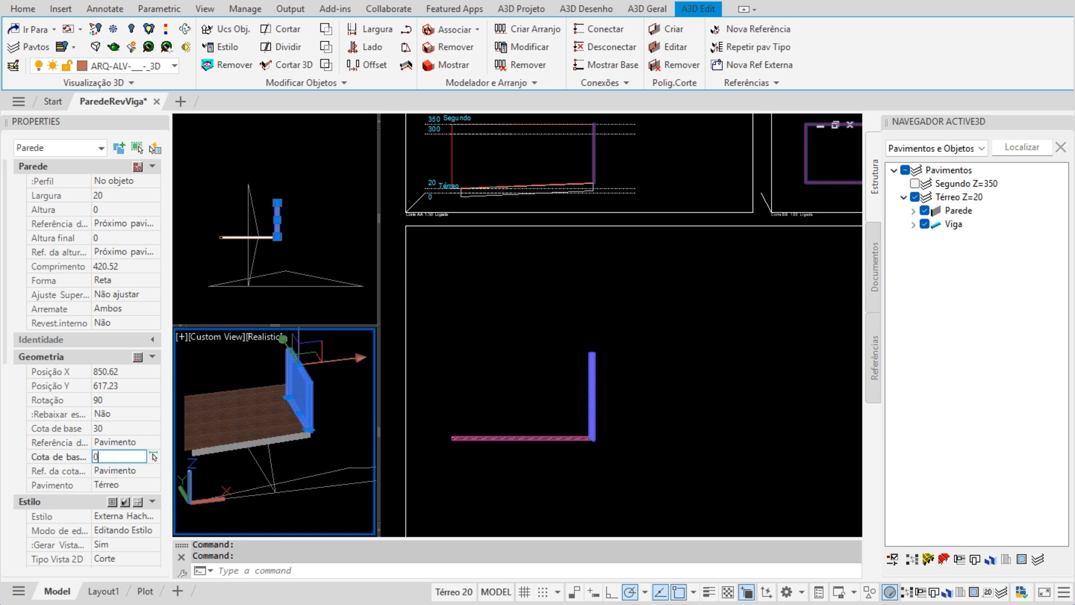
pyautogui.press('Escape')
# Copy the beam under the first wall and connect the copy to the second wall with Copiar e Conectar.
pyautogui.keyDown('shift'); pyautogui.moveTo(323, 452); pyautogui.dragTo(263, 429, button='middle'); pyautogui.keyUp('shift')
pyautogui.scroll(5, 263, 429)
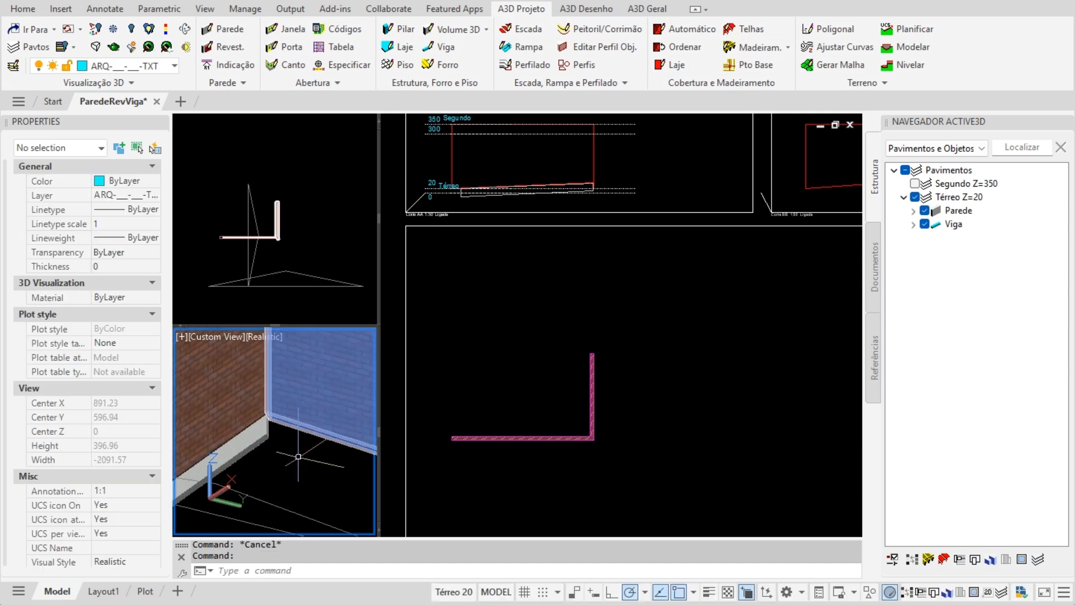
pyautogui.click(263, 429)
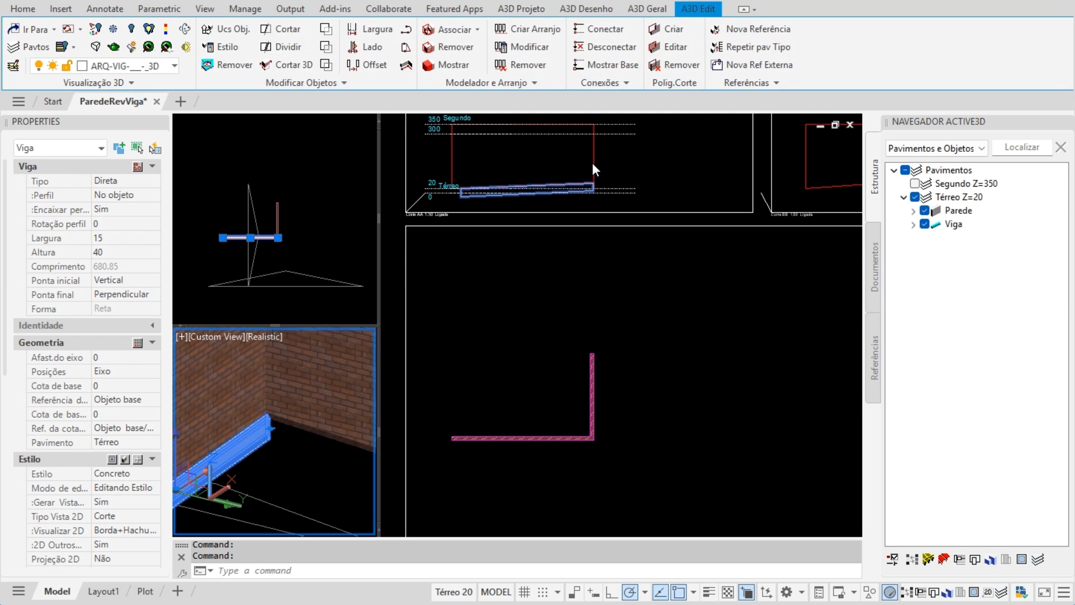
pyautogui.click(617, 84)
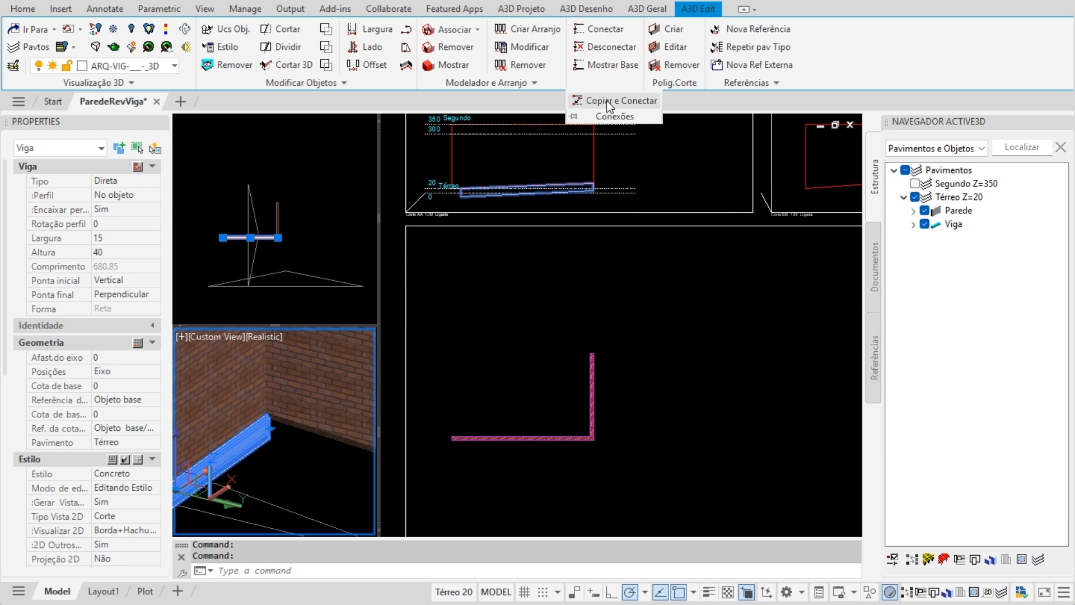
pyautogui.click(607, 100)
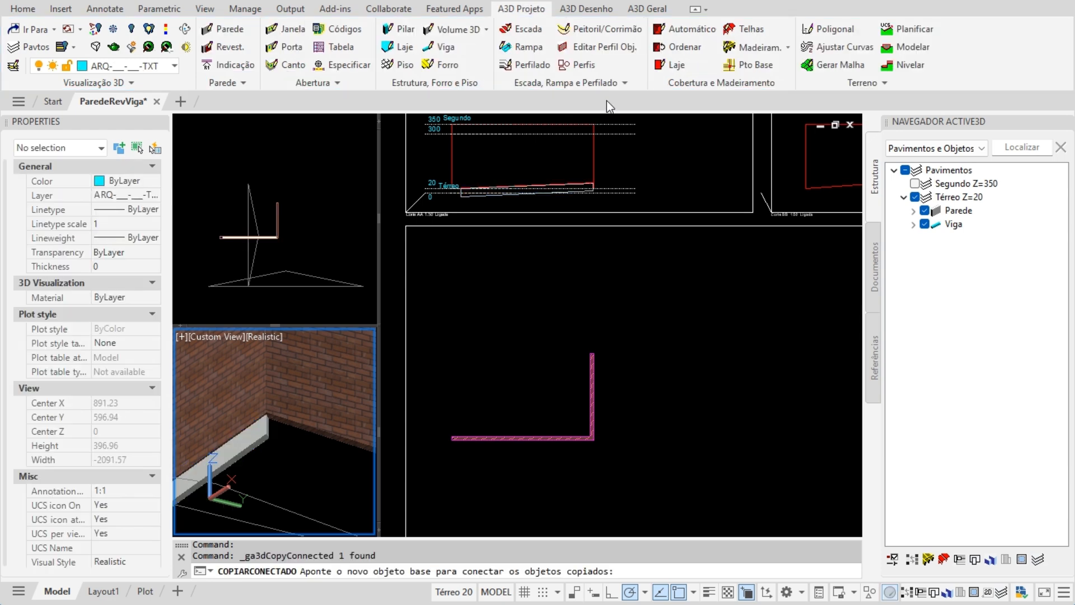
pyautogui.click(302, 423)
pyautogui.press('Escape')
# Stretch the second wall's corner end into the first wall in the plan and check the beam junction in the 3D view.
pyautogui.click(495, 445)
pyautogui.scroll(2, 583, 444)
pyautogui.scroll(3, 583, 445)
pyautogui.click(658, 349)
pyautogui.click(648, 380)
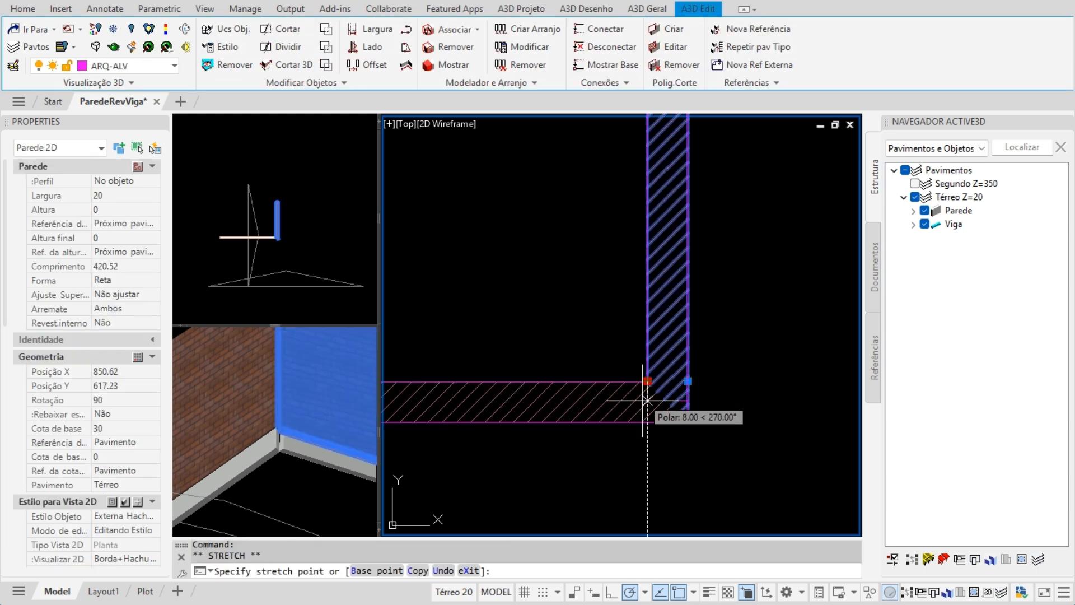
pyautogui.press('Escape')
pyautogui.click(278, 454)
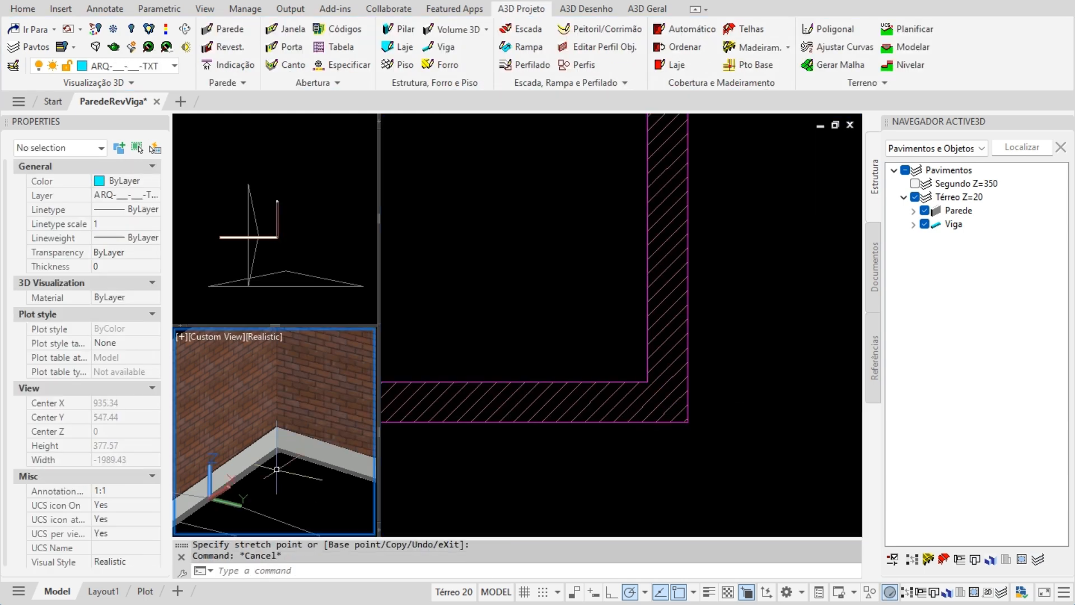
pyautogui.keyDown('shift'); pyautogui.moveTo(280, 448); pyautogui.dragTo(340, 461, button='middle'); pyautogui.keyUp('shift')
pyautogui.scroll(-4, 305, 448)
# Toggle the Ponta final option of the first wall's beam, finishing on Perpendicular, and check the beam end in the 3D view.
pyautogui.click(315, 447)
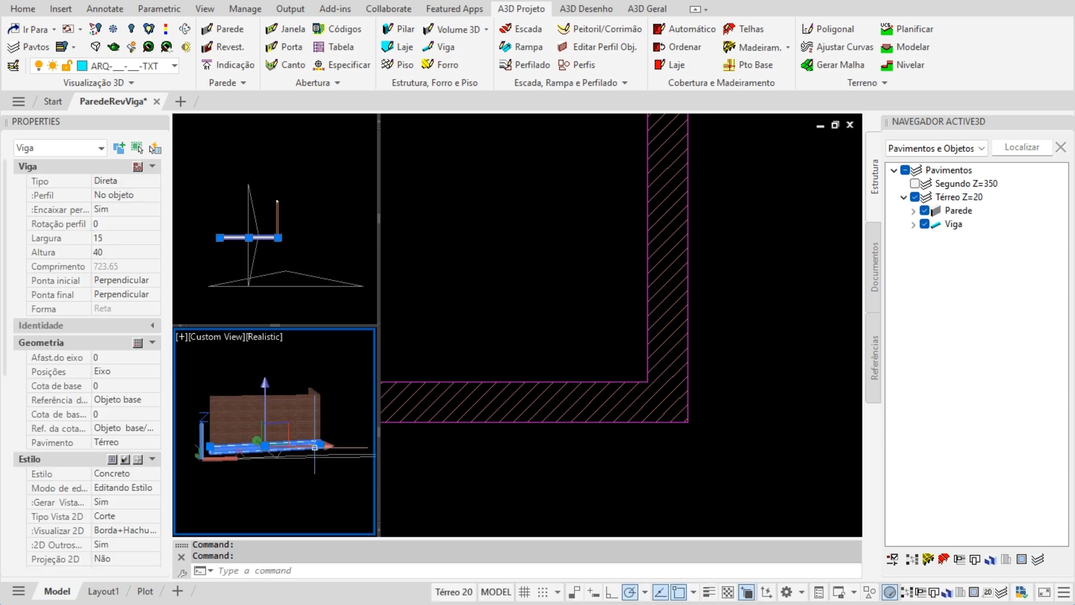
pyautogui.click(139, 295)
pyautogui.click(139, 295)
pyautogui.click(139, 295)
pyautogui.click(138, 295)
pyautogui.click(139, 295)
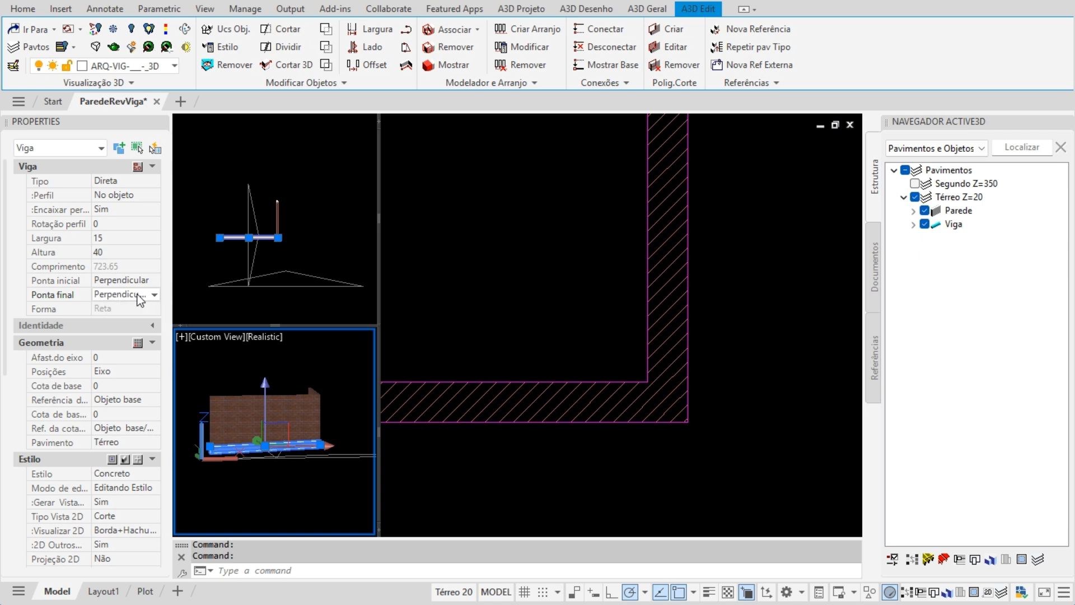
pyautogui.press('Escape')
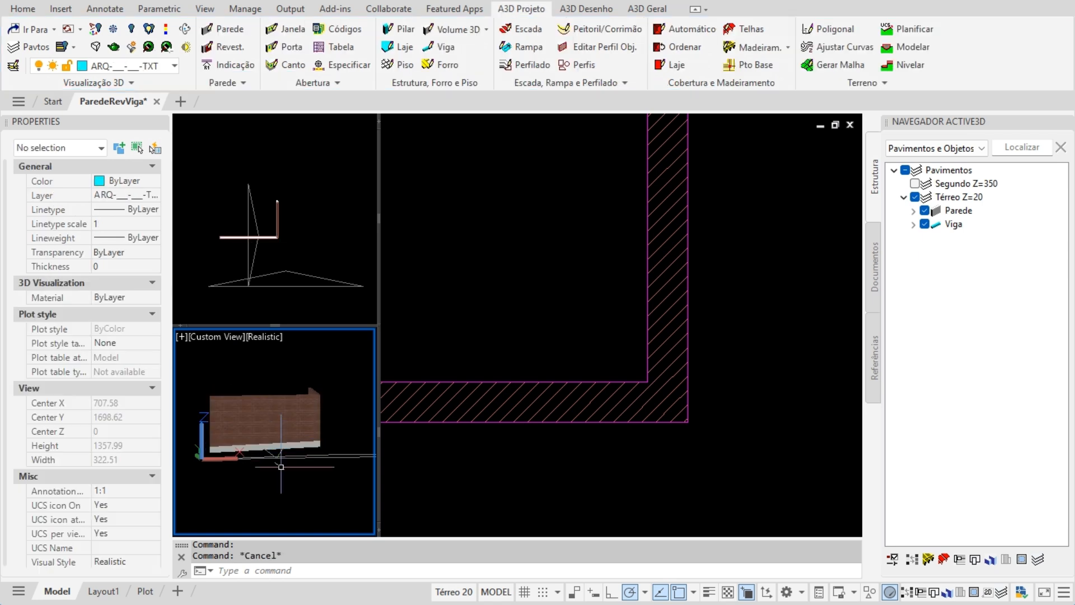
pyautogui.keyDown('shift'); pyautogui.moveTo(302, 463); pyautogui.dragTo(336, 435, button='middle'); pyautogui.keyUp('shift')
pyautogui.scroll(5, 305, 420)
pyautogui.scroll(-8, 289, 415)
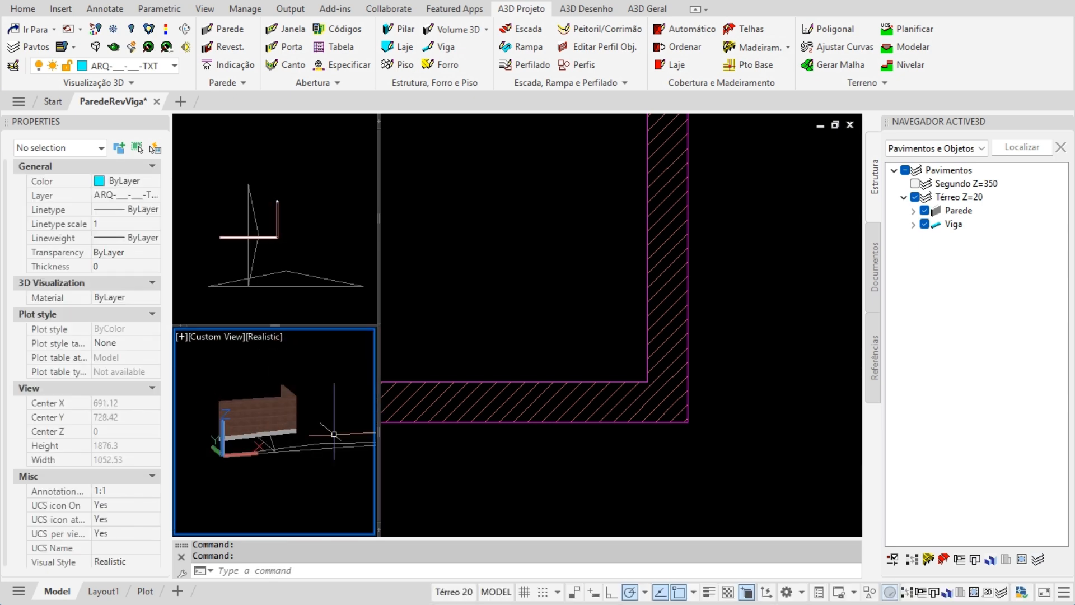
# Open the plaster, baseboard and crown drawing settings (Reboco, Rodapé e Rodaforro) with the REV command.
pyautogui.click(499, 445)
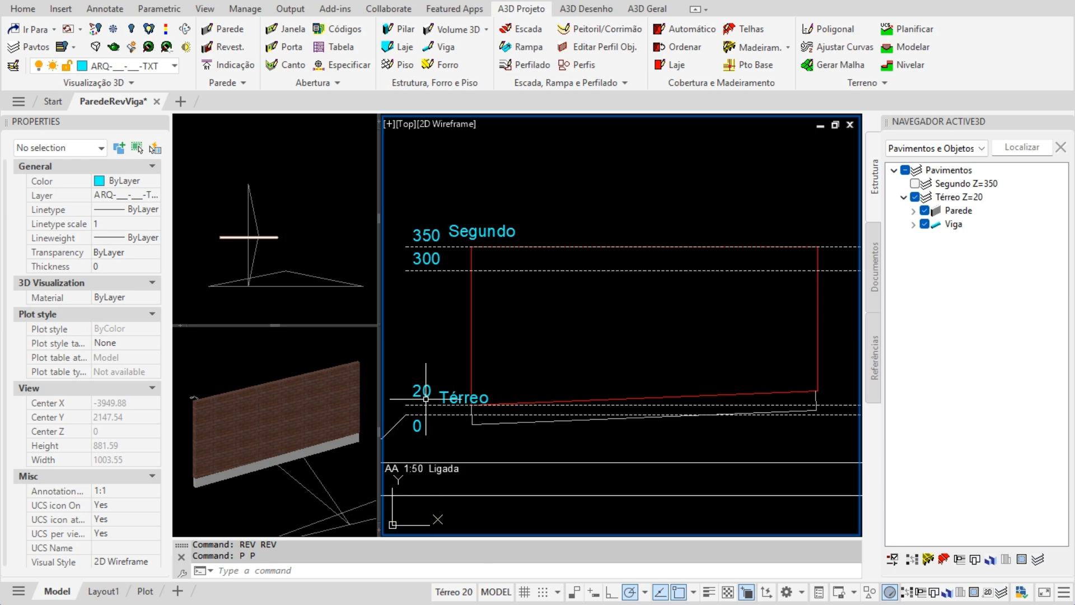
pyautogui.write('re')
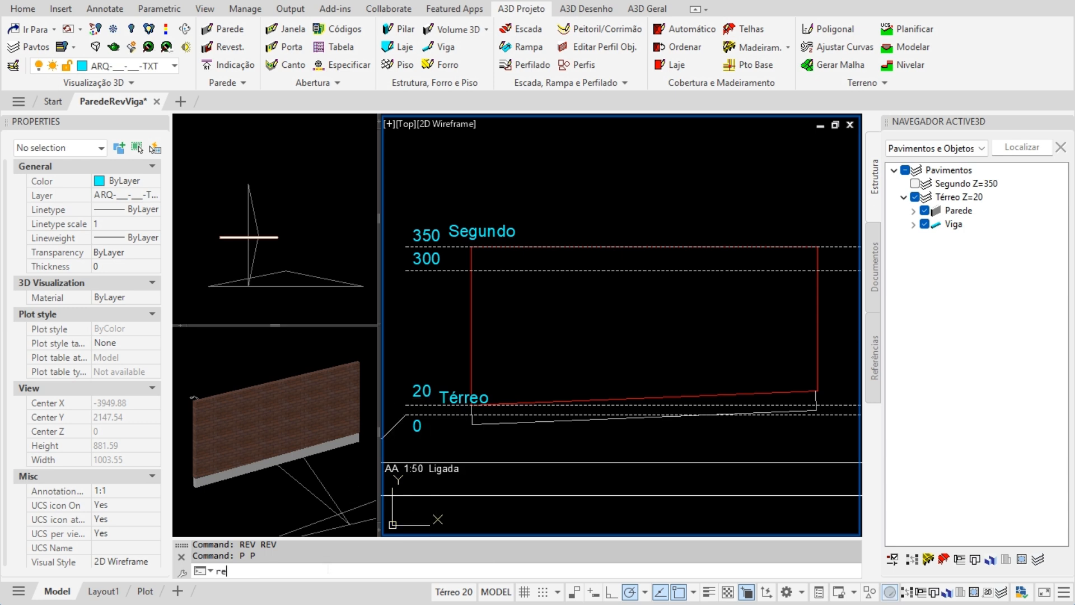
pyautogui.write('v')
pyautogui.press('Return')
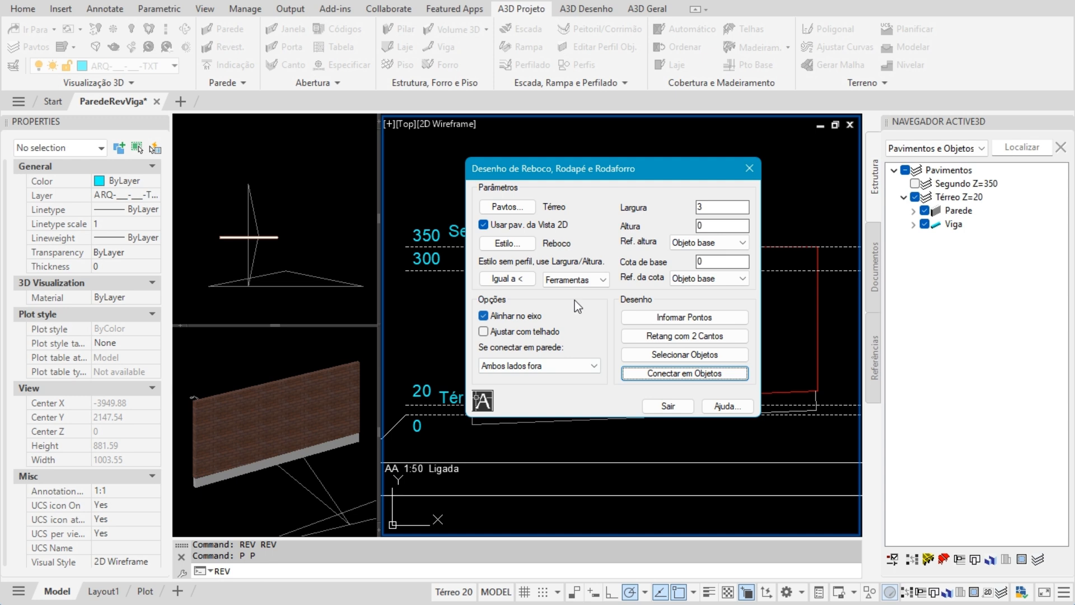
pyautogui.click(715, 206)
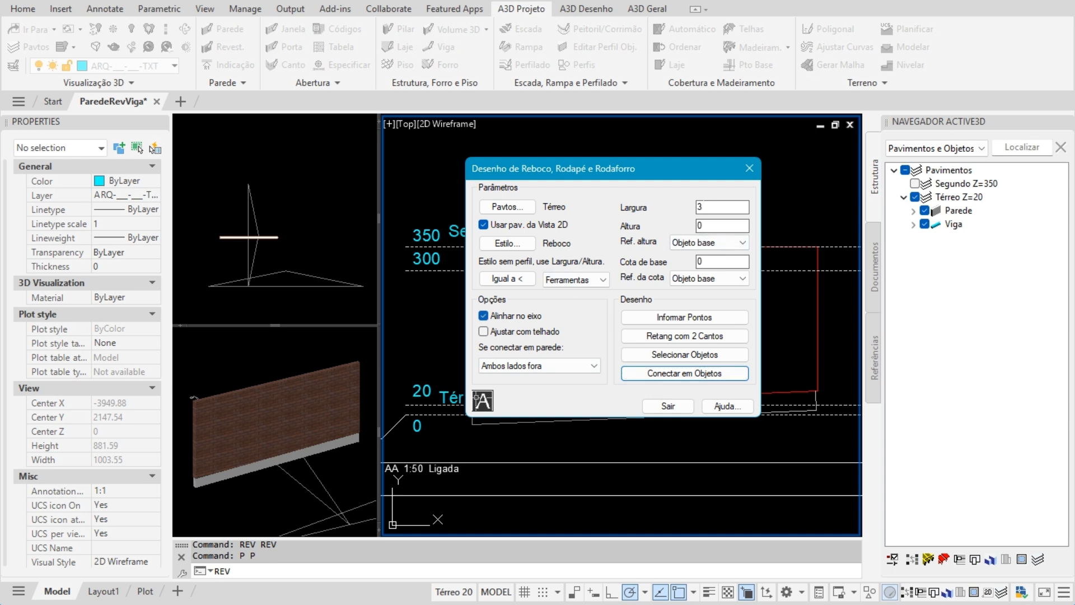
# Set the plaster's height and base references to Objeto base, the wall connection to Ambos lados dentro and the width to 2.
pyautogui.click(711, 243)
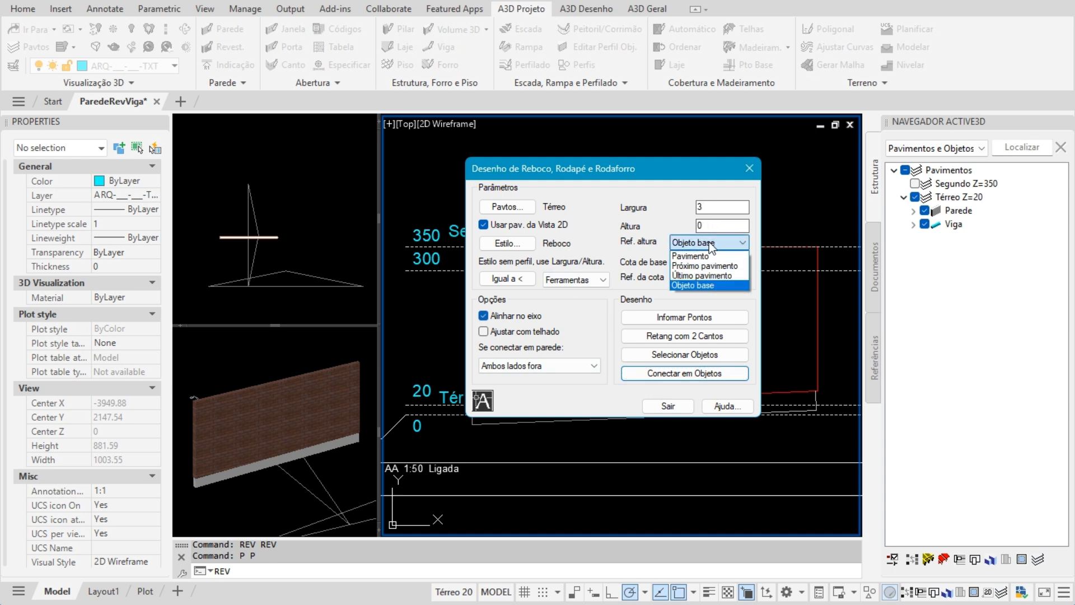
pyautogui.click(701, 286)
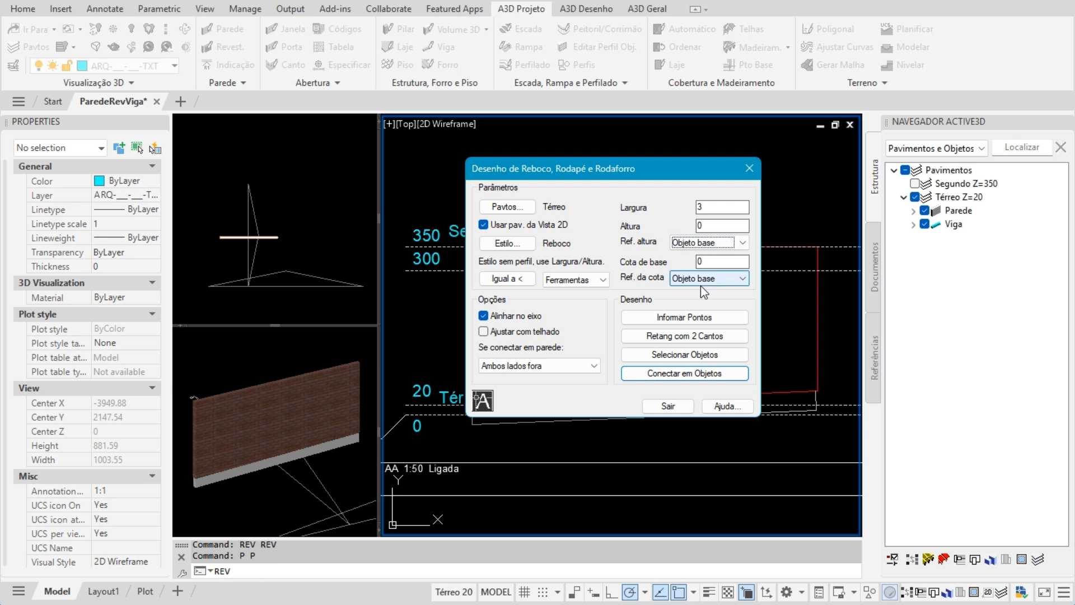
pyautogui.click(718, 276)
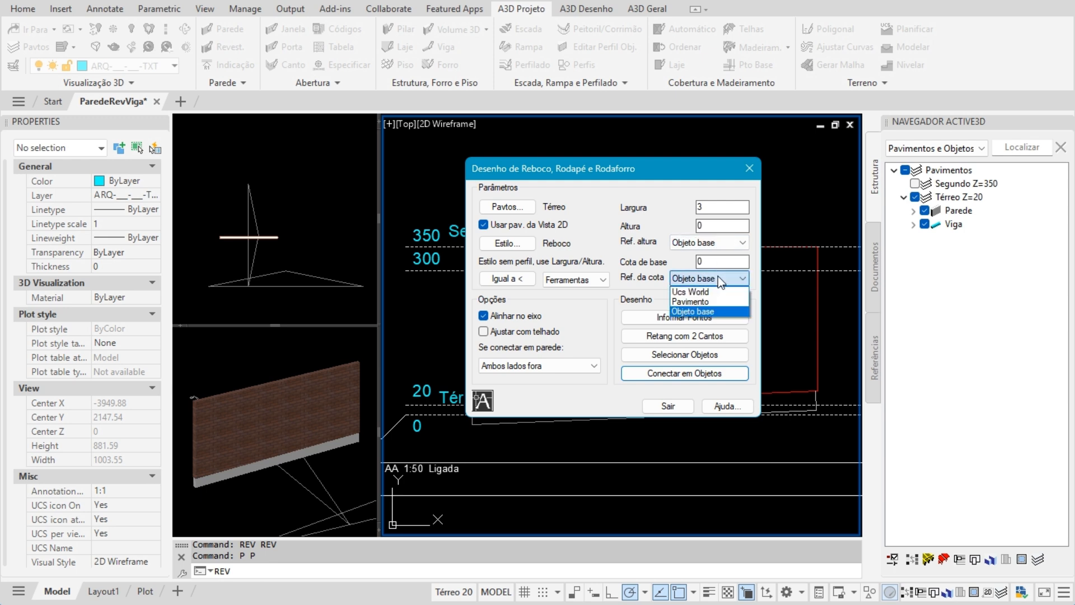
pyautogui.click(706, 312)
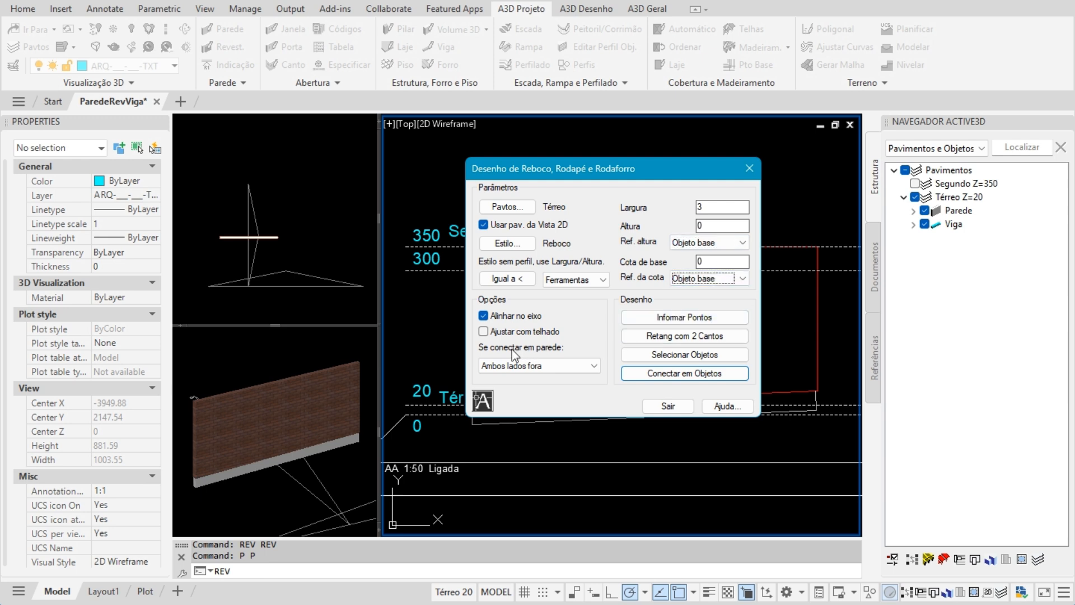
pyautogui.click(579, 365)
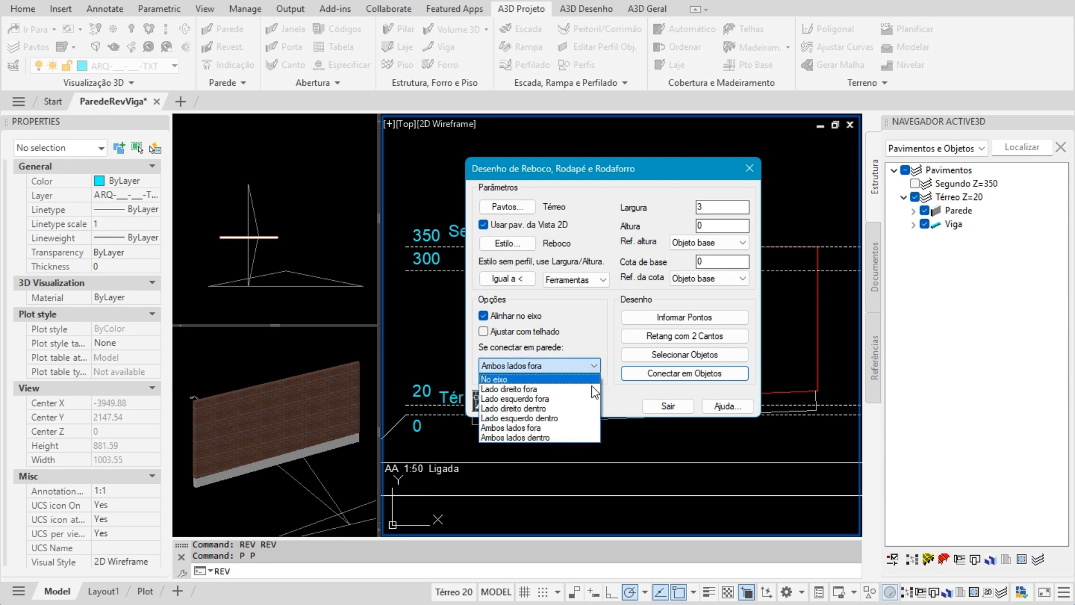
pyautogui.click(550, 437)
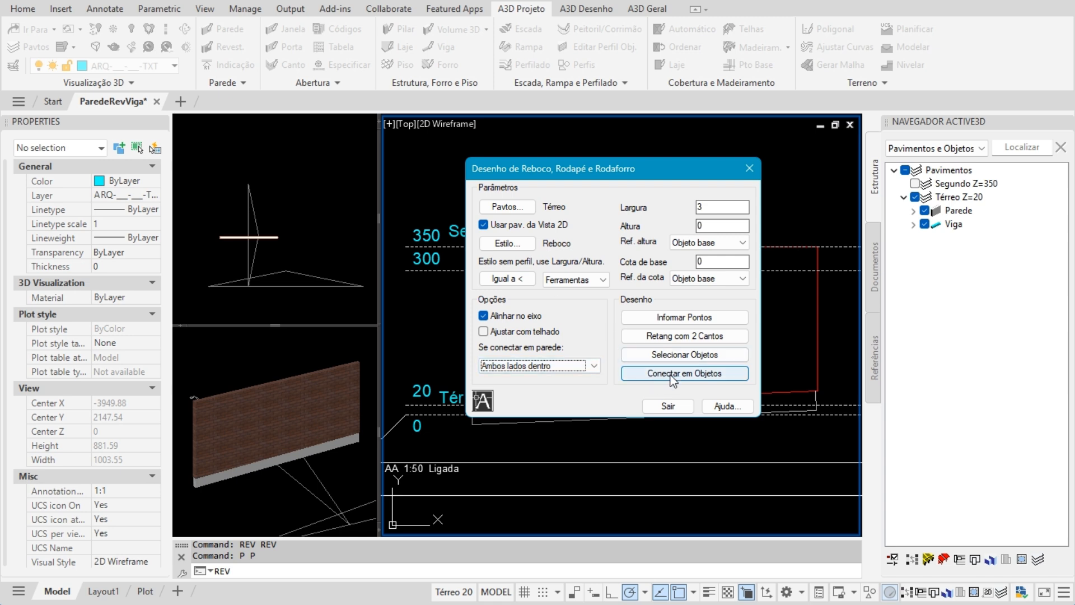
pyautogui.doubleClick(717, 206)
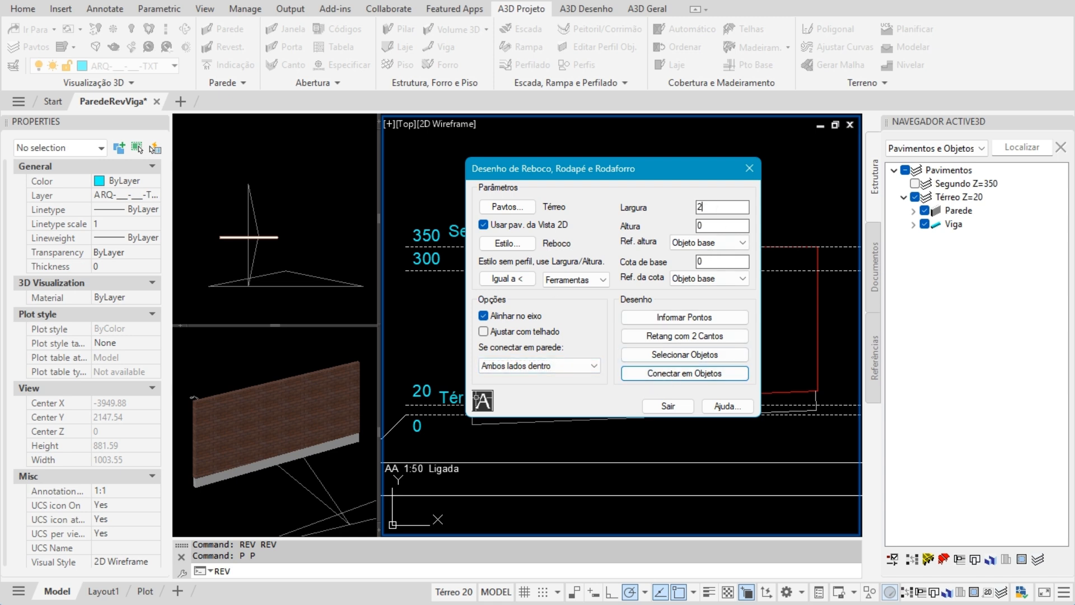
# Draw the plaster on the wall by connecting it to the selected object with Conectar em Objetos.
pyautogui.click(678, 375)
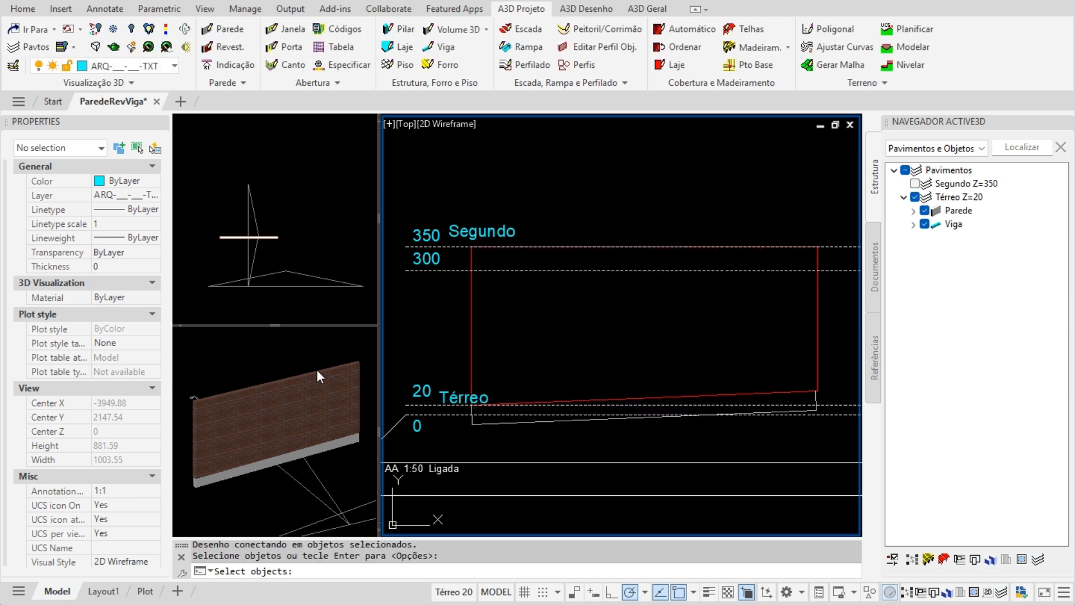
pyautogui.click(317, 369)
pyautogui.click(316, 372)
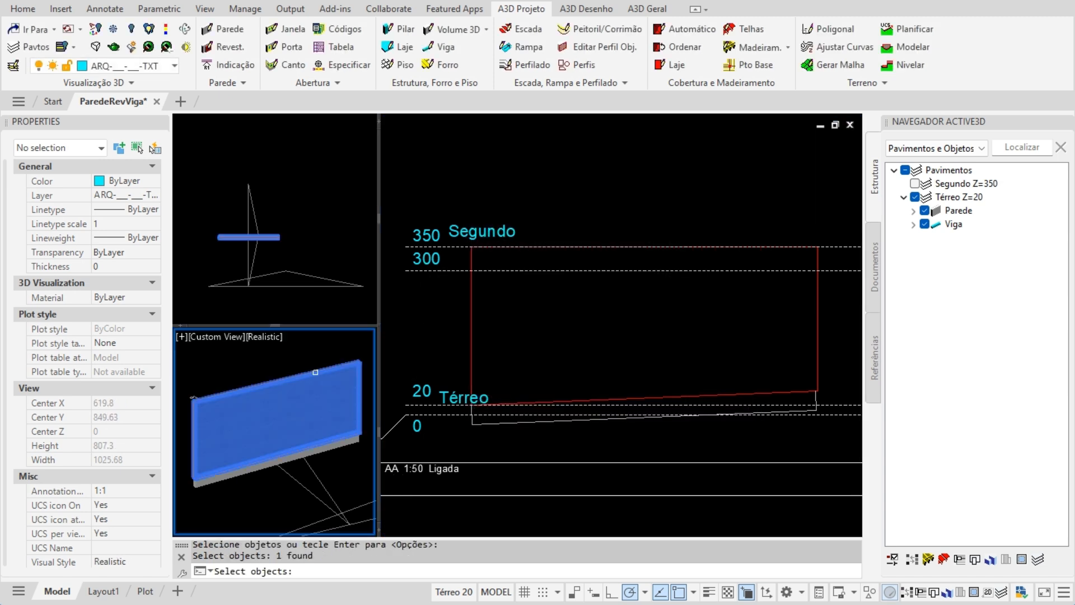
pyautogui.press('Return')
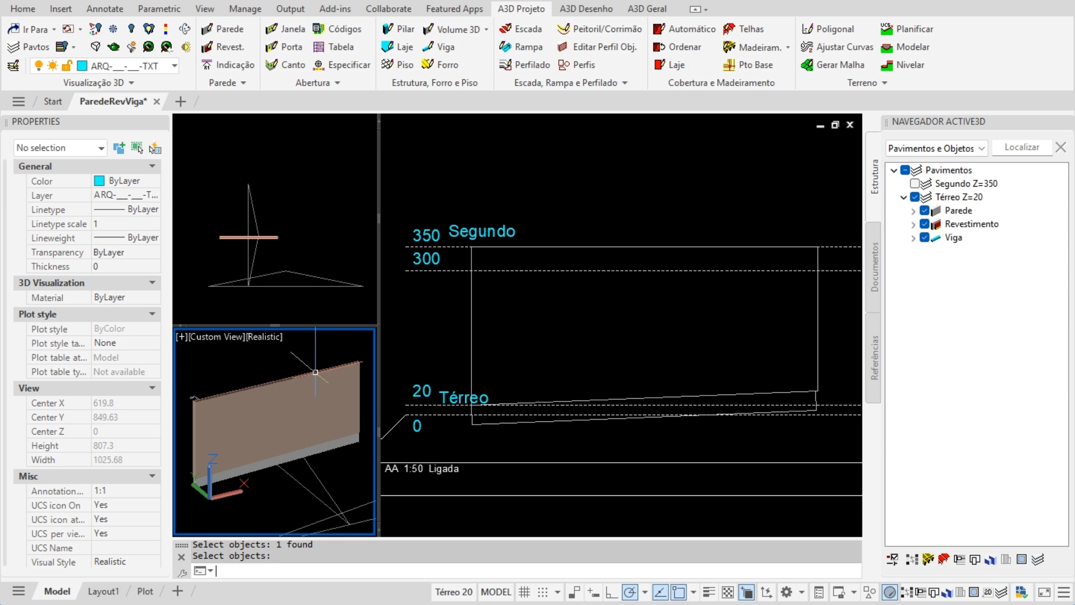
# Measure the plastered wall's thickness across its end in the plan view with DIST.
pyautogui.click(291, 240)
pyautogui.scroll(3, 280, 261)
pyautogui.scroll(-2, 302, 263)
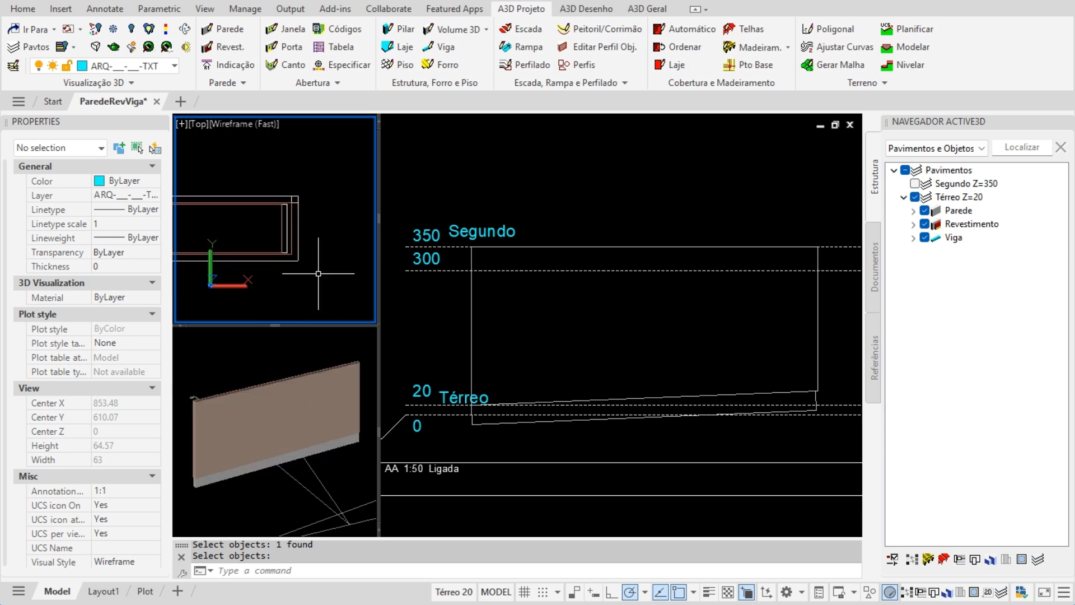
pyautogui.write('d')
pyautogui.press('Return')
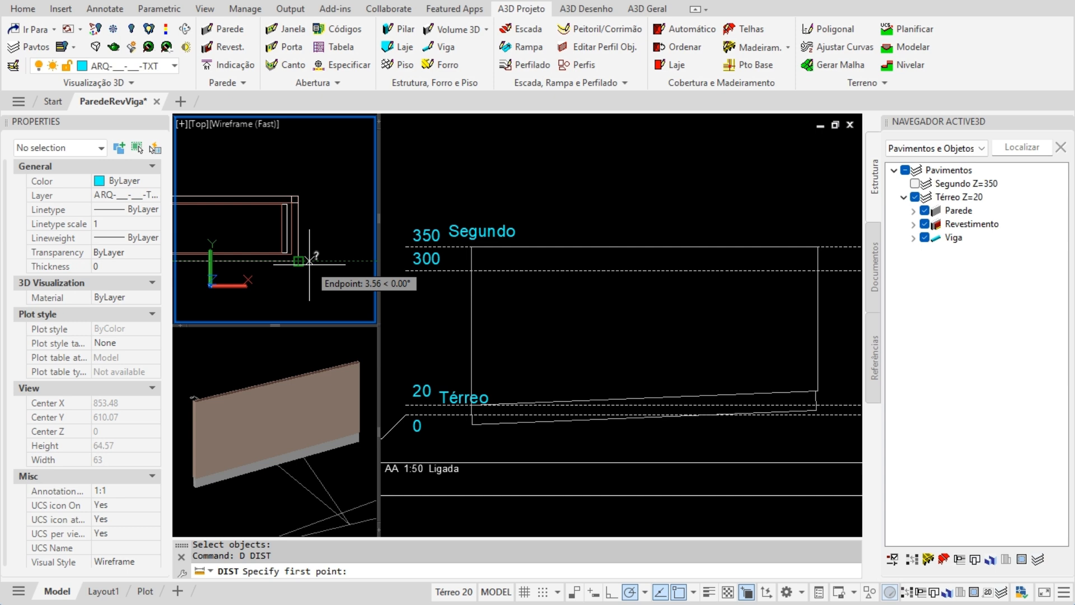
pyautogui.click(307, 260)
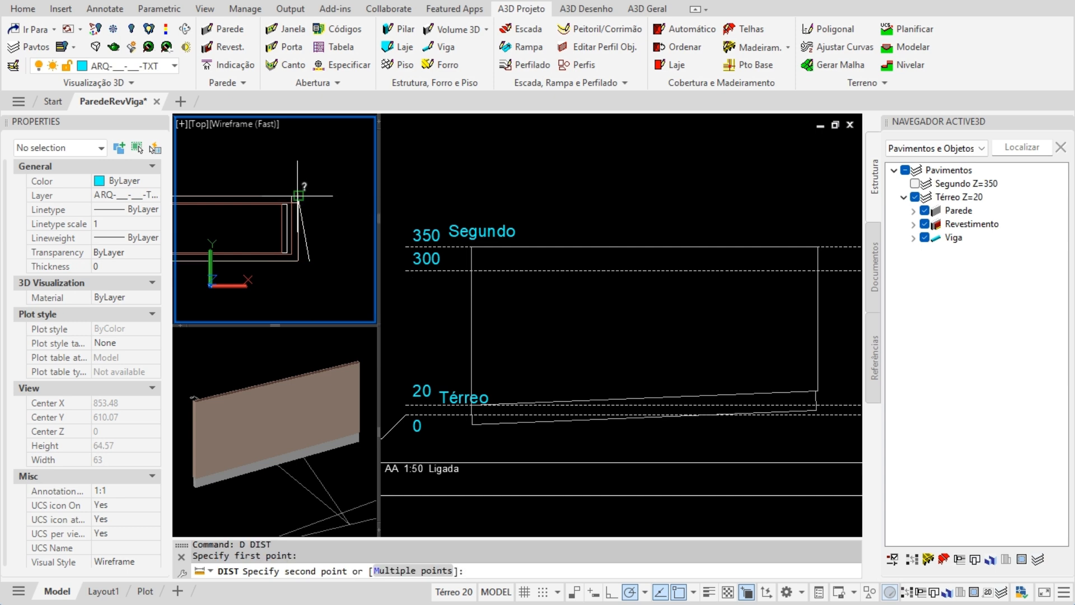
pyautogui.press('Escape')
pyautogui.press('Return')
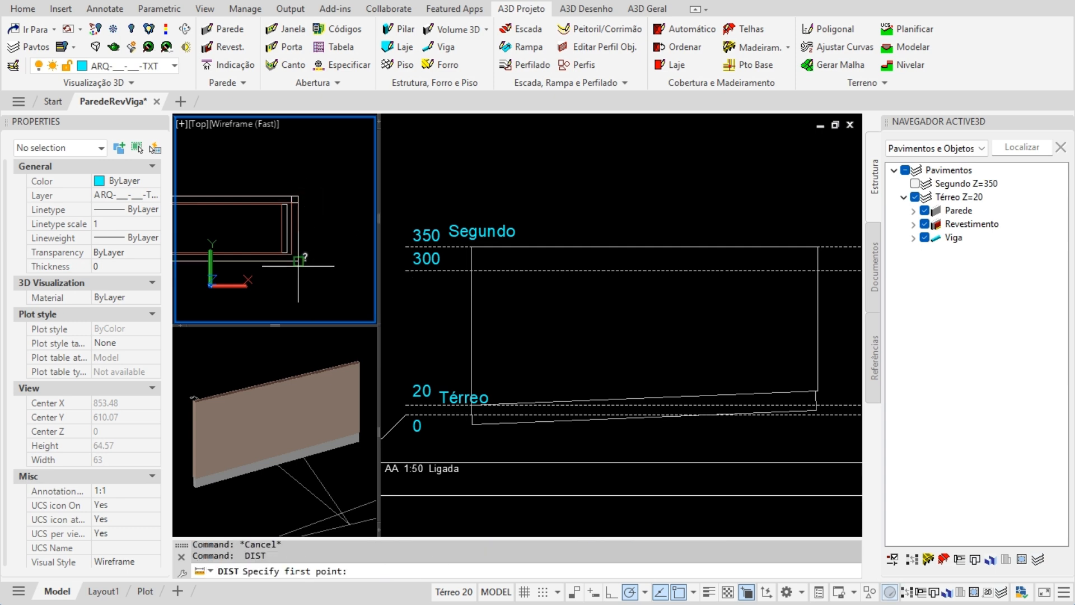
pyautogui.click(299, 261)
pyautogui.click(298, 193)
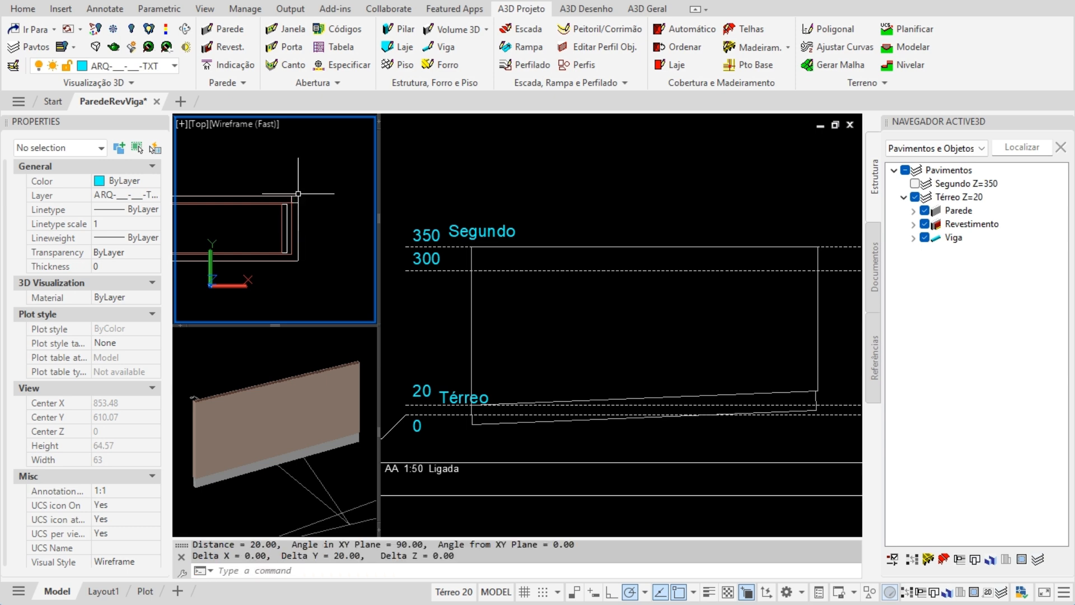
# Examine the wall's width and the plaster's properties from the plan view.
pyautogui.click(270, 249)
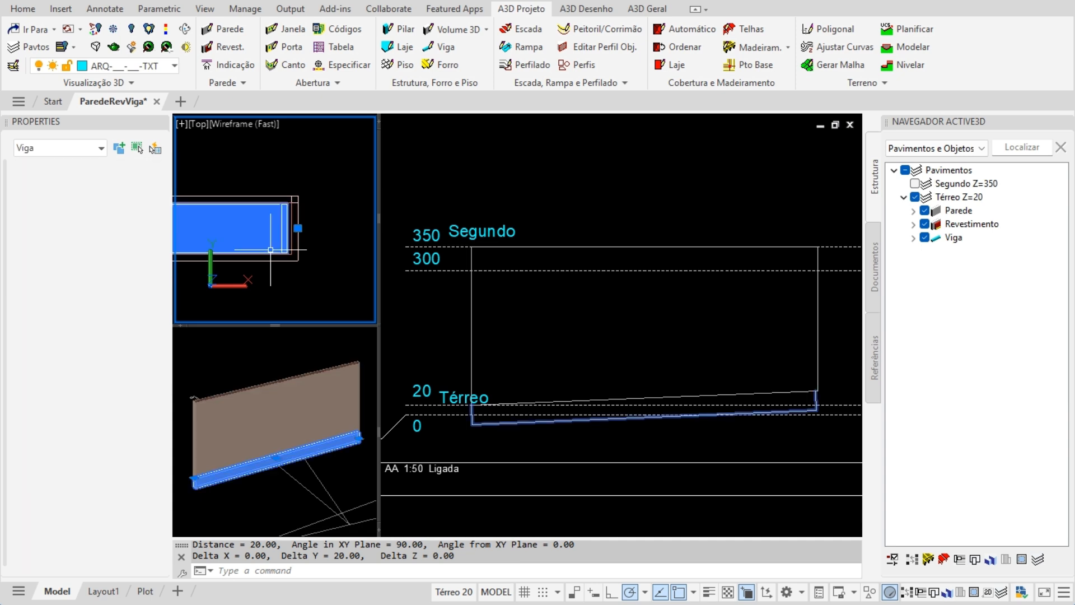
pyautogui.click(270, 249)
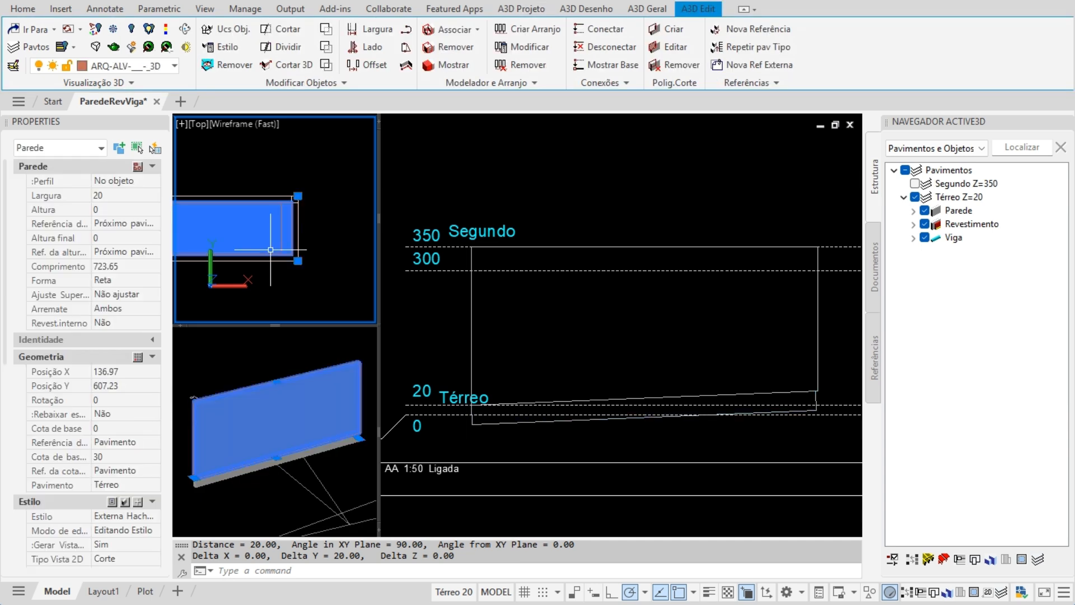
pyautogui.click(118, 195)
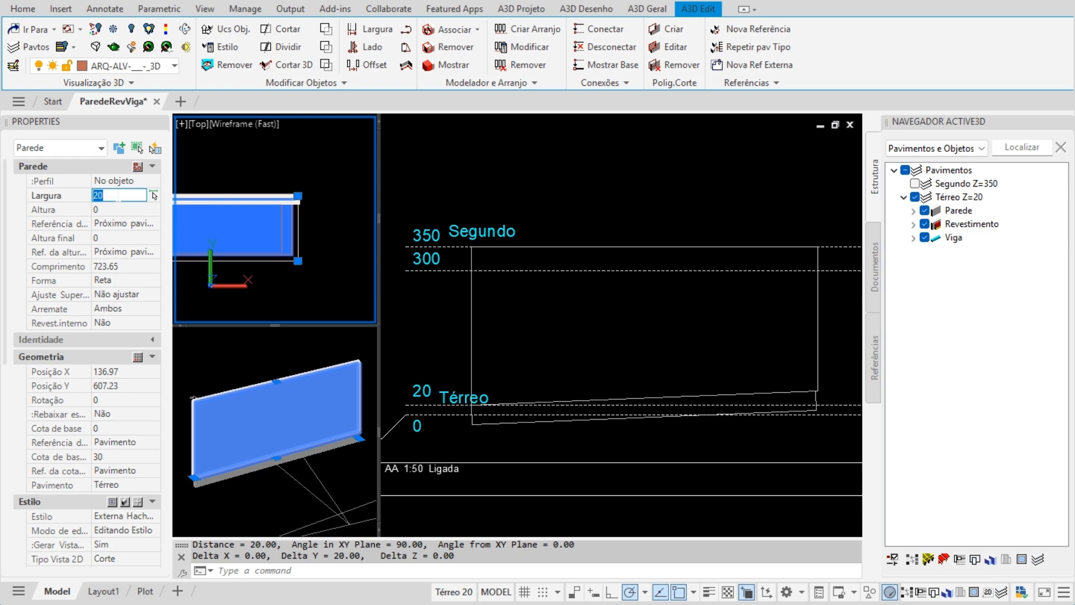
pyautogui.press('Escape')
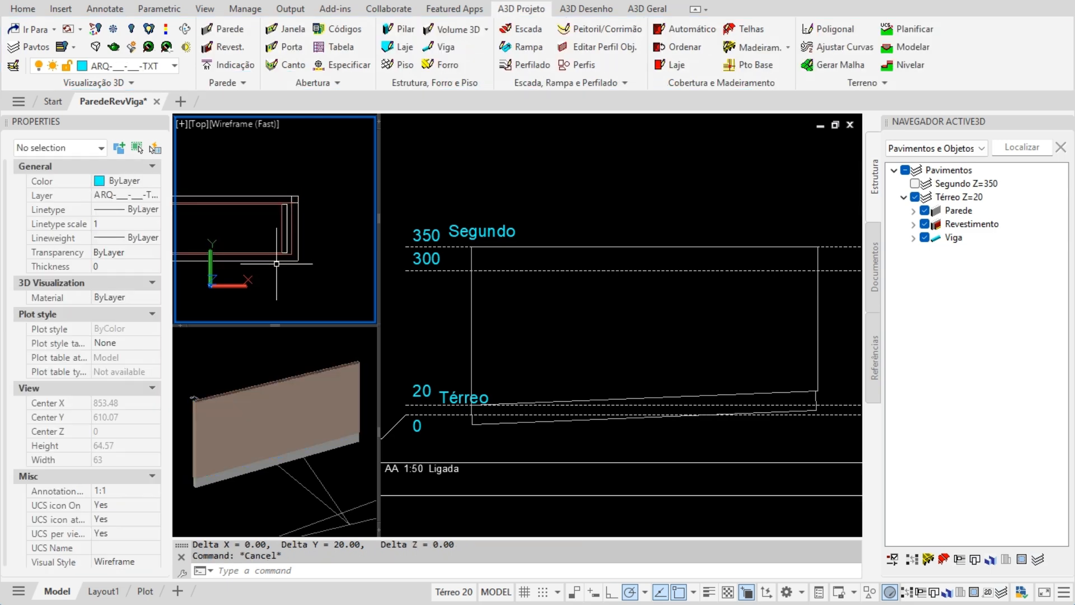
pyautogui.click(277, 260)
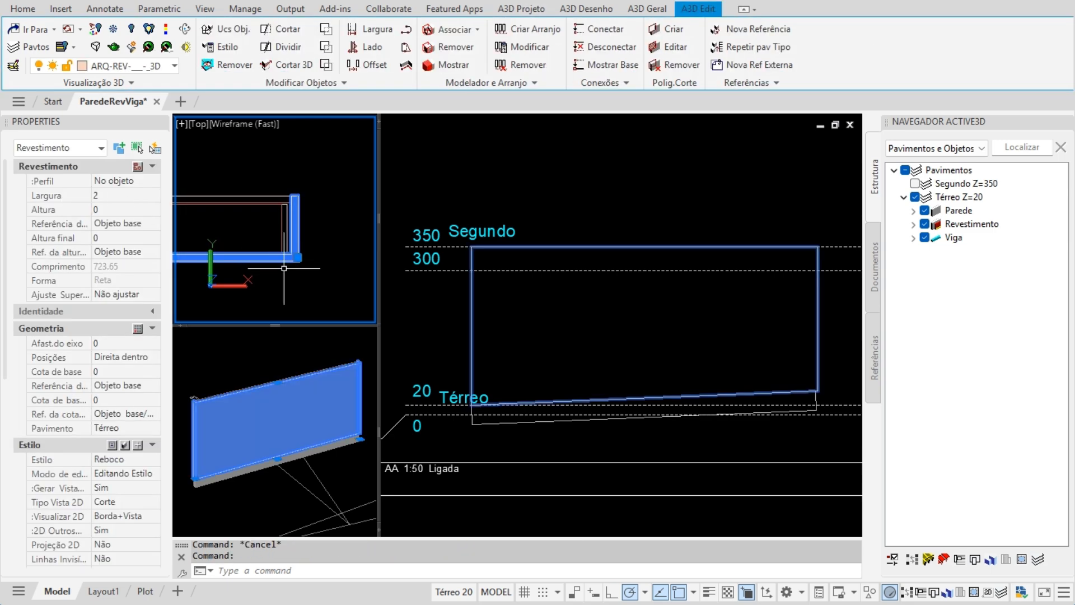
pyautogui.press('Escape')
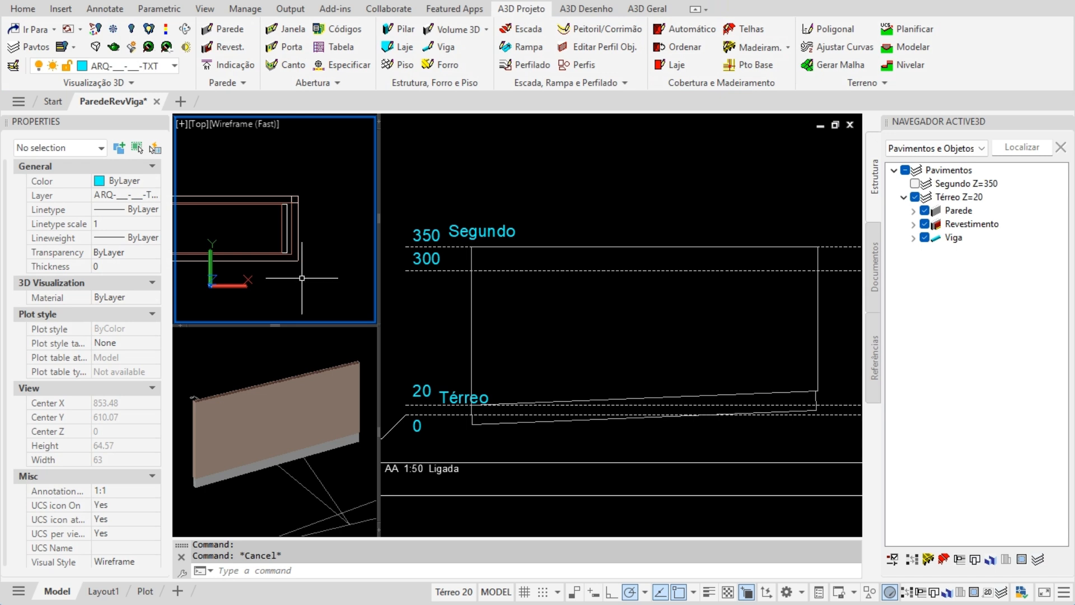
# Freeze the Revestimento objects of the Térreo floor in the floor control.
pyautogui.click(236, 357)
pyautogui.keyDown('shift'); pyautogui.moveTo(236, 358); pyautogui.dragTo(273, 389, button='middle'); pyautogui.keyUp('shift')
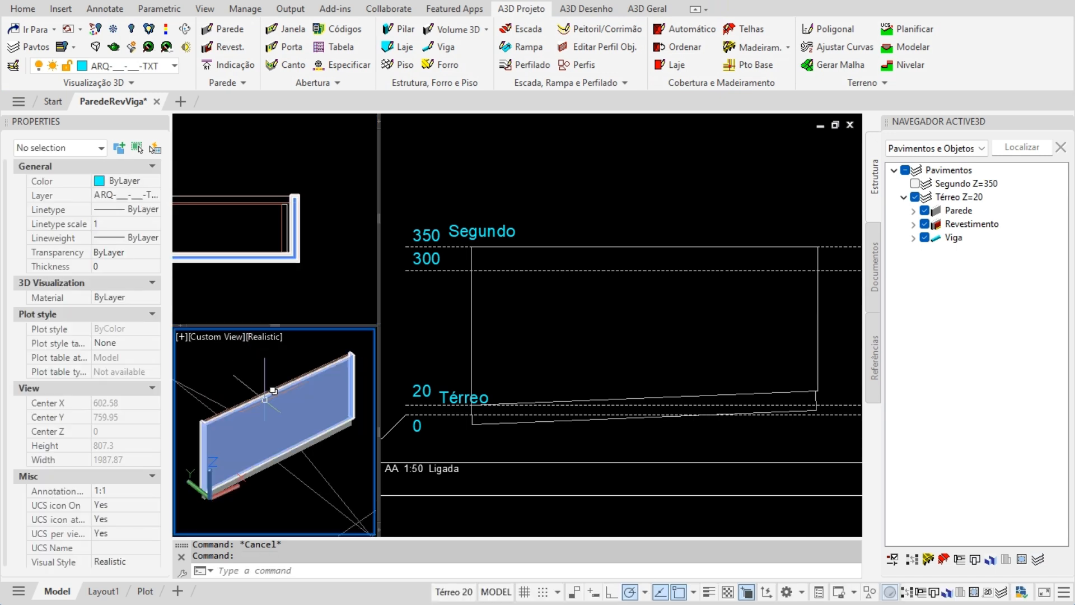
pyautogui.write('P')
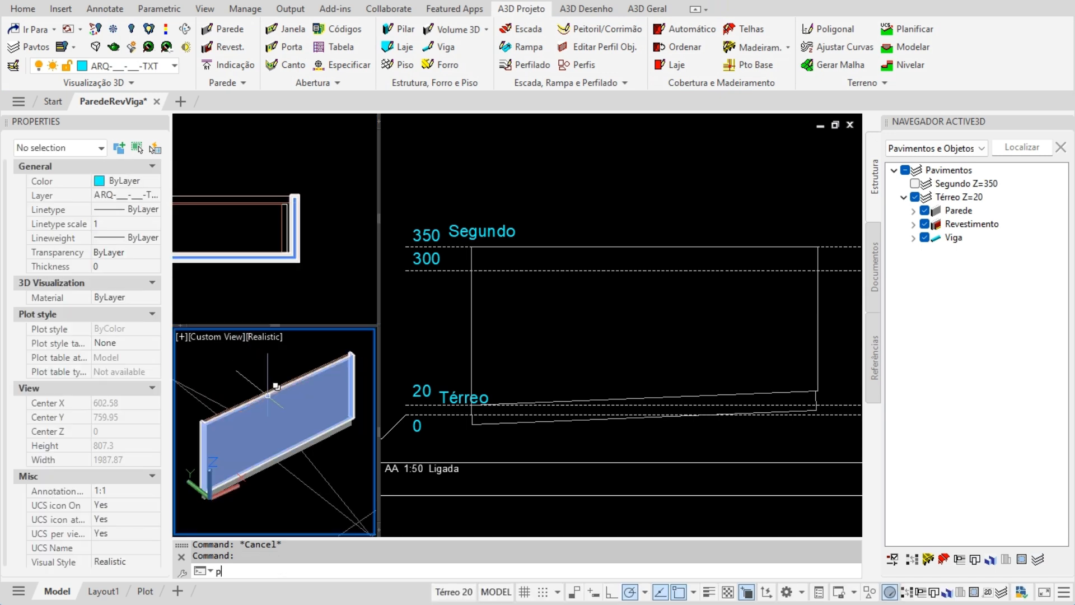
pyautogui.press('Return')
pyautogui.click(474, 211)
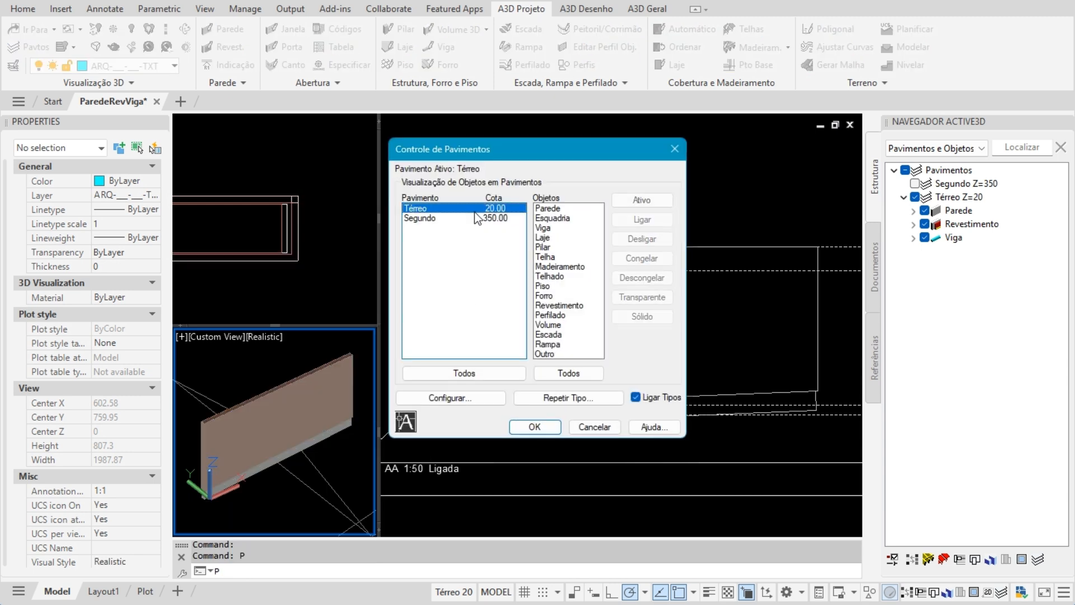
pyautogui.click(566, 305)
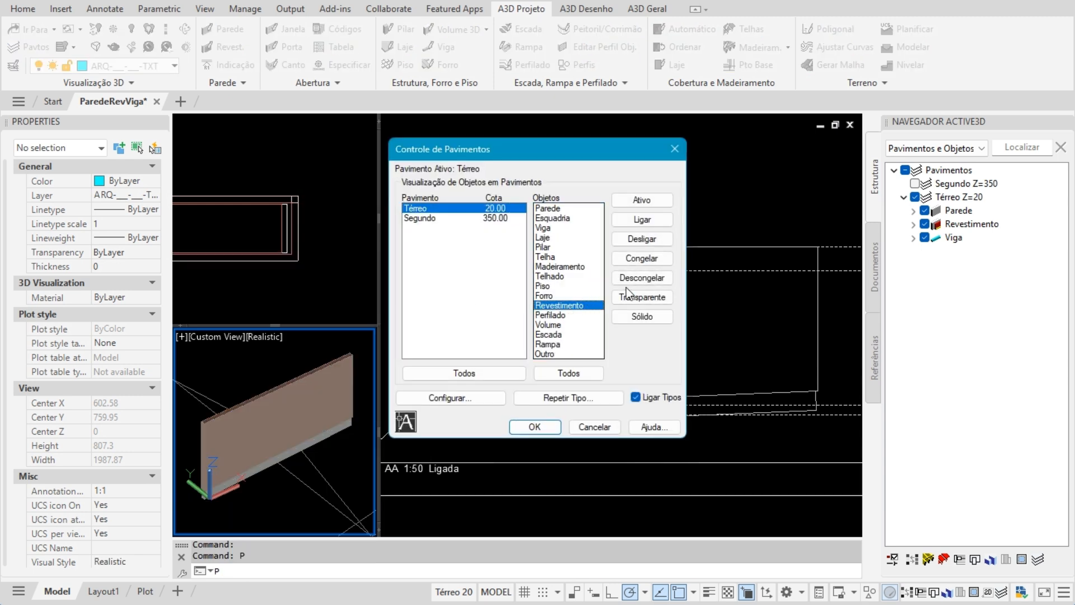
pyautogui.click(639, 259)
pyautogui.click(542, 423)
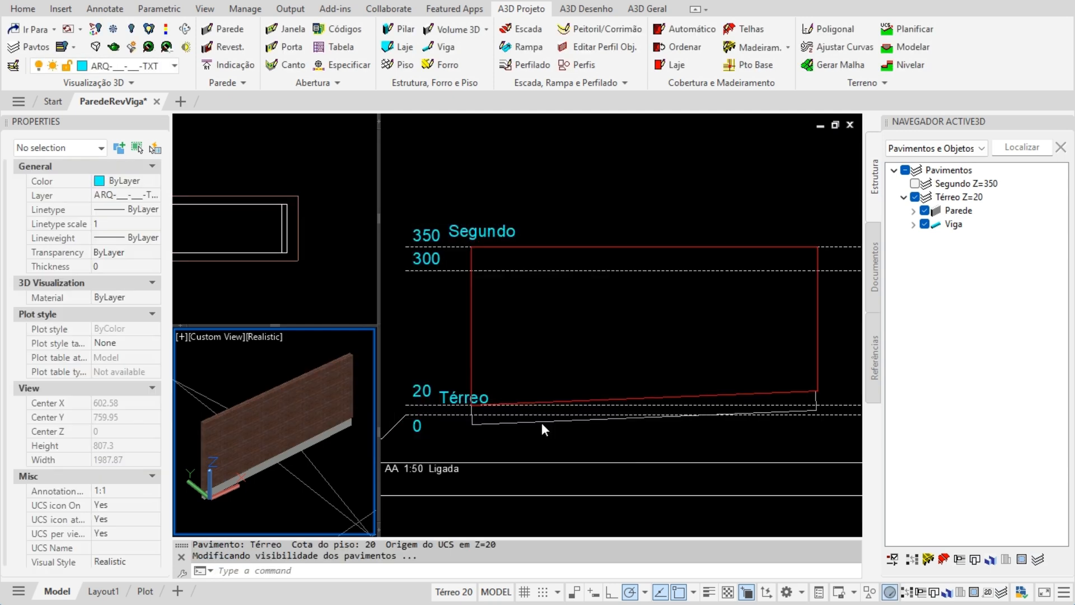
# Measure the wall's thickness across its end in the plan with the plaster hidden.
pyautogui.click(331, 255)
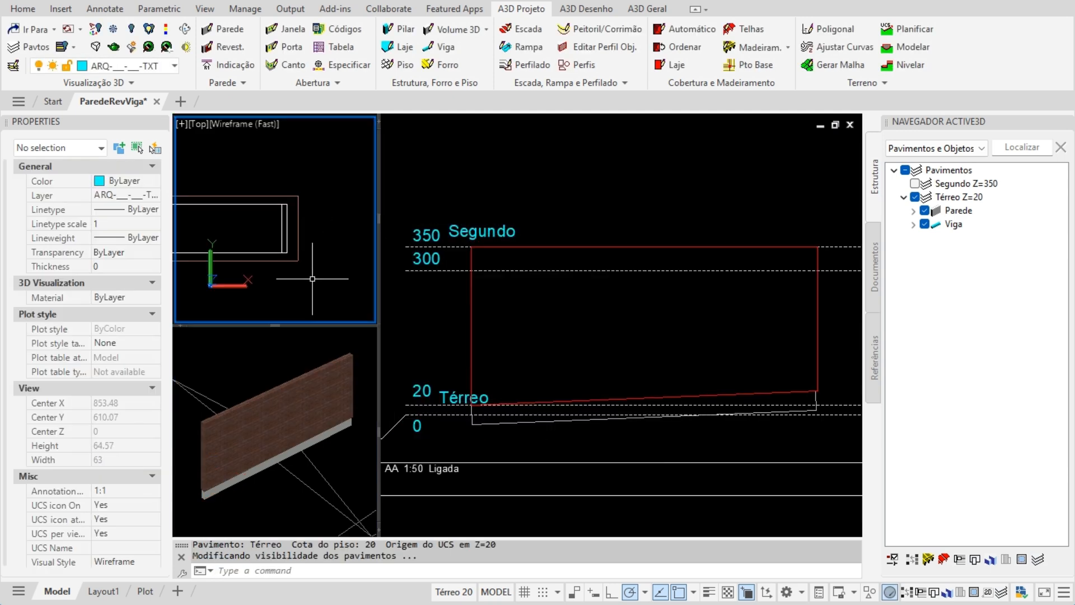
pyautogui.write('d')
pyautogui.press('Return')
pyautogui.click(299, 261)
pyautogui.click(304, 194)
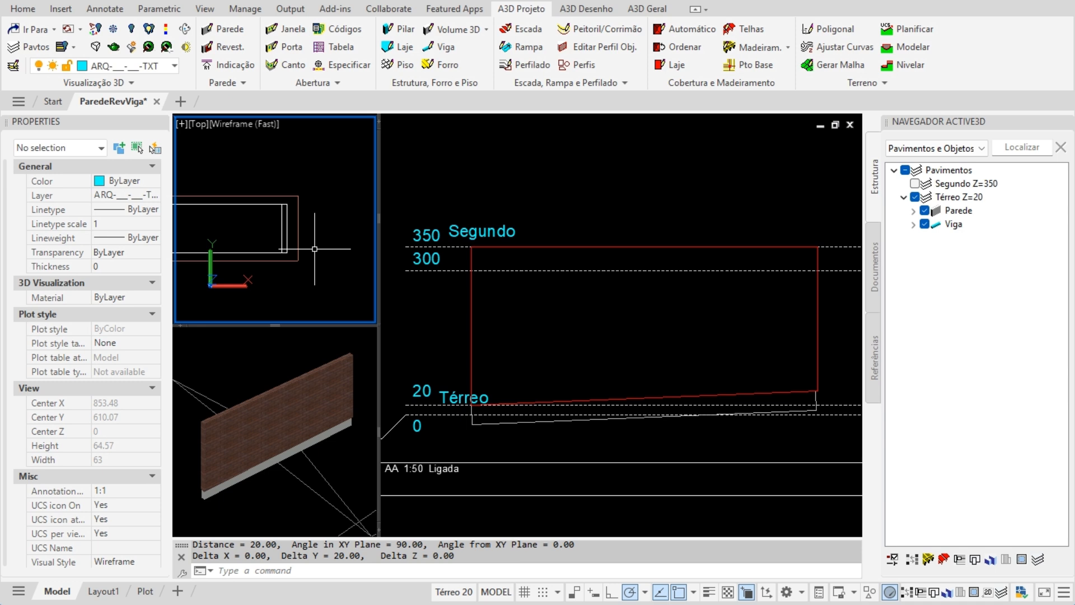
# Start the REV command, accept unfreezing the Térreo plaster and exit without drawing a new one.
pyautogui.click(303, 368)
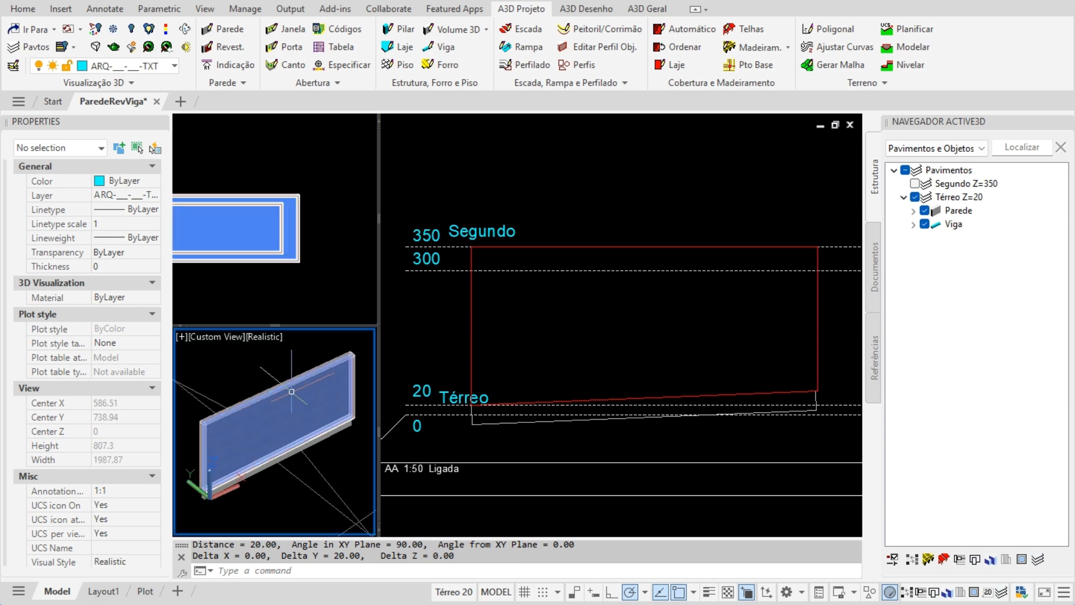
pyautogui.write('REV')
pyautogui.press('Return')
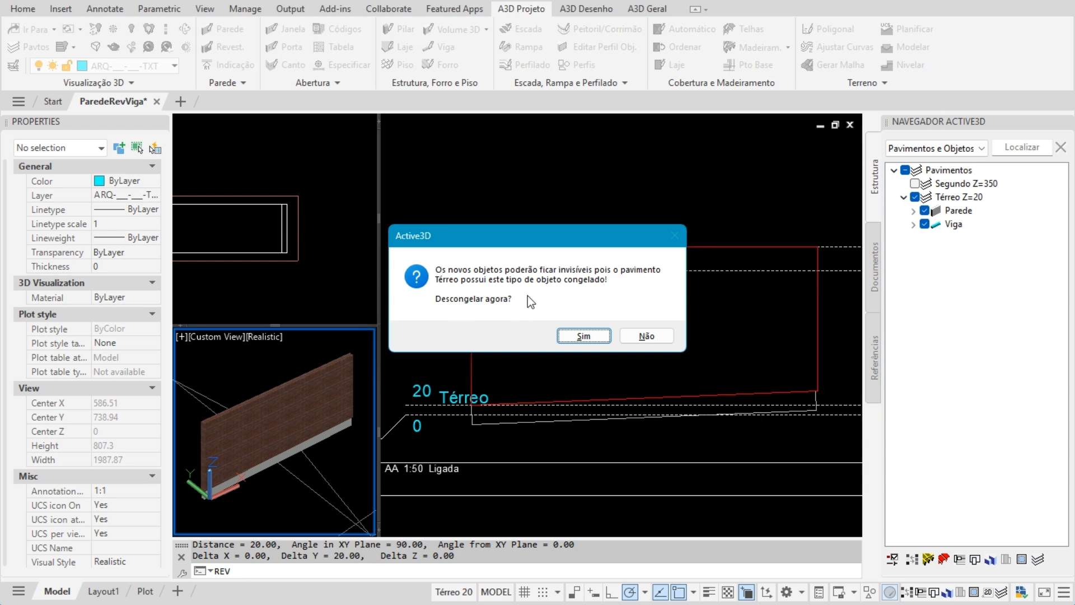
pyautogui.click(580, 336)
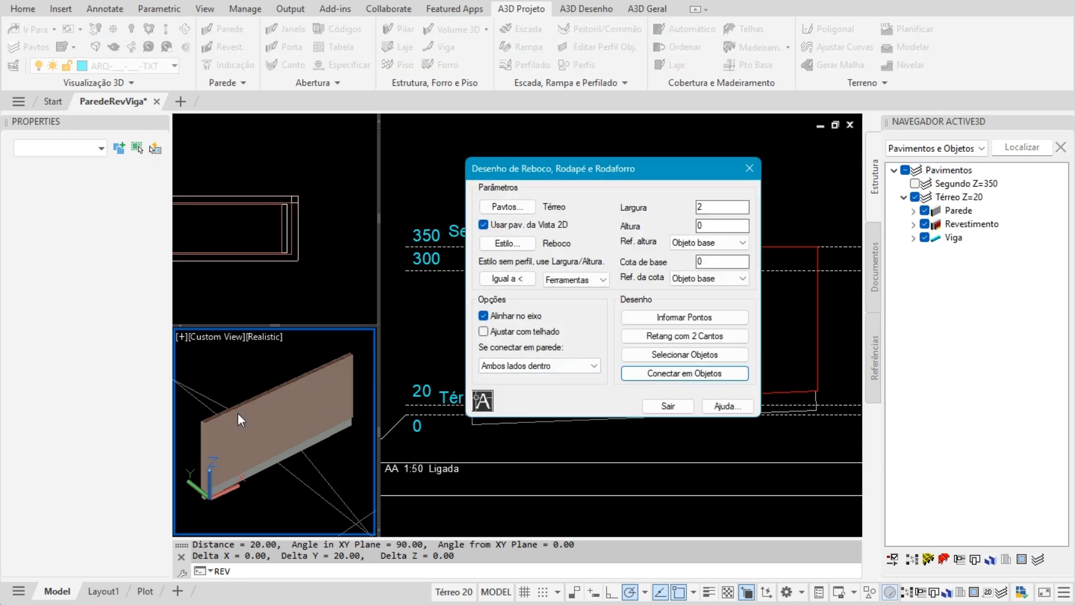
pyautogui.click(667, 406)
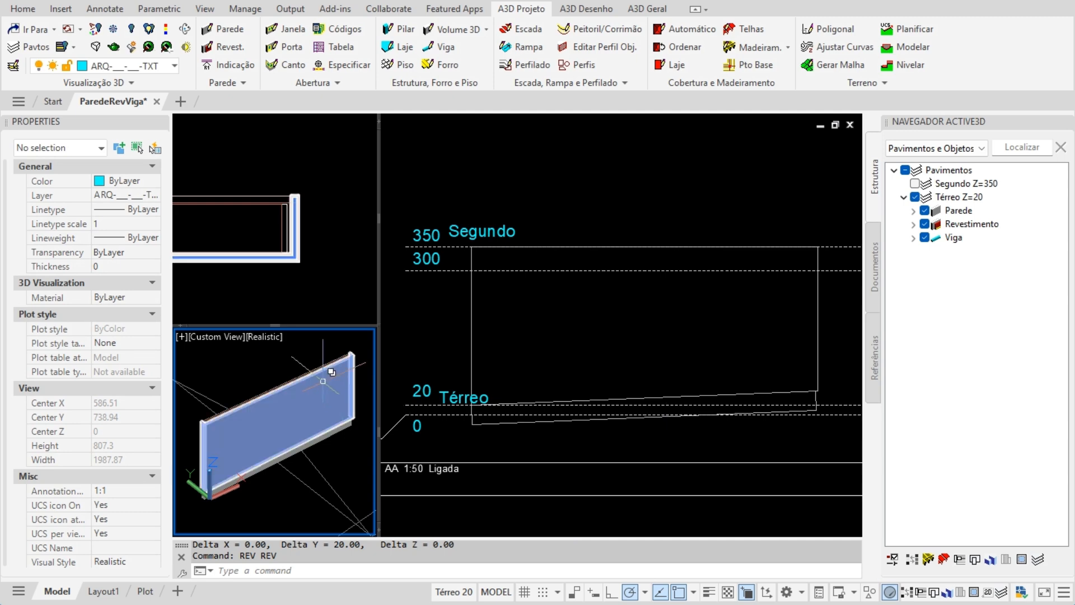
# Delete the Esquerda dentro plaster from the wall in the 3D view.
pyautogui.click(265, 390)
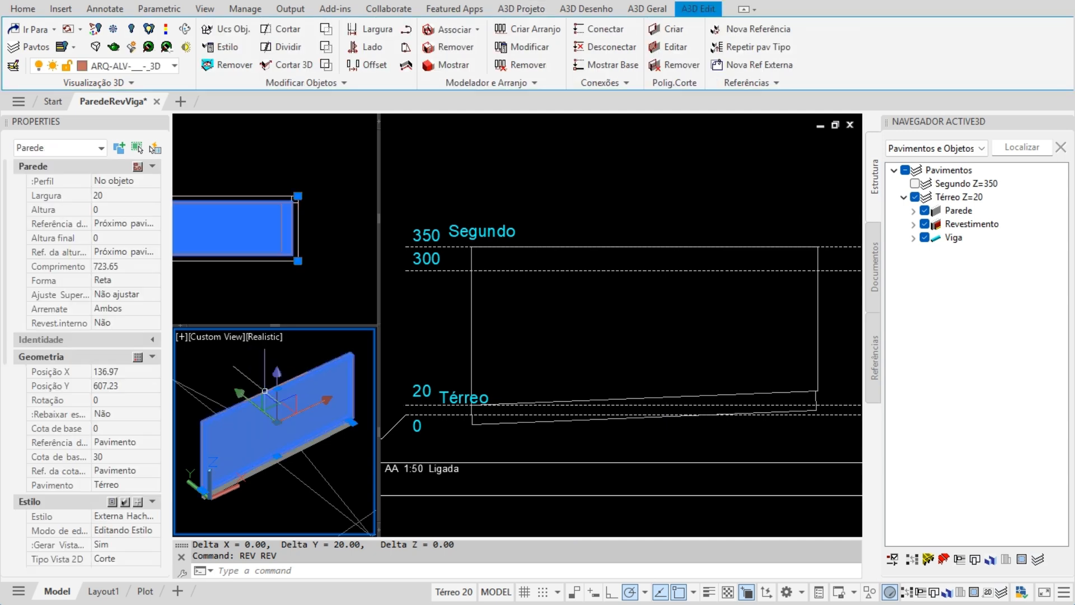
pyautogui.click(265, 391)
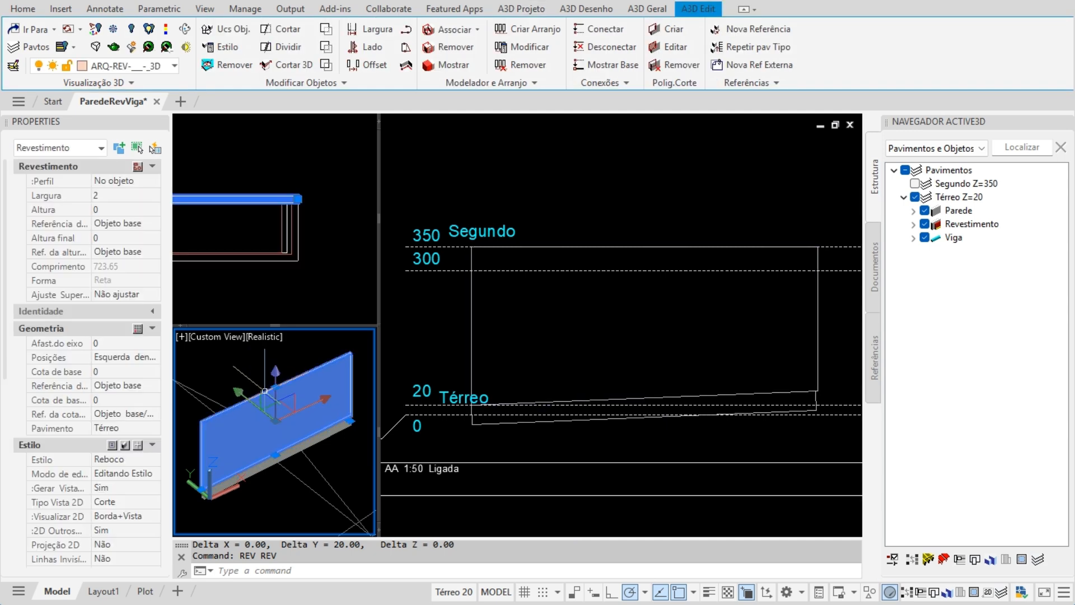
pyautogui.press('Delete')
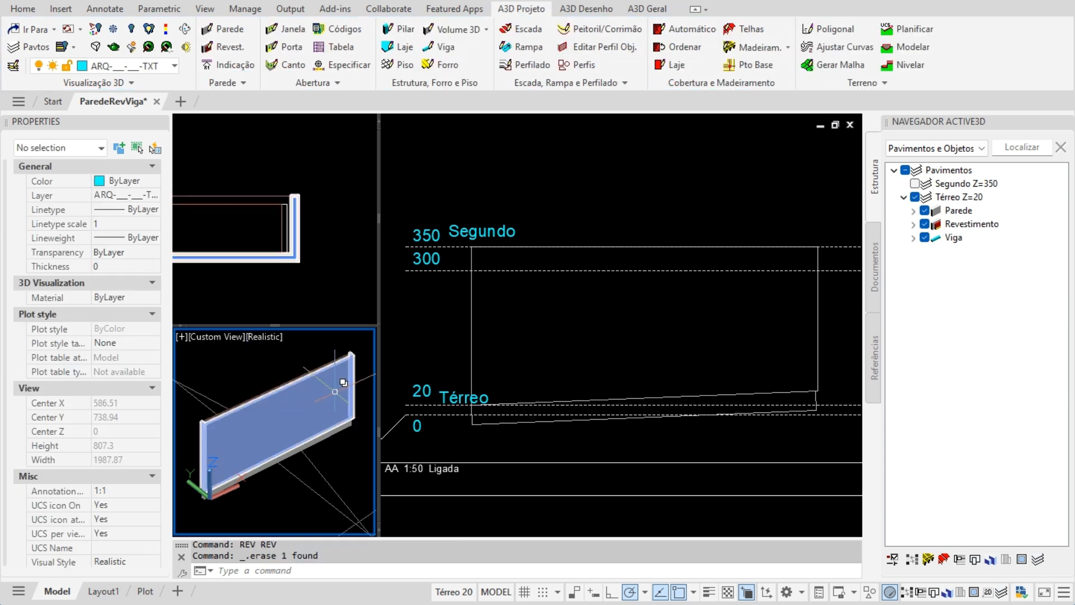
# Examine the base elevation, Altura and Altura final properties of the plaster in section AA.
pyautogui.click(520, 375)
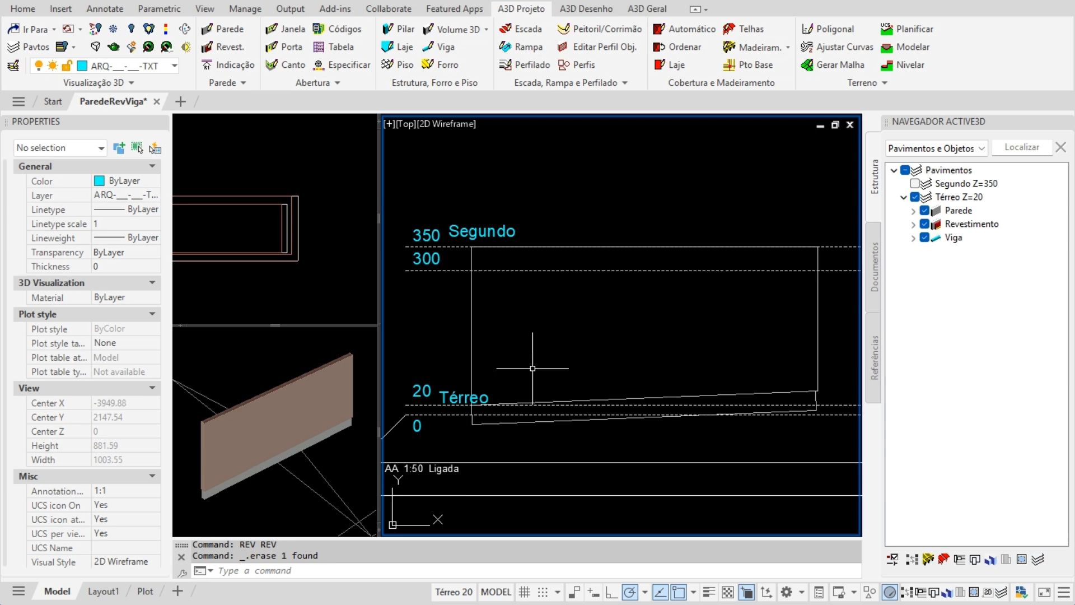
pyautogui.scroll(-2, 557, 343)
pyautogui.scroll(2, 576, 340)
pyautogui.scroll(-5, 576, 339)
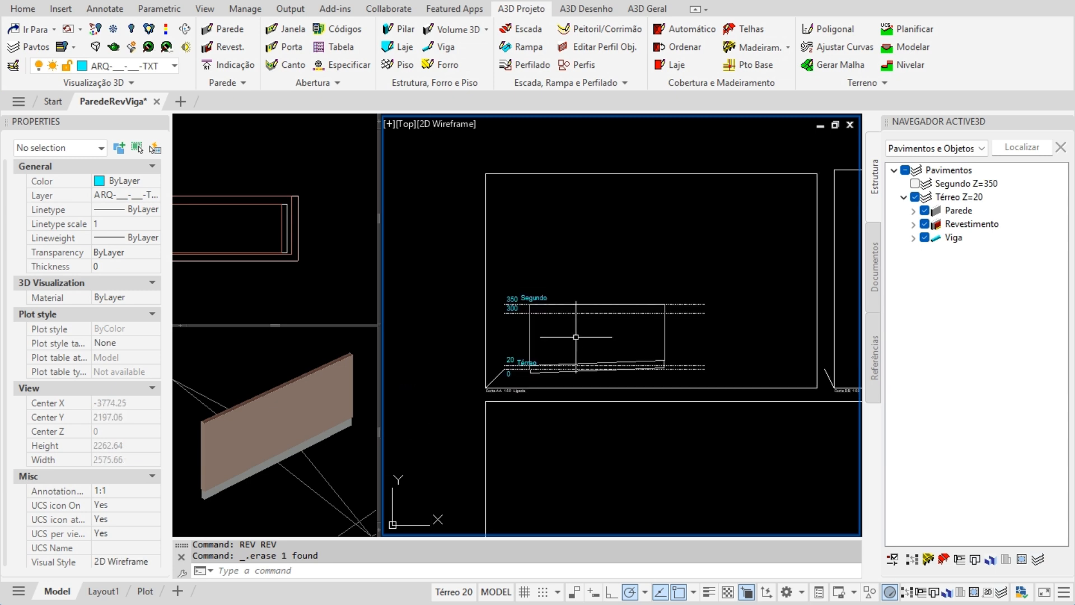
pyautogui.scroll(12, 580, 446)
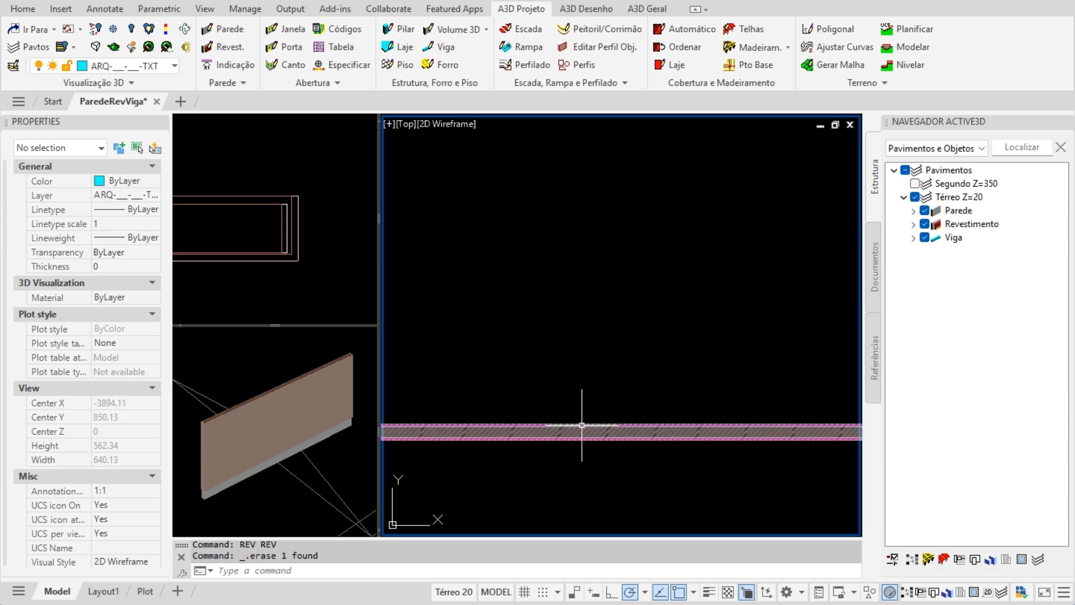
pyautogui.scroll(-7, 573, 347)
pyautogui.scroll(3, 562, 293)
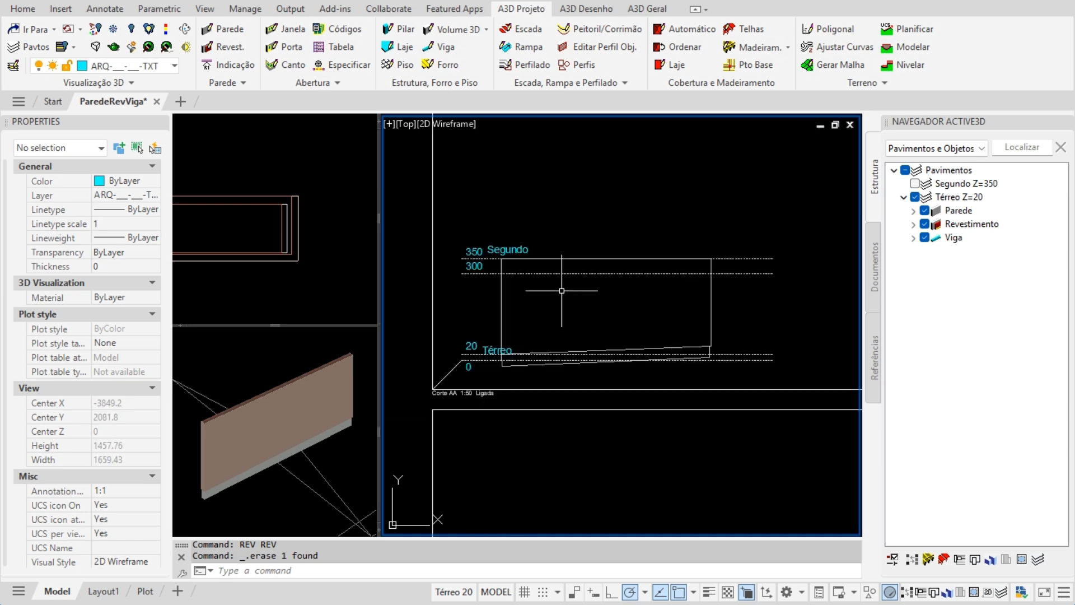
pyautogui.click(464, 314)
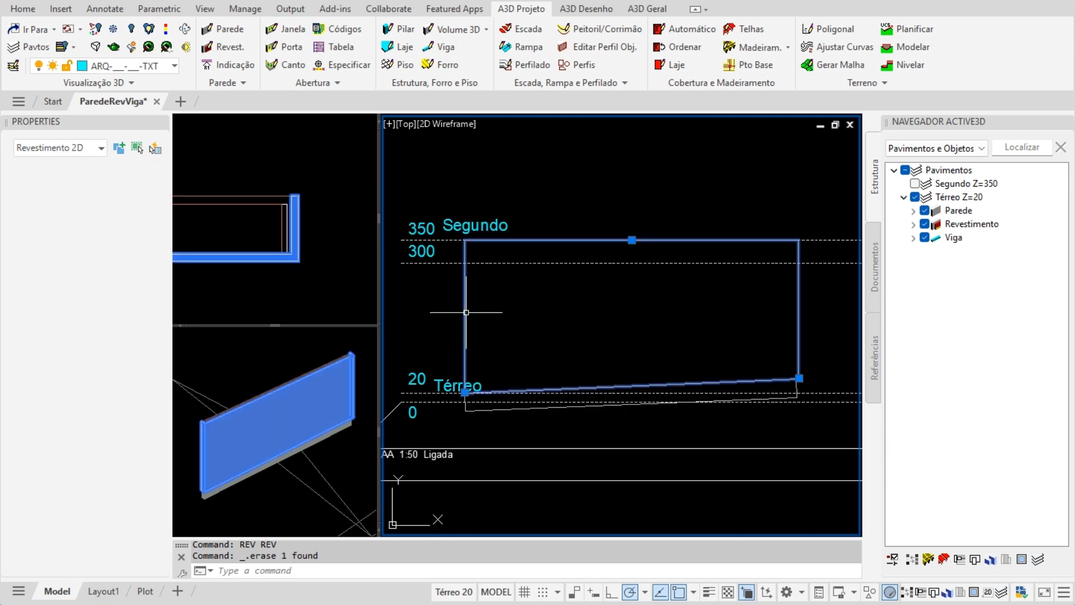
pyautogui.click(144, 385)
pyautogui.click(127, 401)
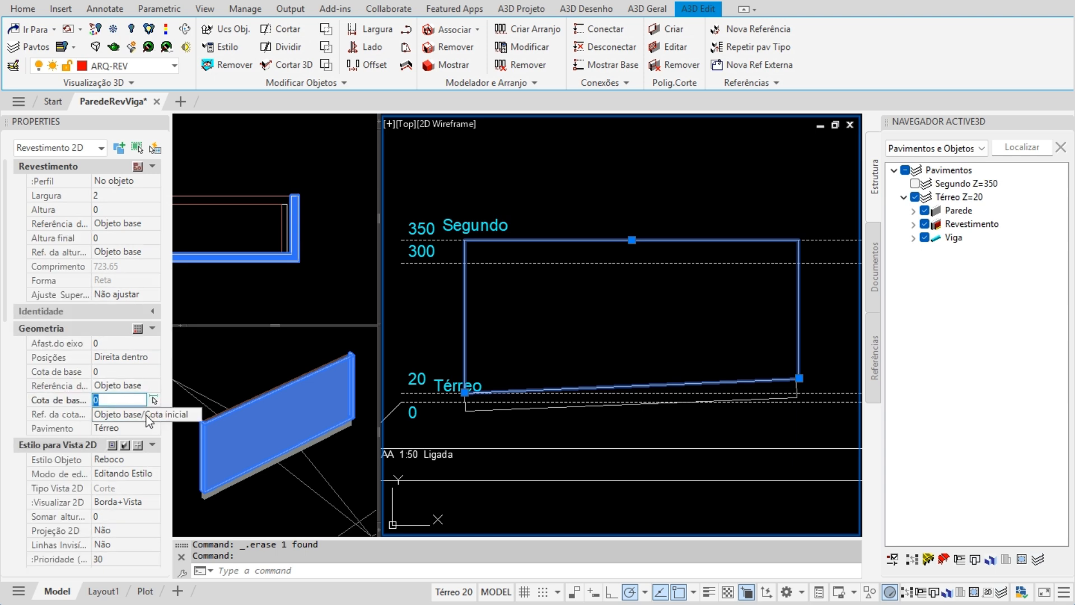
pyautogui.click(132, 209)
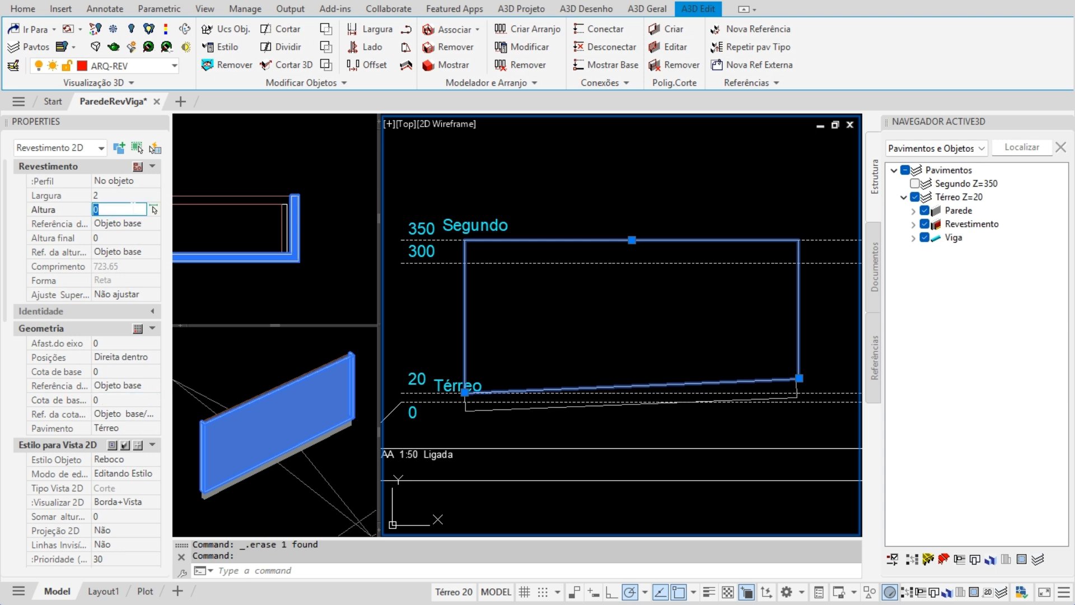
pyautogui.click(126, 239)
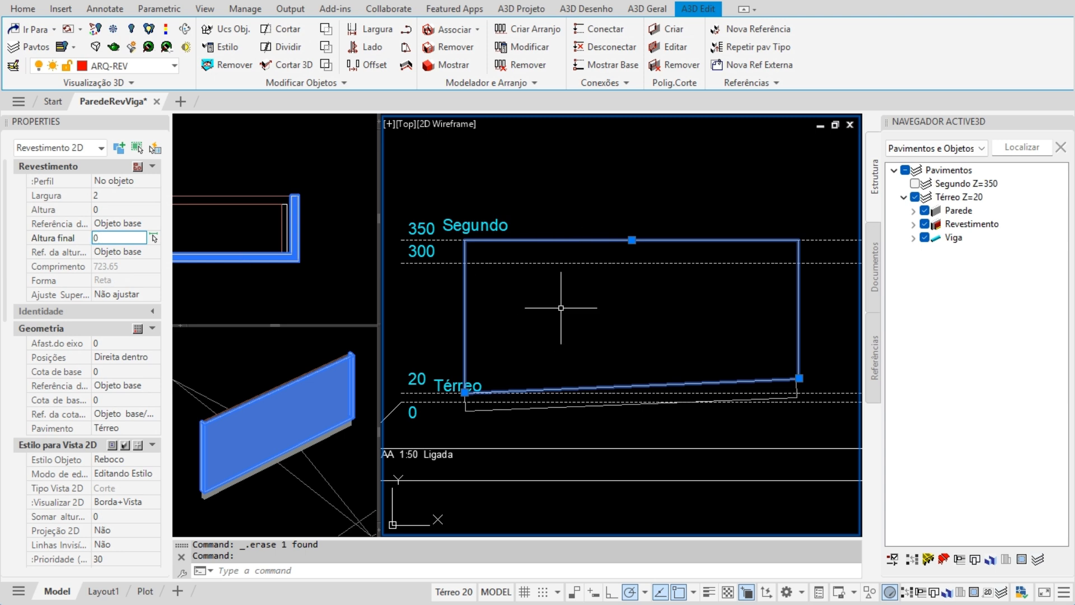
pyautogui.press('Escape')
# Try to stretch the wall's top edge upward in the 3D view and undo the stretch.
pyautogui.click(351, 364)
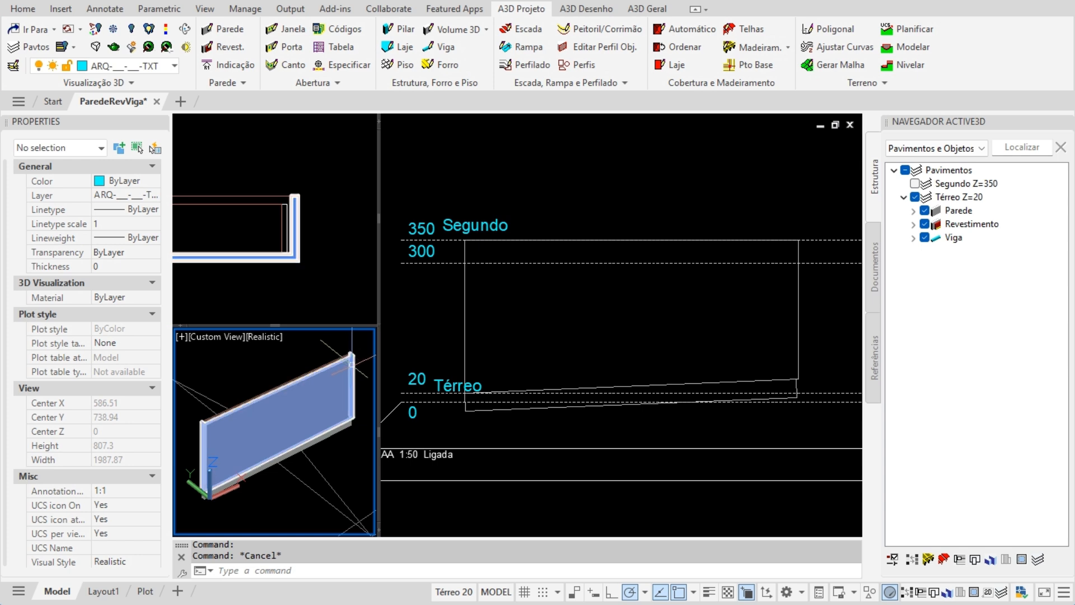
pyautogui.click(280, 403)
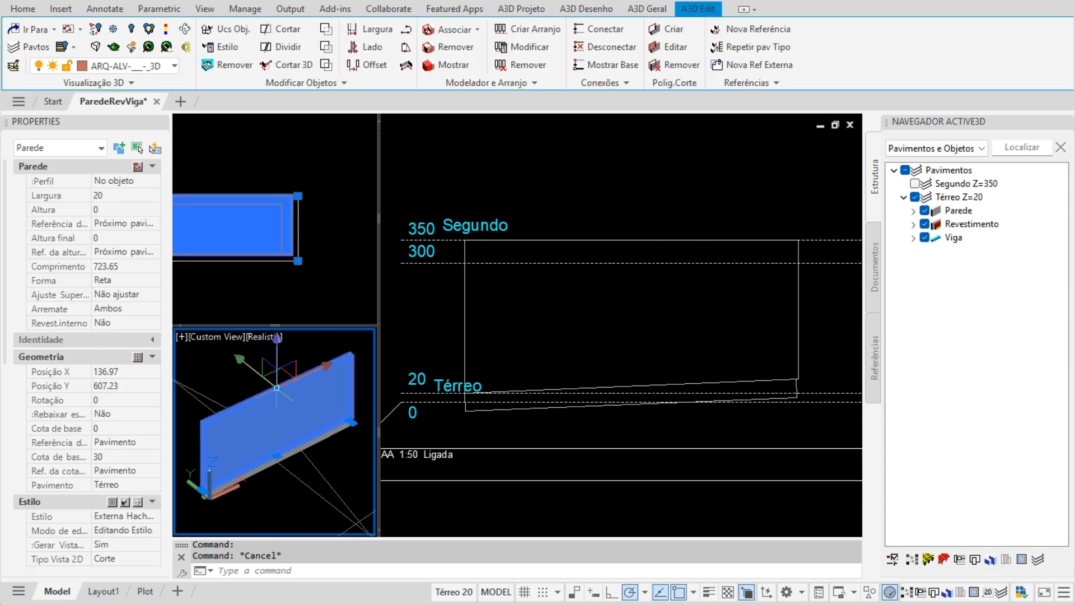
pyautogui.click(276, 387)
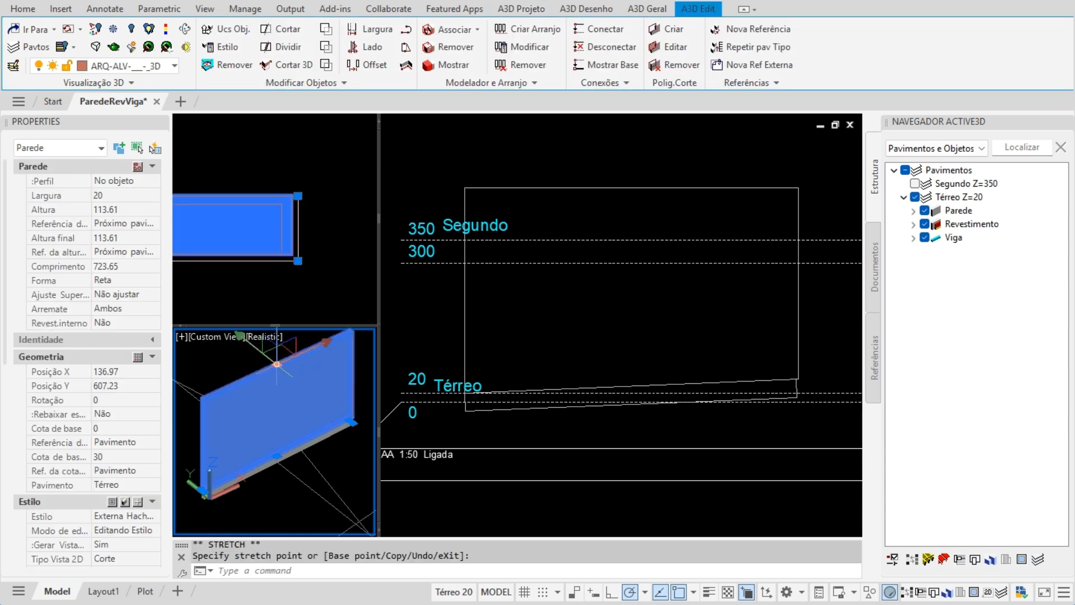
pyautogui.hotkey('ctrl', 'z')
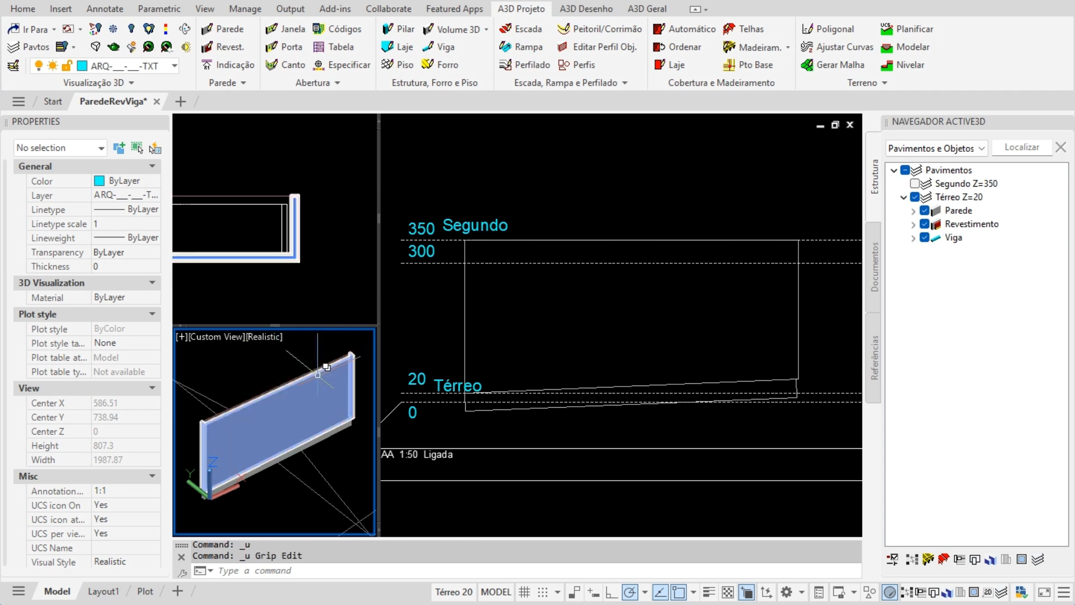
# In the 3D view, stretch the Direita dentro plaster's top up to an Altura of about 119 and shorten its start to a length of 636.
pyautogui.click(317, 375)
pyautogui.click(278, 387)
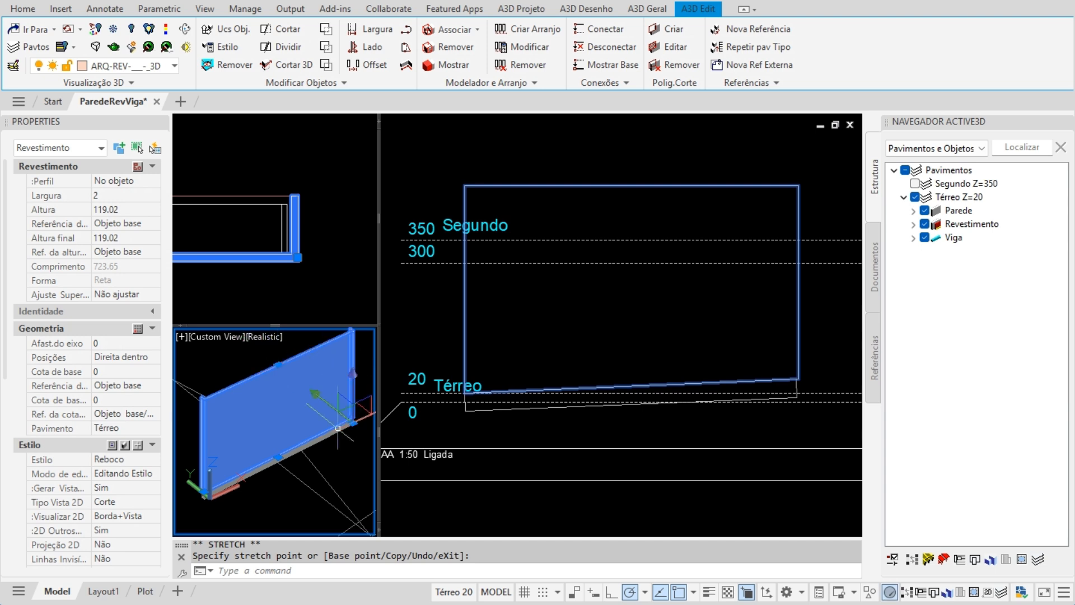
pyautogui.scroll(4, 256, 437)
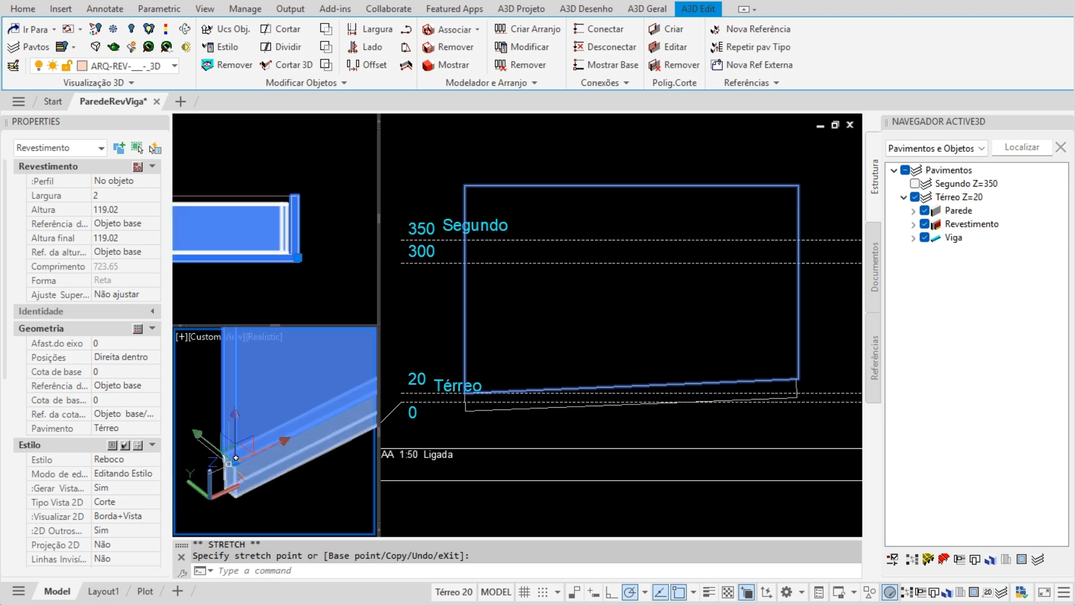
pyautogui.click(299, 433)
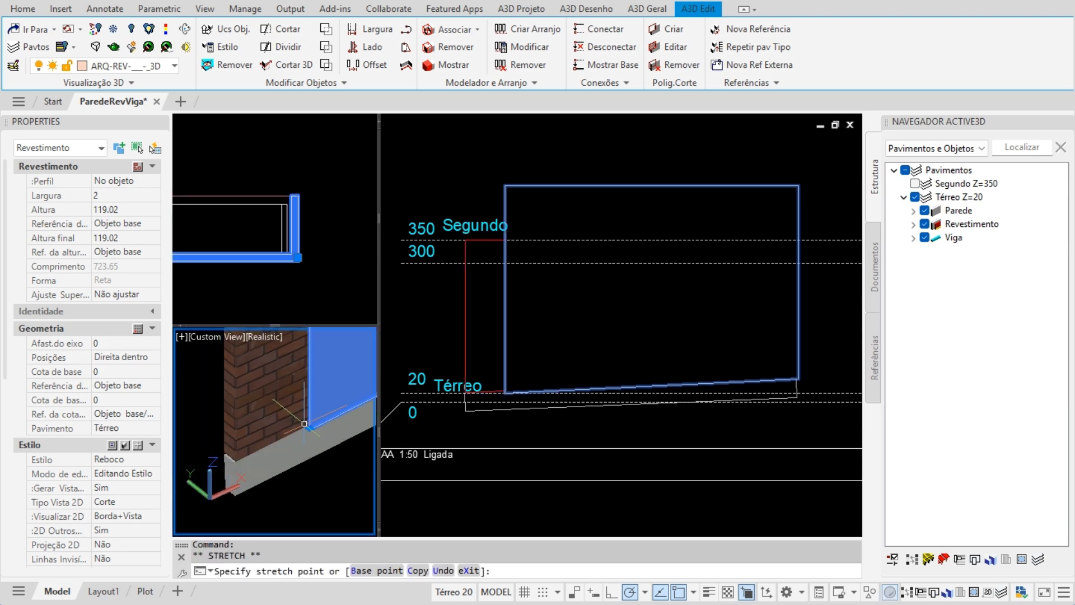
pyautogui.scroll(-4, 300, 417)
pyautogui.moveTo(288, 427); pyautogui.dragTo(248, 450, button='middle')
pyautogui.click(587, 317)
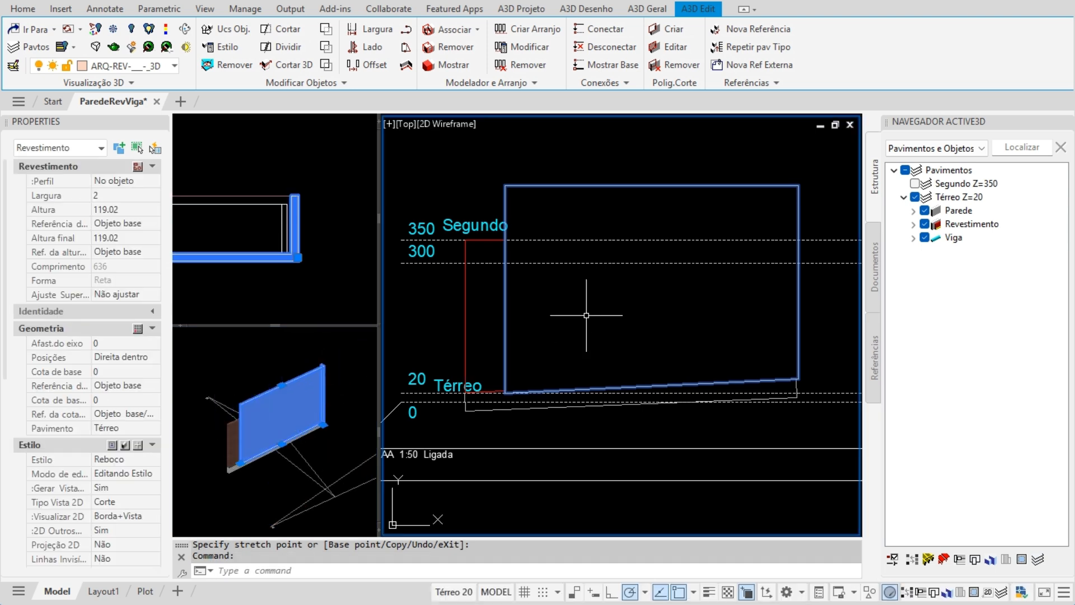
pyautogui.press('Escape')
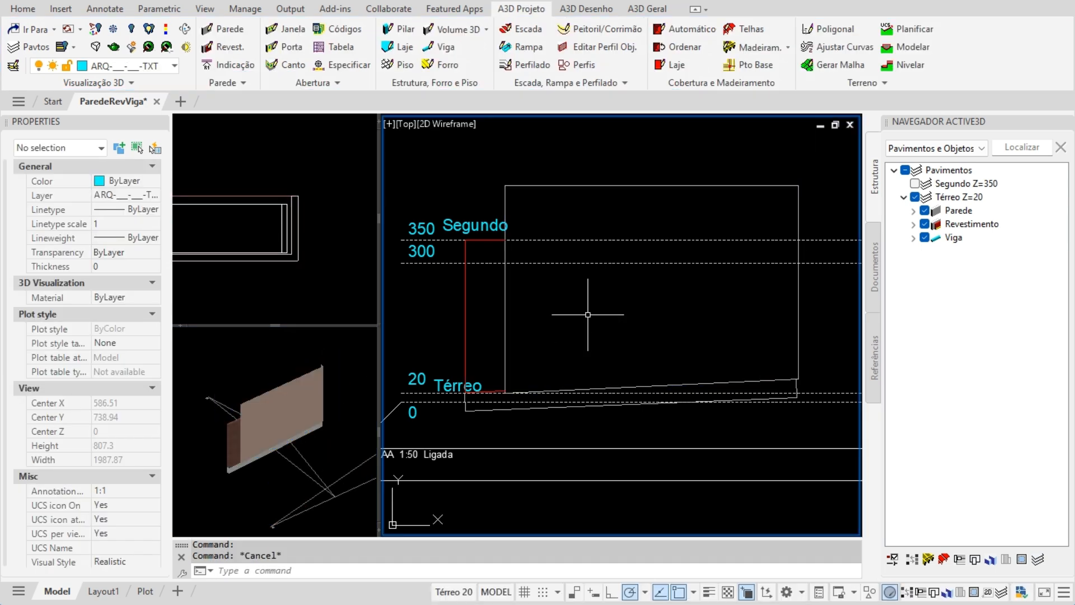
# Lower the plaster's top edge in section AA to the 300 level line, giving an Altura of -50.
pyautogui.click(630, 186)
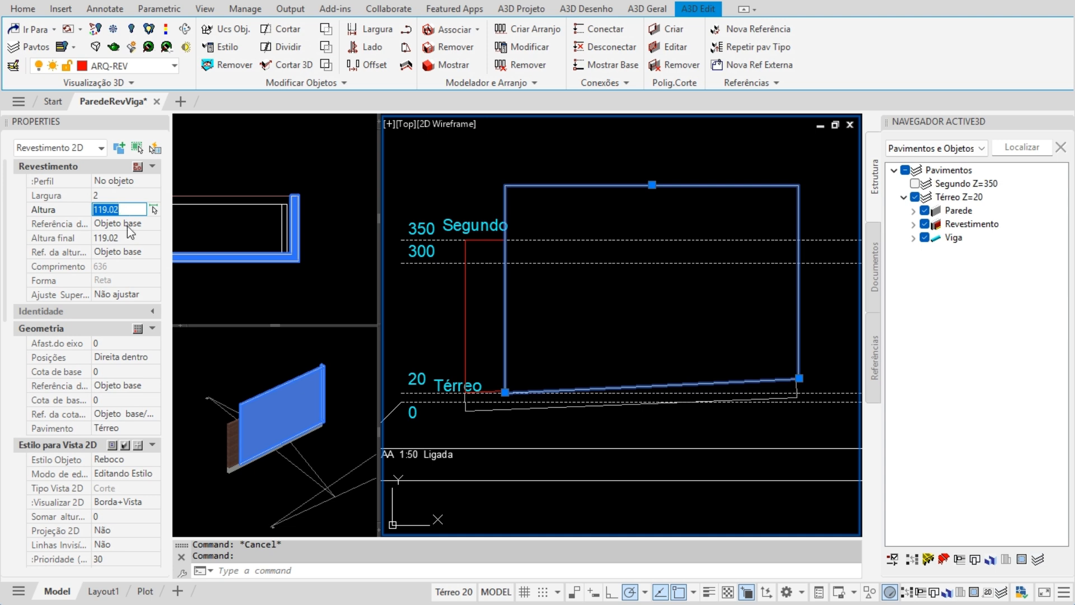
pyautogui.click(140, 240)
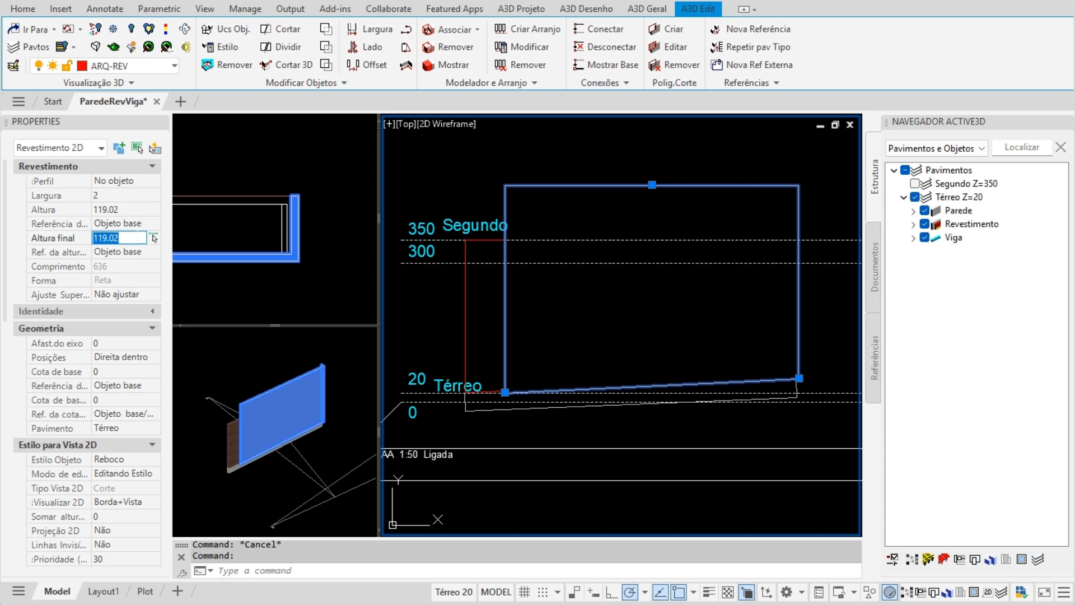
pyautogui.click(652, 185)
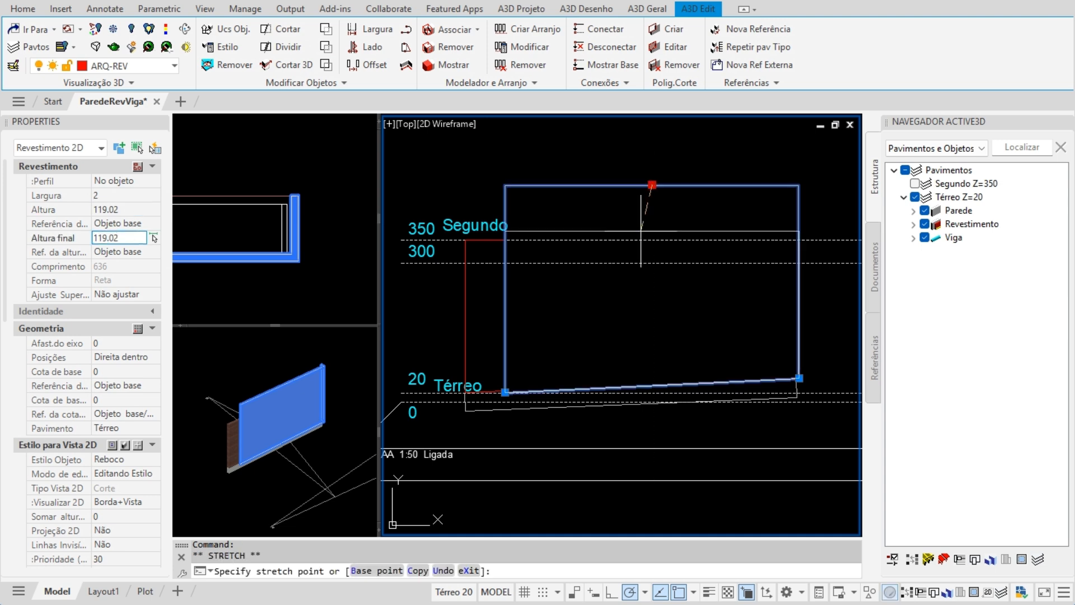
pyautogui.click(650, 263)
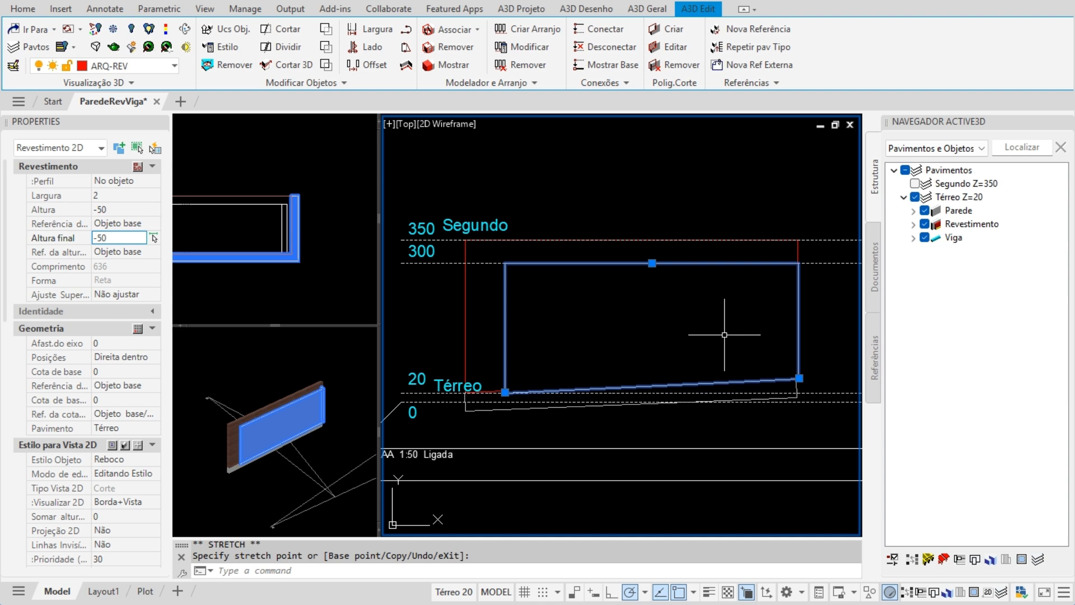
pyautogui.press('Escape')
pyautogui.press('Escape')
# Set the Altura final of the wall in section AA to 20.
pyautogui.click(467, 315)
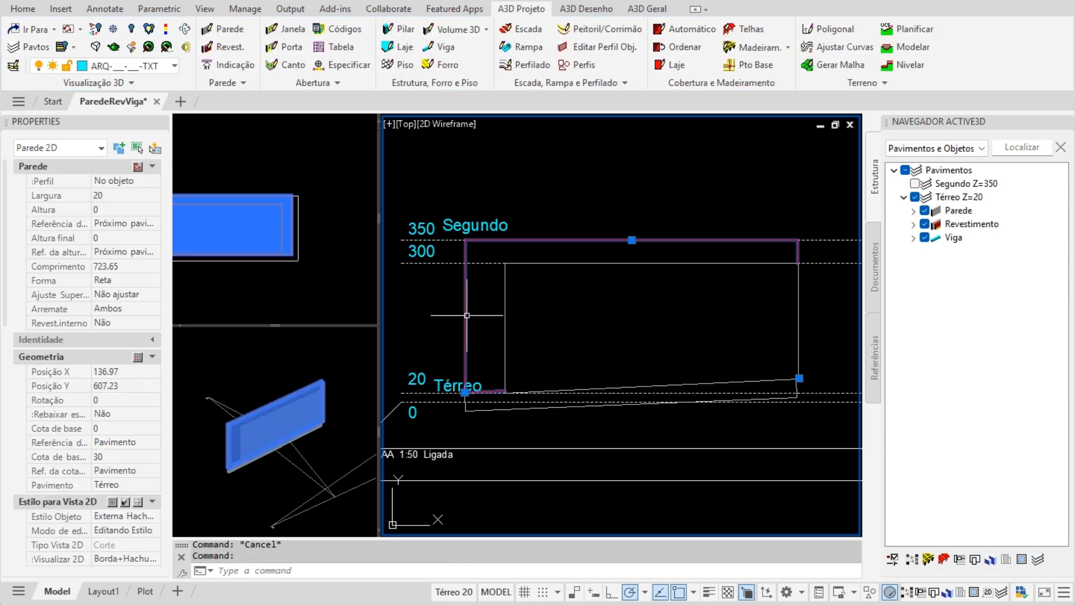
pyautogui.click(124, 238)
pyautogui.write('2')
pyautogui.press('Return')
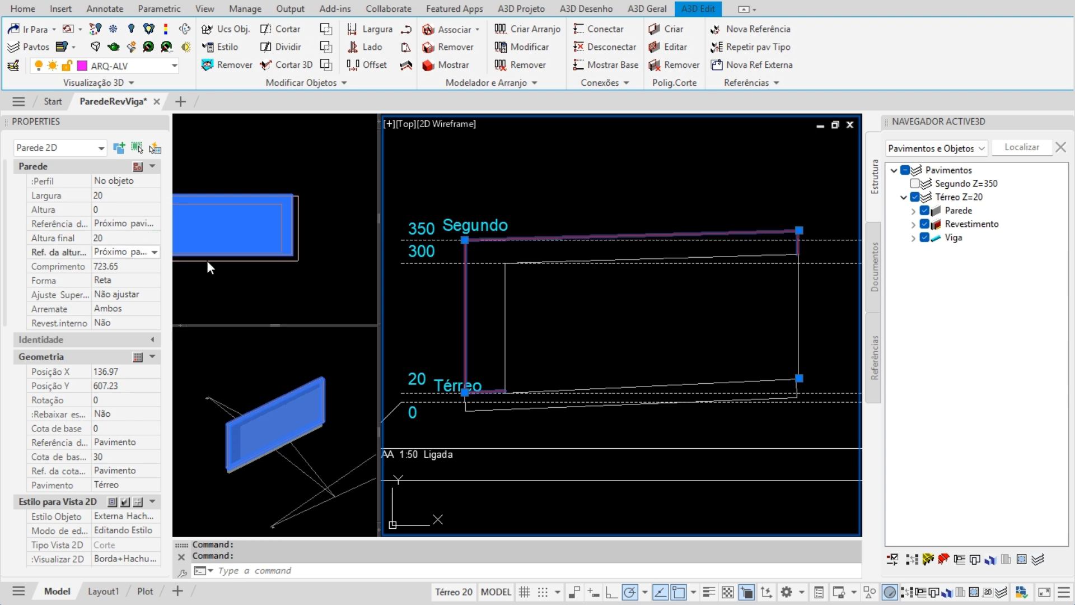
pyautogui.press('Escape')
# Set the Altura final of the plaster in section AA to 0.
pyautogui.click(732, 258)
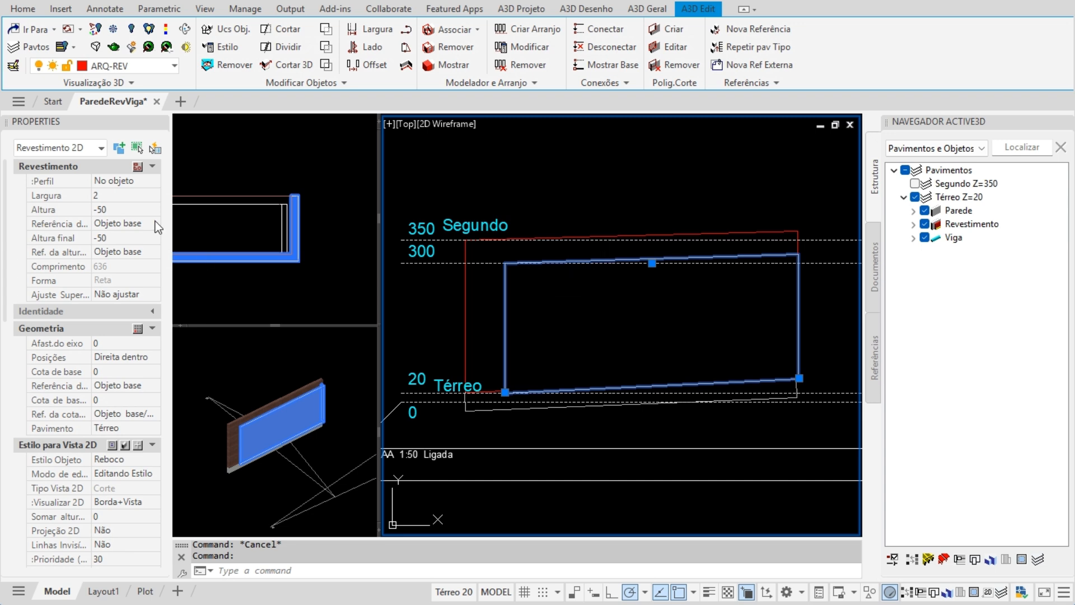
pyautogui.click(115, 209)
pyautogui.click(116, 237)
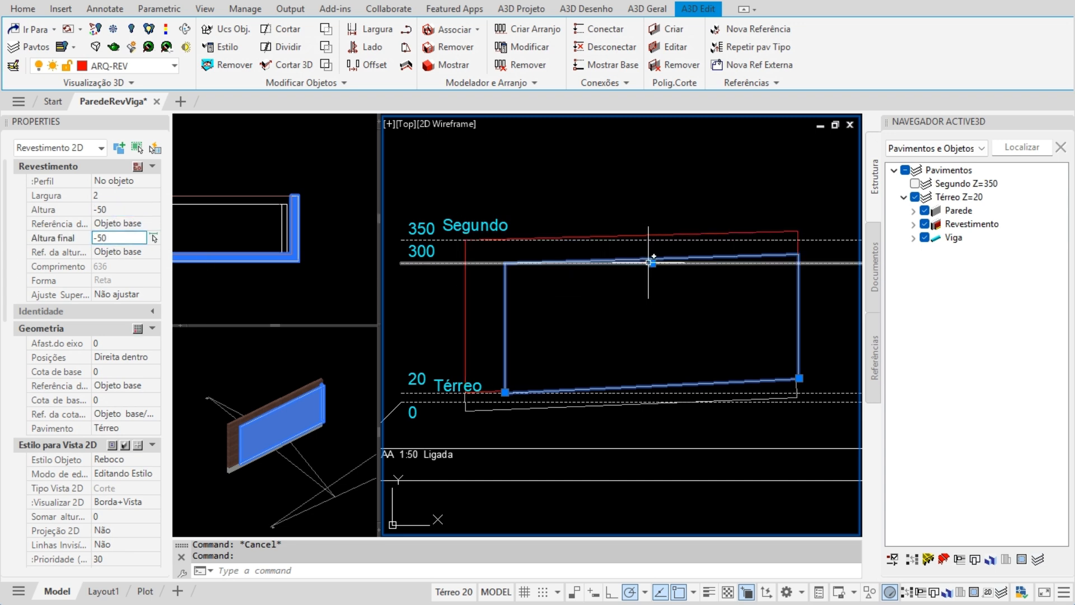
pyautogui.moveTo(113, 237); pyautogui.dragTo(89, 240)
pyautogui.write('0')
pyautogui.press('Return')
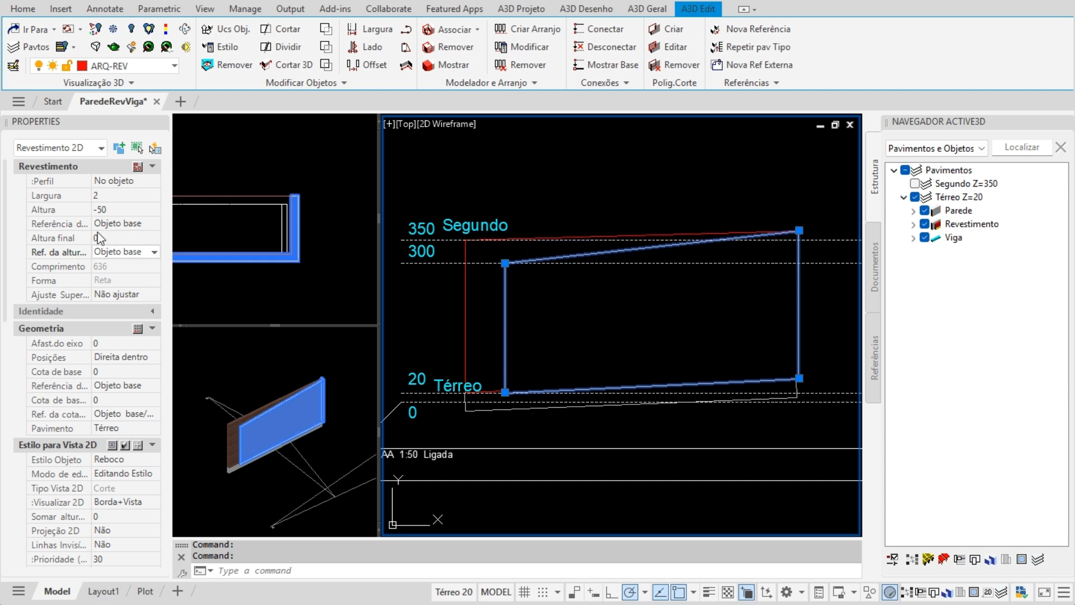
# Stretch the plaster's upper start corner in section AA up to an Altura of about 77 and back down to the 300 level line.
pyautogui.scroll(8, 814, 232)
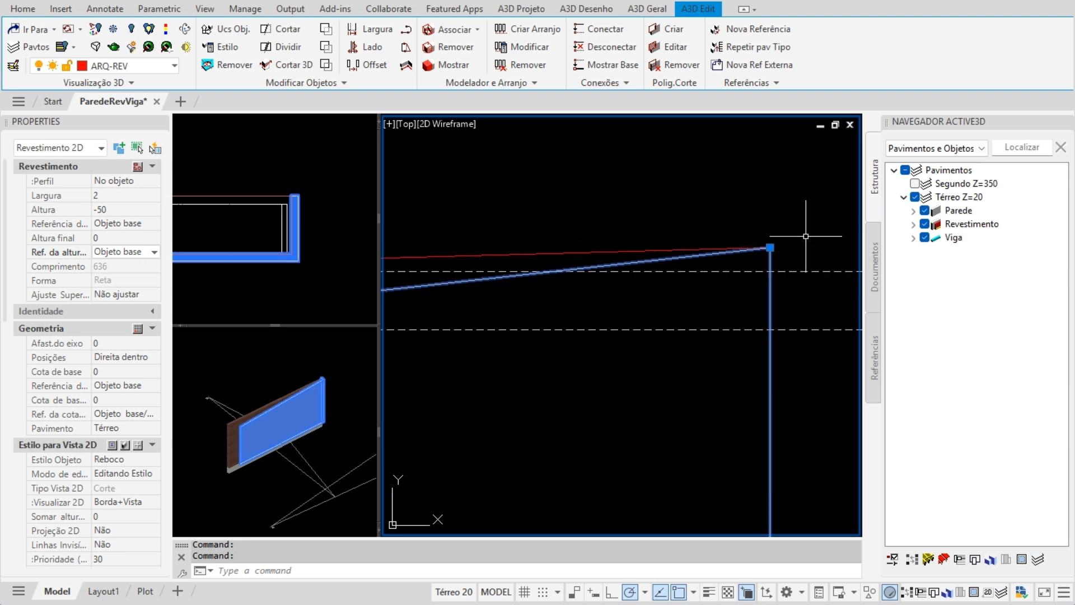
pyautogui.scroll(-8, 799, 242)
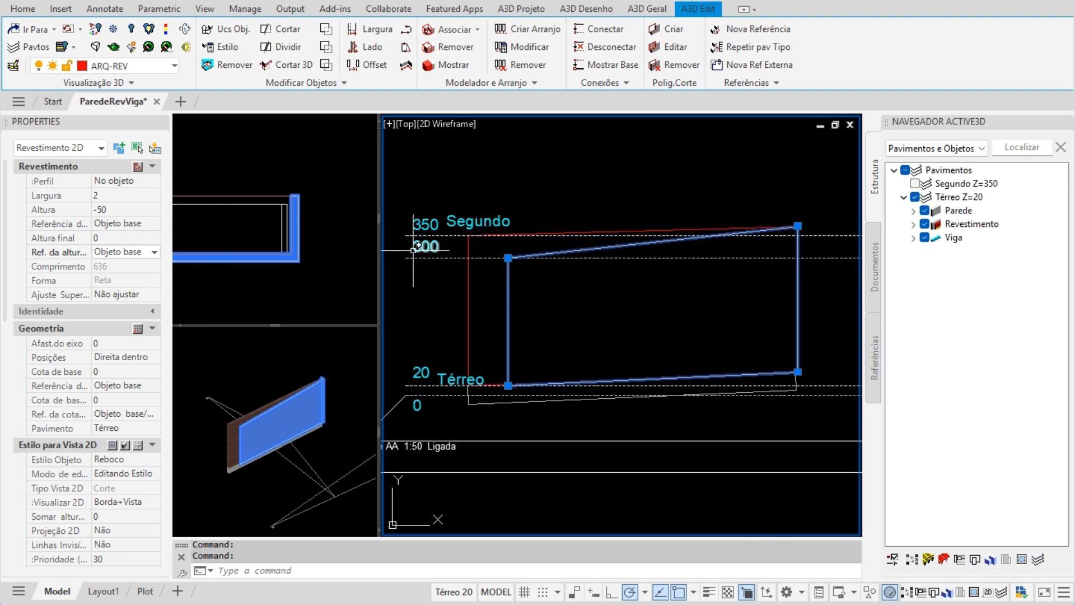
pyautogui.scroll(5, 507, 246)
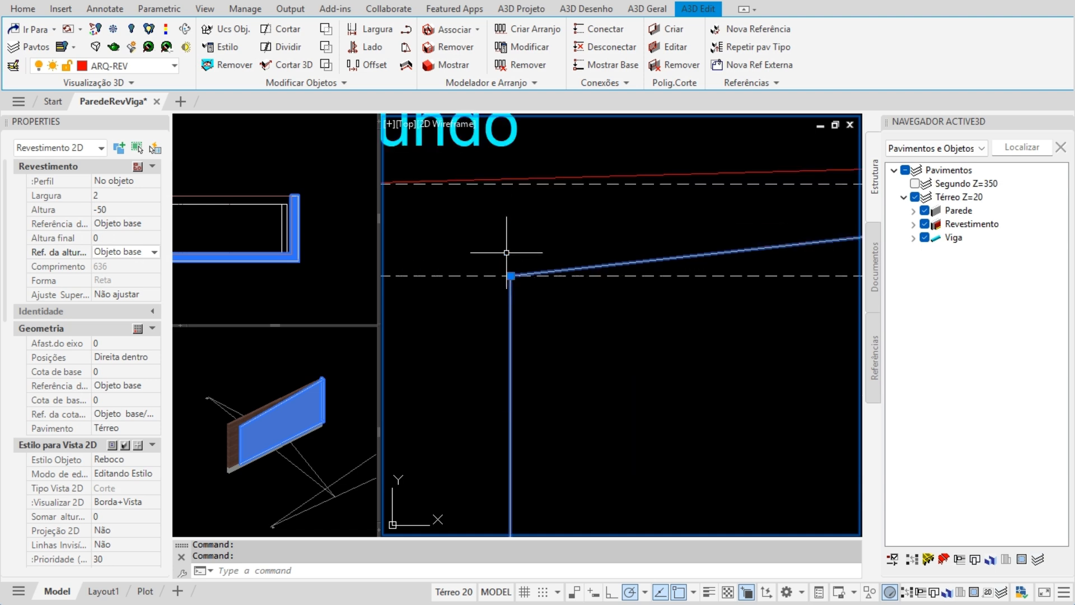
pyautogui.scroll(-5, 516, 280)
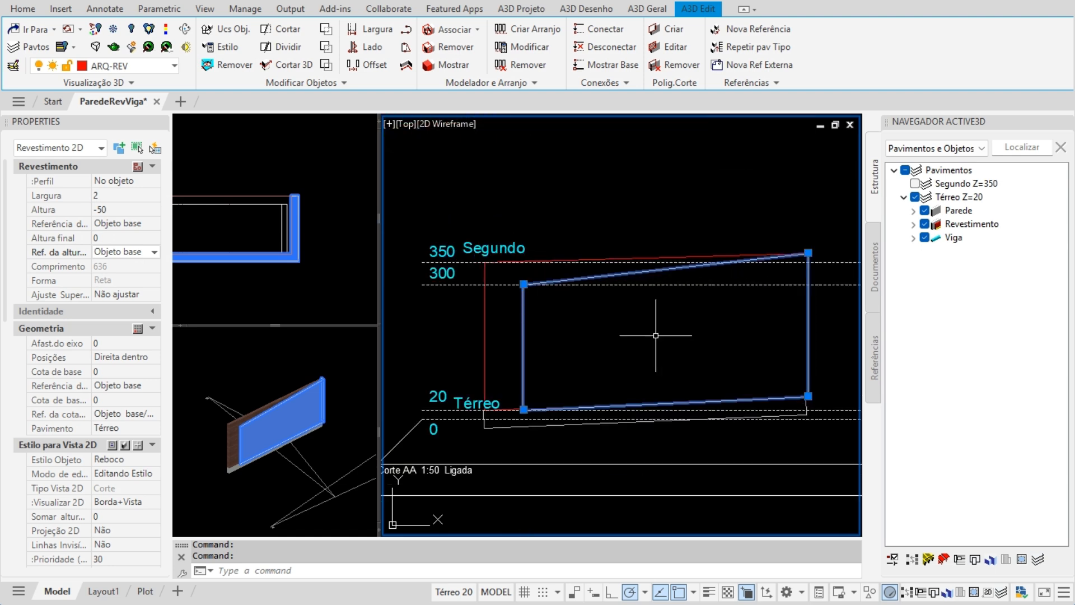
pyautogui.click(523, 284)
pyautogui.click(524, 226)
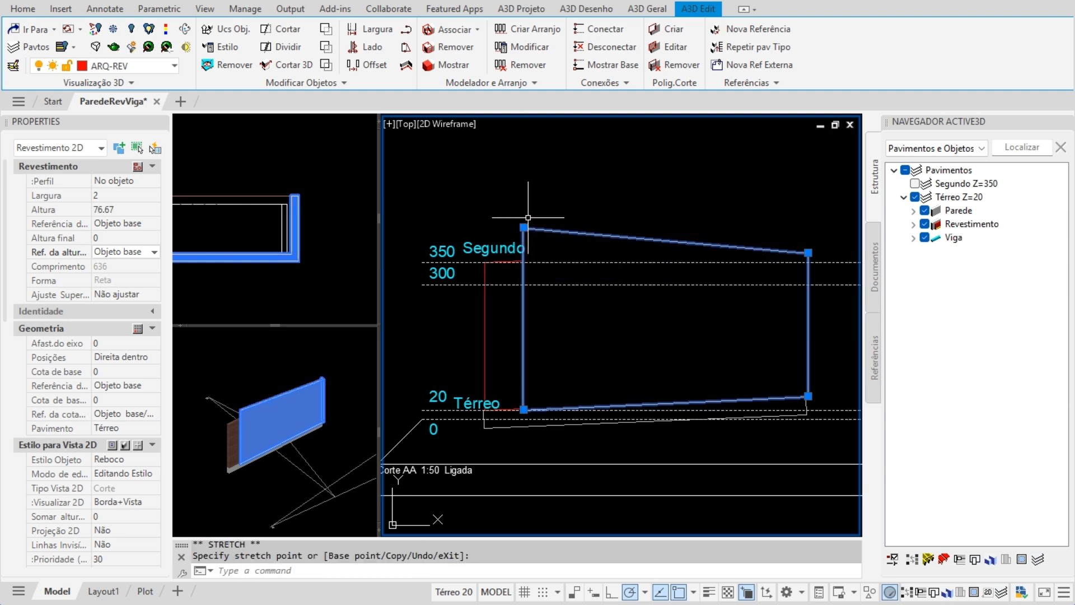
pyautogui.click(524, 227)
pyautogui.click(523, 284)
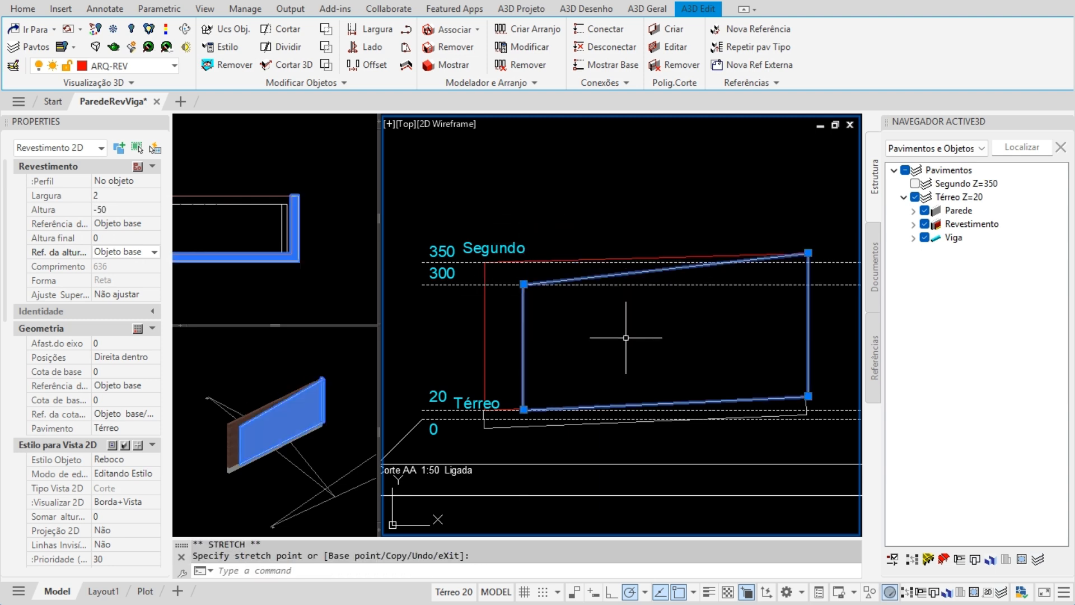
# Set the plaster's Altura to 0 and, in a second edit, to -10.
pyautogui.click(120, 209)
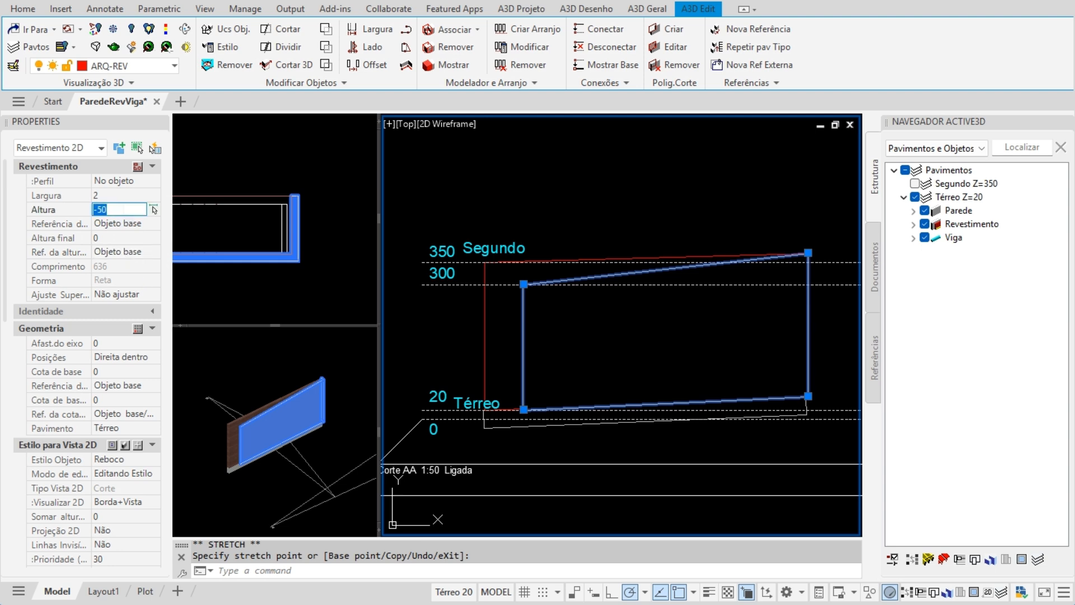
pyautogui.write('0')
pyautogui.press('Return')
pyautogui.click(122, 210)
pyautogui.write('-10')
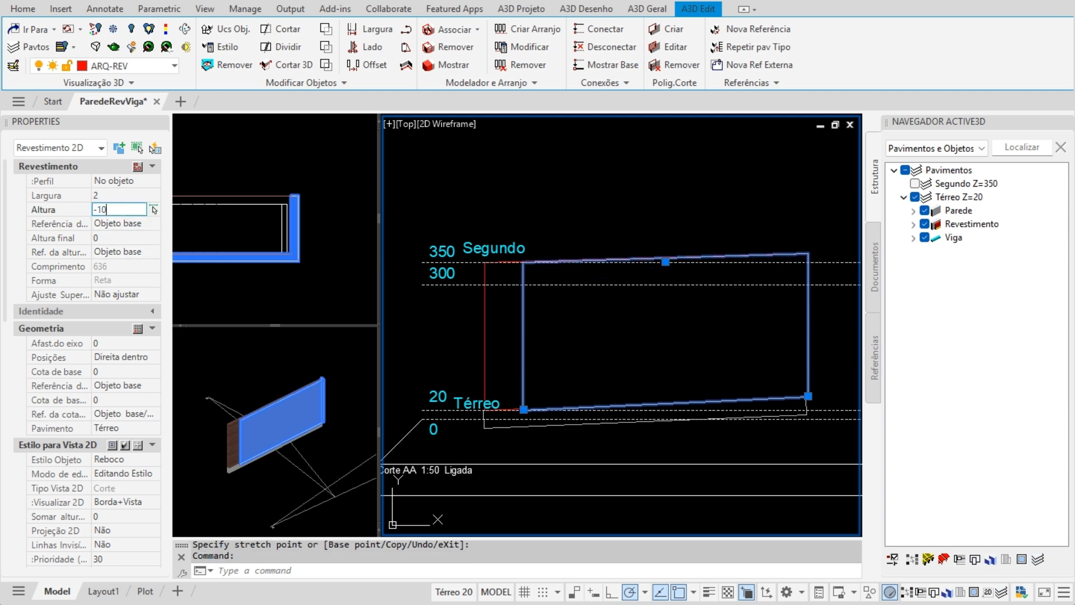
pyautogui.press('Return')
pyautogui.click(122, 210)
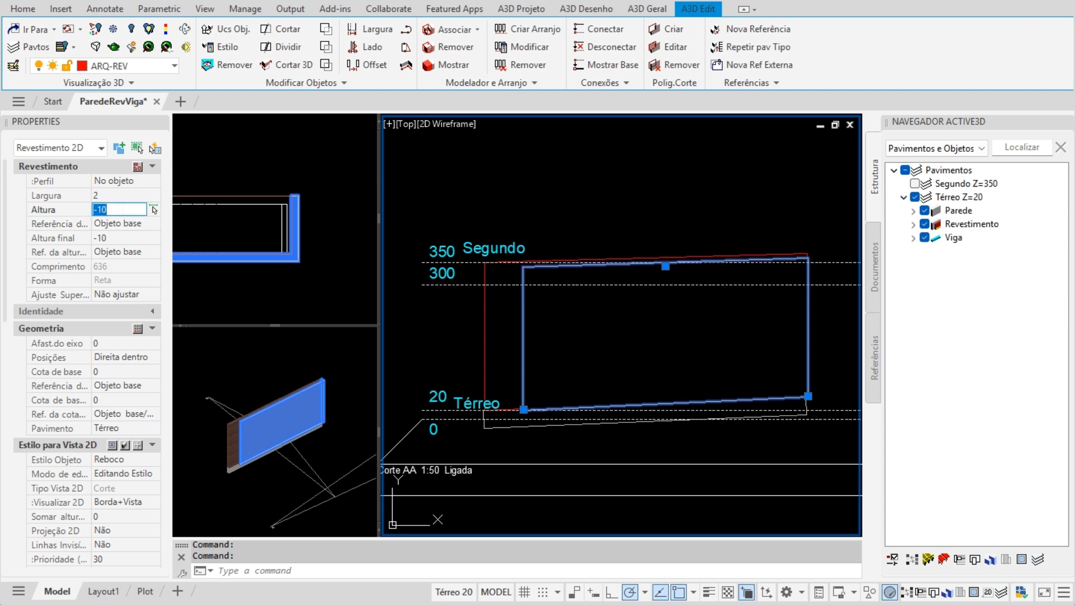
# Set the Altura of the plaster in section AA to -20.
pyautogui.write('-20')
pyautogui.press('Return')
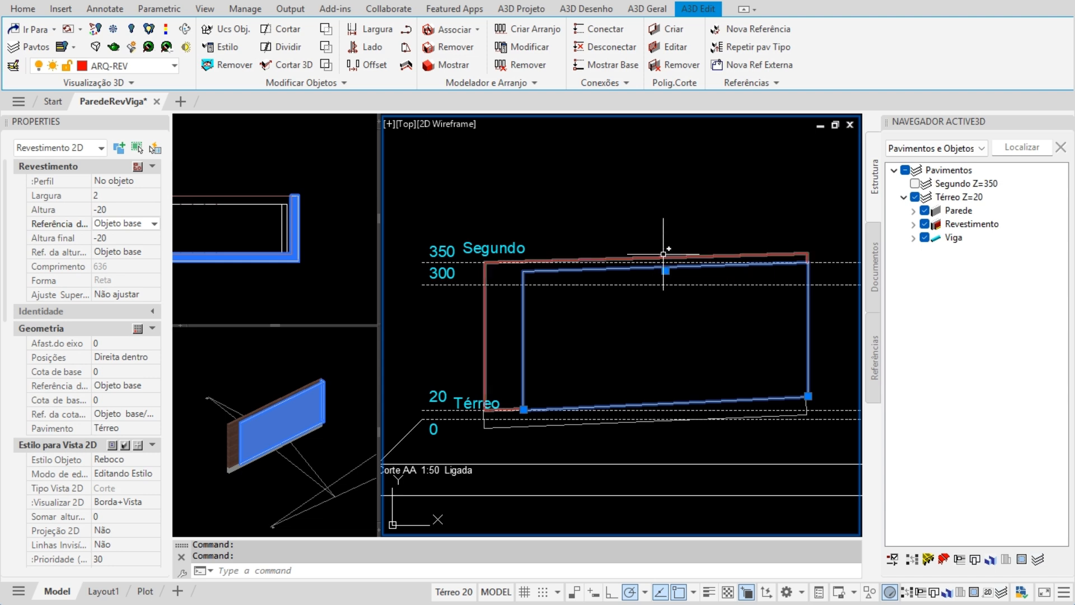
pyautogui.press('Escape')
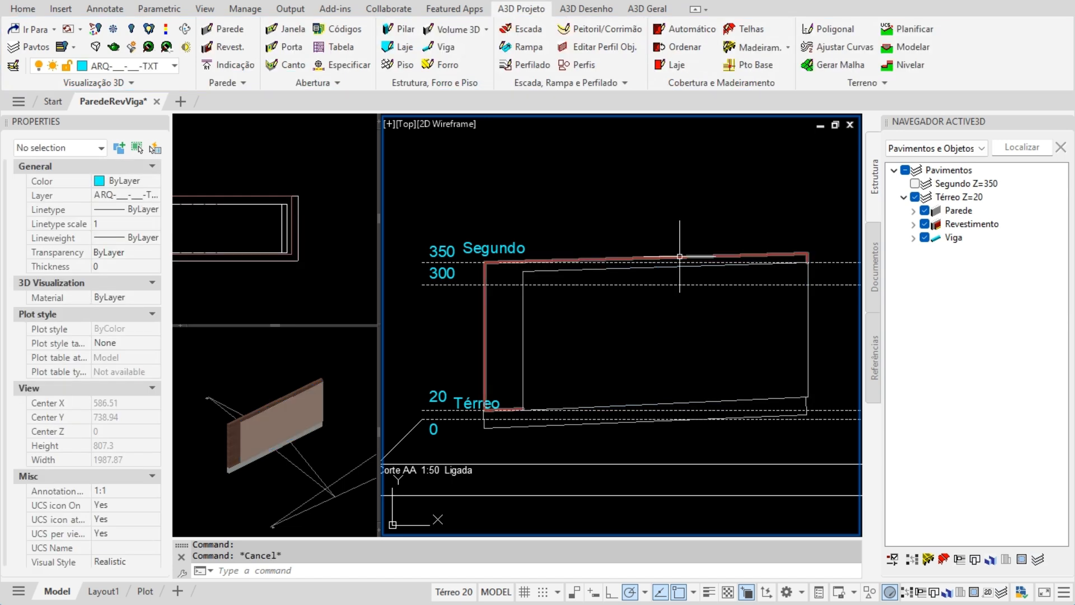
# Change the wall's Altura final in section AA to level its top with the Segundo line, and check the plaster's height settings.
pyautogui.click(680, 257)
pyautogui.click(123, 237)
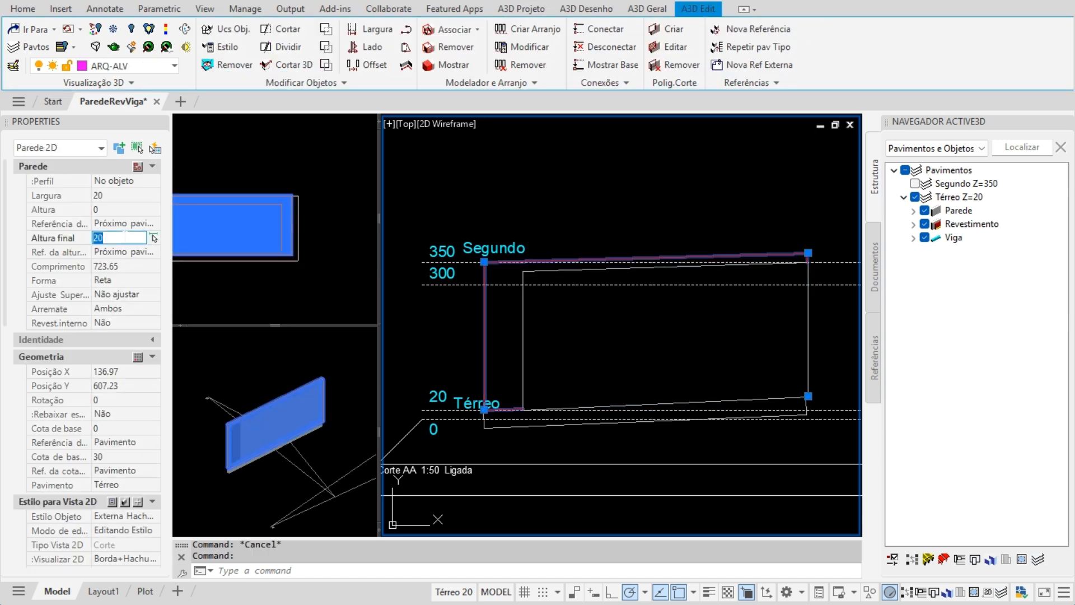
pyautogui.press('Return')
pyautogui.press('Escape')
pyautogui.click(596, 271)
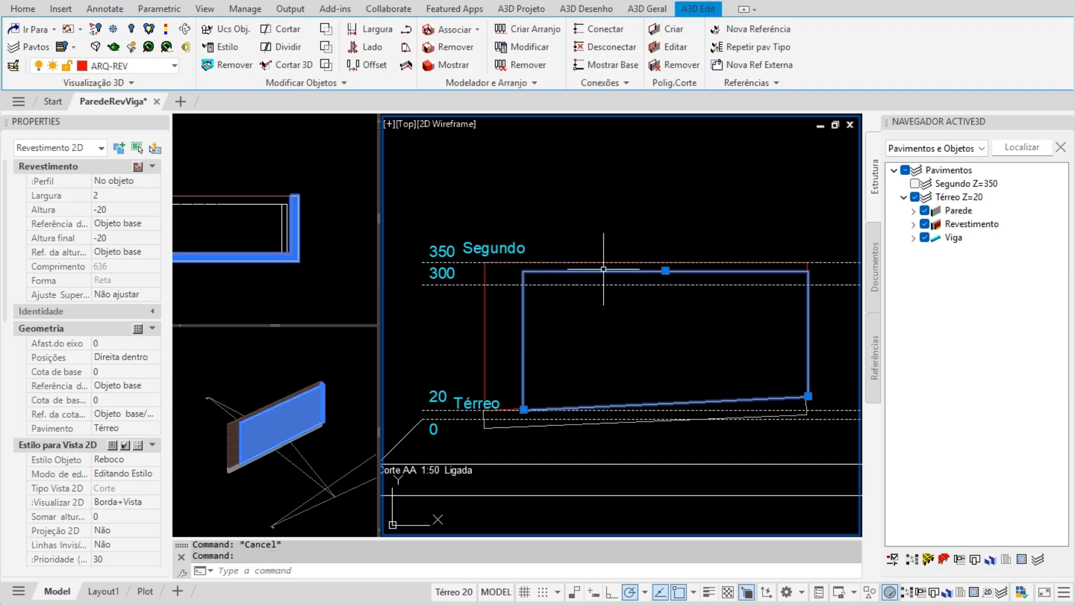
pyautogui.press('Escape')
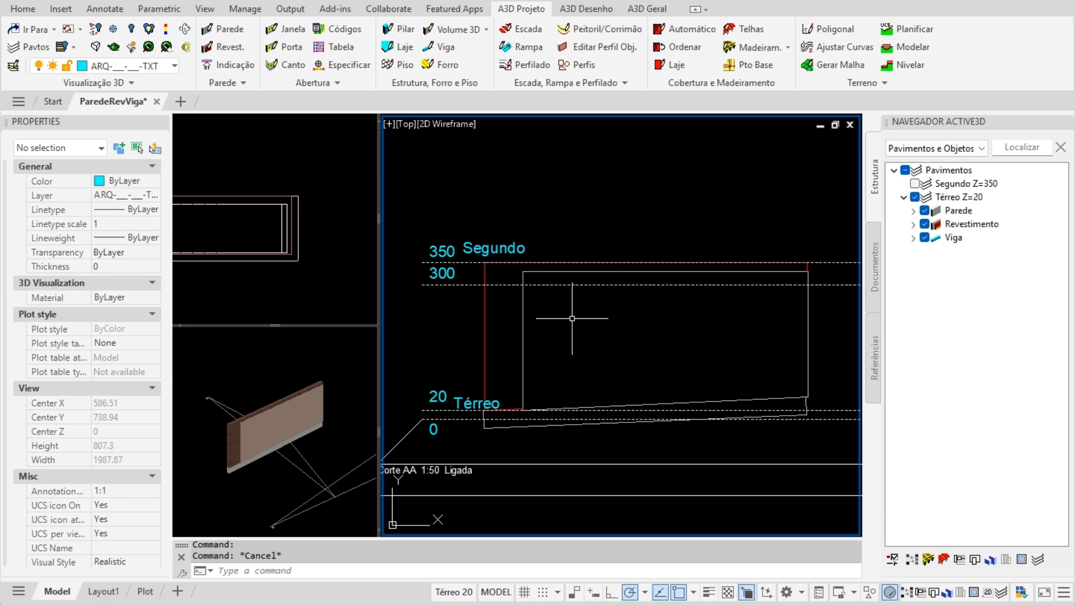
# Set up a new Reboco plaster over the plan with the REV command, trying Pavimento as Ref. da cota and returning it to Objeto base.
pyautogui.scroll(-4, 572, 318)
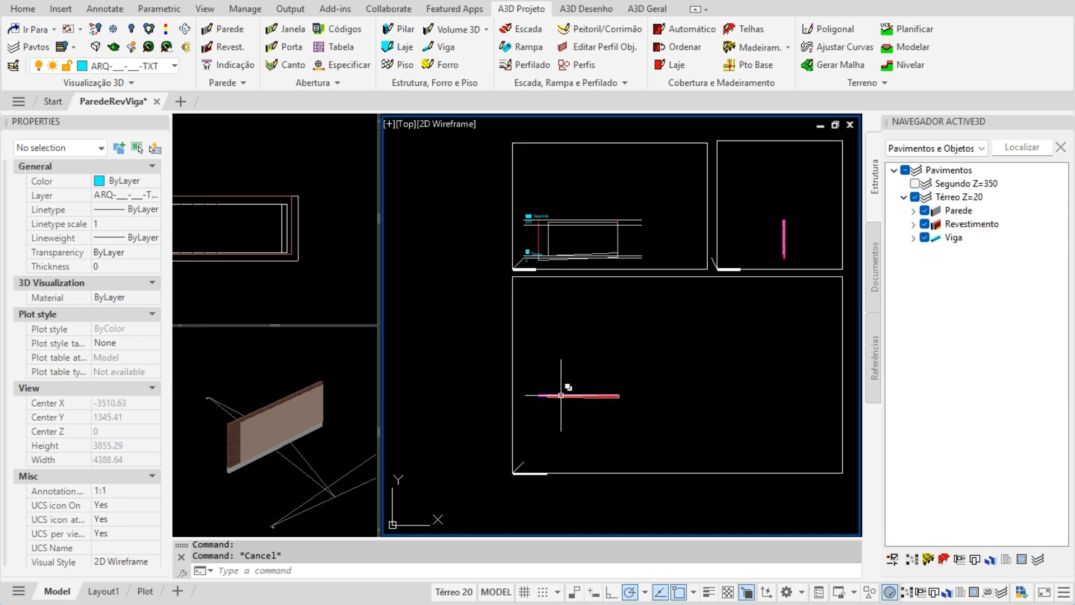
pyautogui.scroll(10, 550, 414)
pyautogui.moveTo(550, 418); pyautogui.dragTo(552, 384, button='middle')
pyautogui.write('rev')
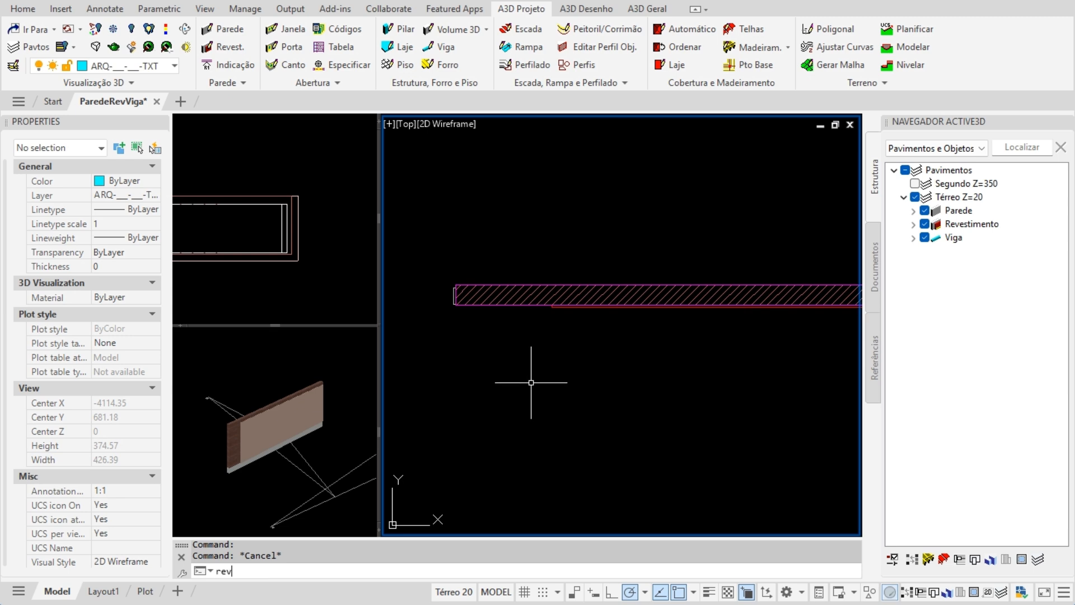
pyautogui.press('Return')
pyautogui.click(706, 280)
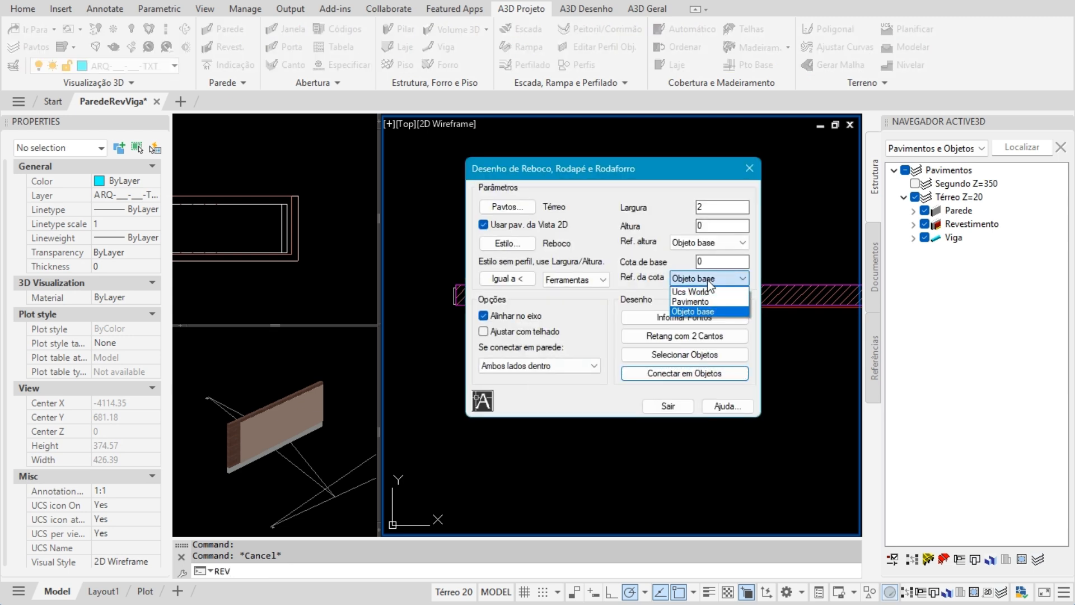
pyautogui.click(717, 305)
pyautogui.click(721, 244)
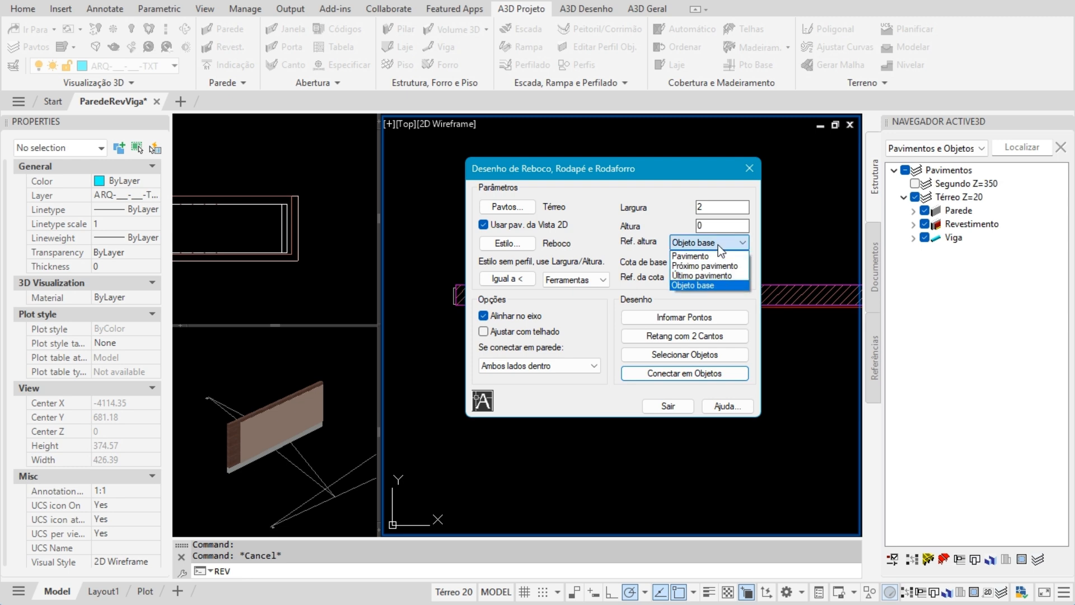
pyautogui.click(718, 243)
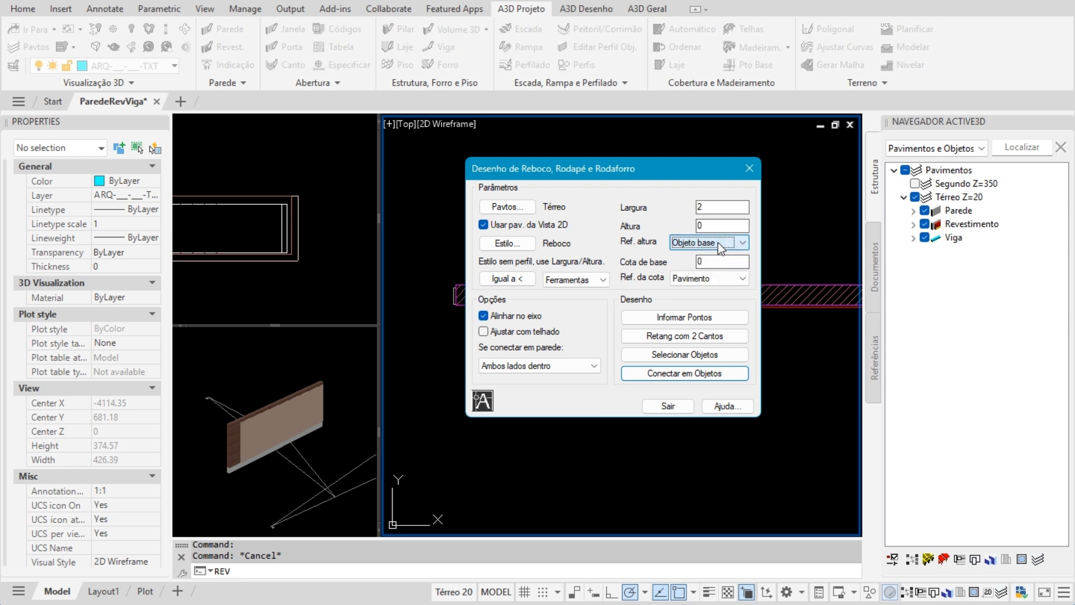
pyautogui.click(717, 277)
pyautogui.click(712, 312)
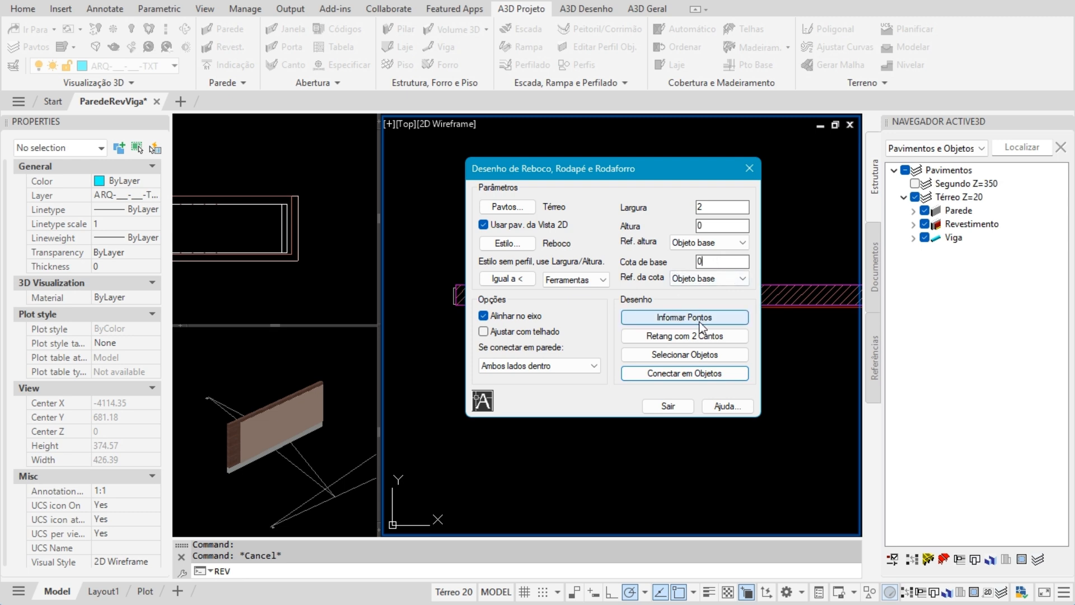
# Draw a freestanding plaster segment by points, about 314 long, perpendicular to the wall from the existing plaster's start corner.
pyautogui.click(683, 317)
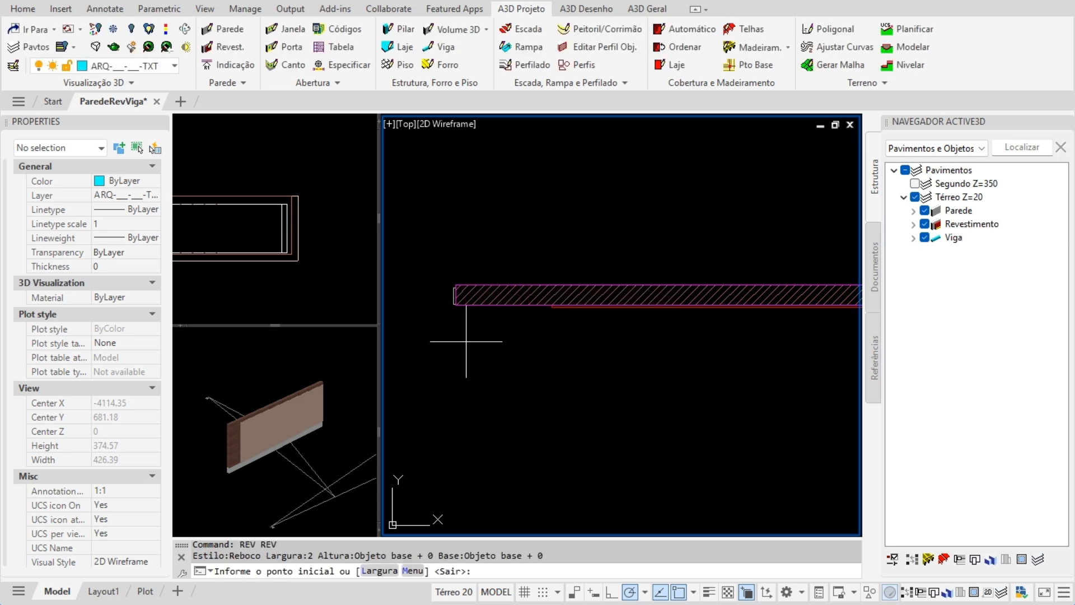
pyautogui.click(553, 306)
pyautogui.scroll(-4, 557, 297)
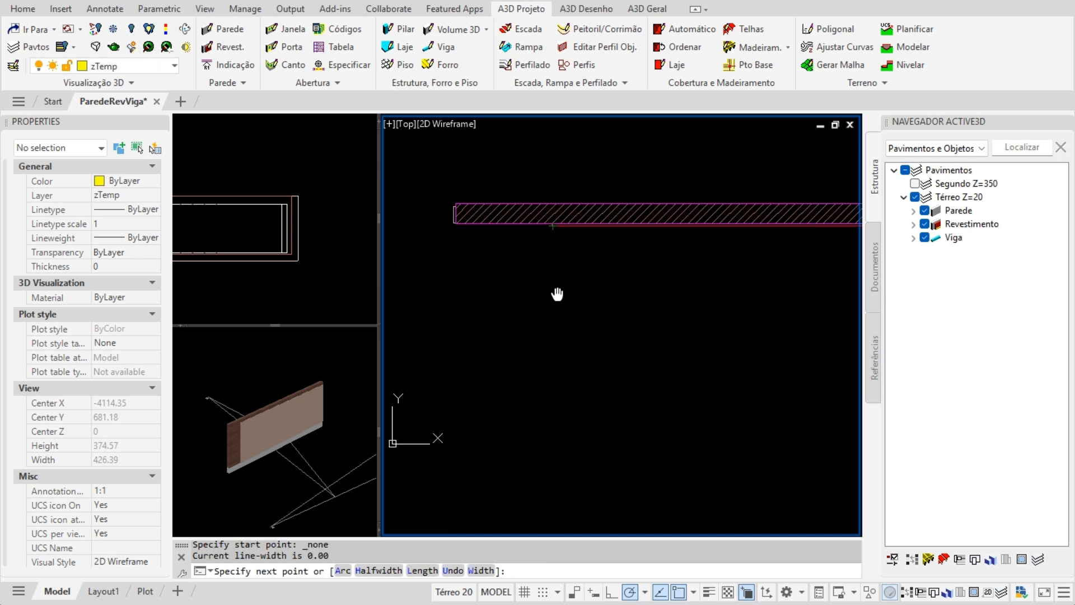
pyautogui.click(554, 401)
pyautogui.press('Return')
pyautogui.press('Return')
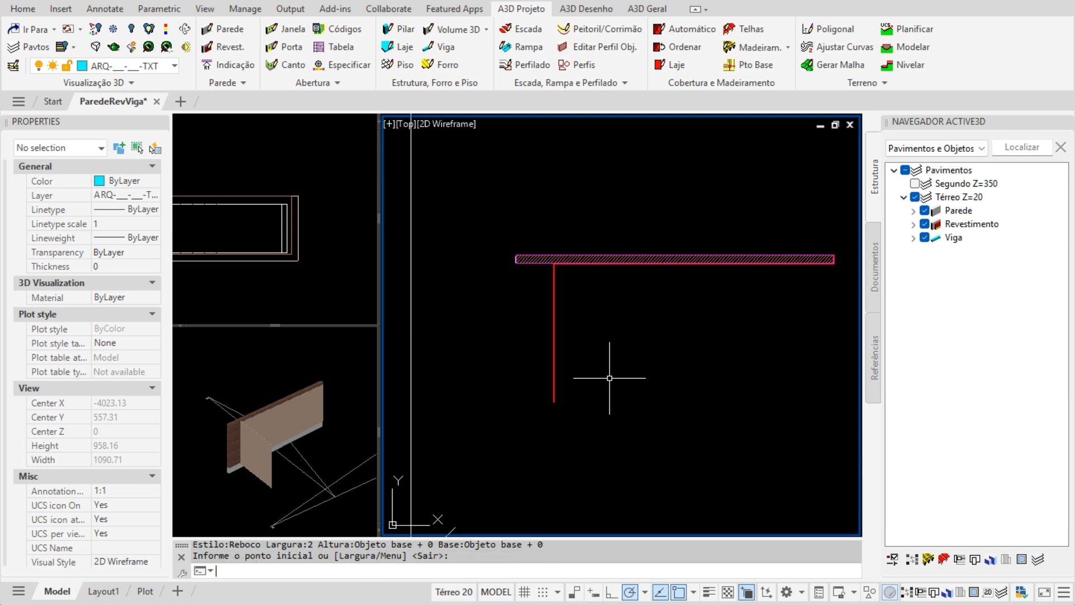
# Change the style of the freestanding plaster segment in the 3D view to Divisória.
pyautogui.click(242, 519)
pyautogui.press('Escape')
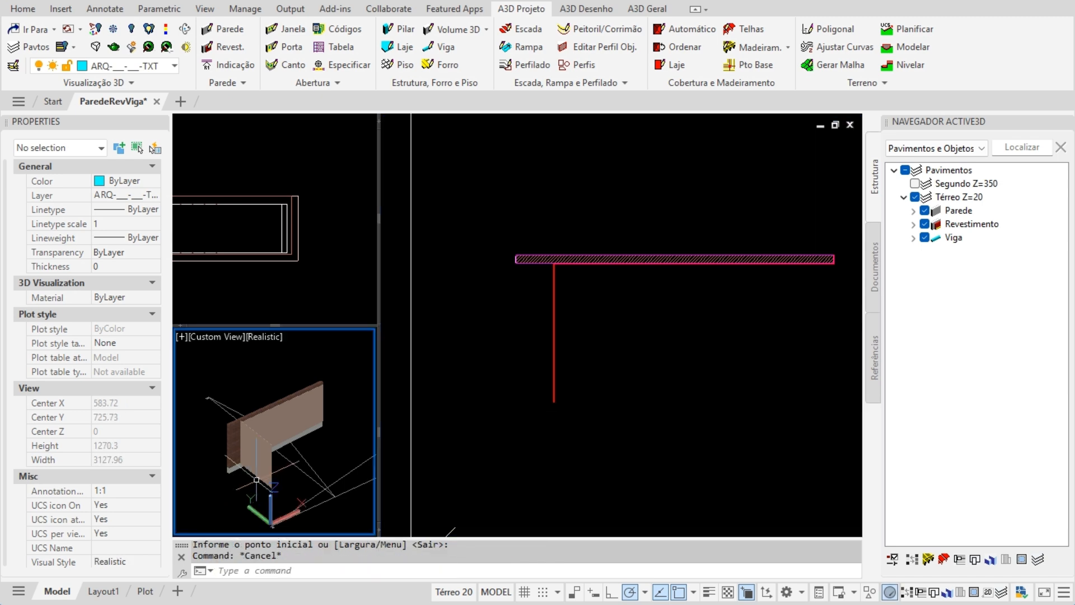
pyautogui.click(253, 448)
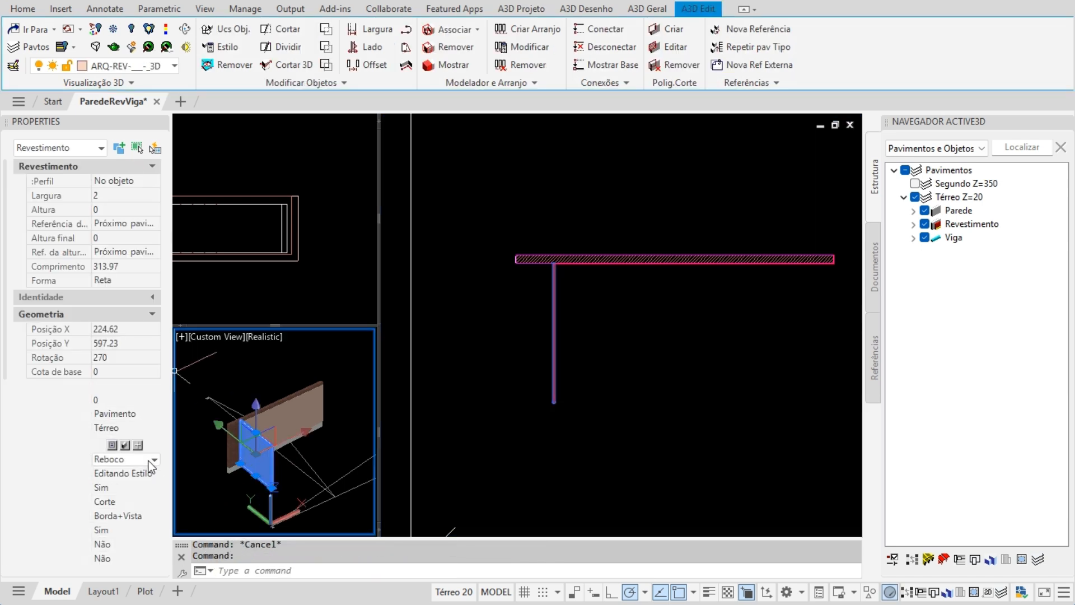
pyautogui.click(148, 462)
pyautogui.click(131, 500)
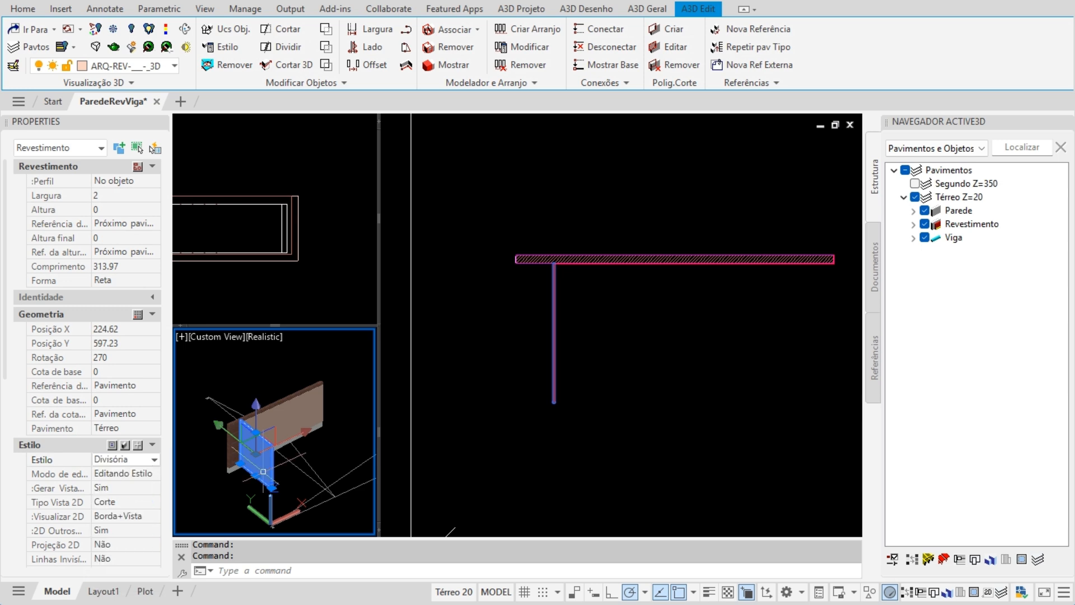
pyautogui.press('Escape')
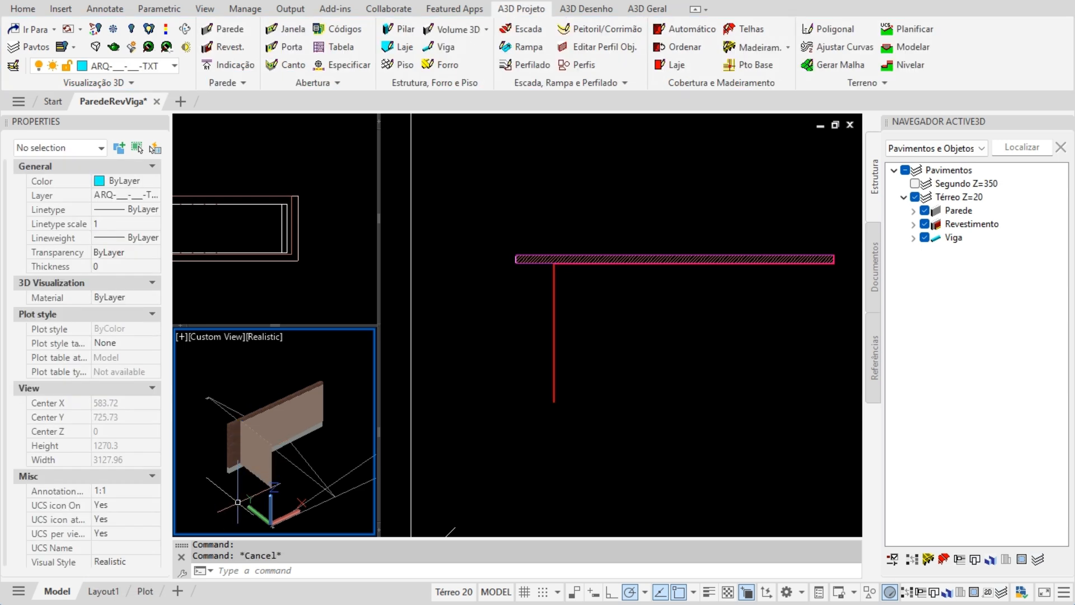
# Set the Altura final of the Divisória segment to -10.
pyautogui.click(261, 465)
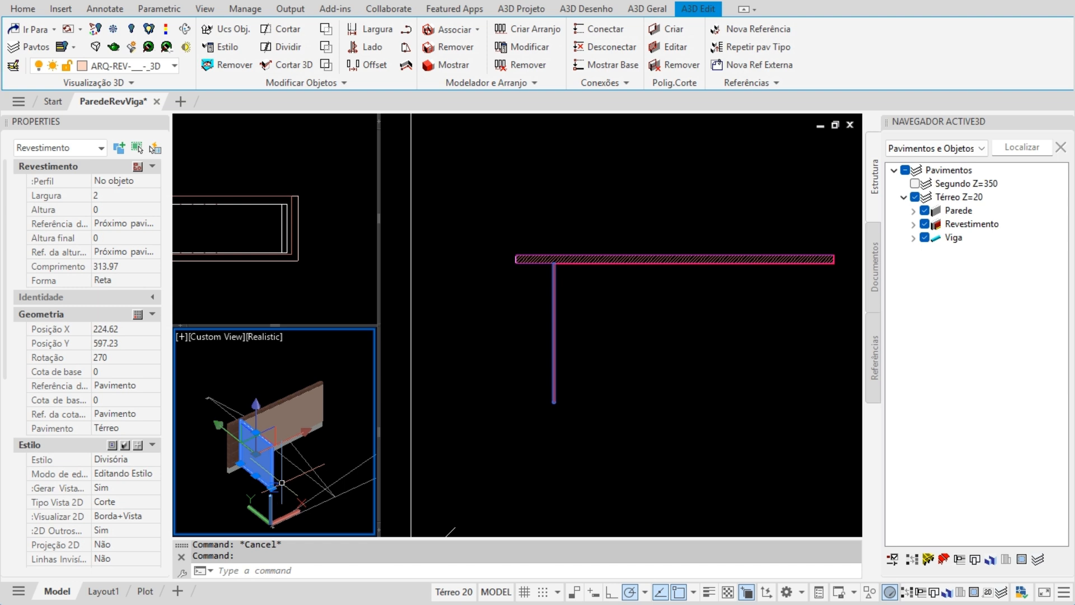
pyautogui.scroll(3, 247, 502)
pyautogui.scroll(5, 246, 503)
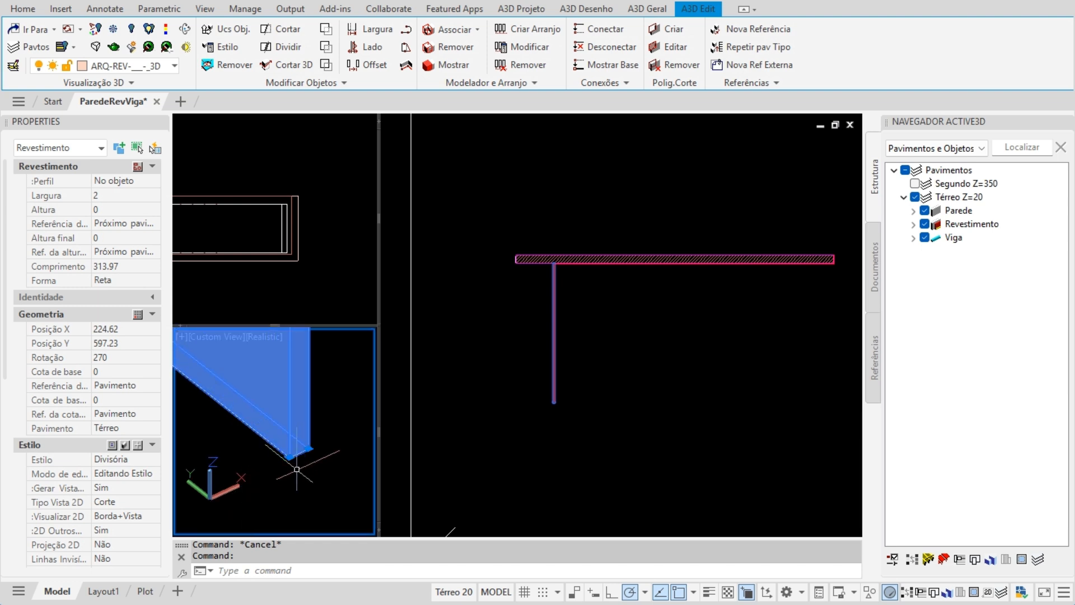
pyautogui.scroll(-6, 292, 444)
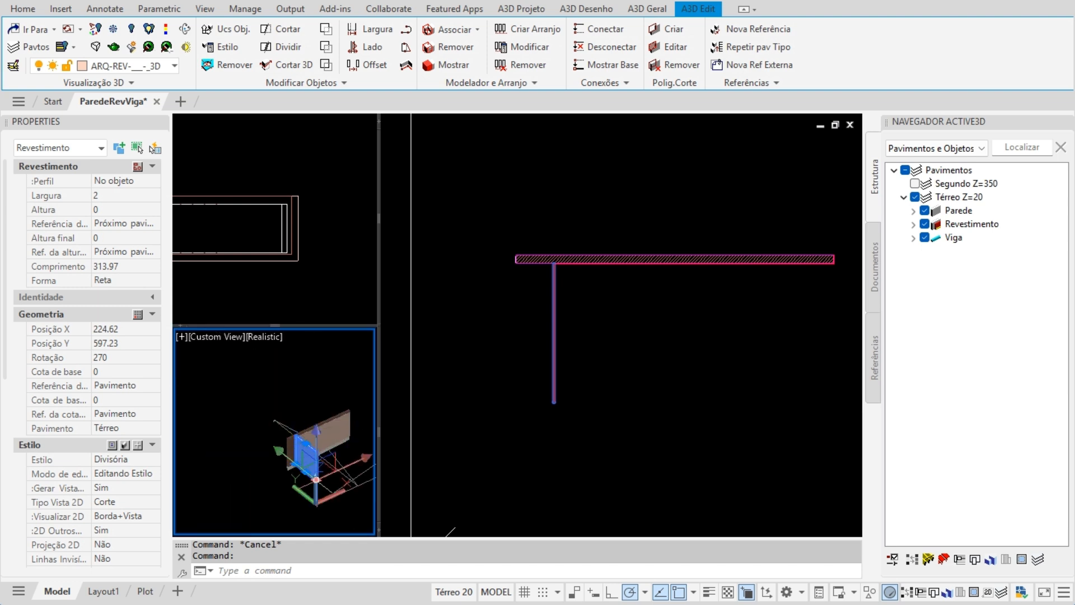
pyautogui.click(278, 414)
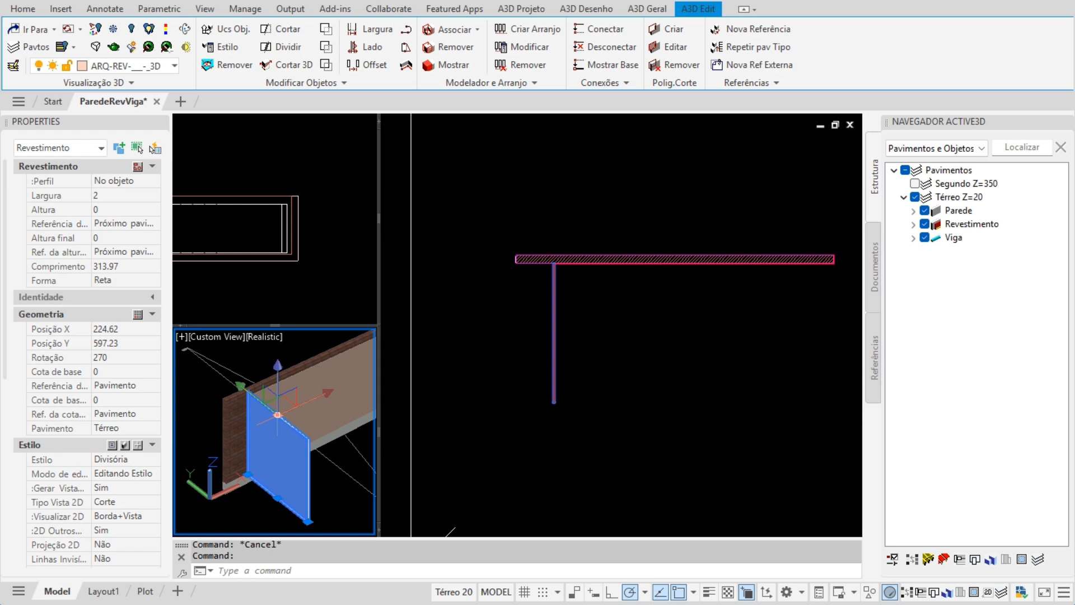
pyautogui.click(127, 238)
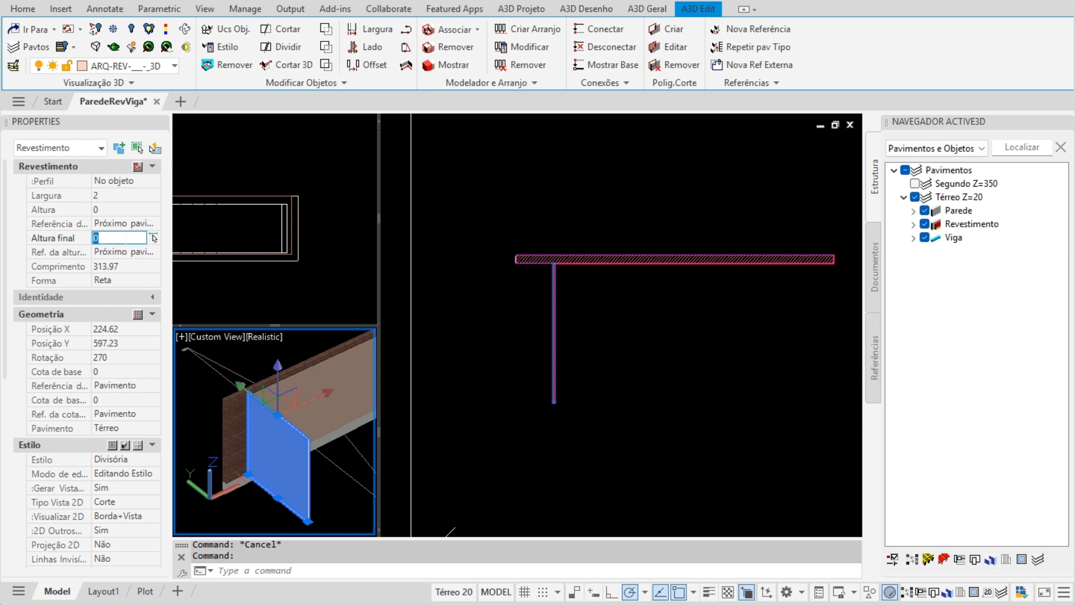
pyautogui.press('Return')
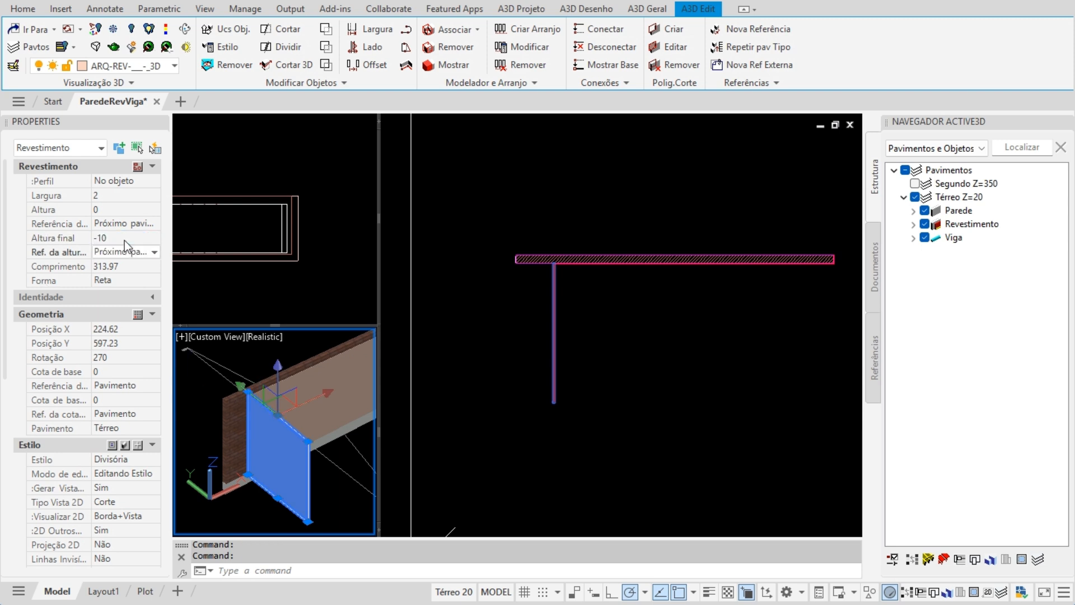
# Stretch the upper free corner of the Divisória segment down to an Altura final of about -136, and edit its Altura.
pyautogui.click(311, 445)
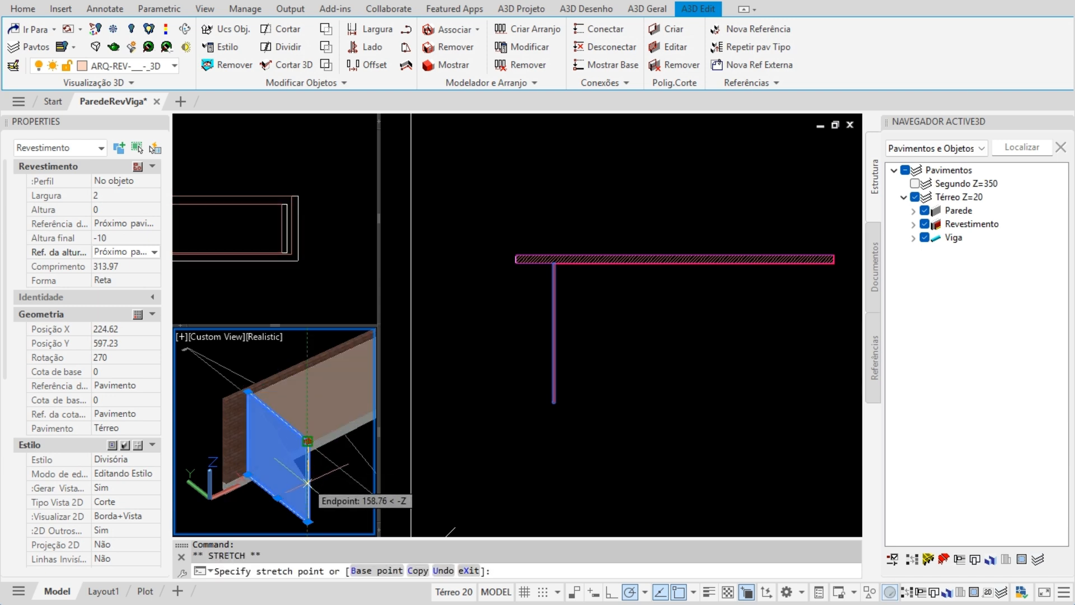
pyautogui.press('Escape')
pyautogui.keyDown('shift'); pyautogui.moveTo(313, 470); pyautogui.dragTo(242, 475, button='middle'); pyautogui.keyUp('shift')
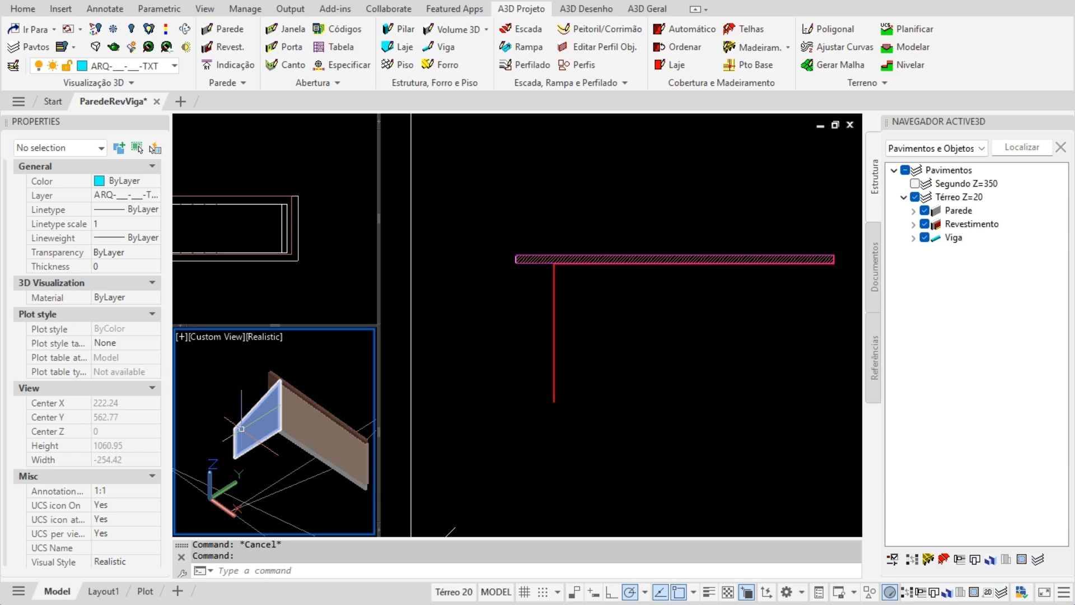
pyautogui.click(241, 428)
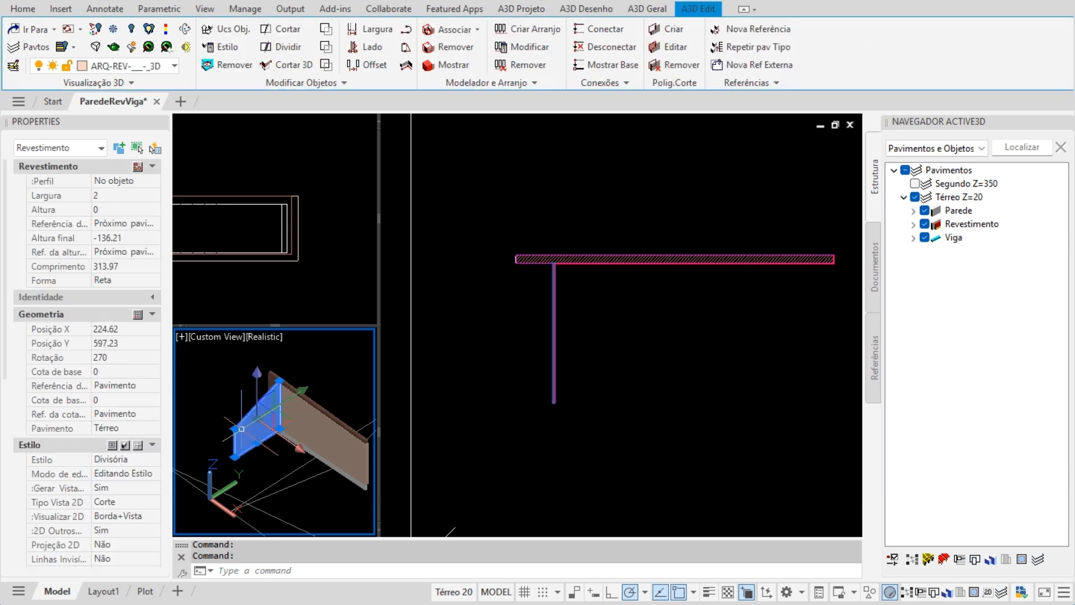
pyautogui.click(126, 210)
pyautogui.press('Tab')
pyautogui.press('Escape')
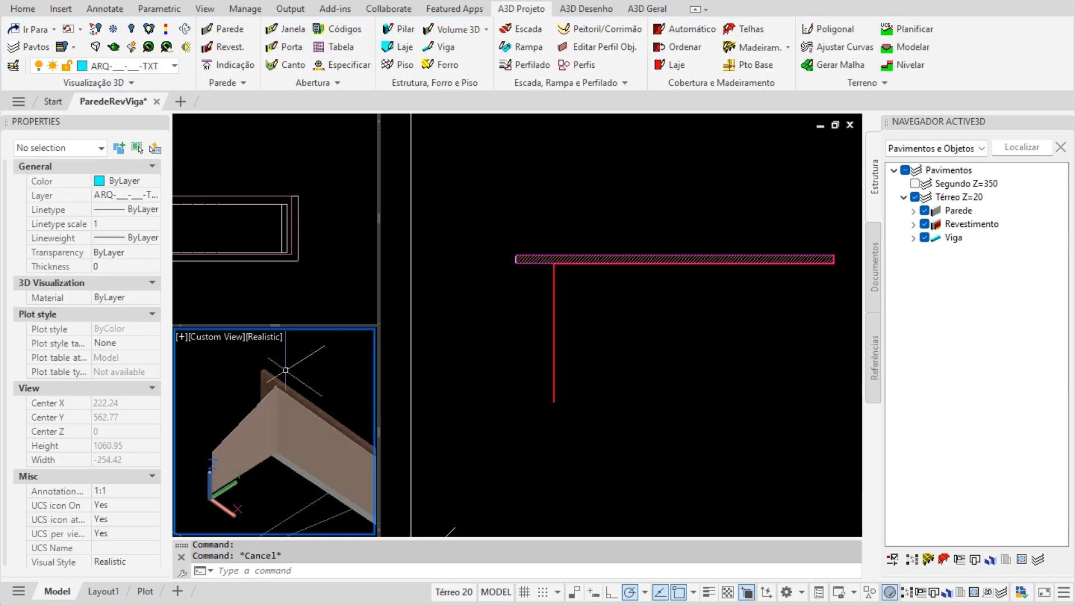
# Examine the wall, plaster and Divisória segment in plan, section AA and 3D, including the properties of the beam under the wall.
pyautogui.scroll(-5, 277, 371)
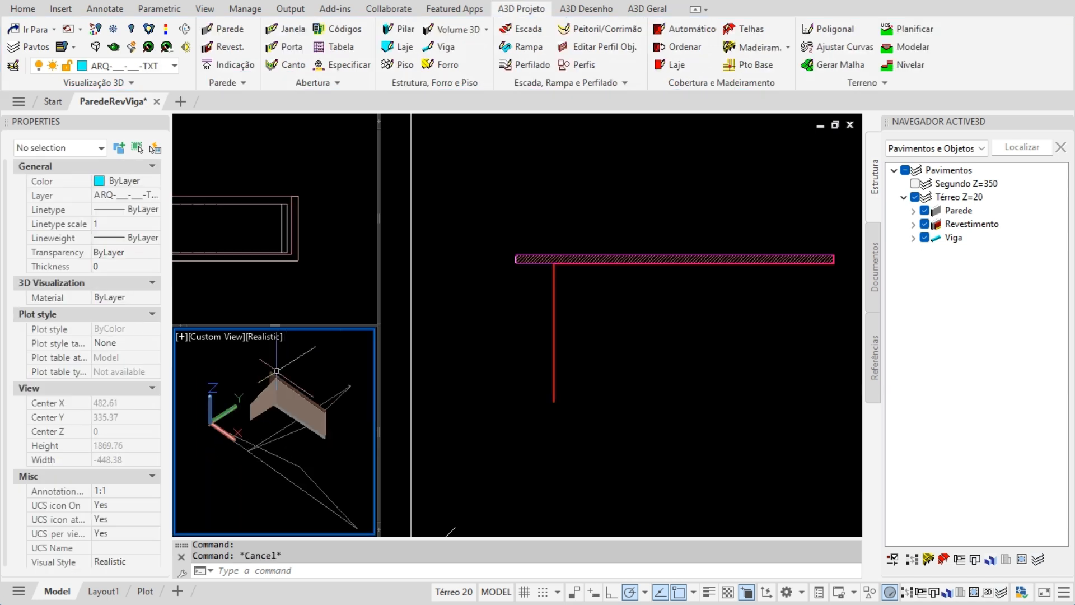
pyautogui.click(463, 310)
pyautogui.scroll(-6, 482, 318)
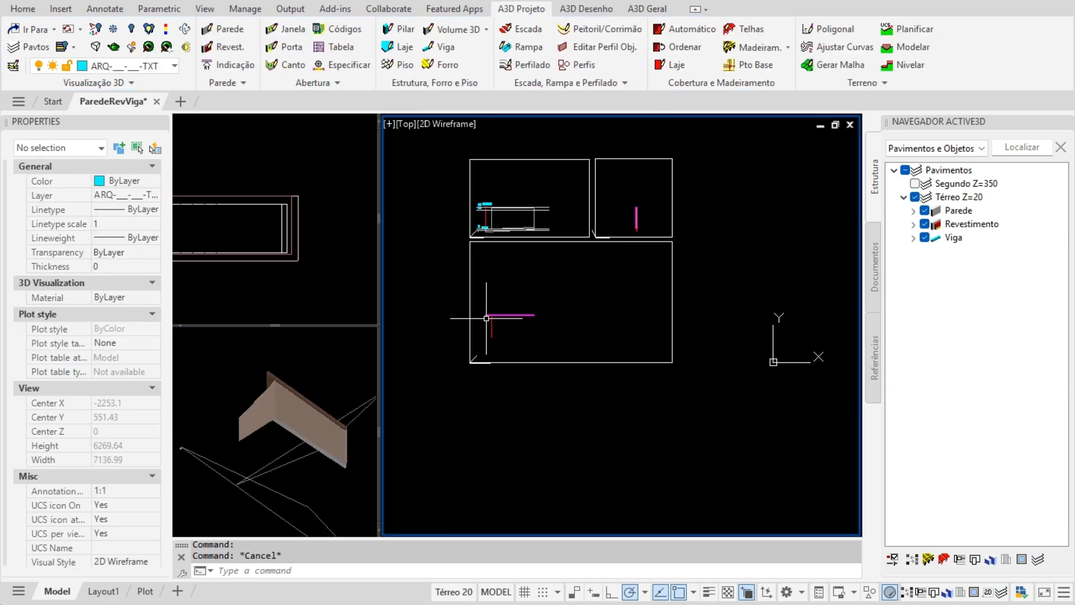
pyautogui.scroll(2, 507, 317)
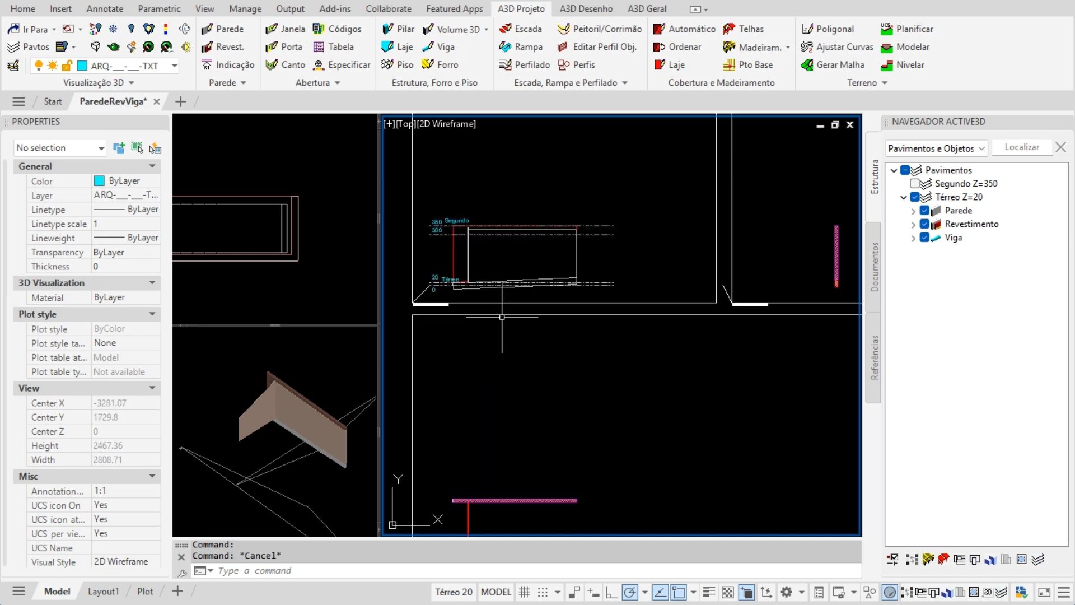
pyautogui.click(280, 435)
pyautogui.keyDown('shift'); pyautogui.moveTo(283, 374); pyautogui.dragTo(292, 436, button='middle'); pyautogui.keyUp('shift')
pyautogui.click(291, 437)
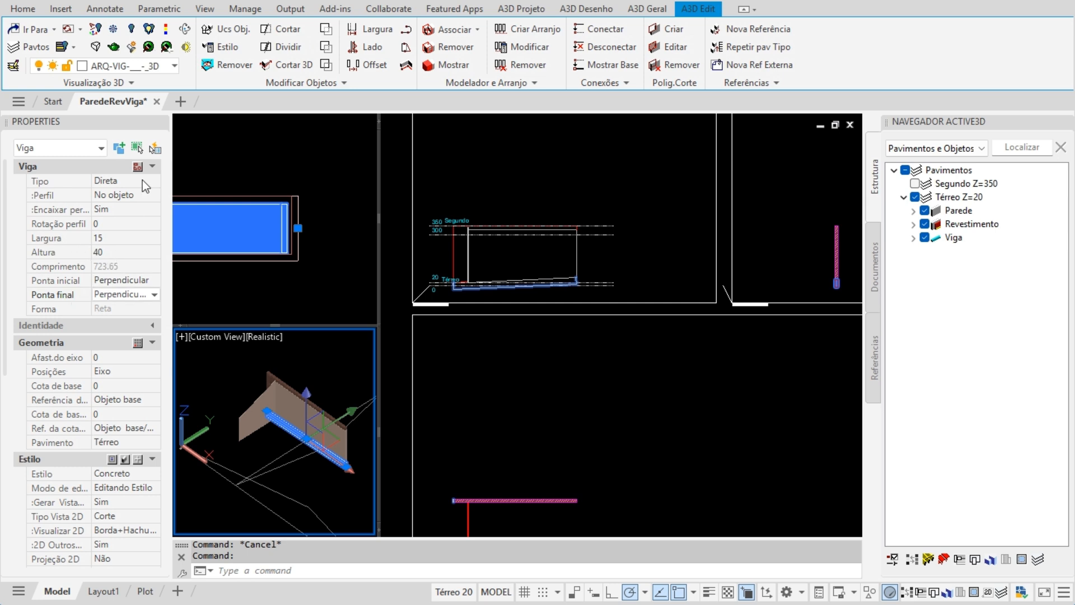
pyautogui.press('Escape')
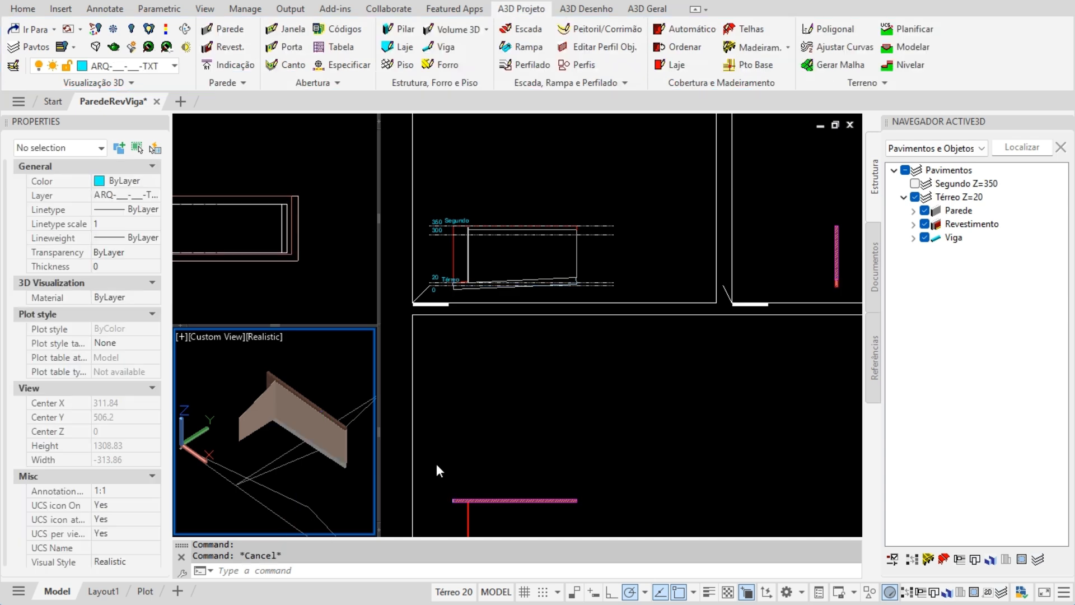
pyautogui.click(558, 425)
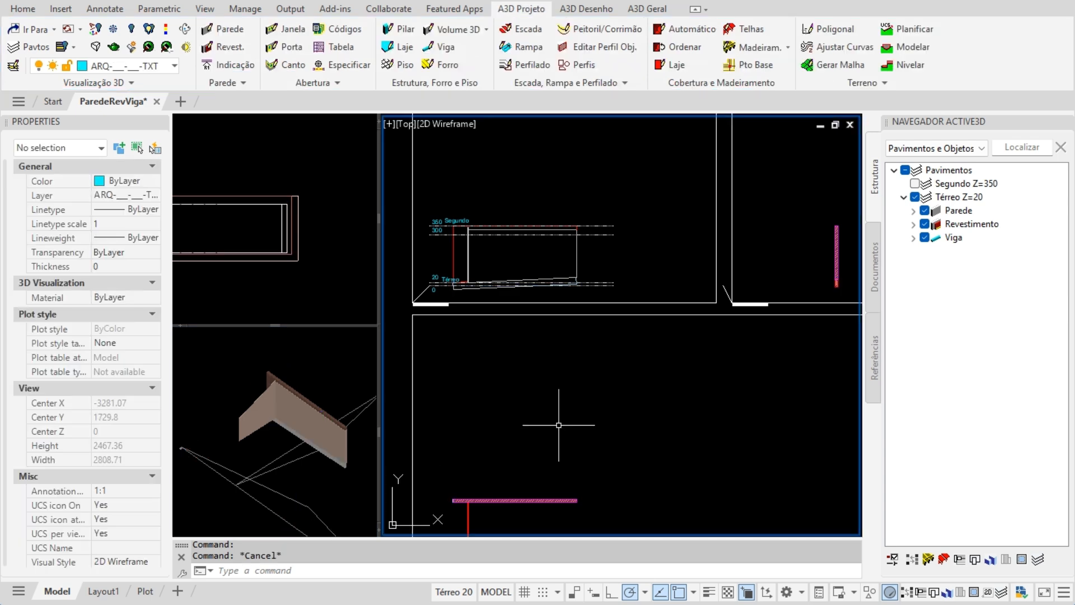
pyautogui.scroll(-2, 558, 425)
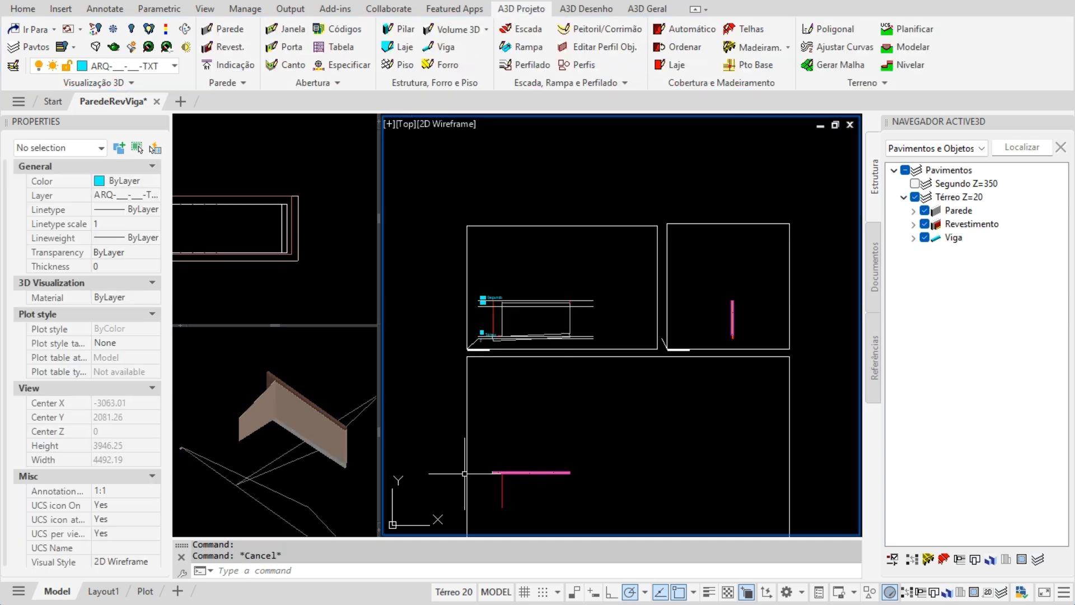